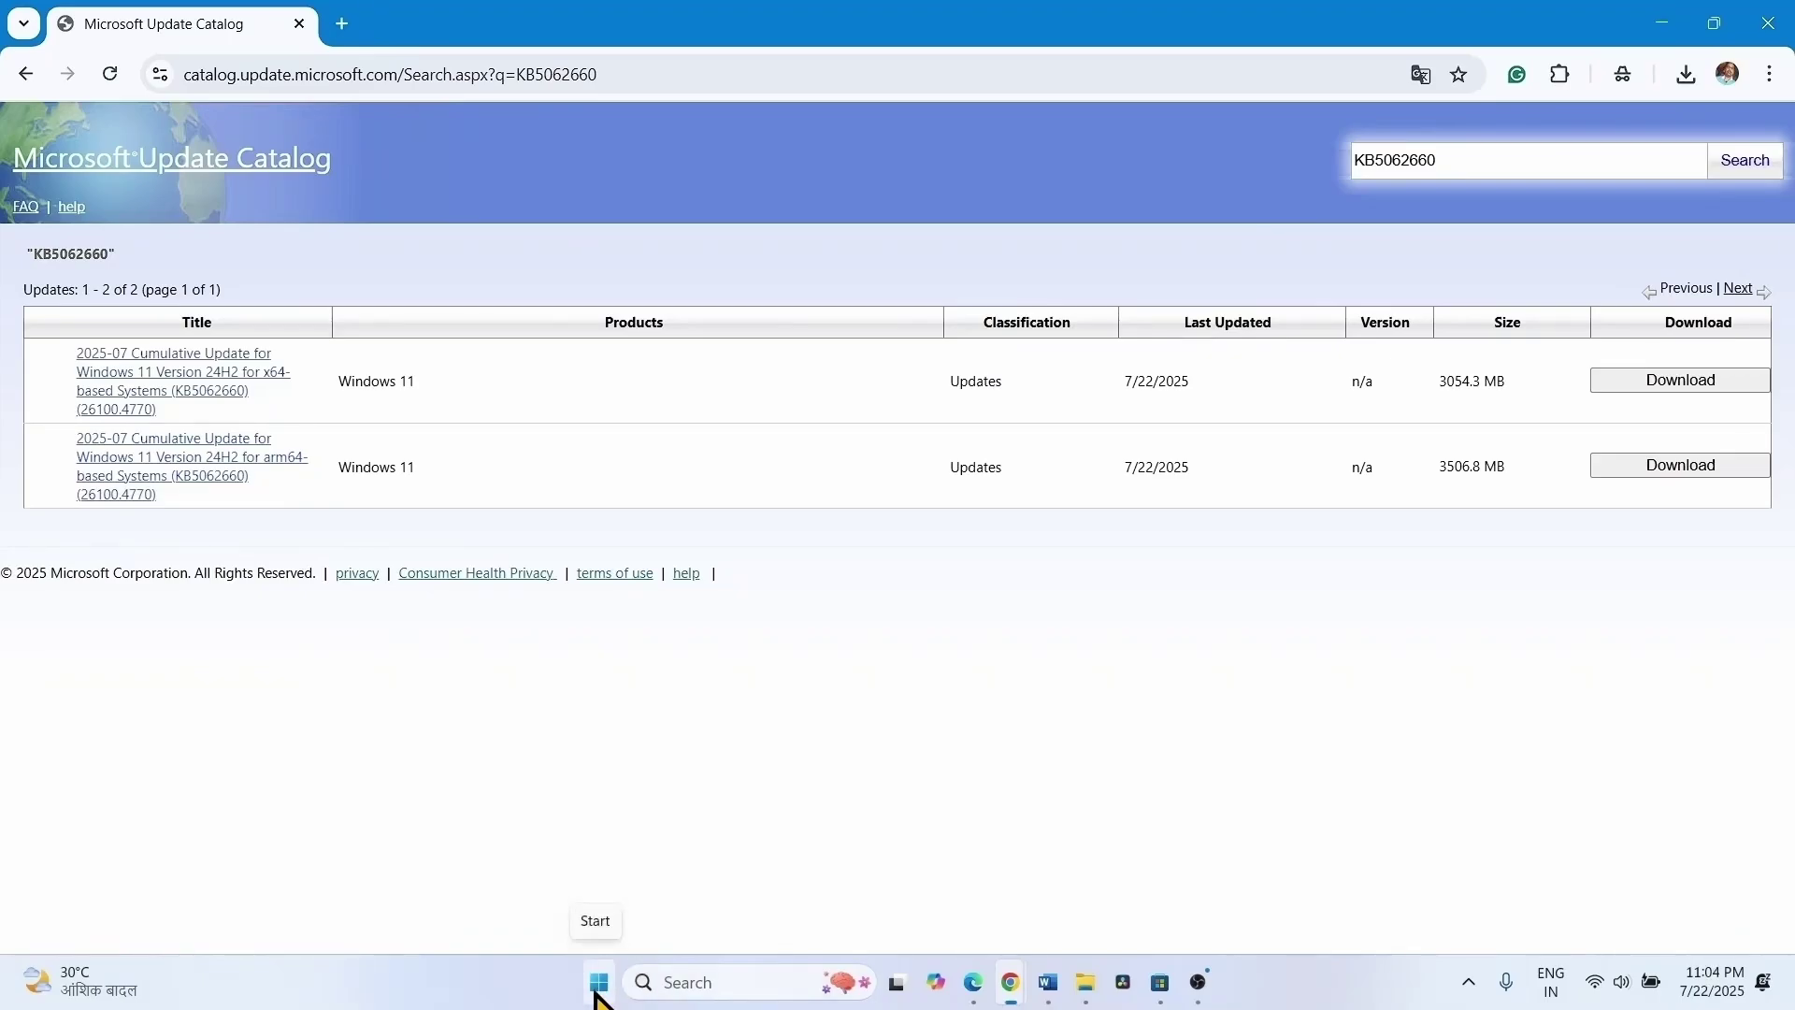
- Confirm in Settings > System > About that the system type is 64-bit, x64-based, then close Settings
left_click(597, 984)
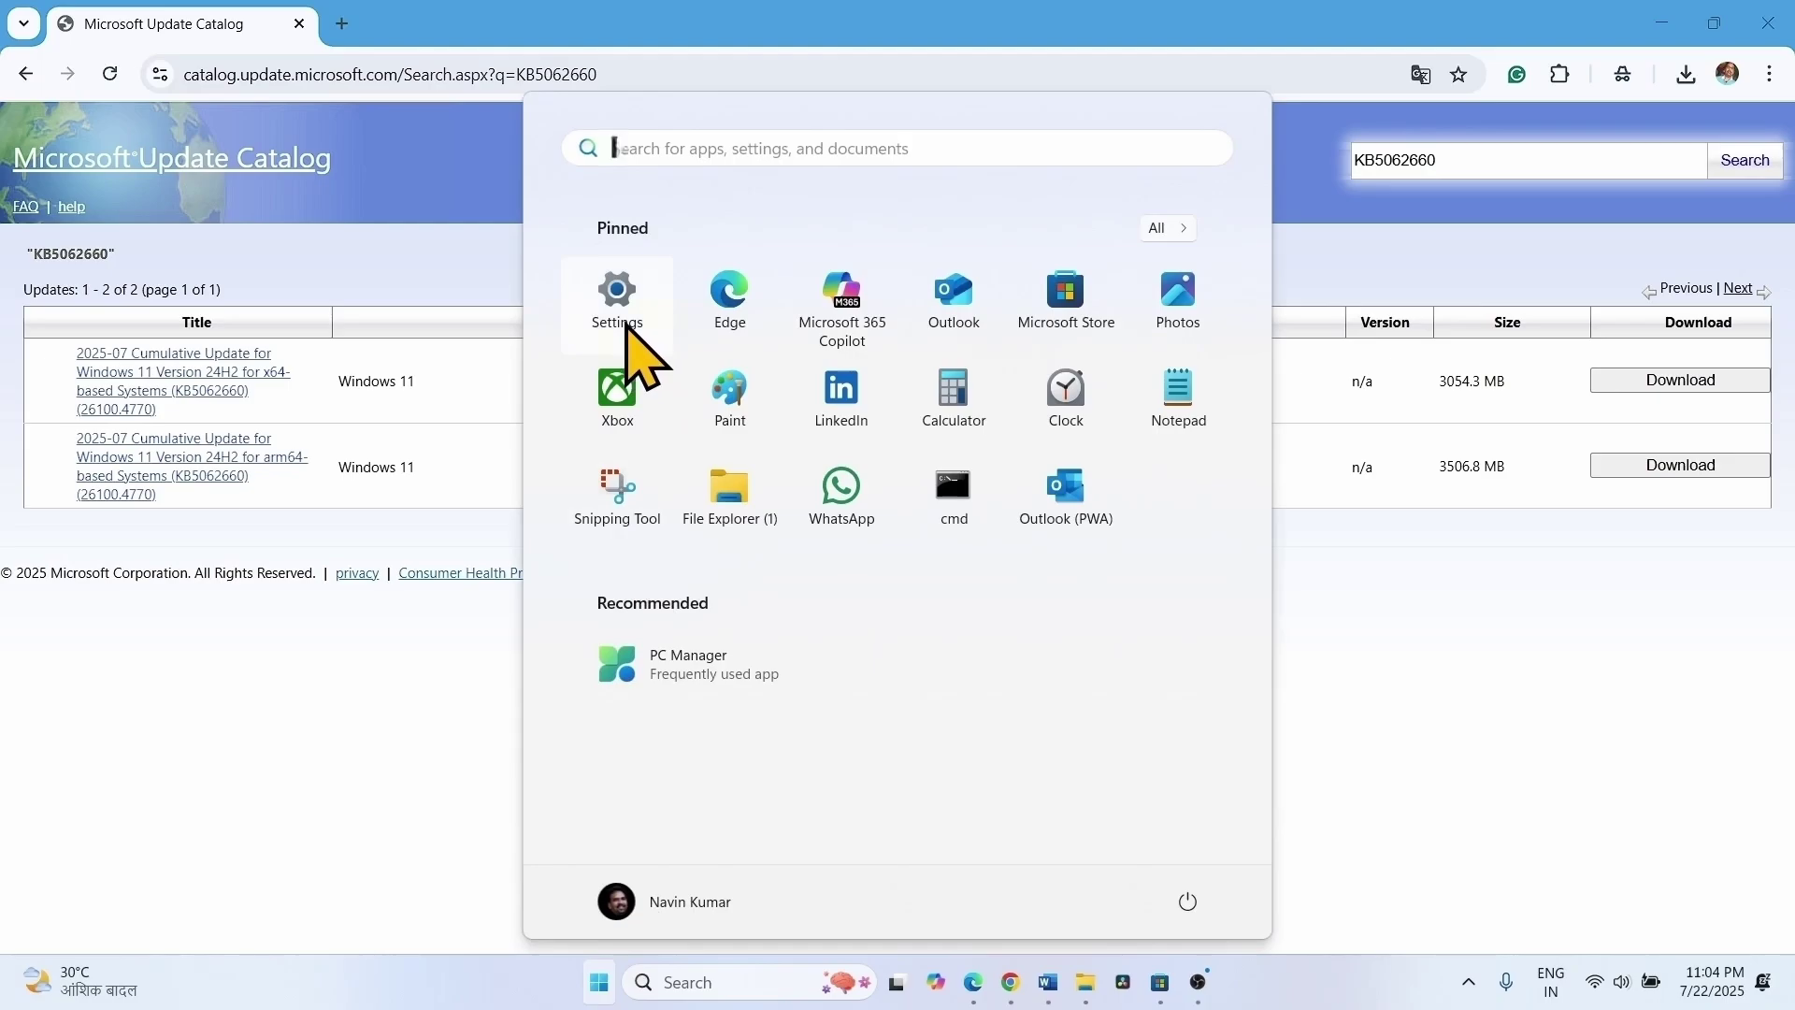
left_click(619, 314)
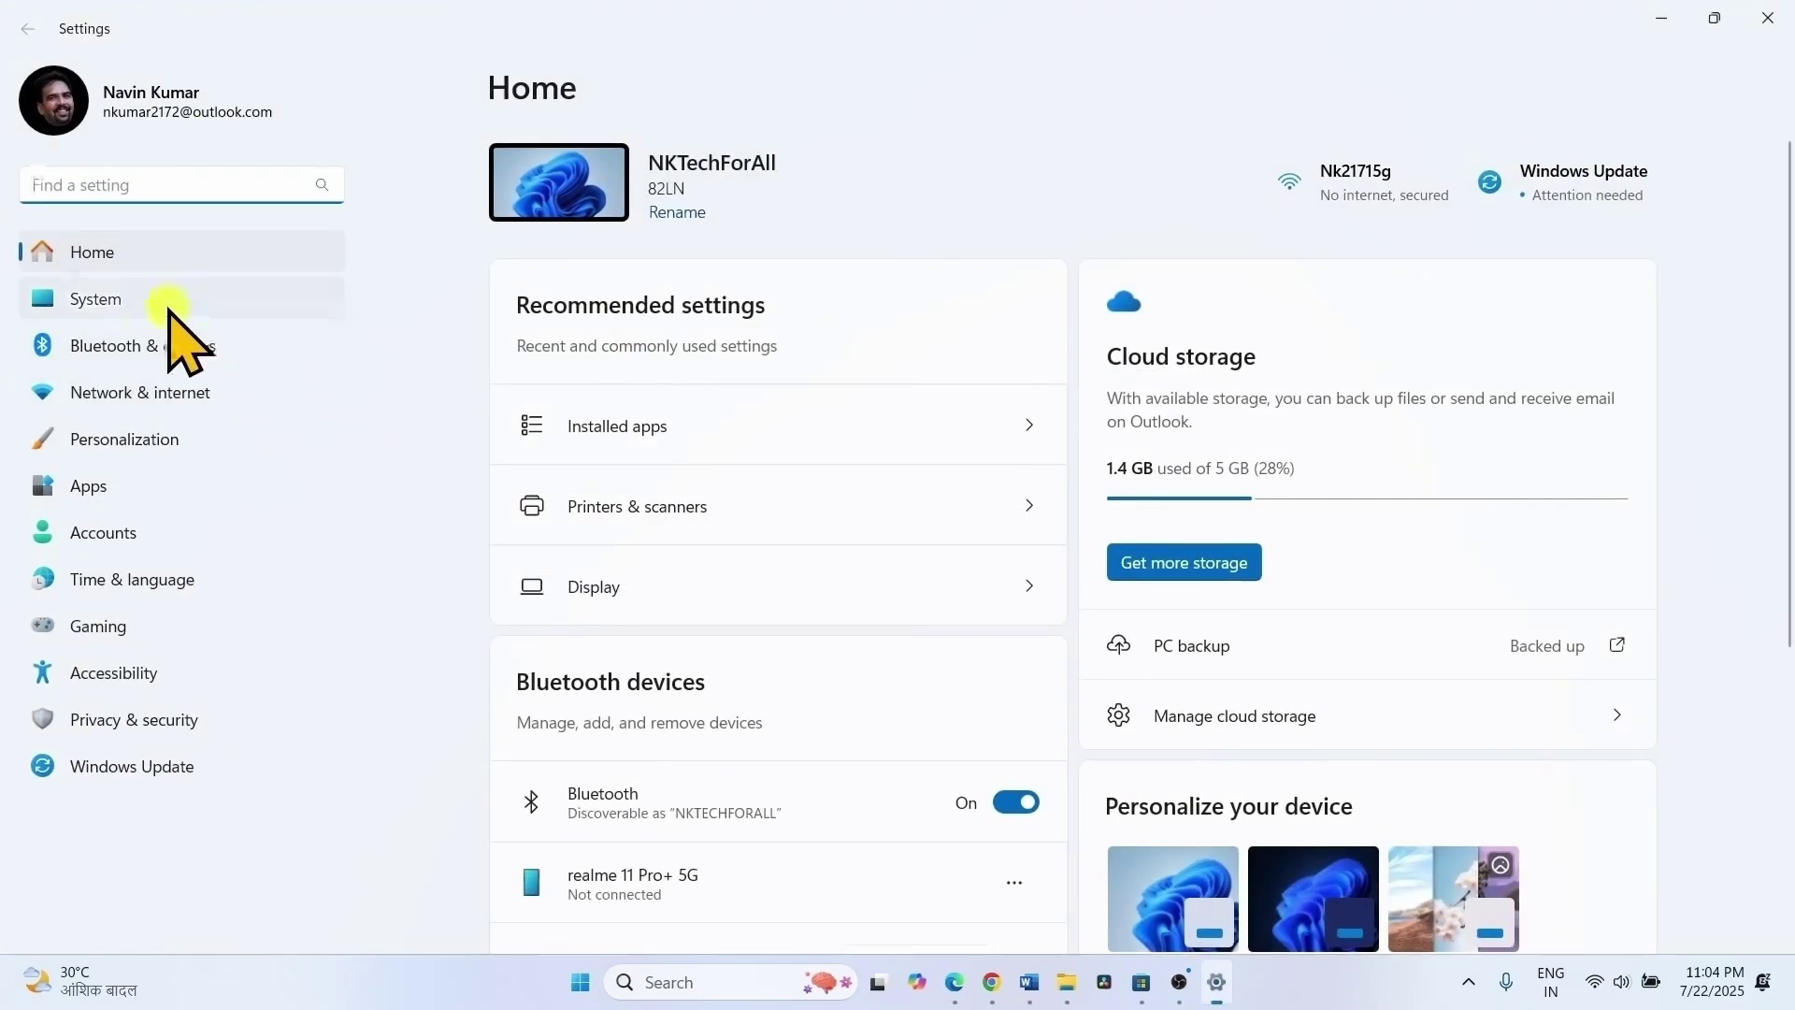
left_click(168, 304)
scroll(912, 715, "down", 8)
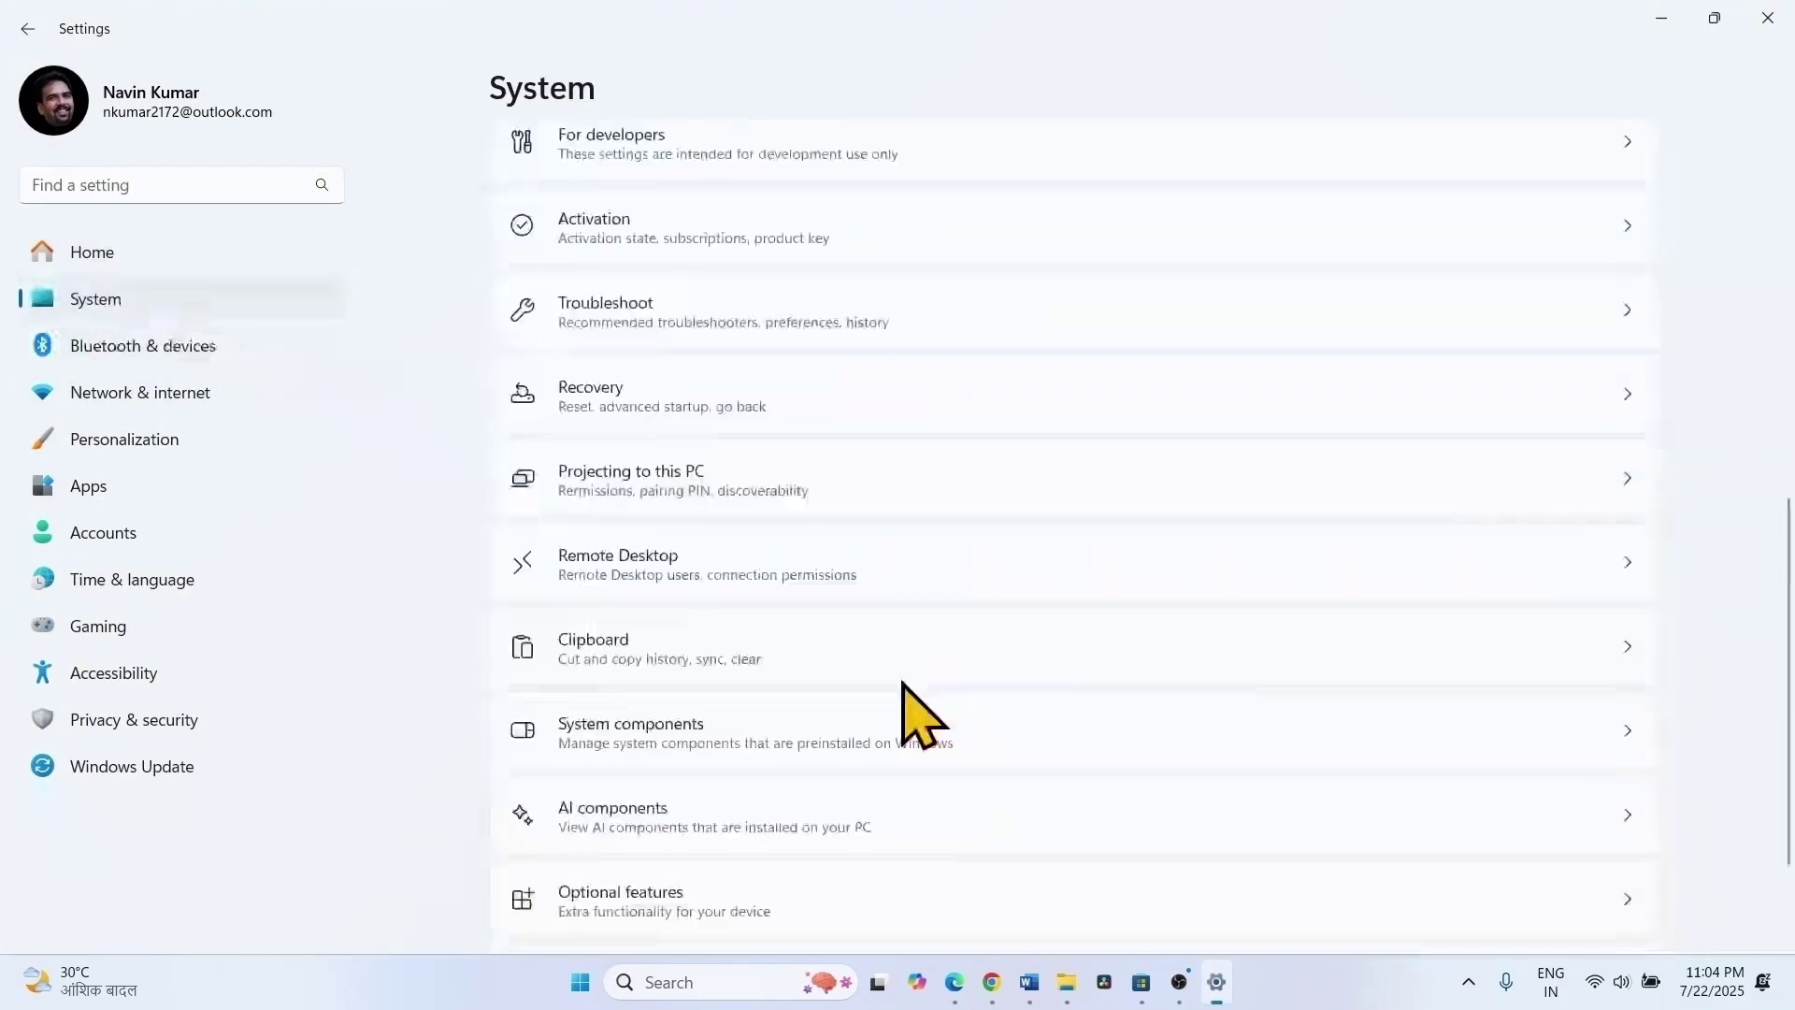
scroll(903, 687, "down", 2)
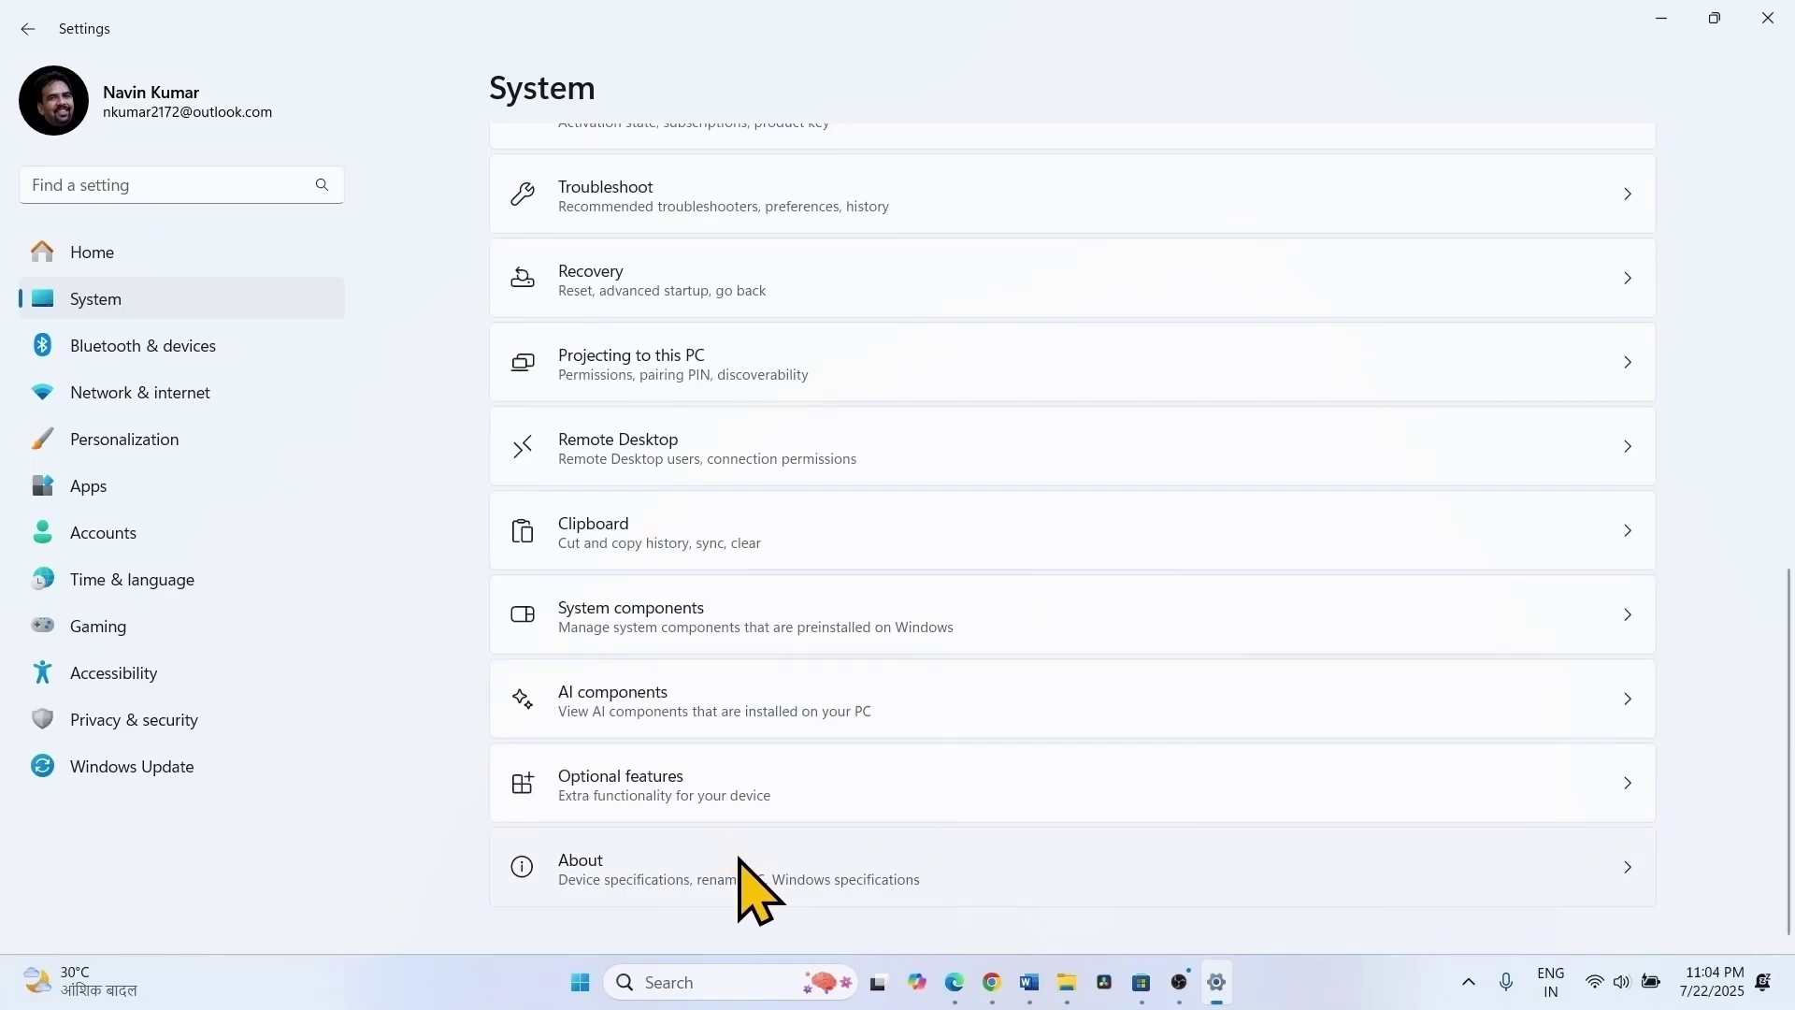
left_click(755, 889)
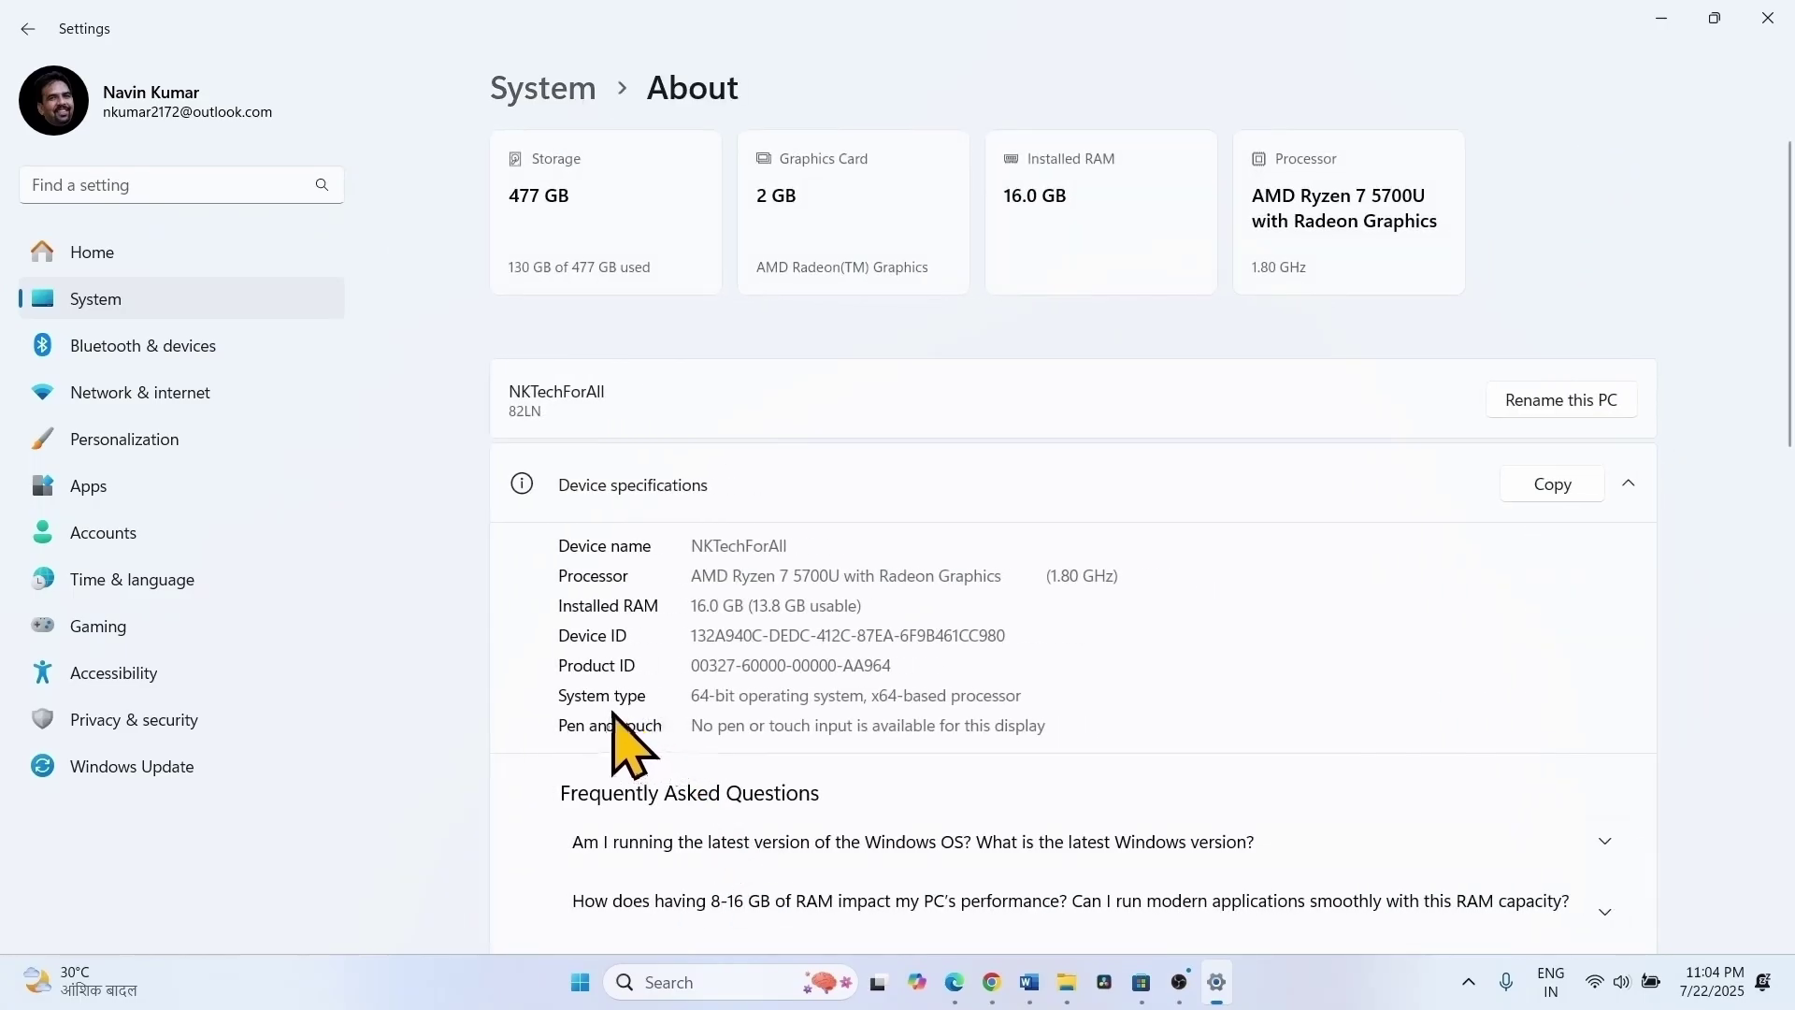
left_click_drag(691, 697, 1038, 720)
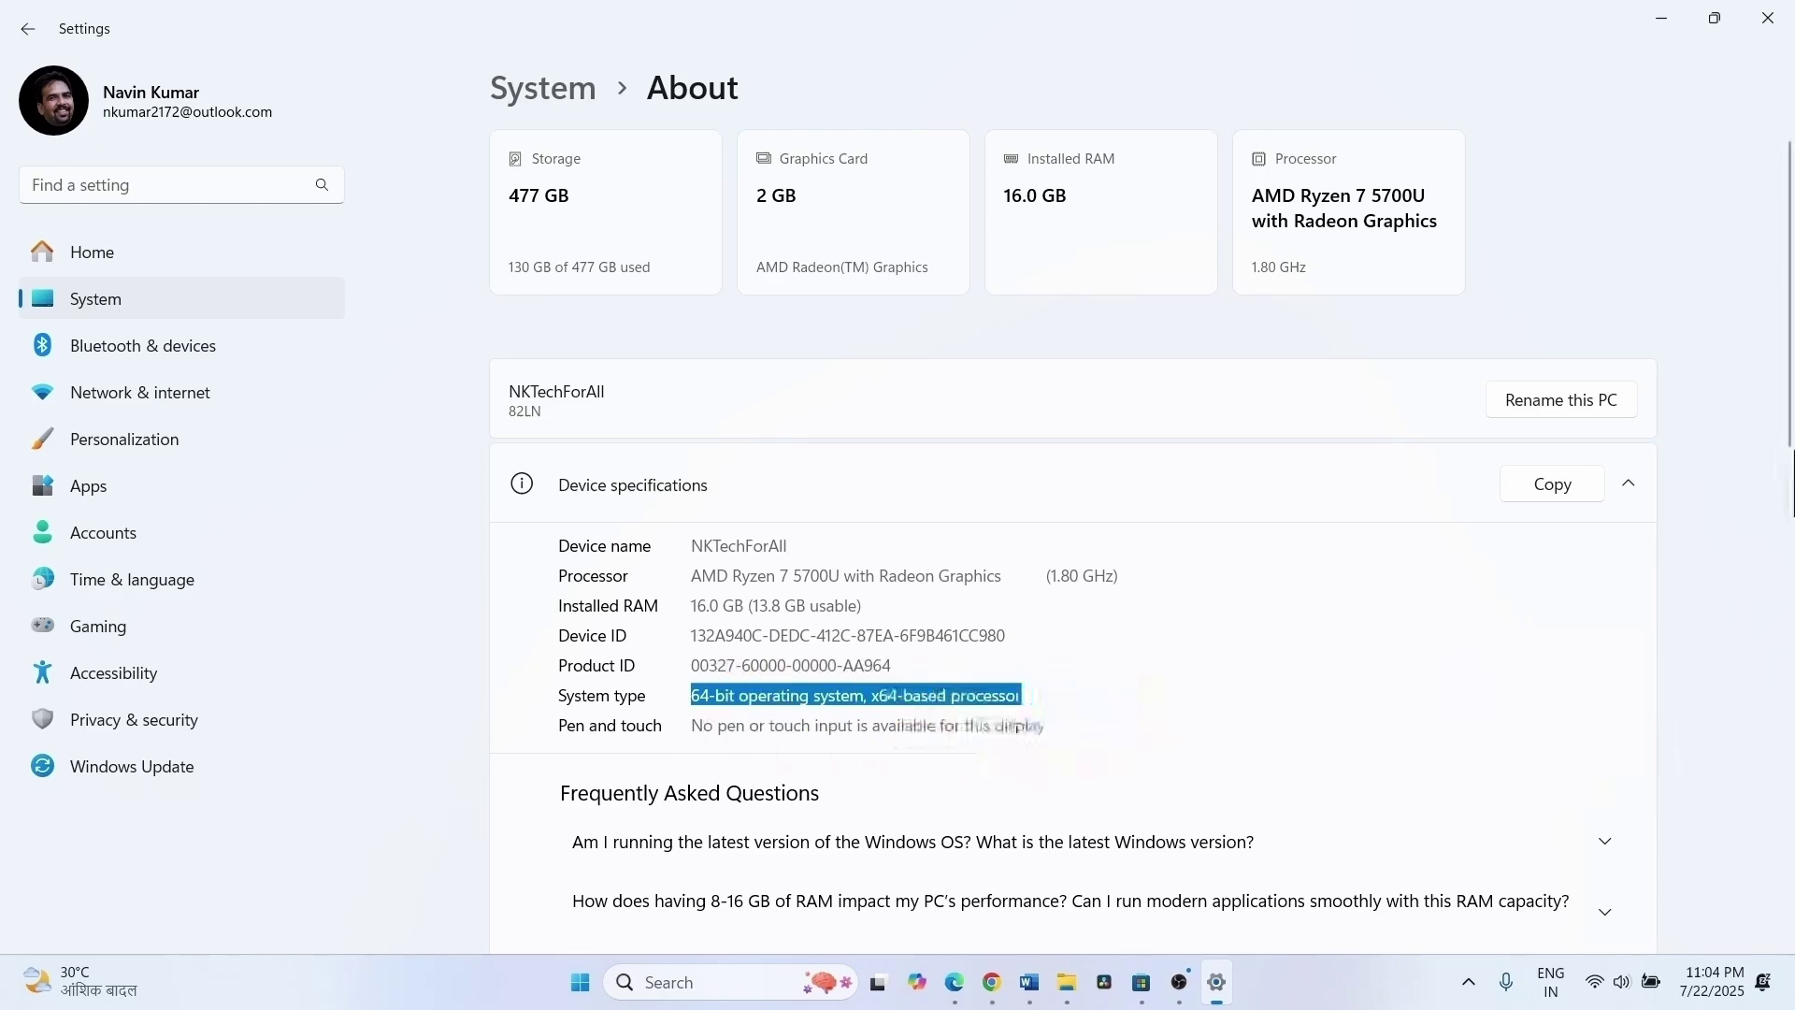
left_click(1768, 18)
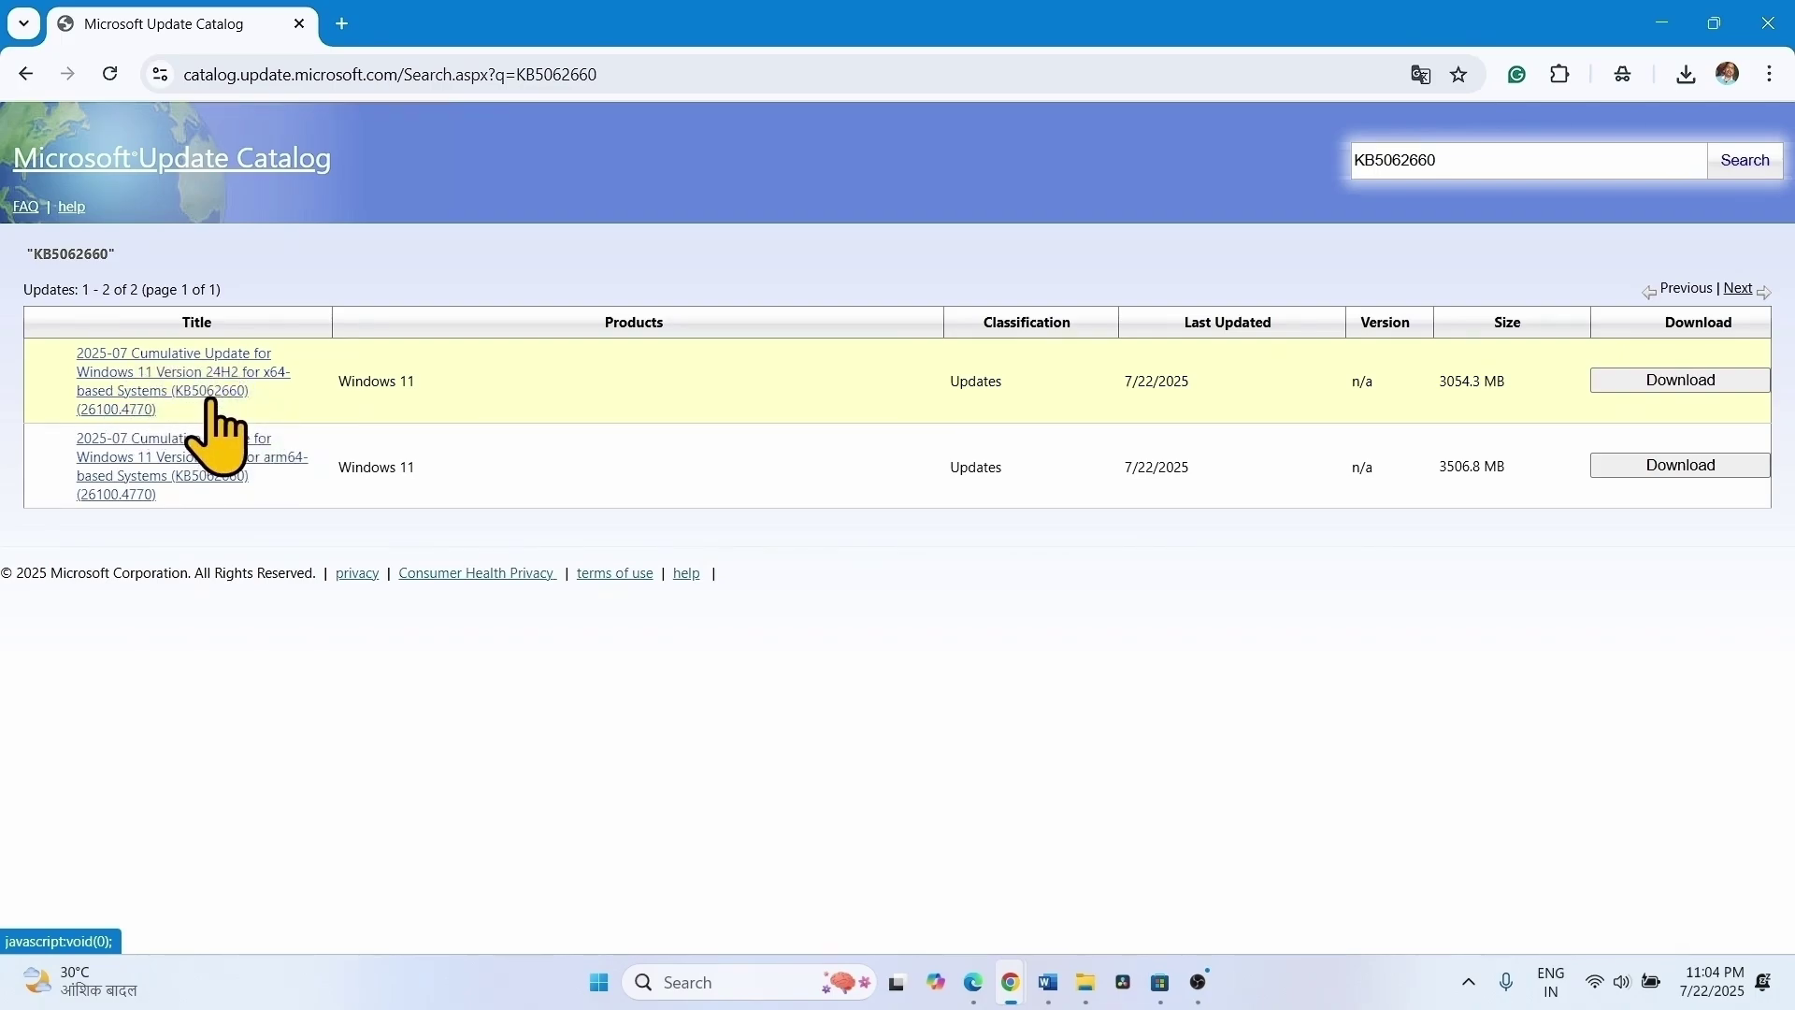
- Download the x64 KB5062660 .msu package from the catalog and show recent downloads
left_click(1683, 385)
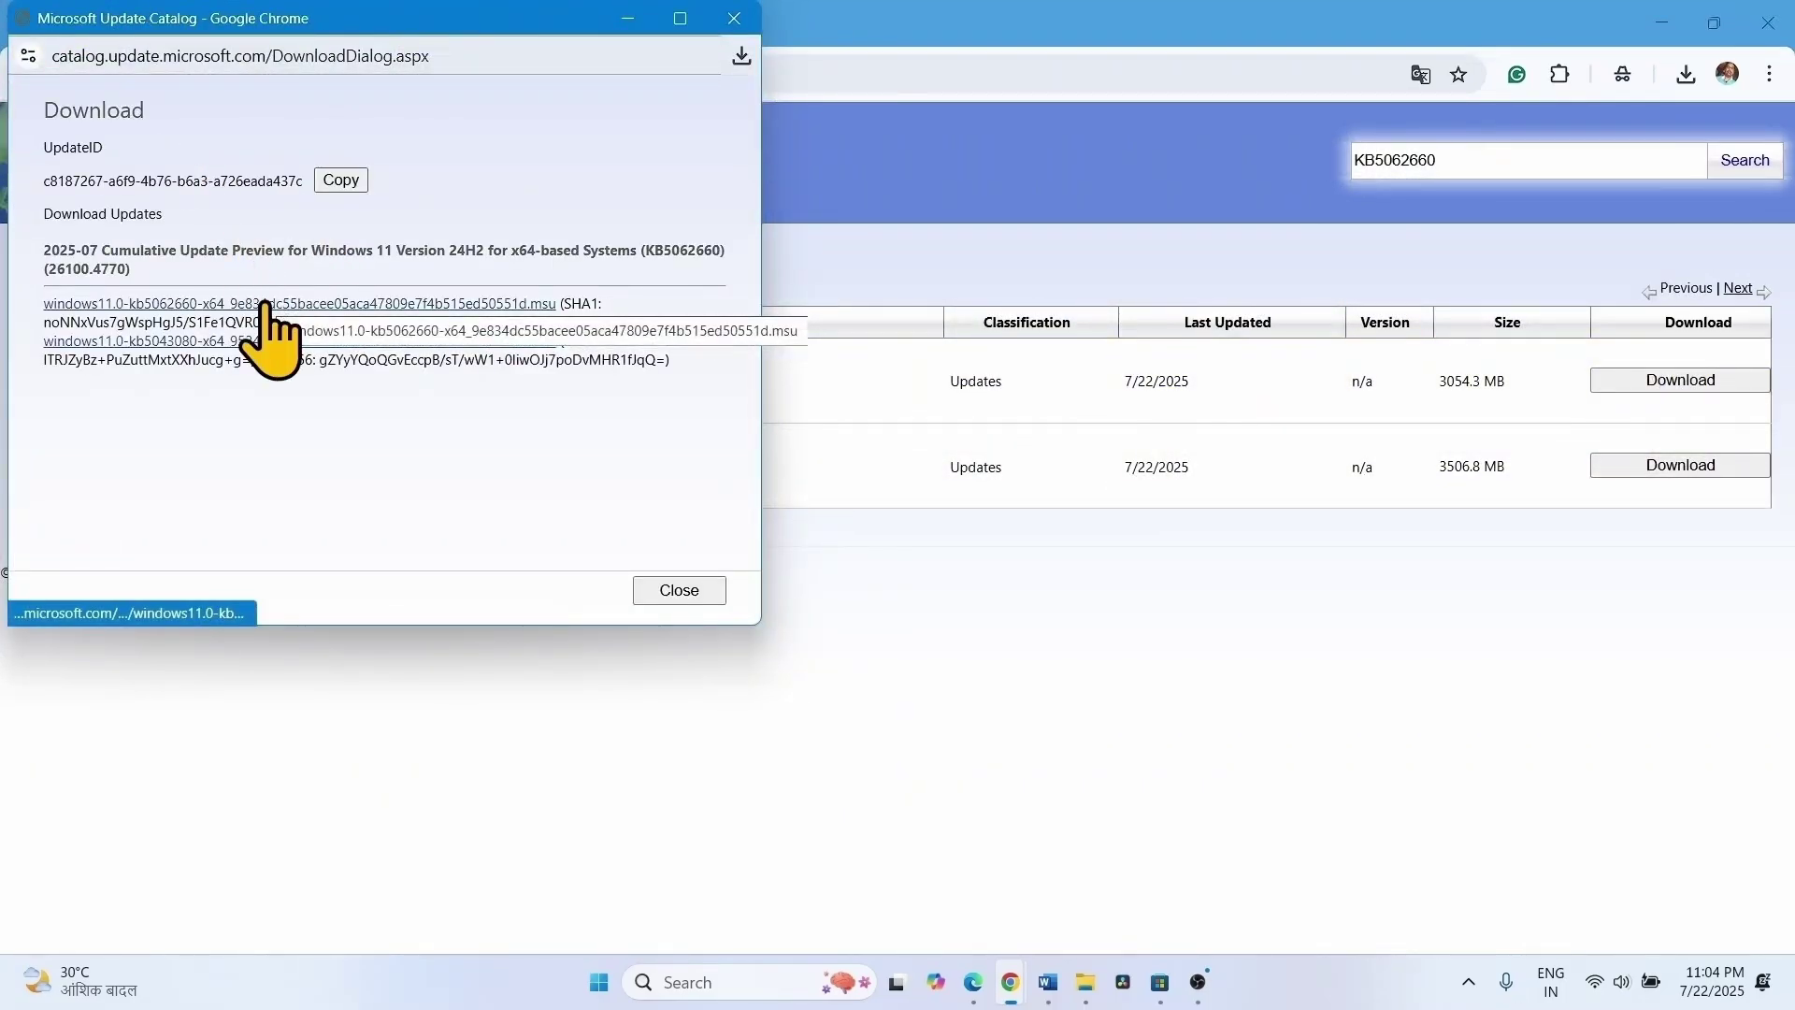
left_click(265, 305)
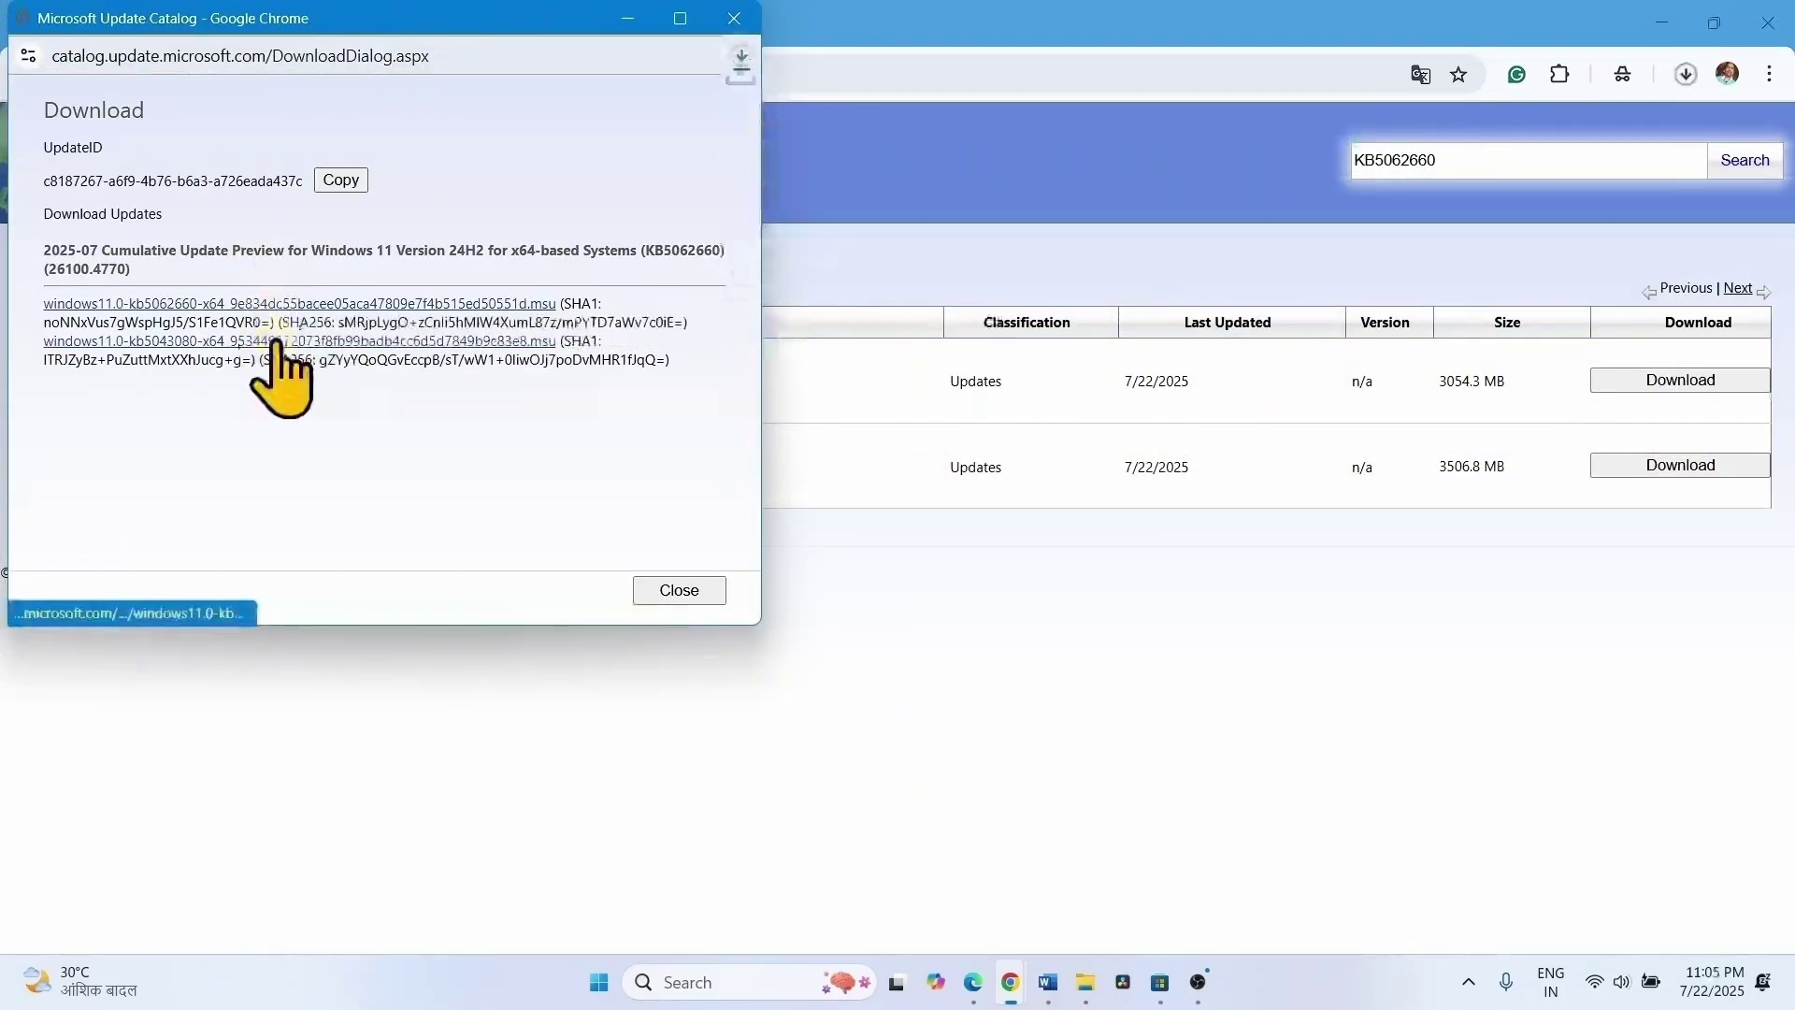
left_click(721, 26)
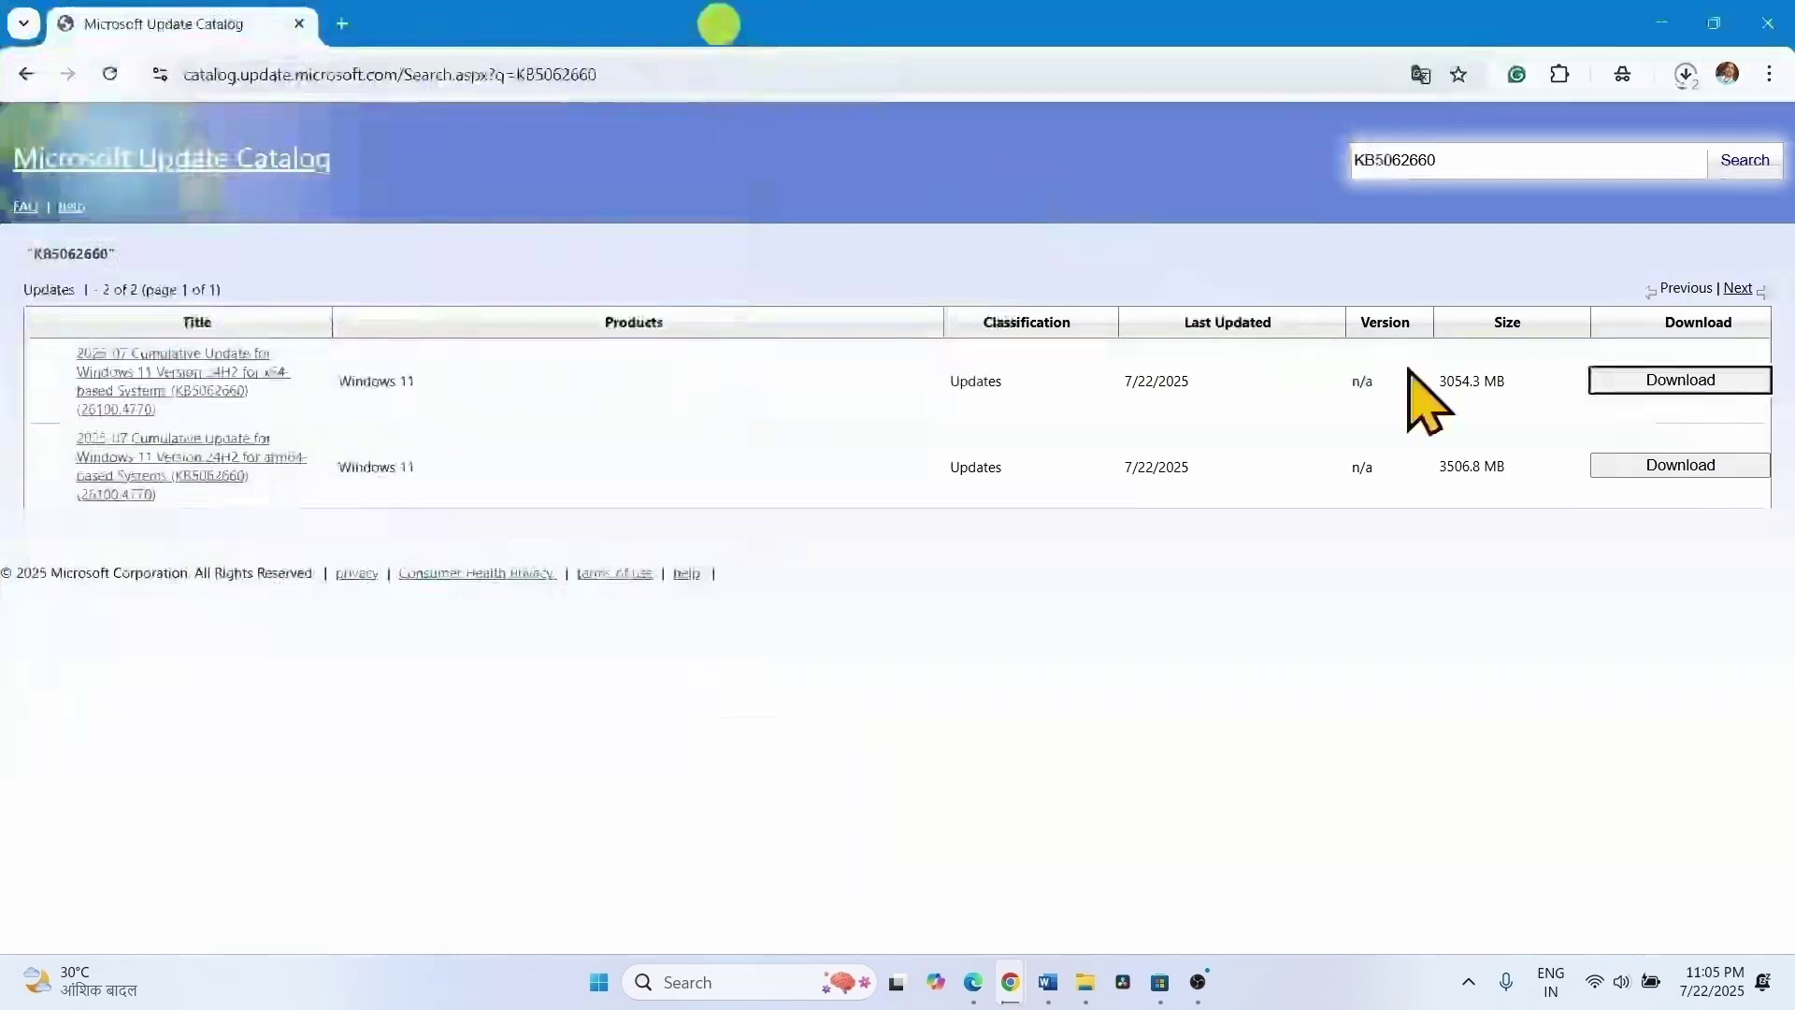
left_click(1686, 75)
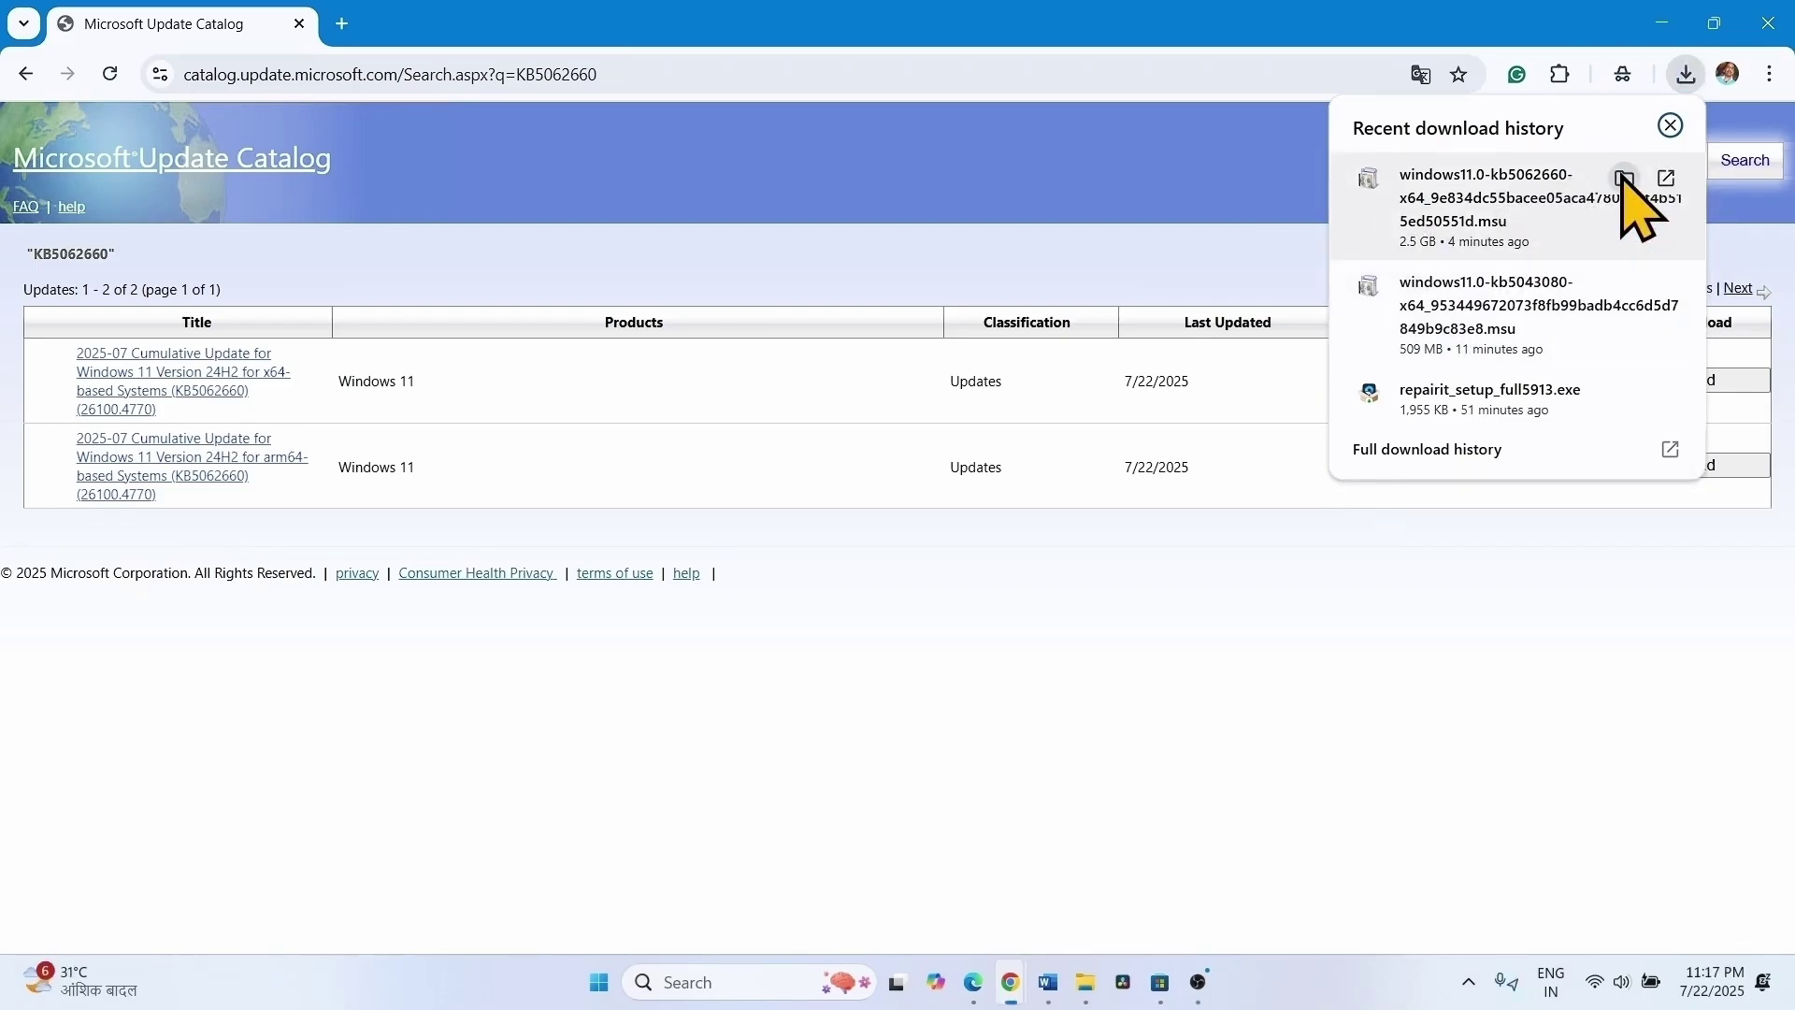
- Run the downloaded KB5062660 .msu from its folder and approve the installation
left_click(1625, 178)
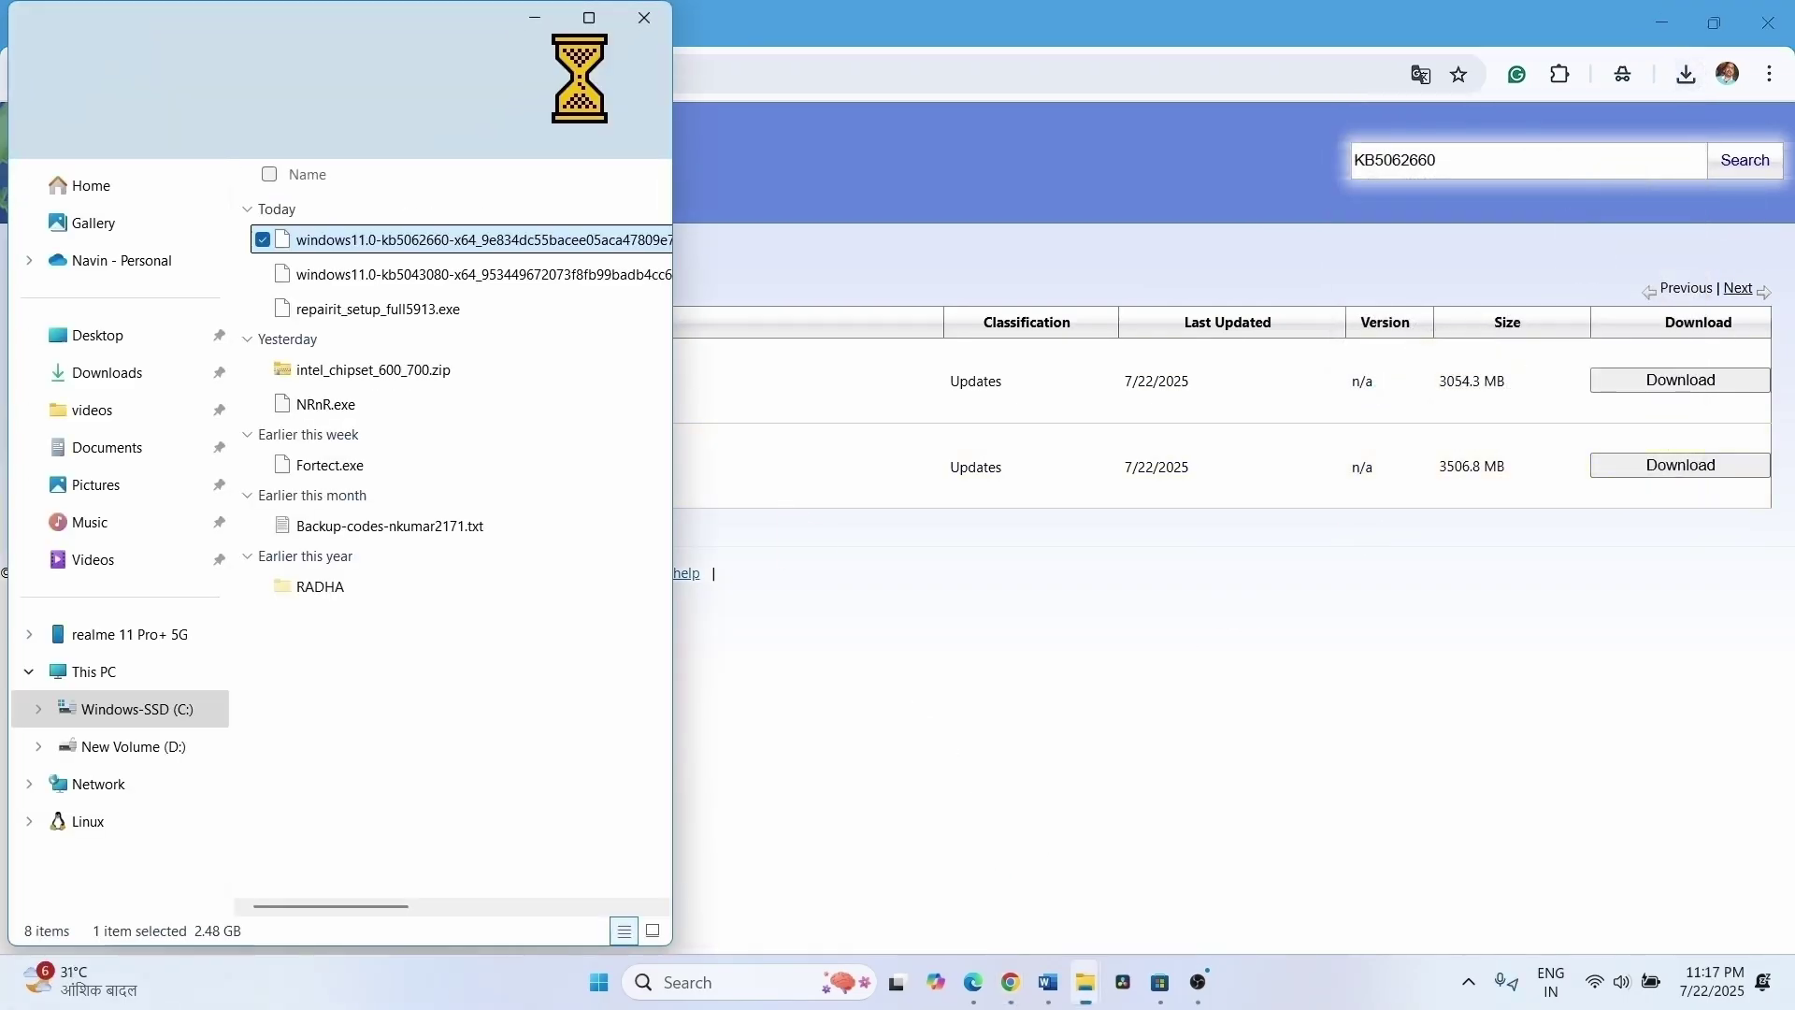
left_click(592, 20)
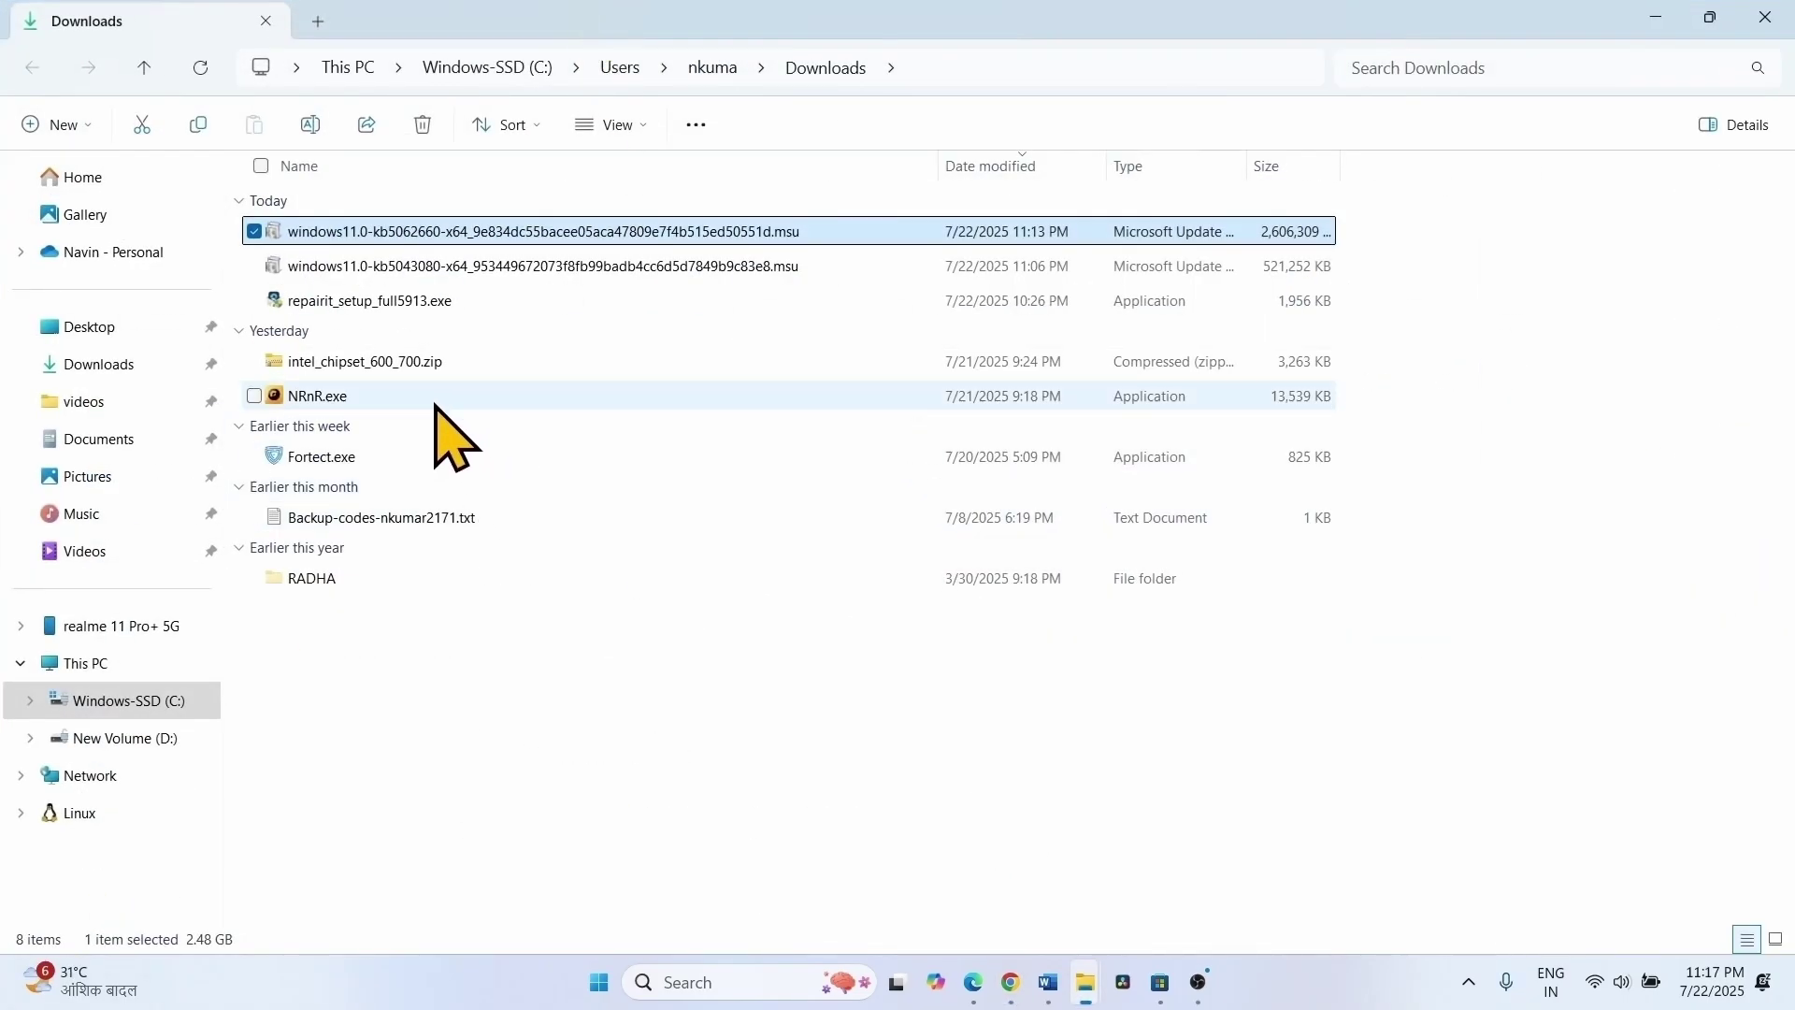
right_click(419, 238)
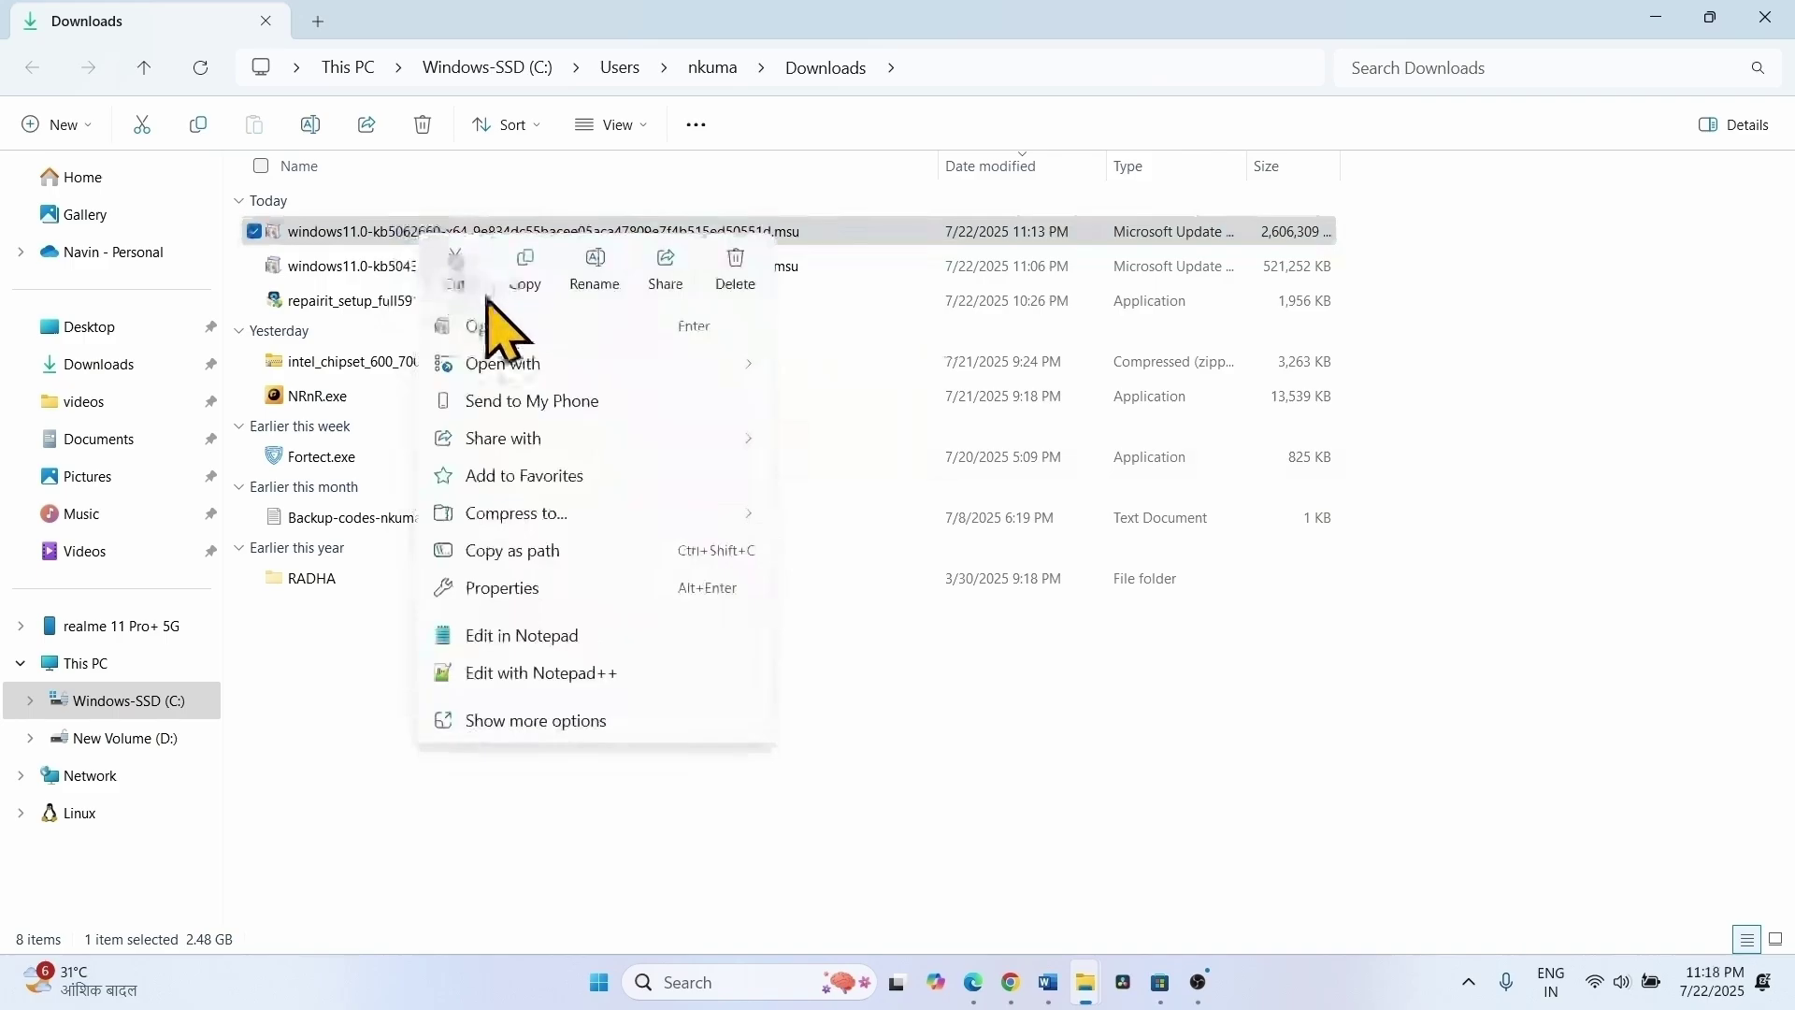
left_click(510, 333)
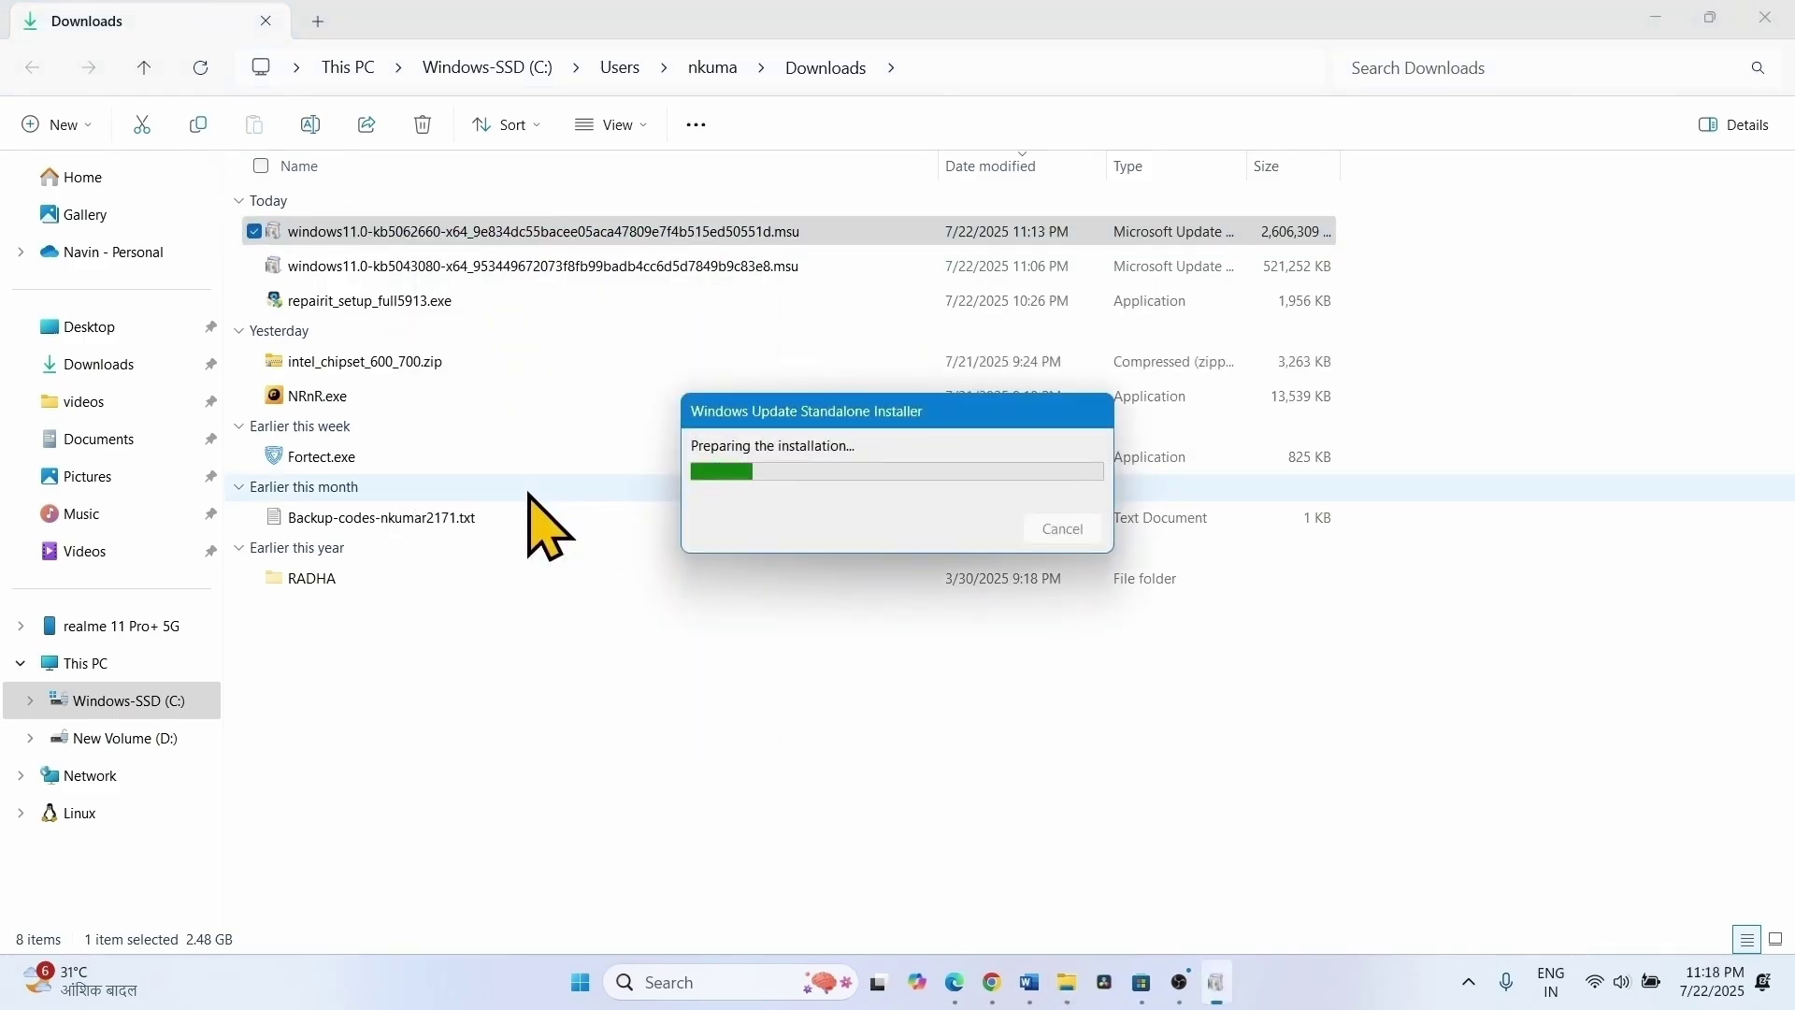
left_click(1767, 17)
left_click(1766, 16)
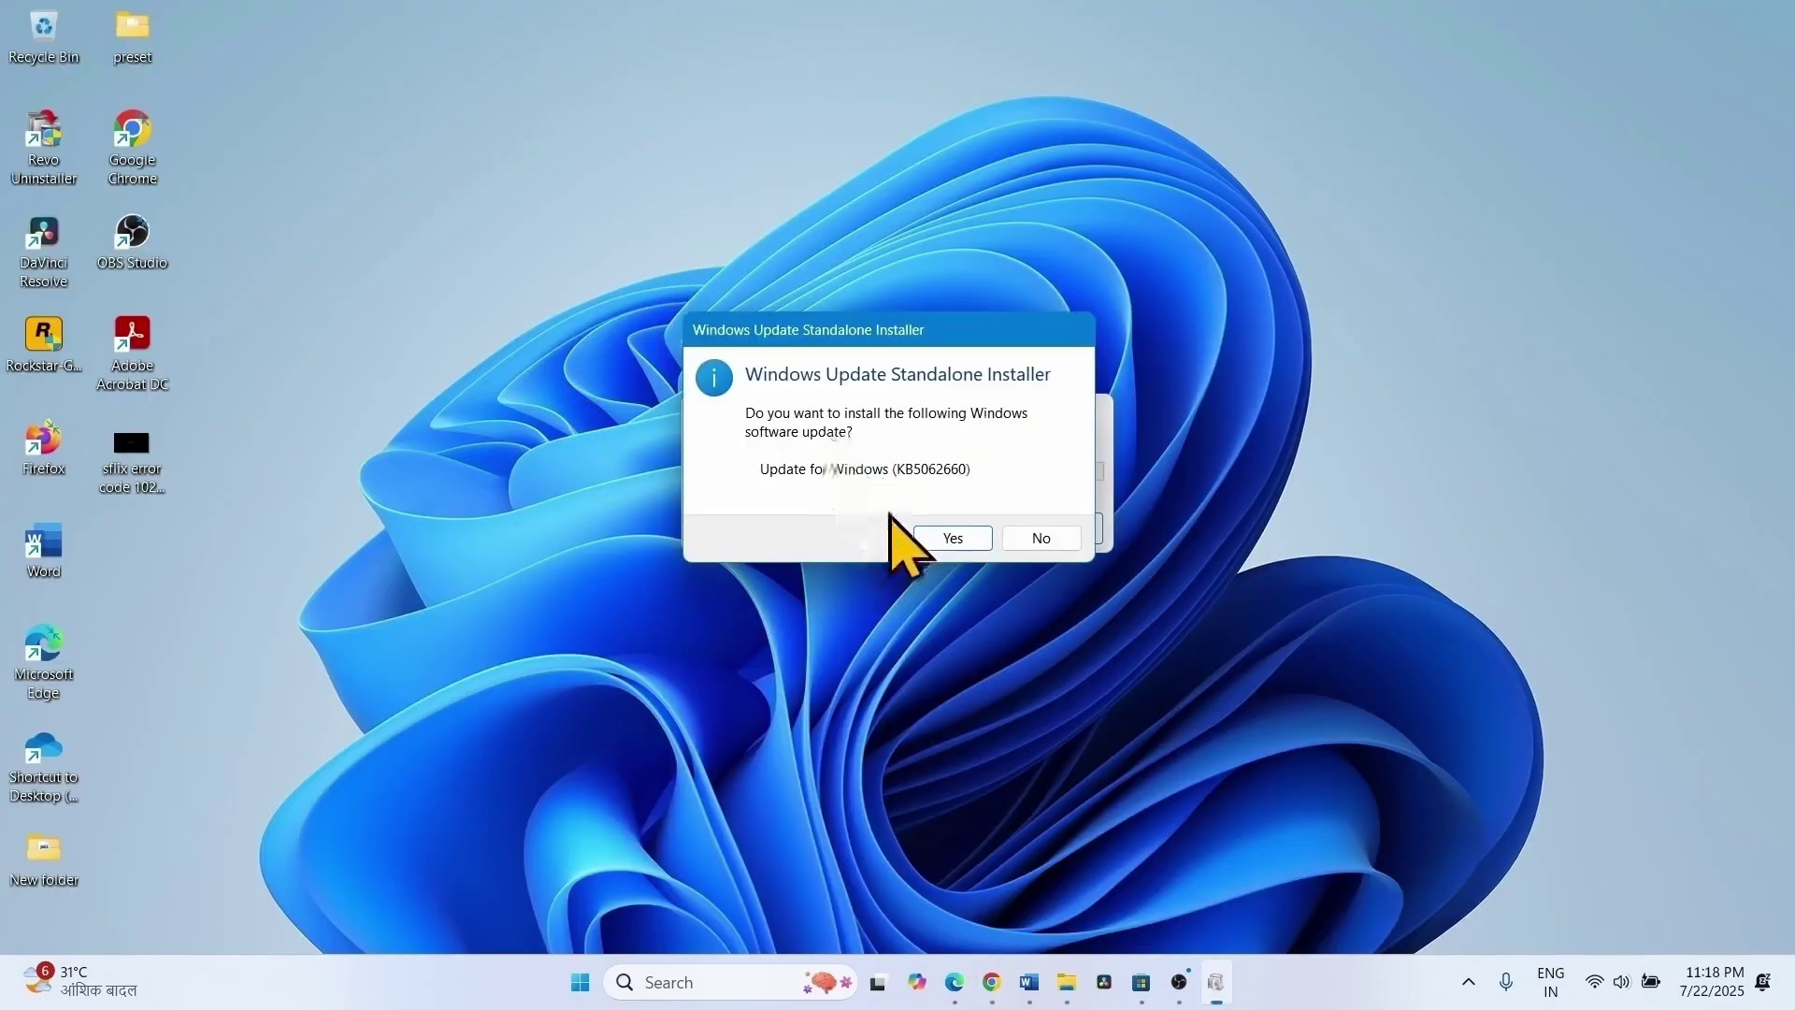
left_click(952, 539)
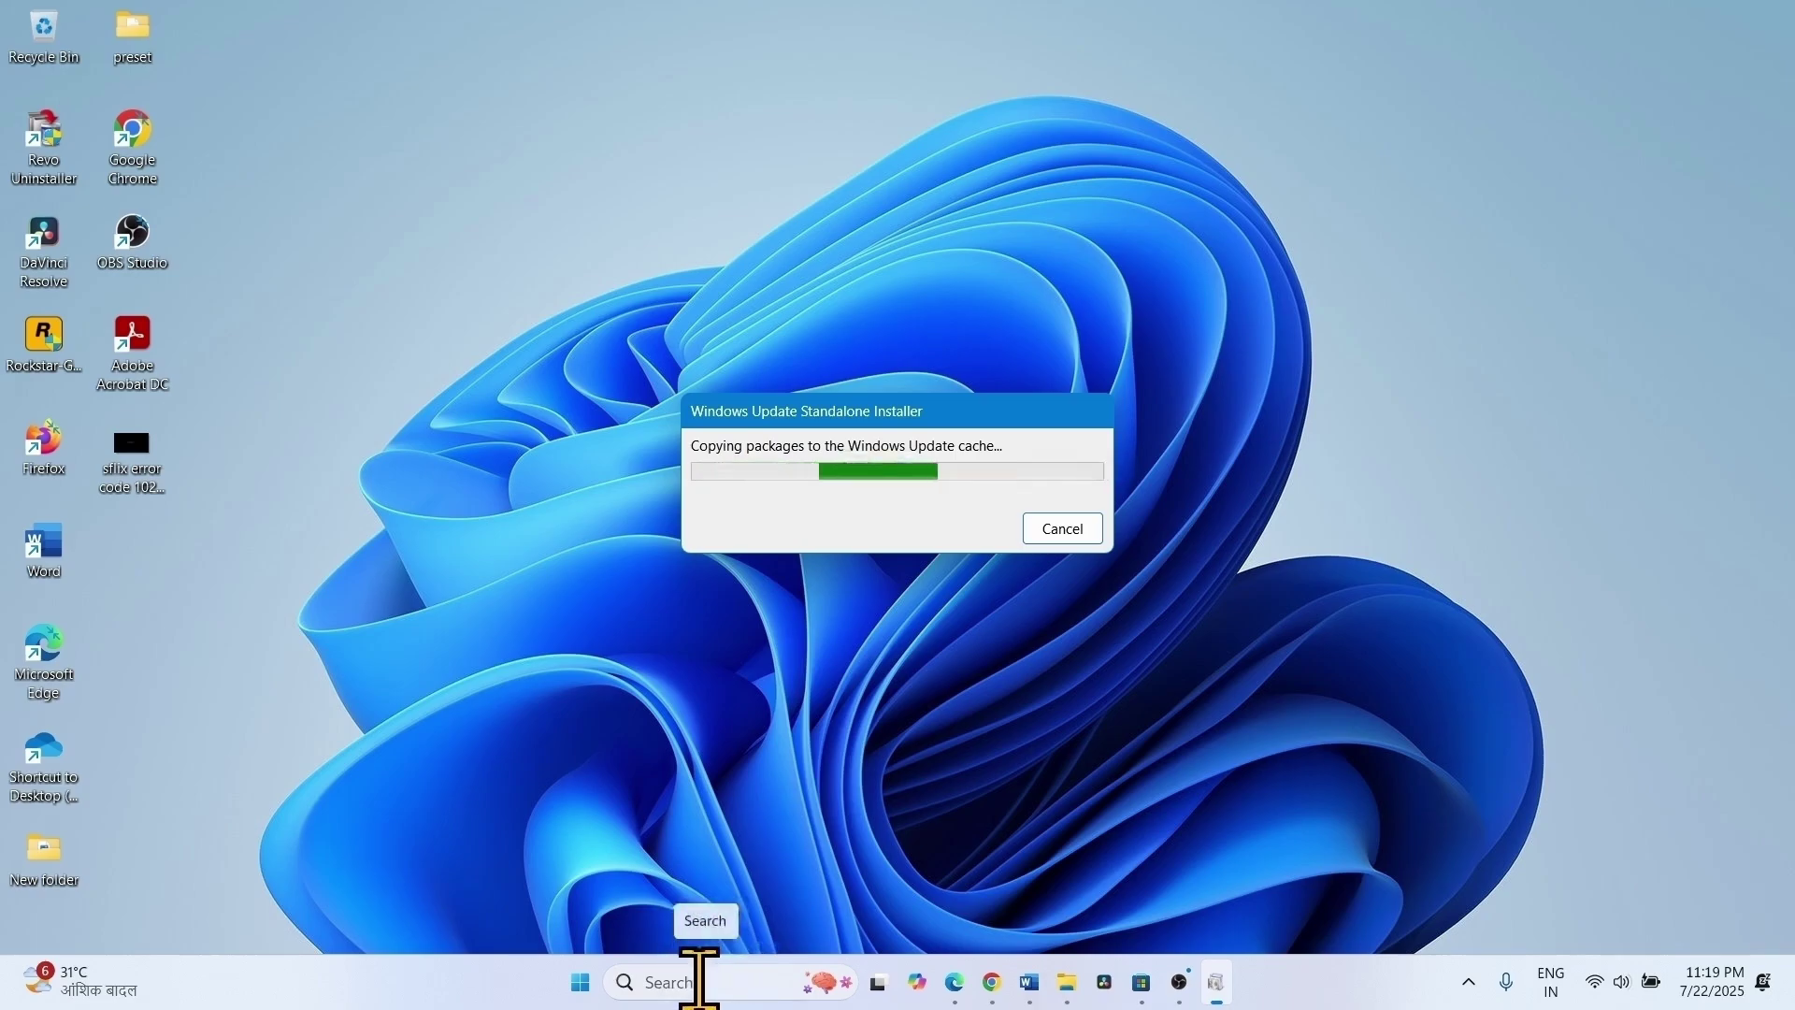
- Search 'troubleshoot' to reach Troubleshoot settings > Other troubleshooters
left_click(698, 980)
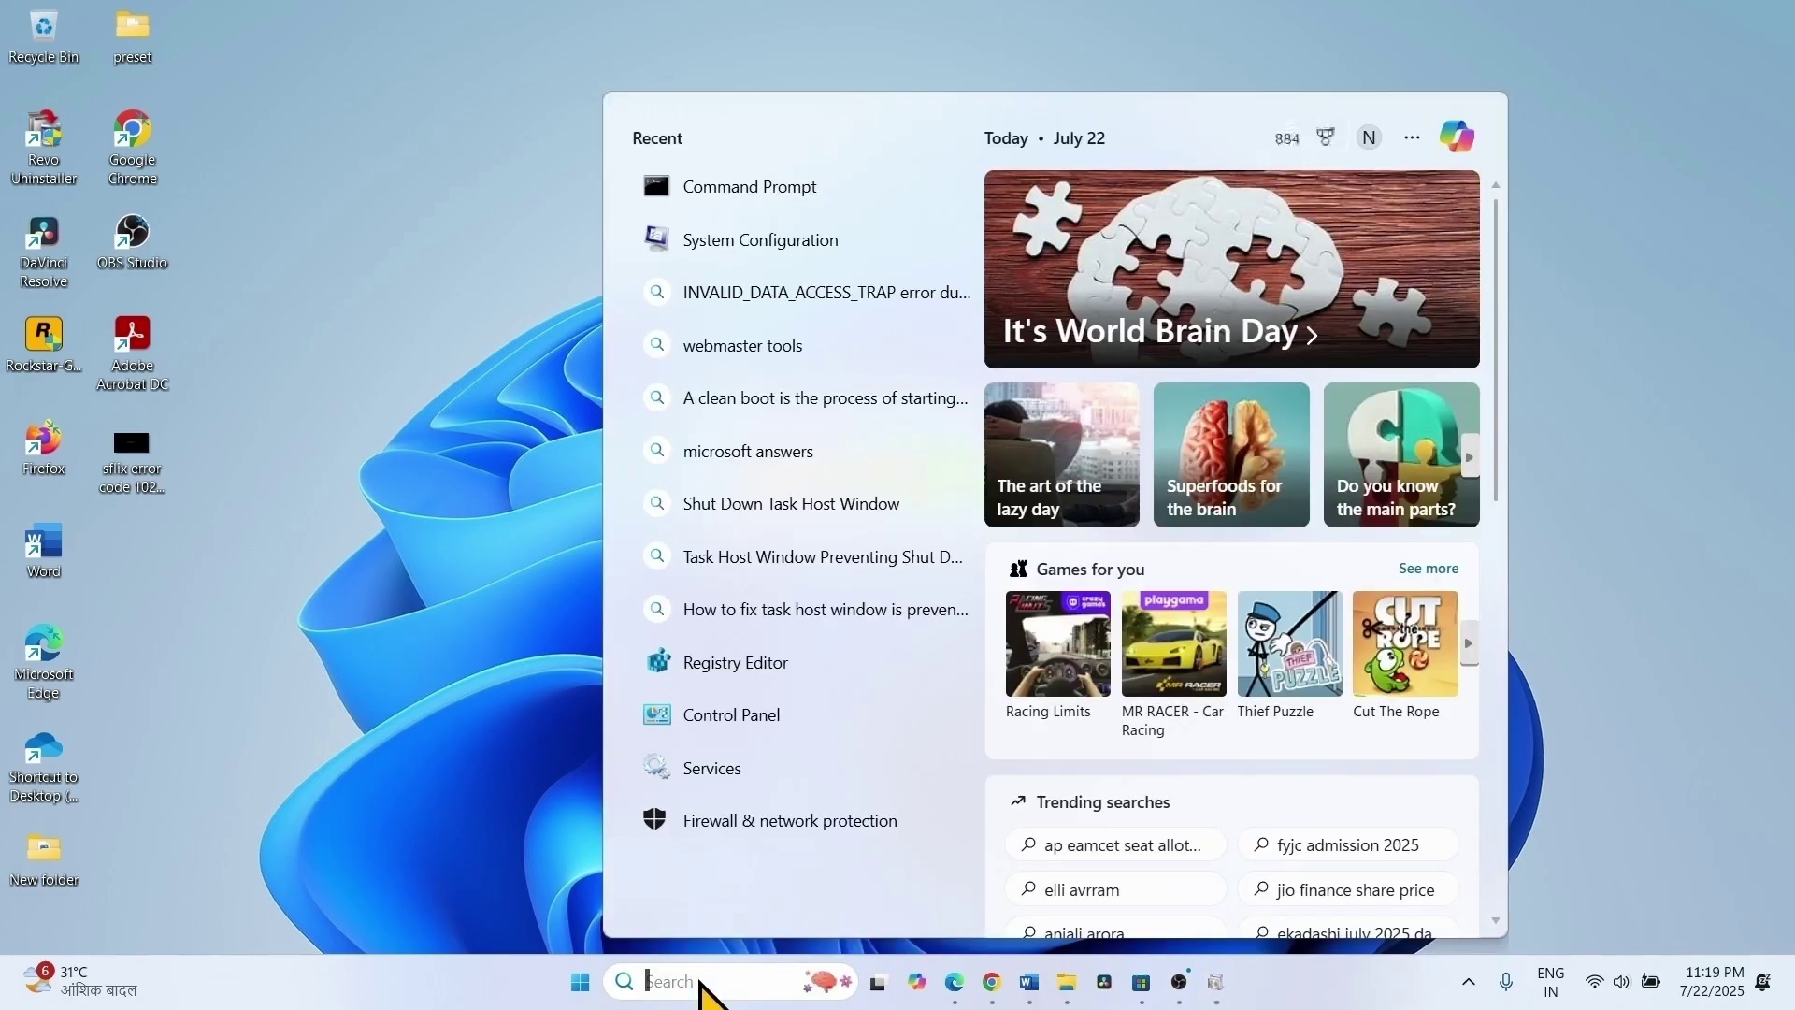
type("trou")
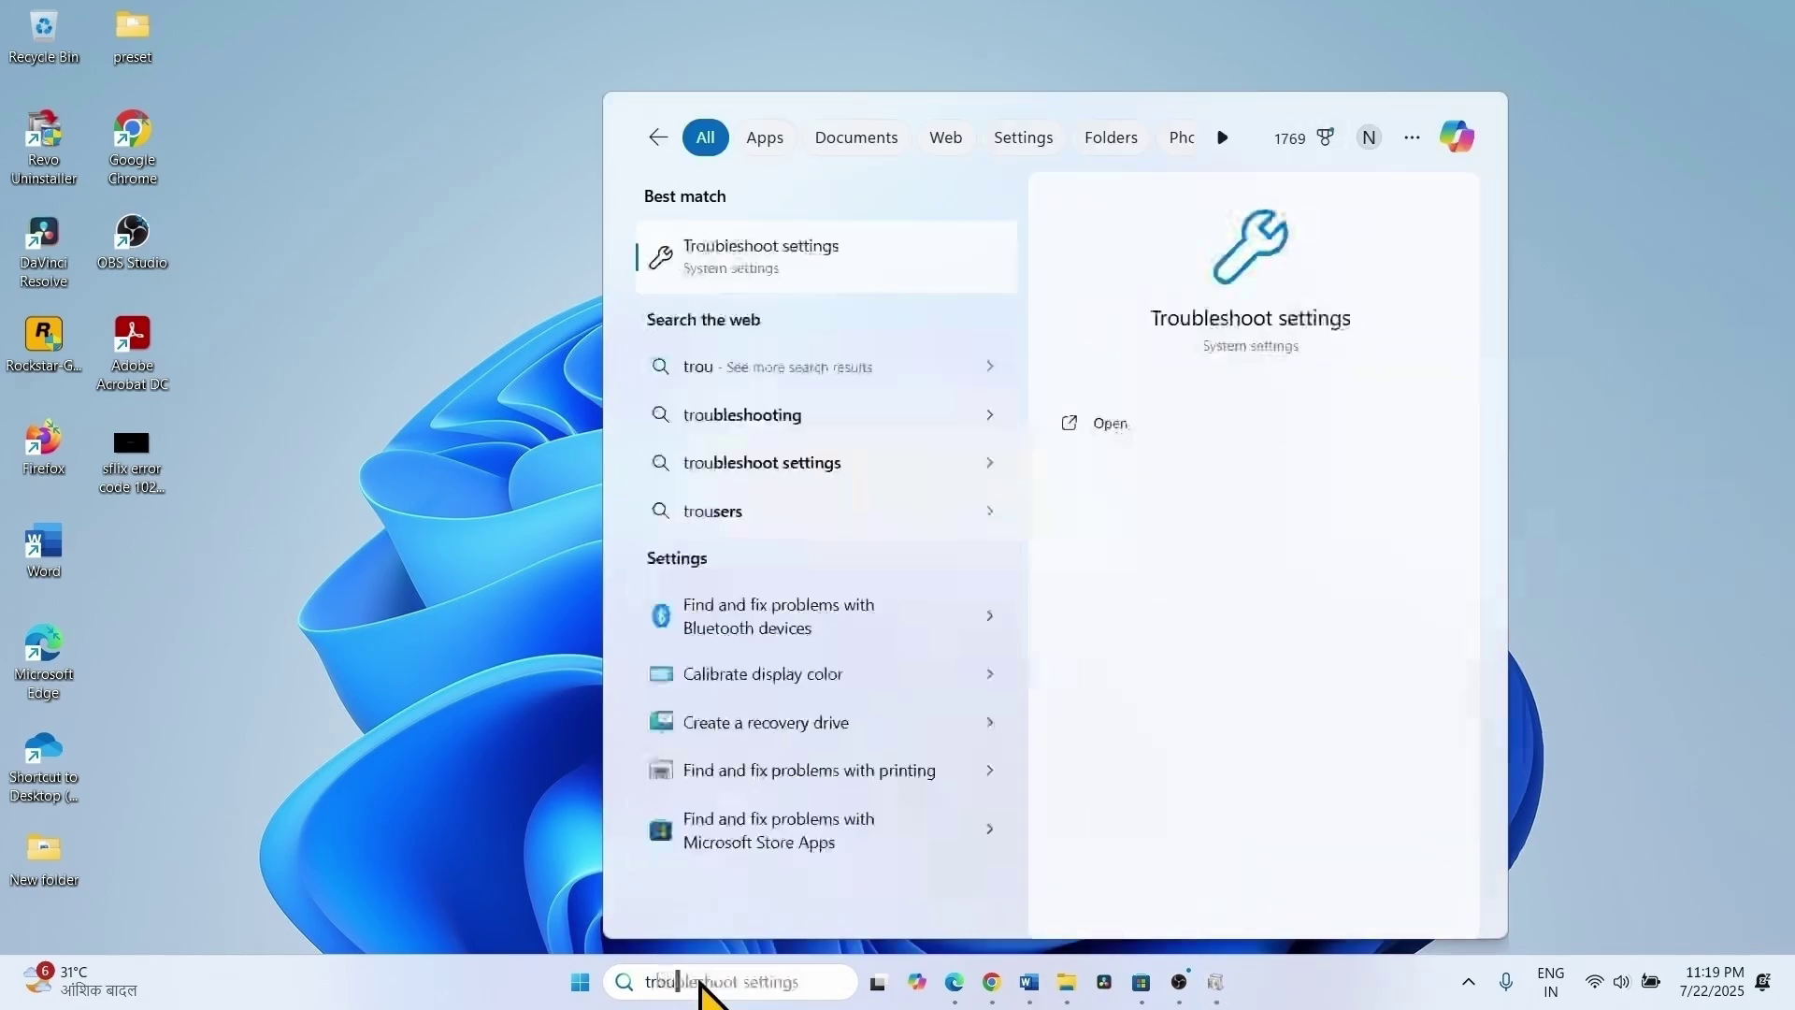
type("bleshoot")
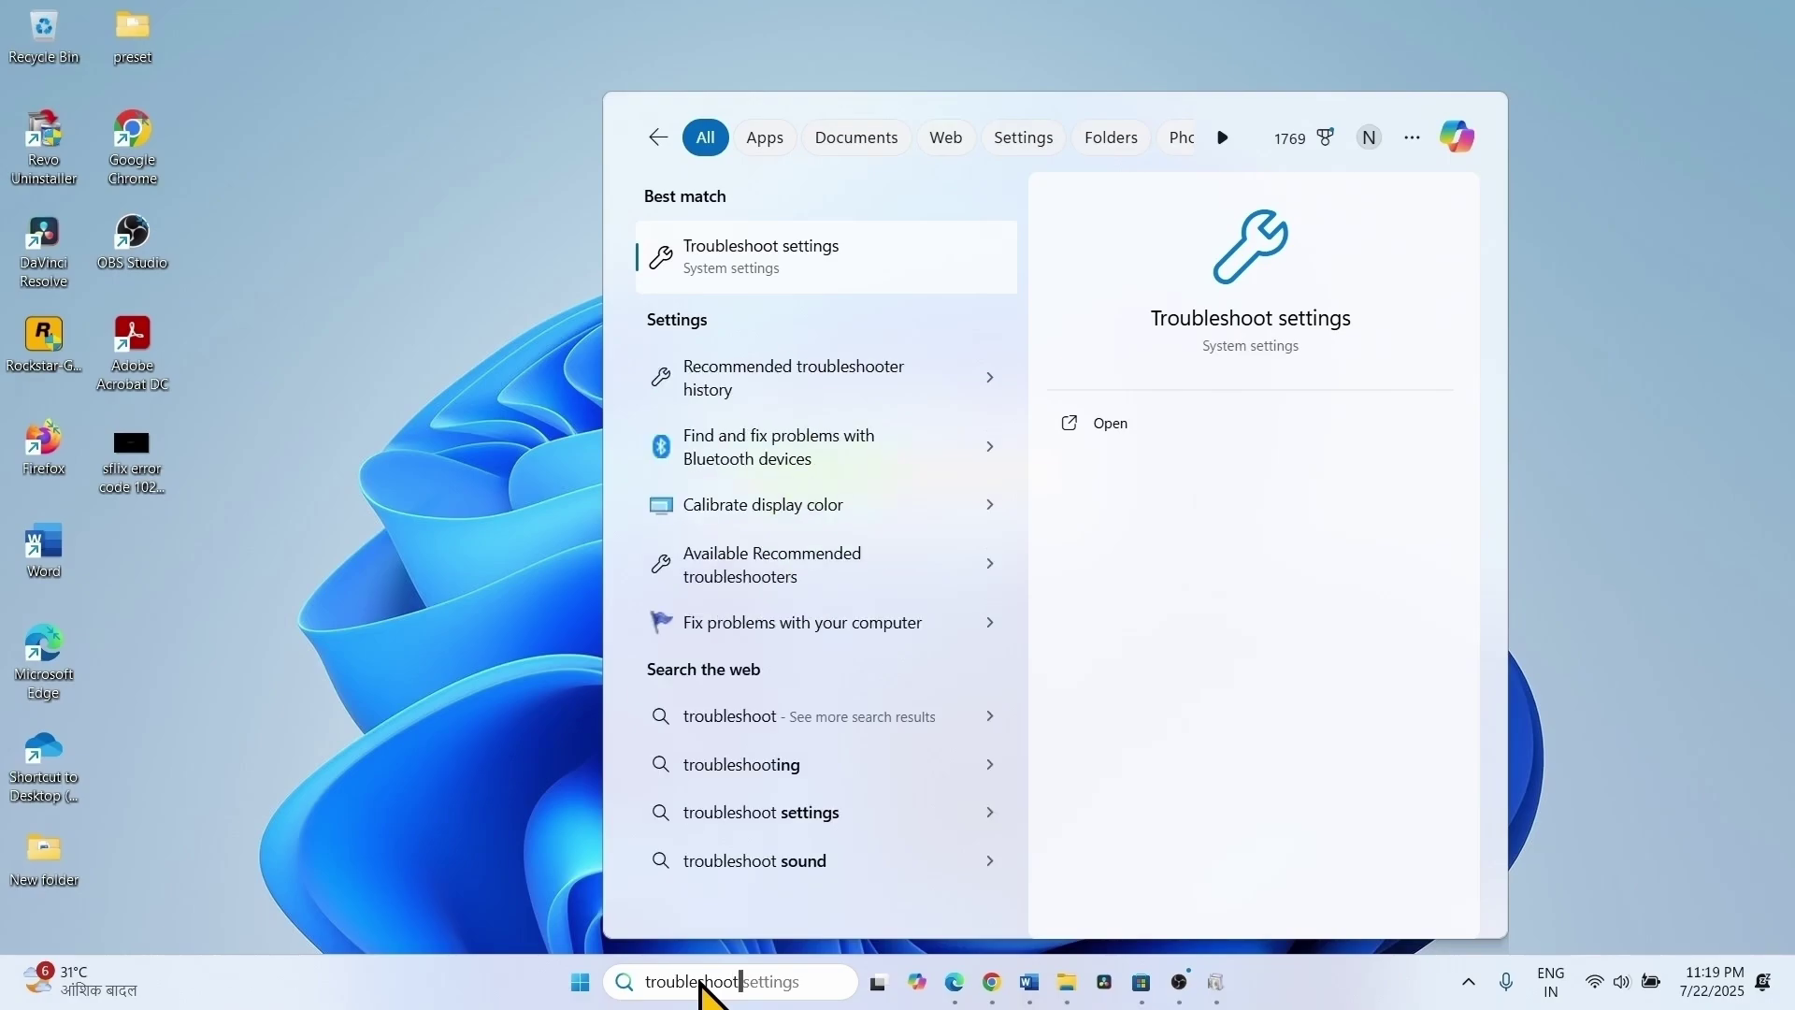
left_click(783, 273)
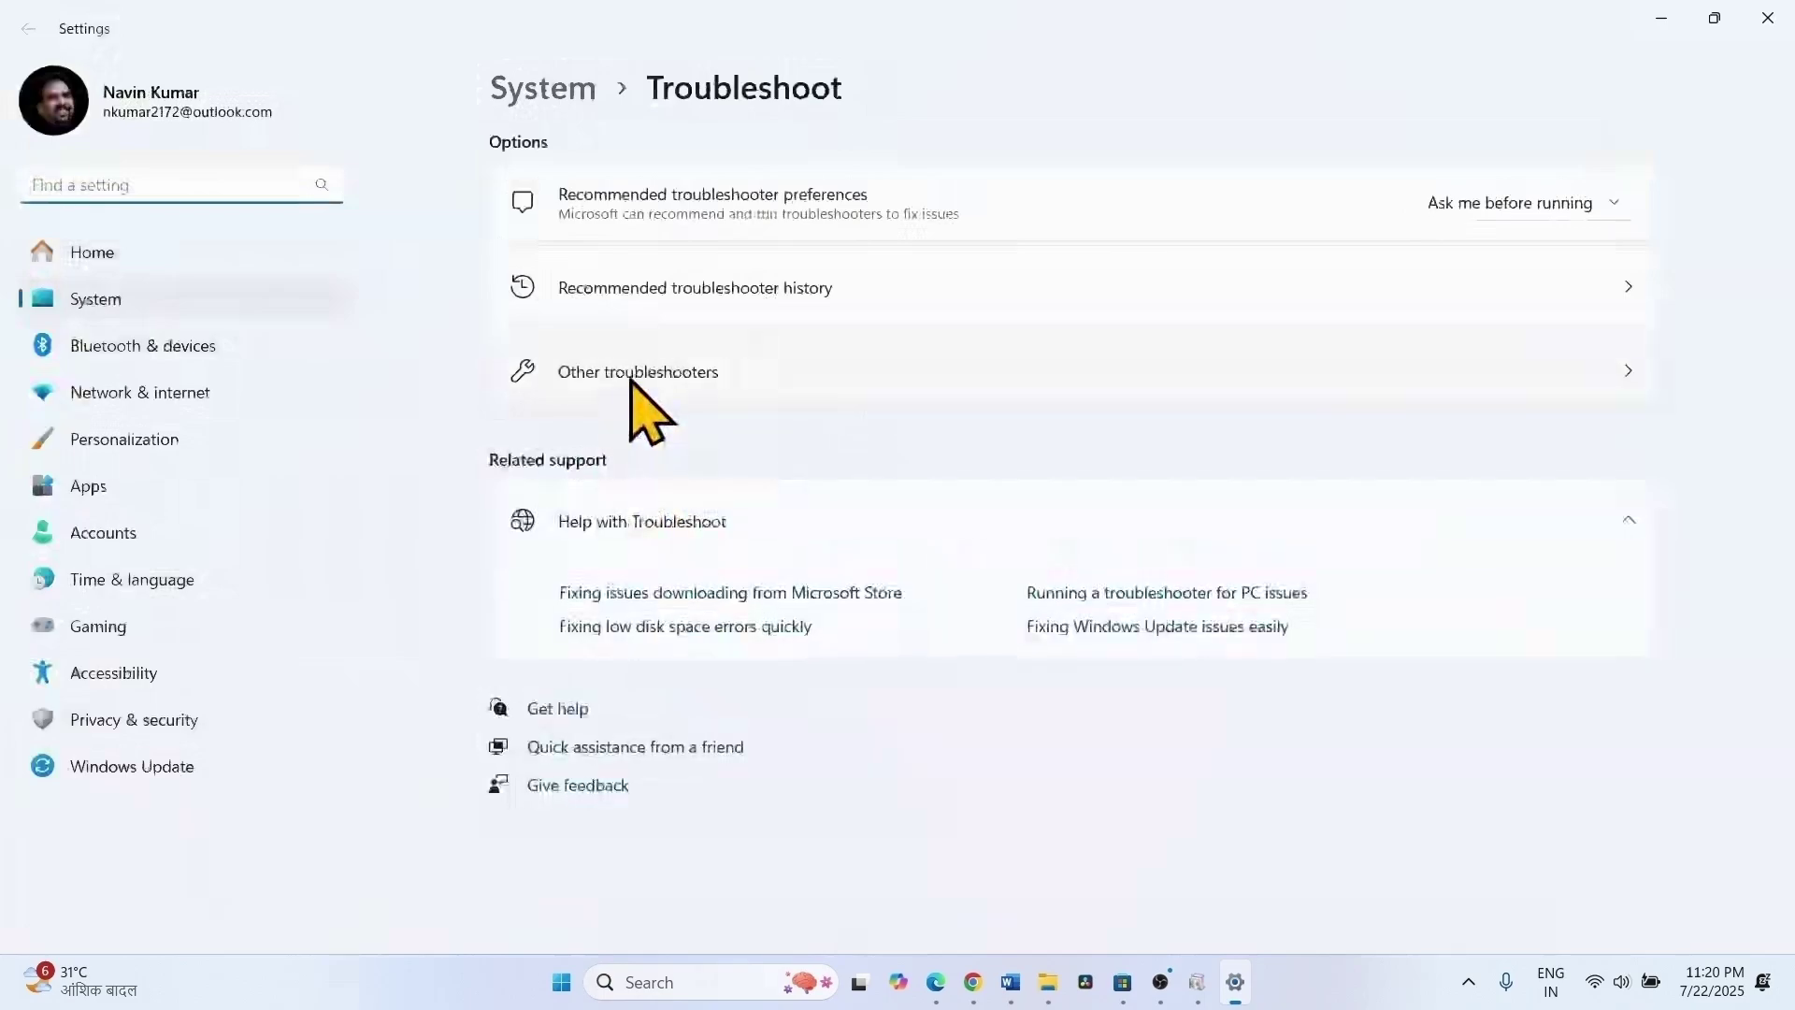
left_click(639, 404)
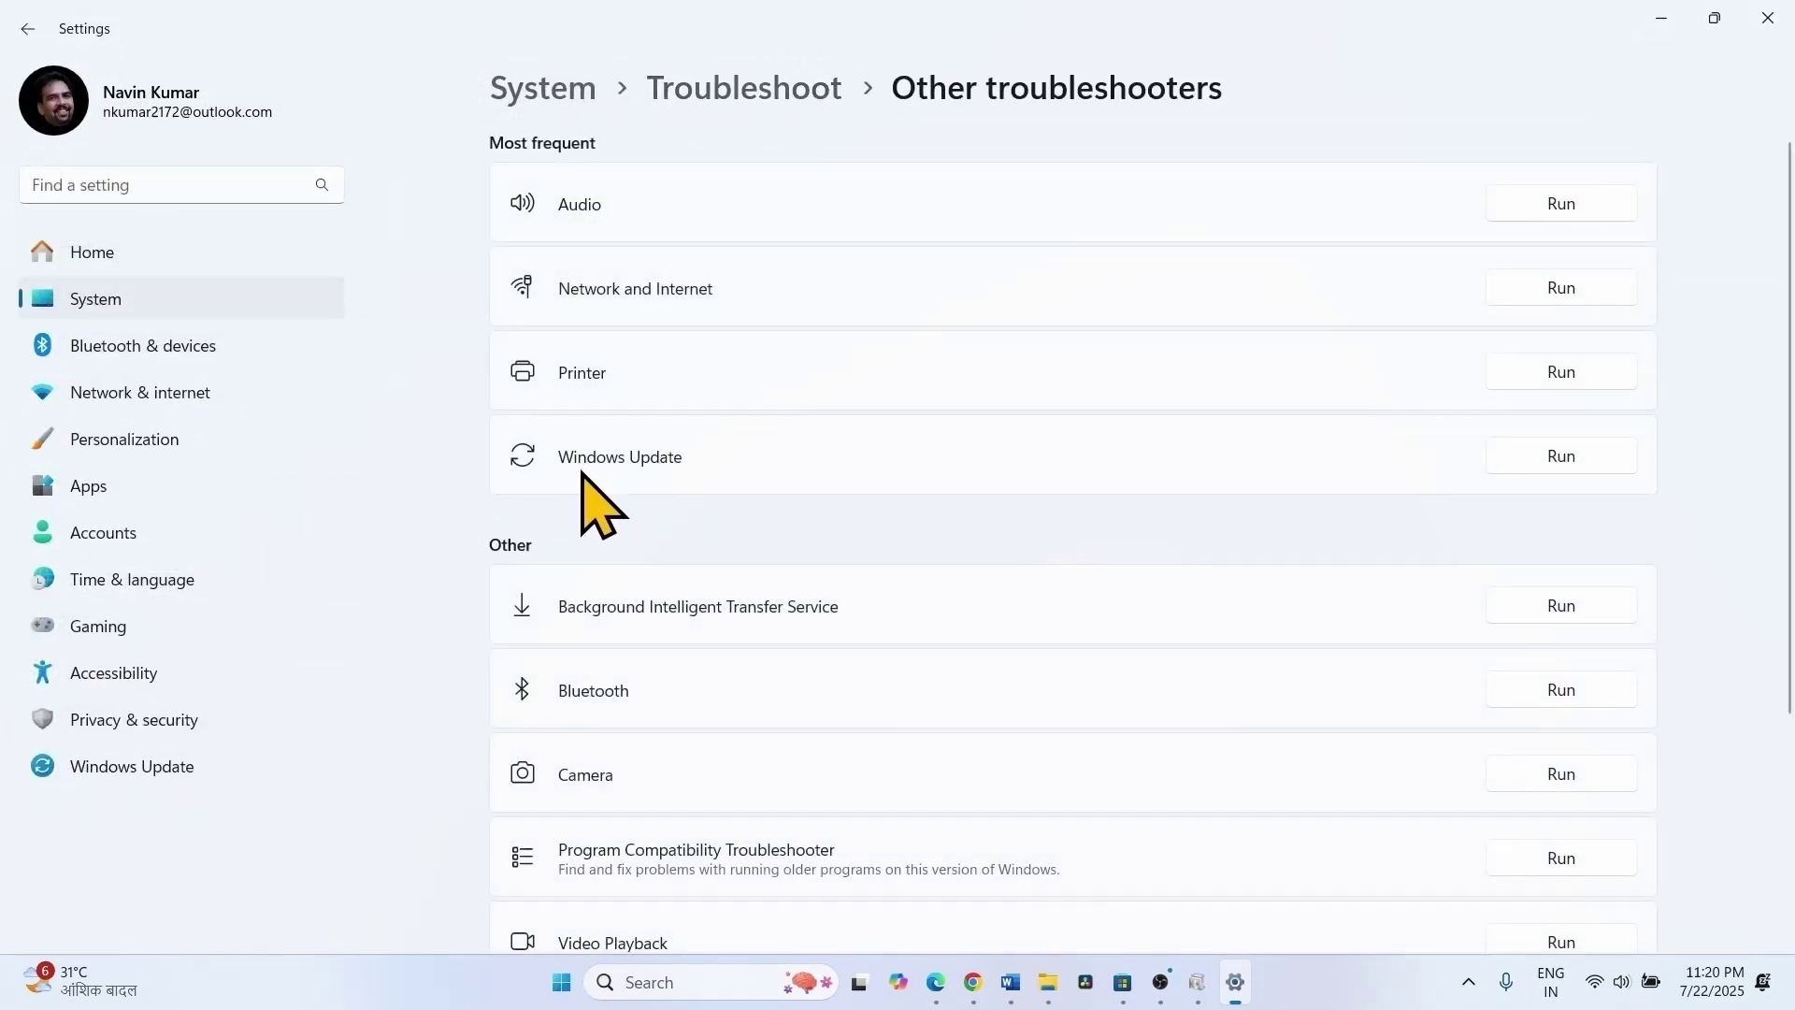
- Run the Windows Update troubleshooter for updates that can't install, then close Get Help after it fails
left_click(1589, 458)
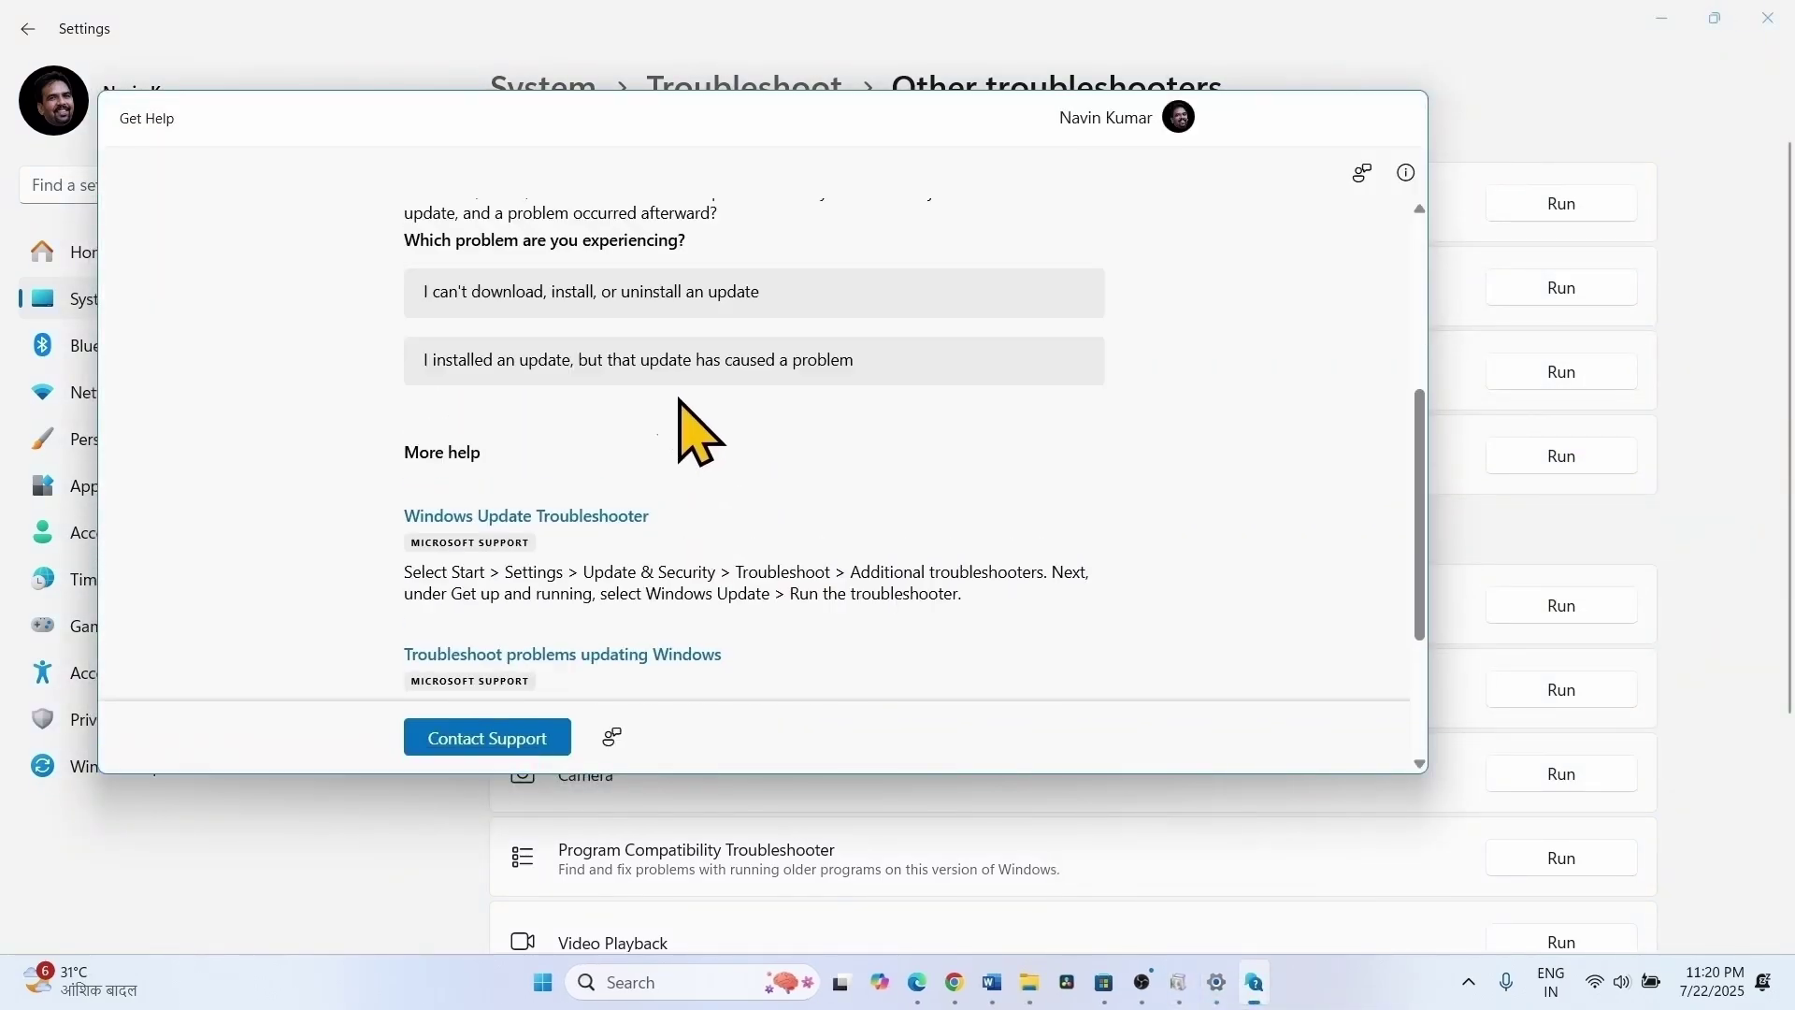
left_click(546, 305)
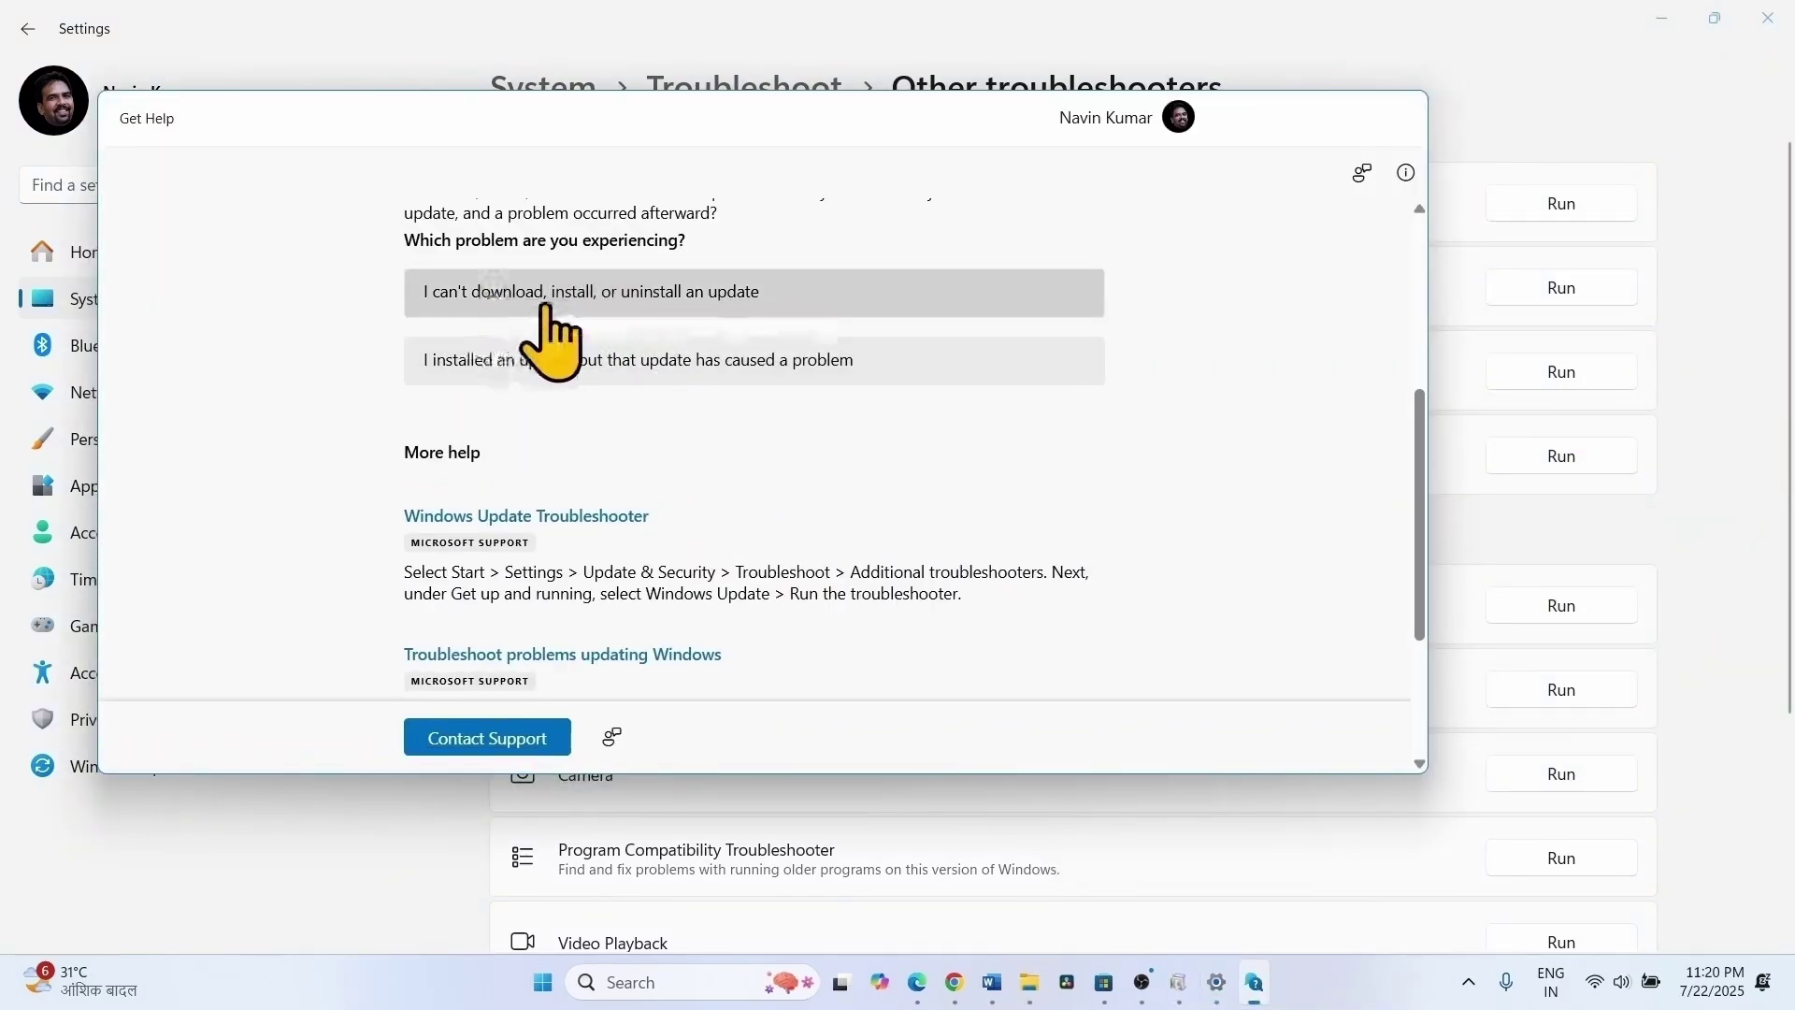
left_click(704, 305)
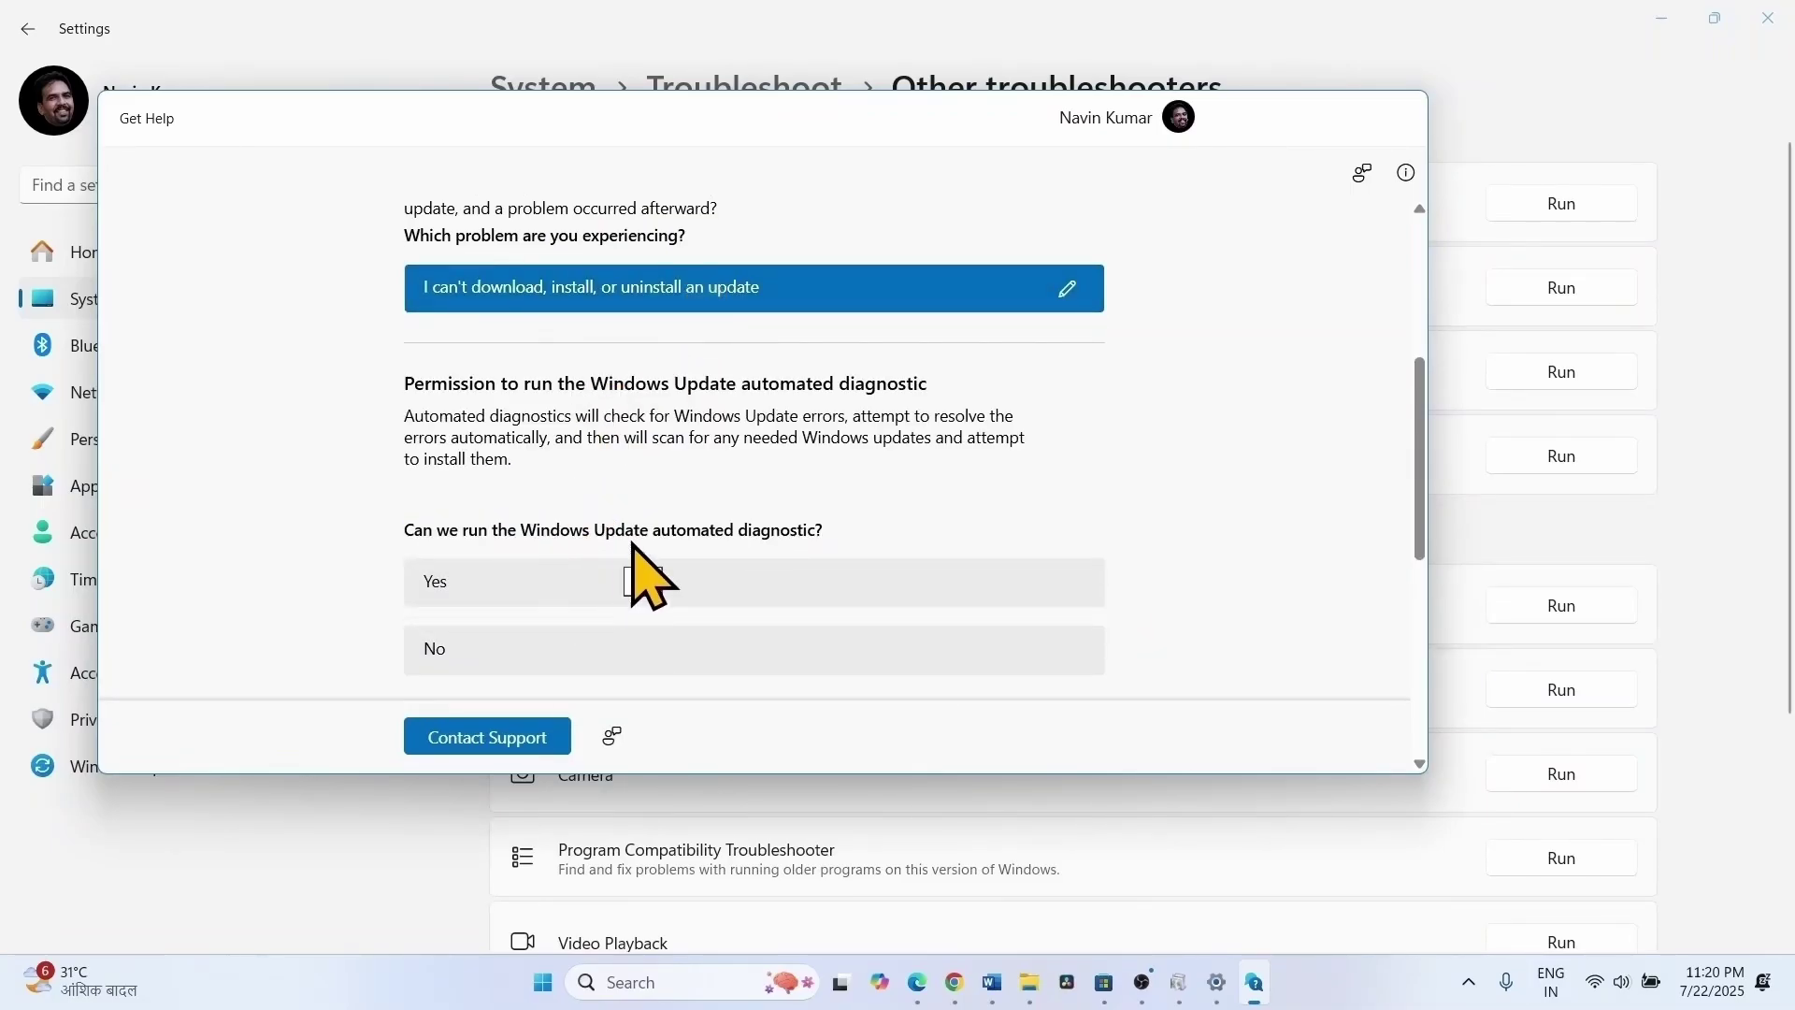
left_click(435, 584)
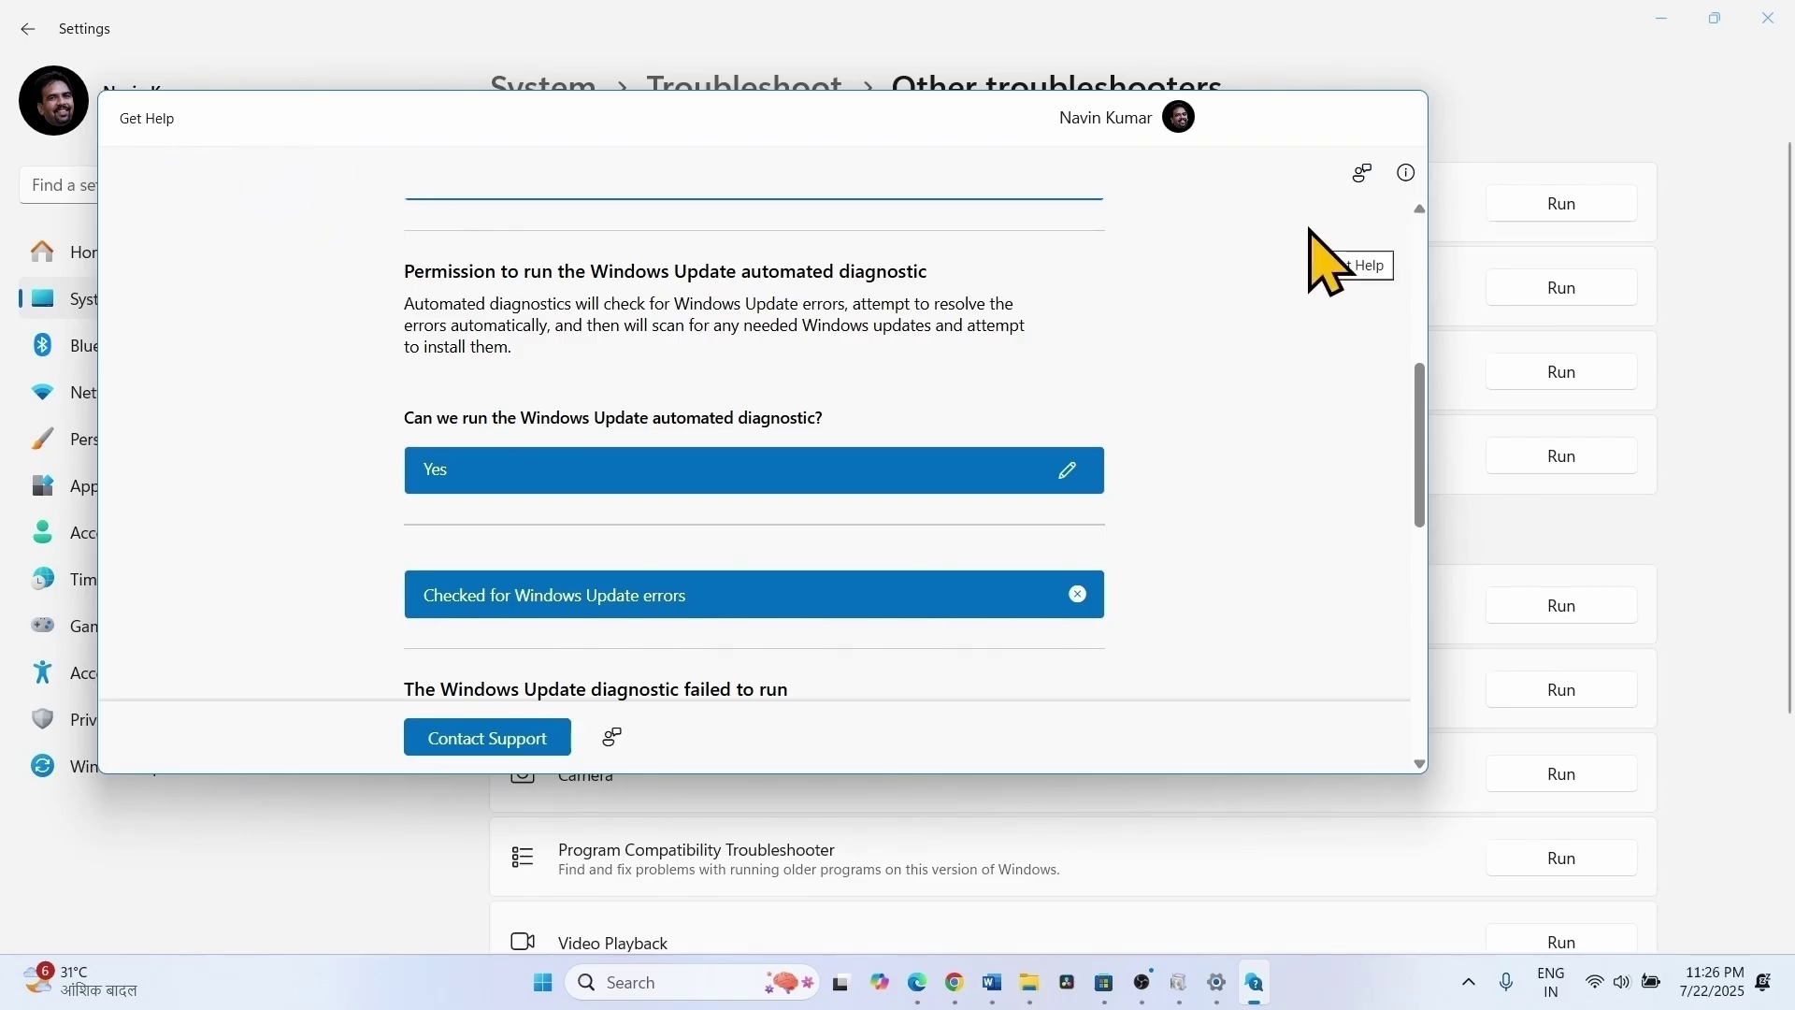
left_click(1398, 110)
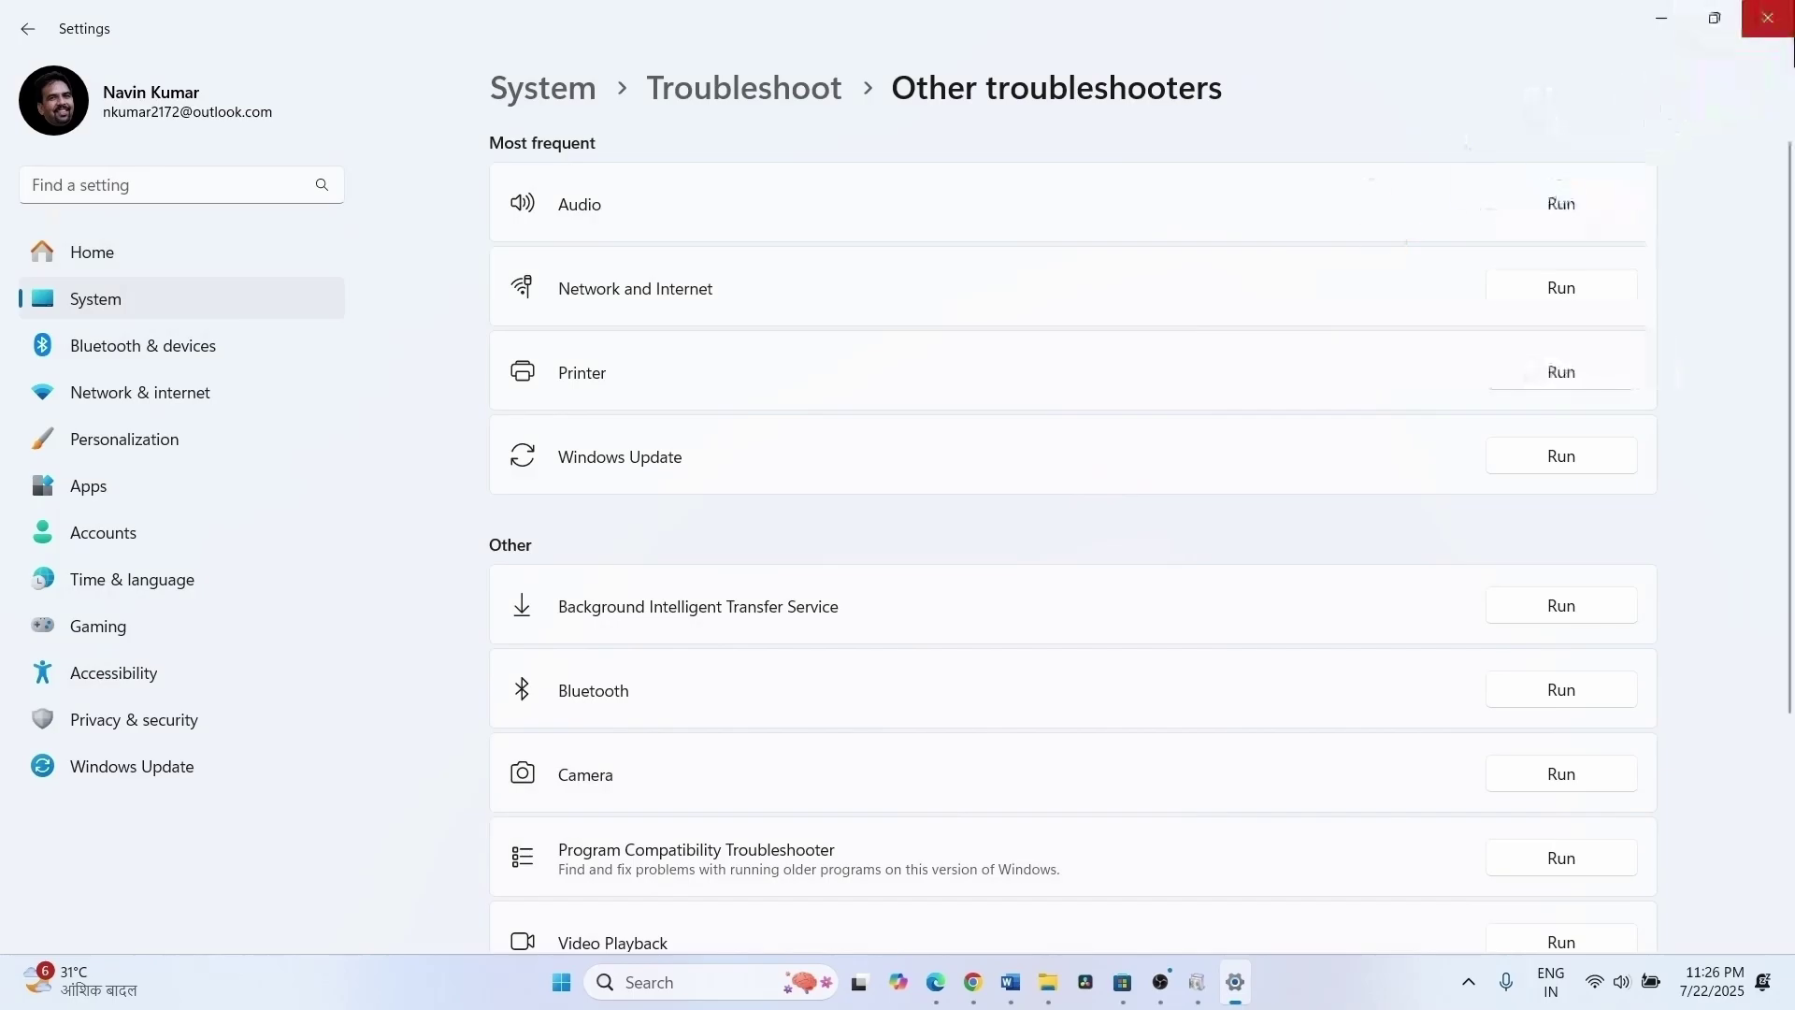
- Extract windows_10_update_troubleshooter.zip from Downloads and open the extracted folder
left_click(1767, 18)
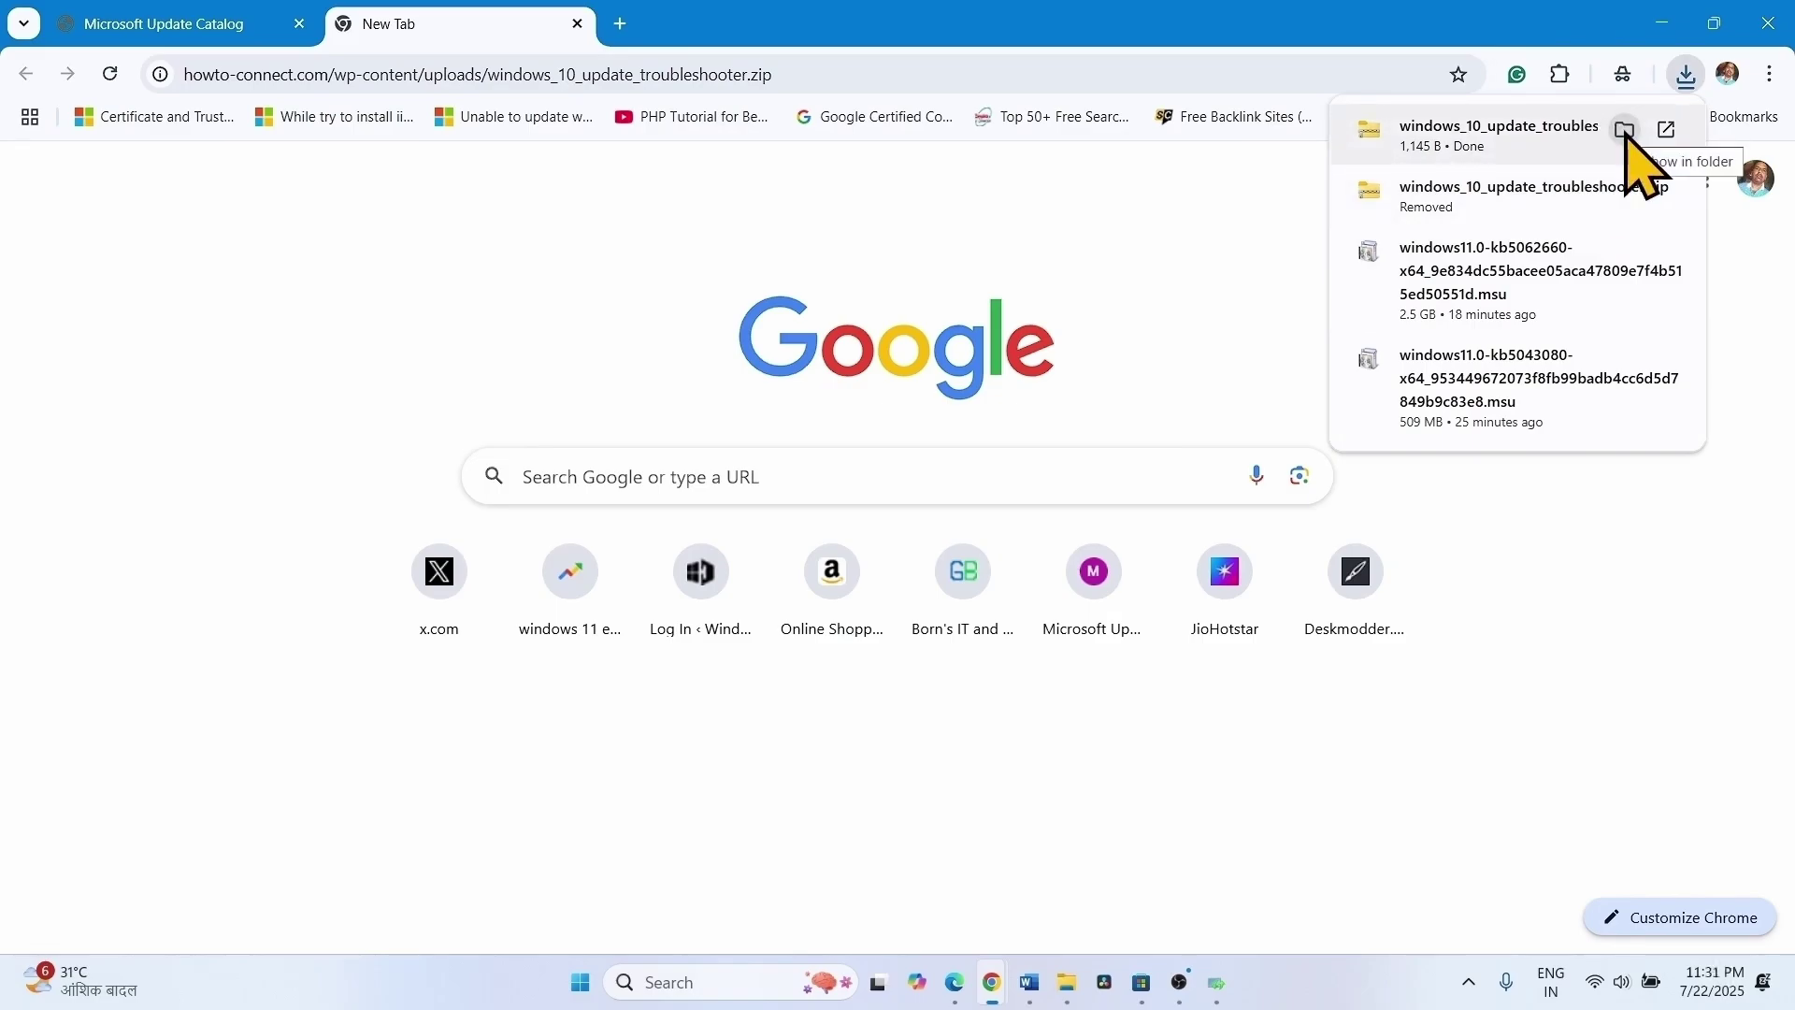
left_click(1625, 132)
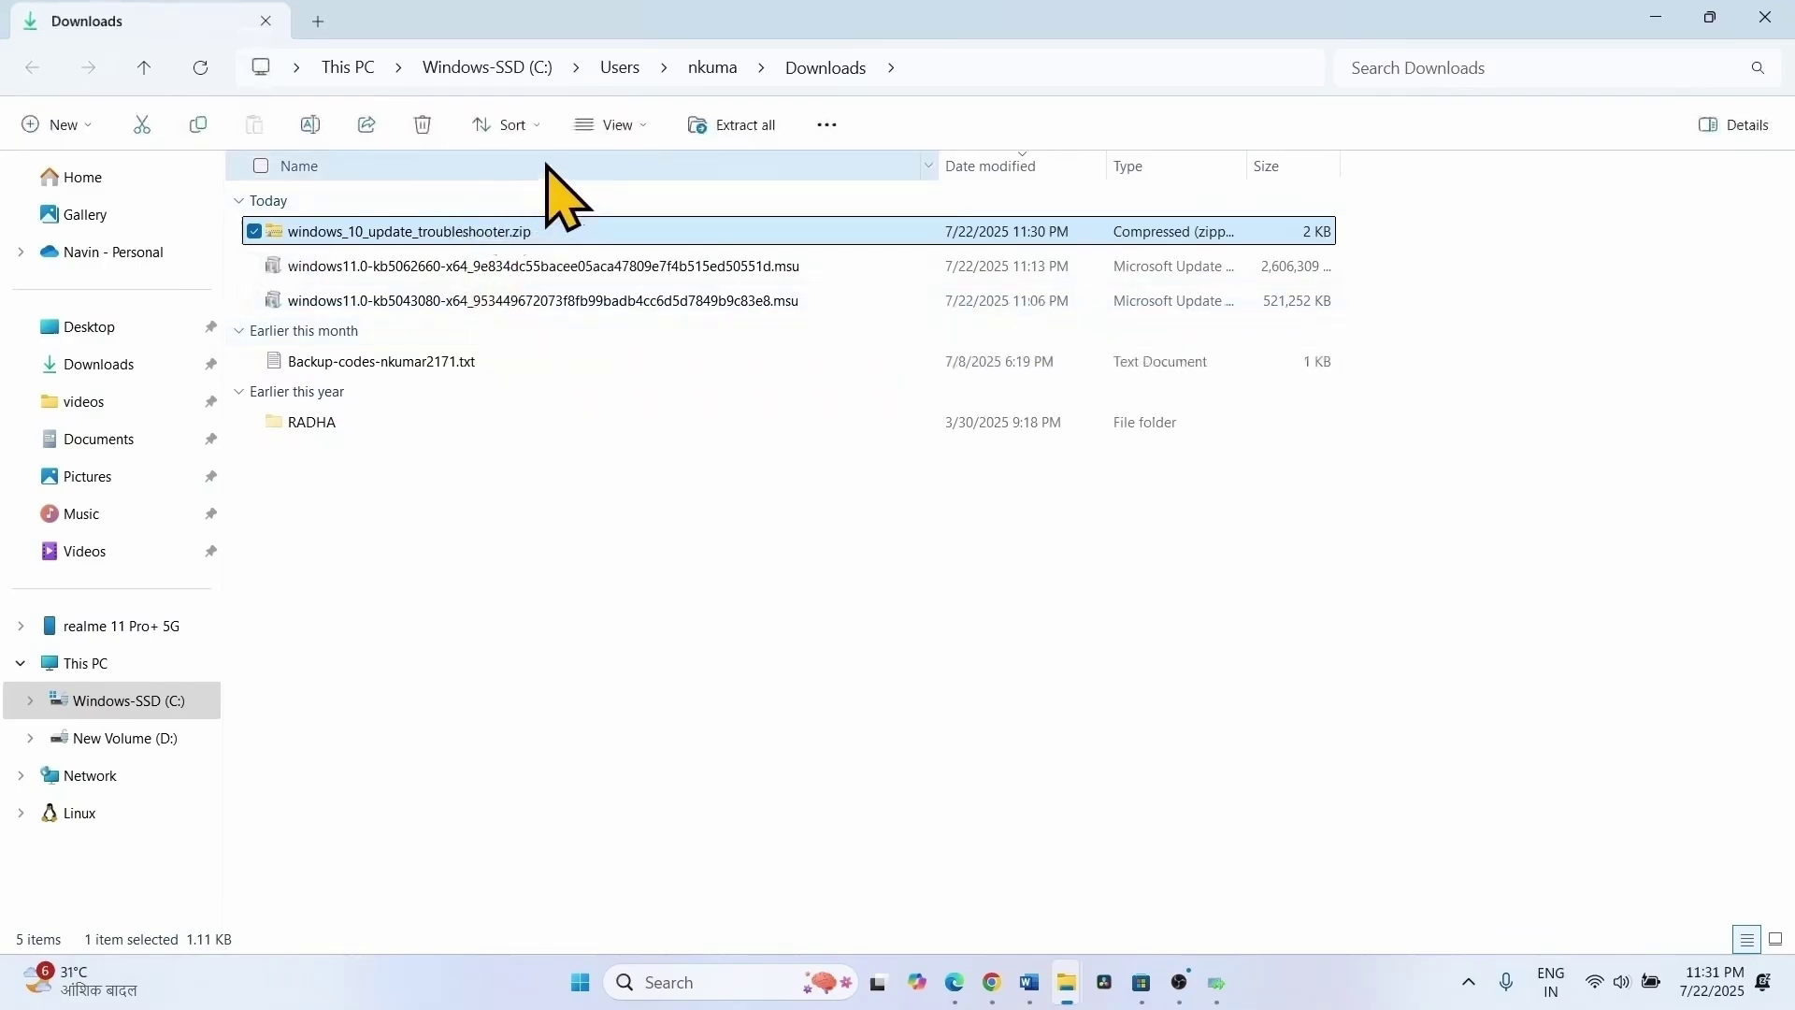
left_click(743, 128)
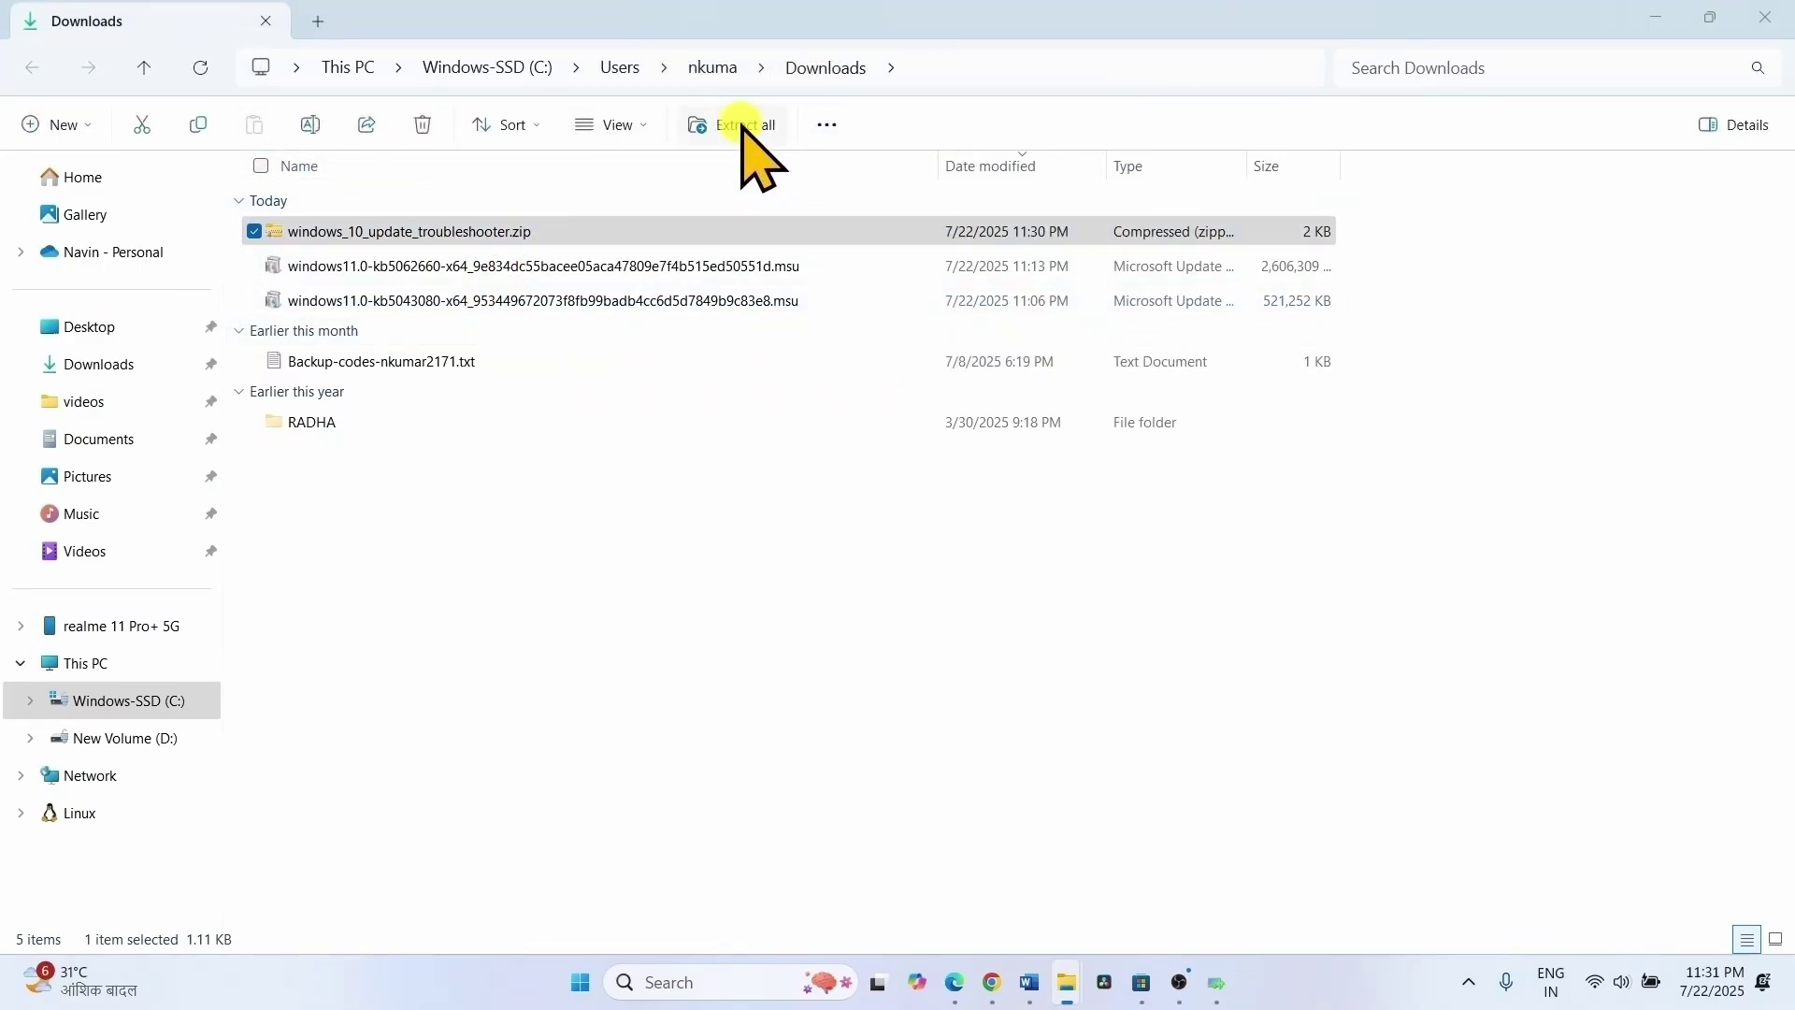
left_click(1098, 728)
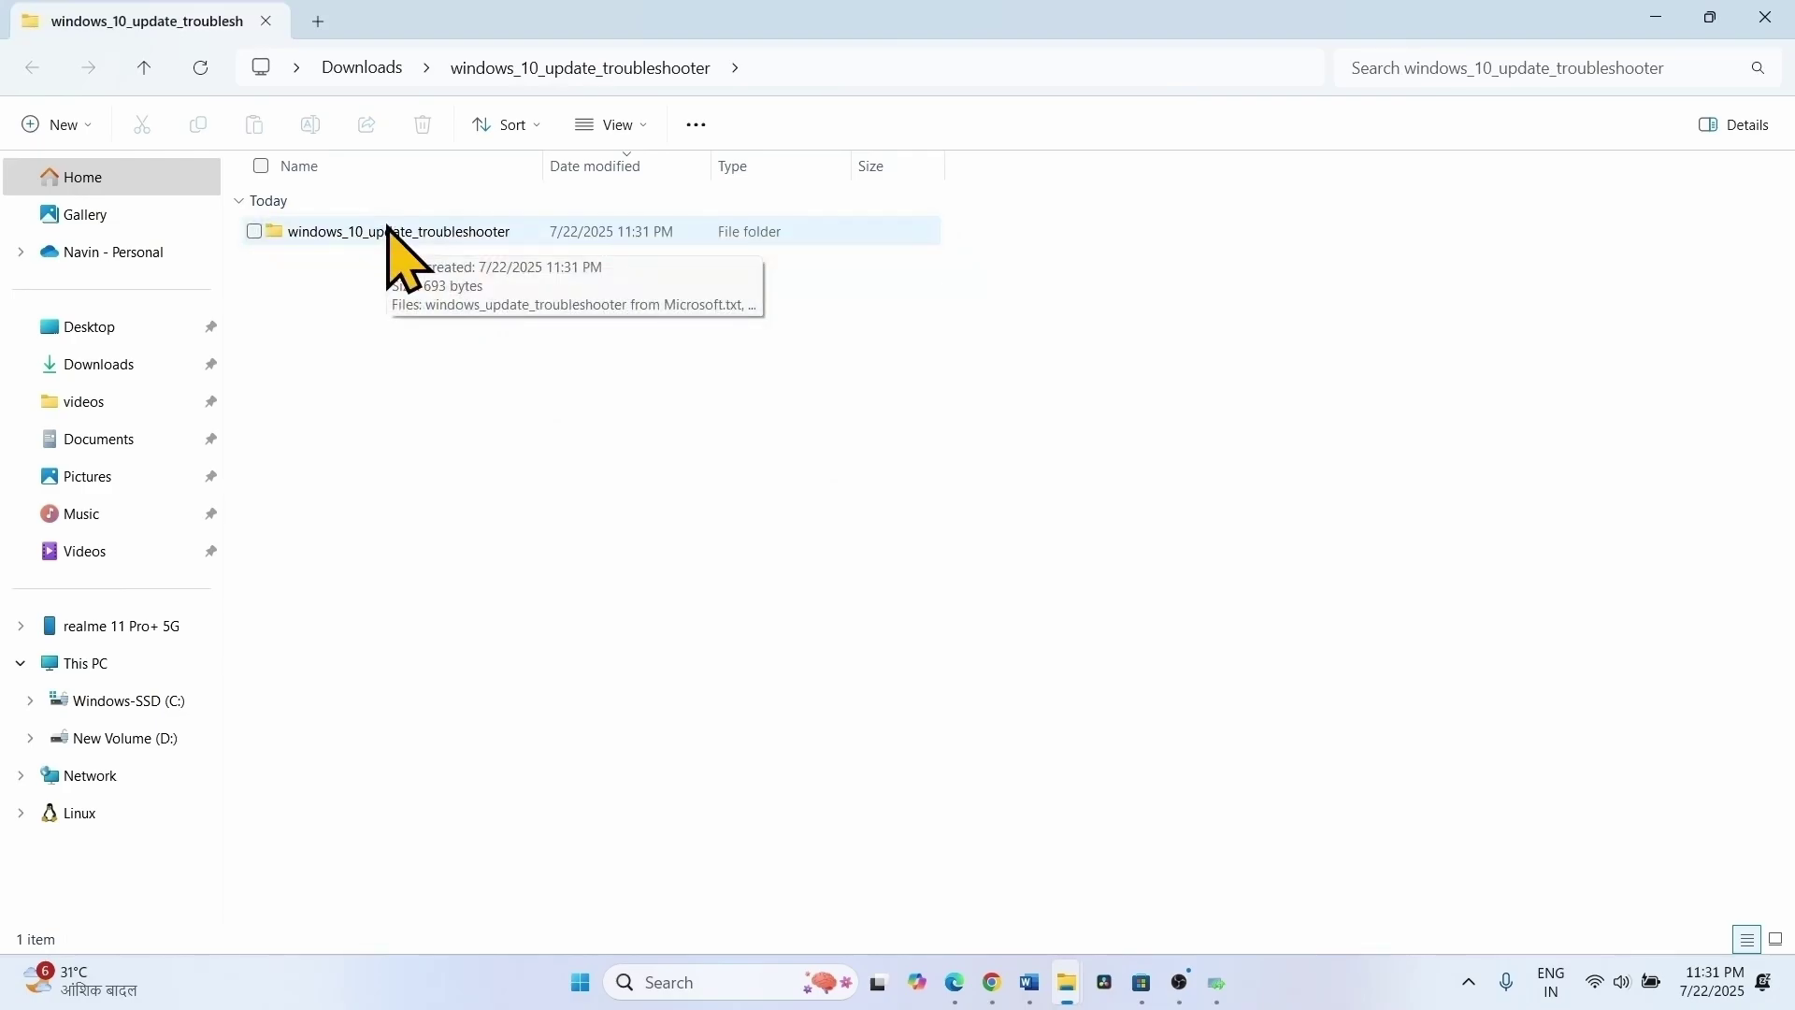
double_click(387, 232)
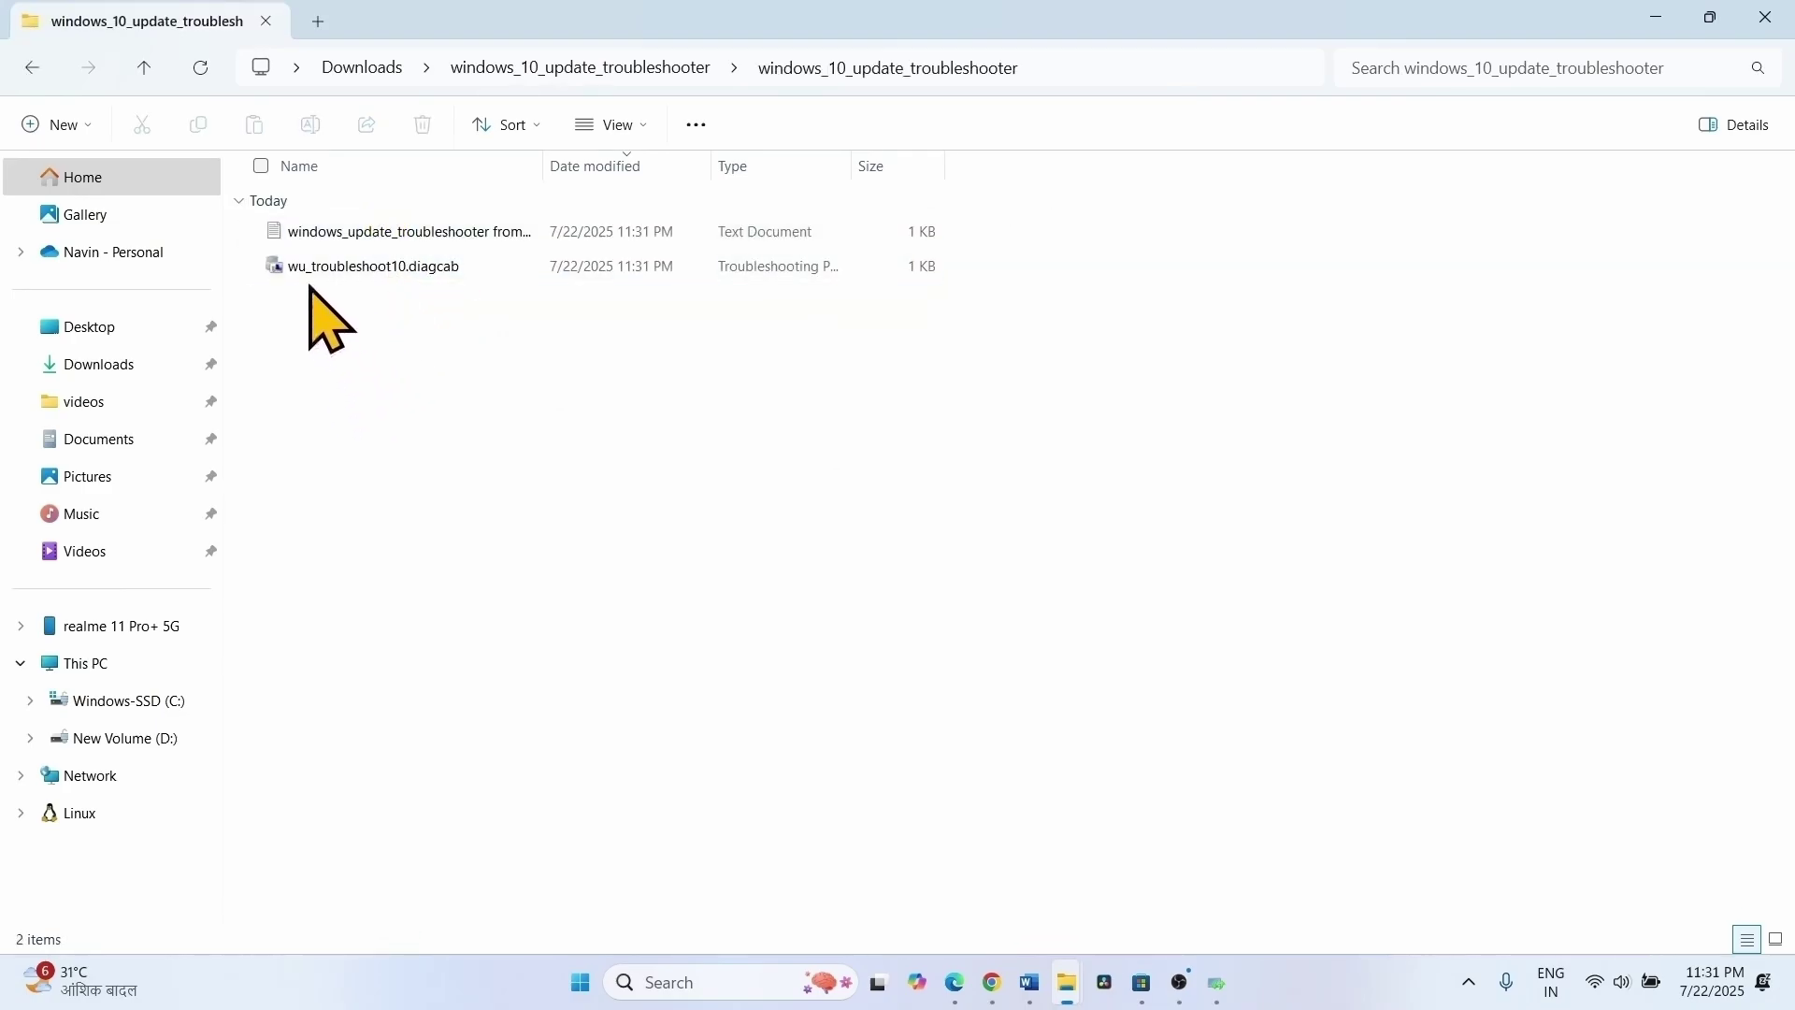
- Run wu_troubleshoot10.diagcab as administrator on Windows Update, continuing past the pending-restart warning
left_click(329, 270)
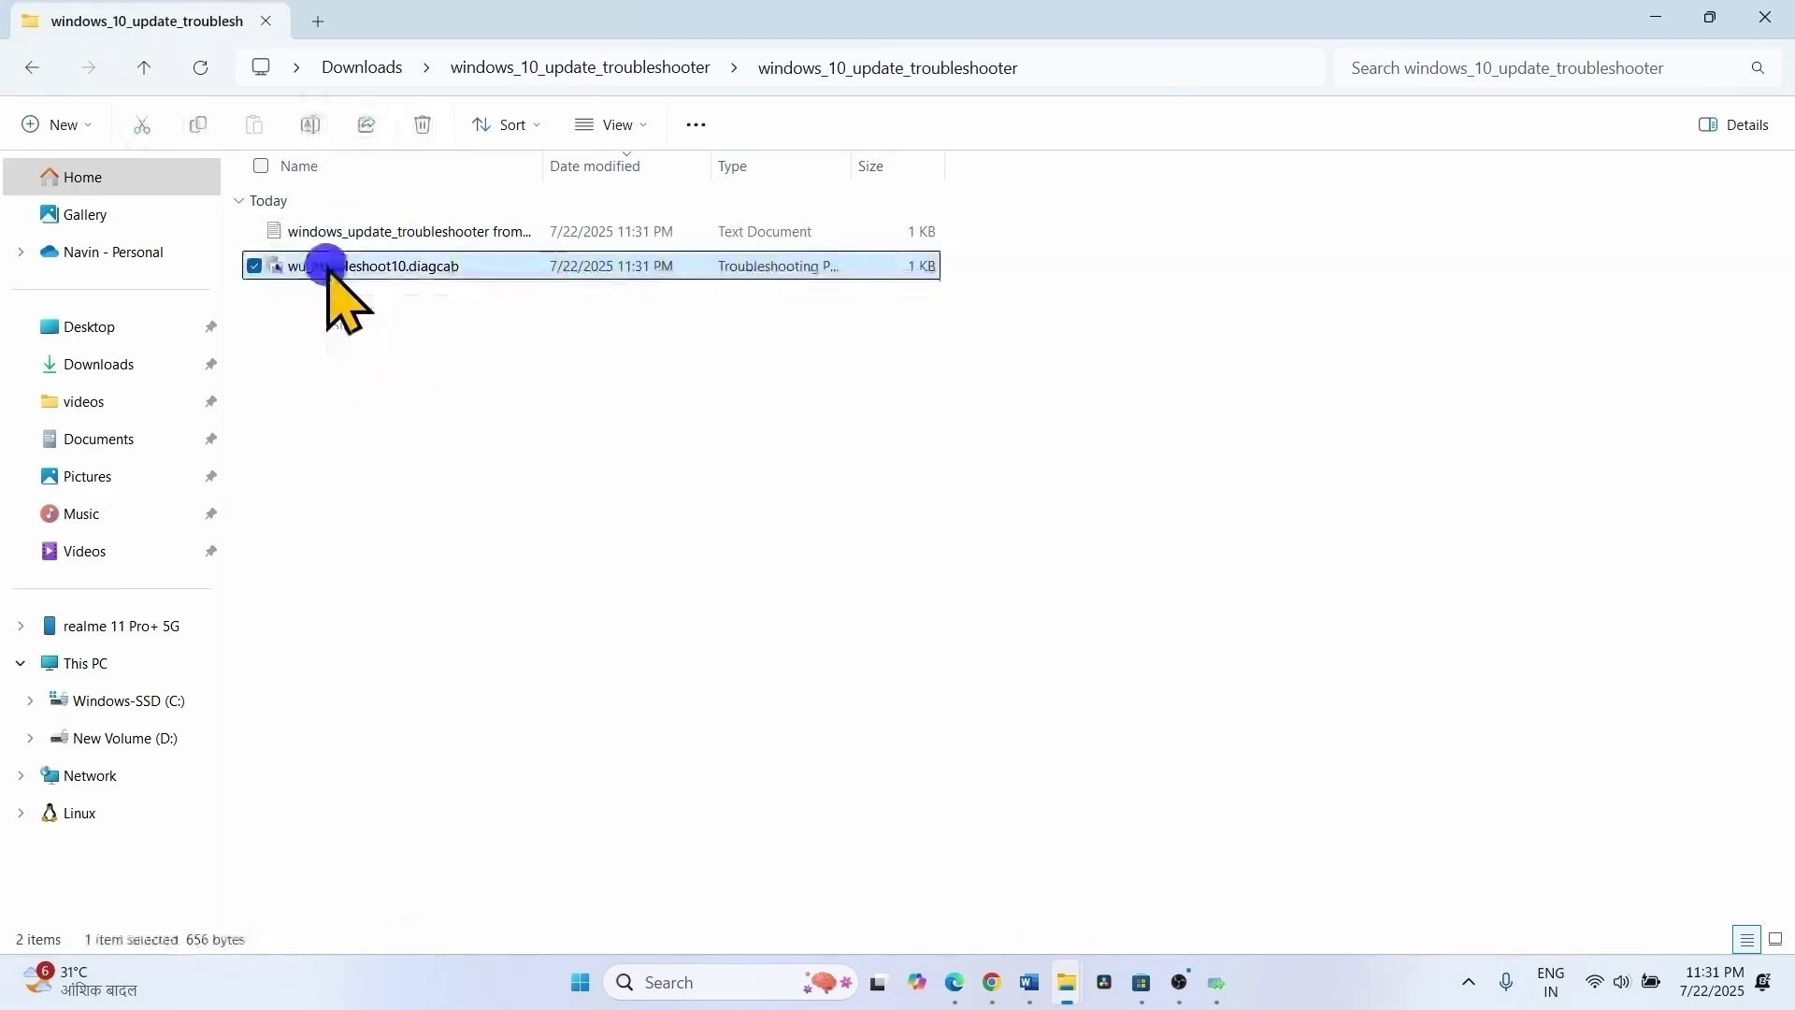
right_click(329, 270)
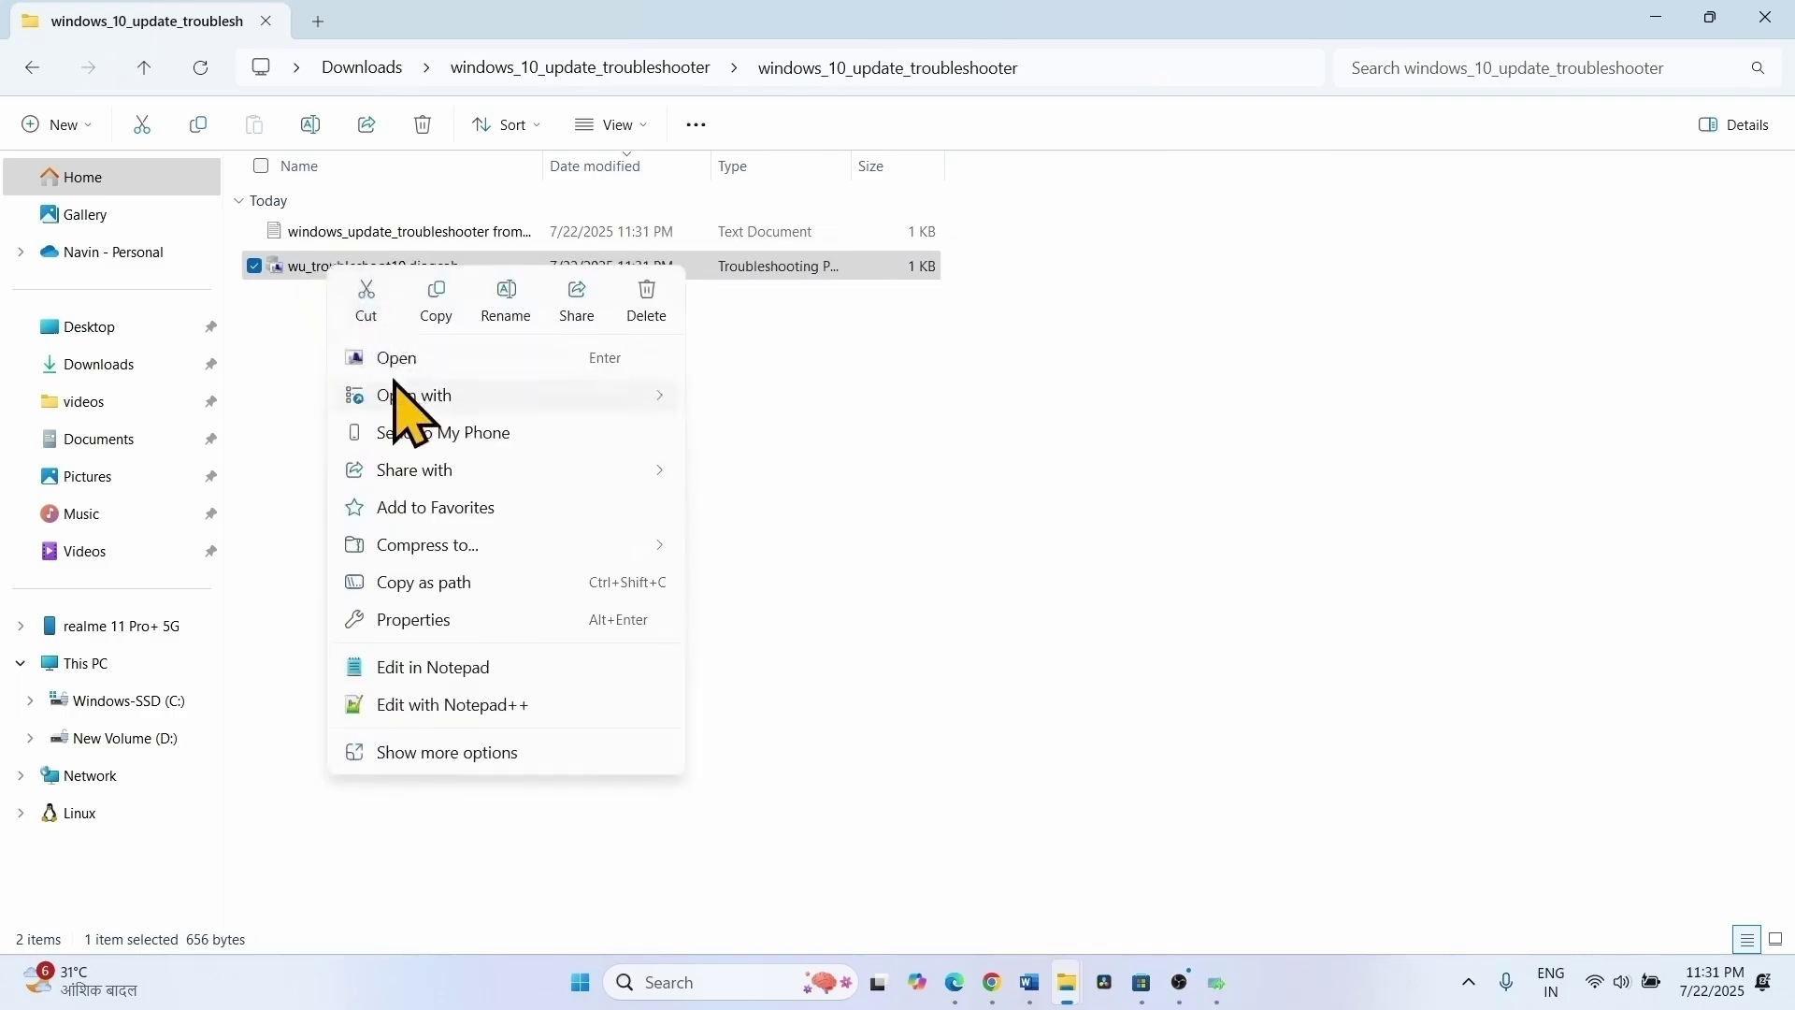
mouse_move(400, 392)
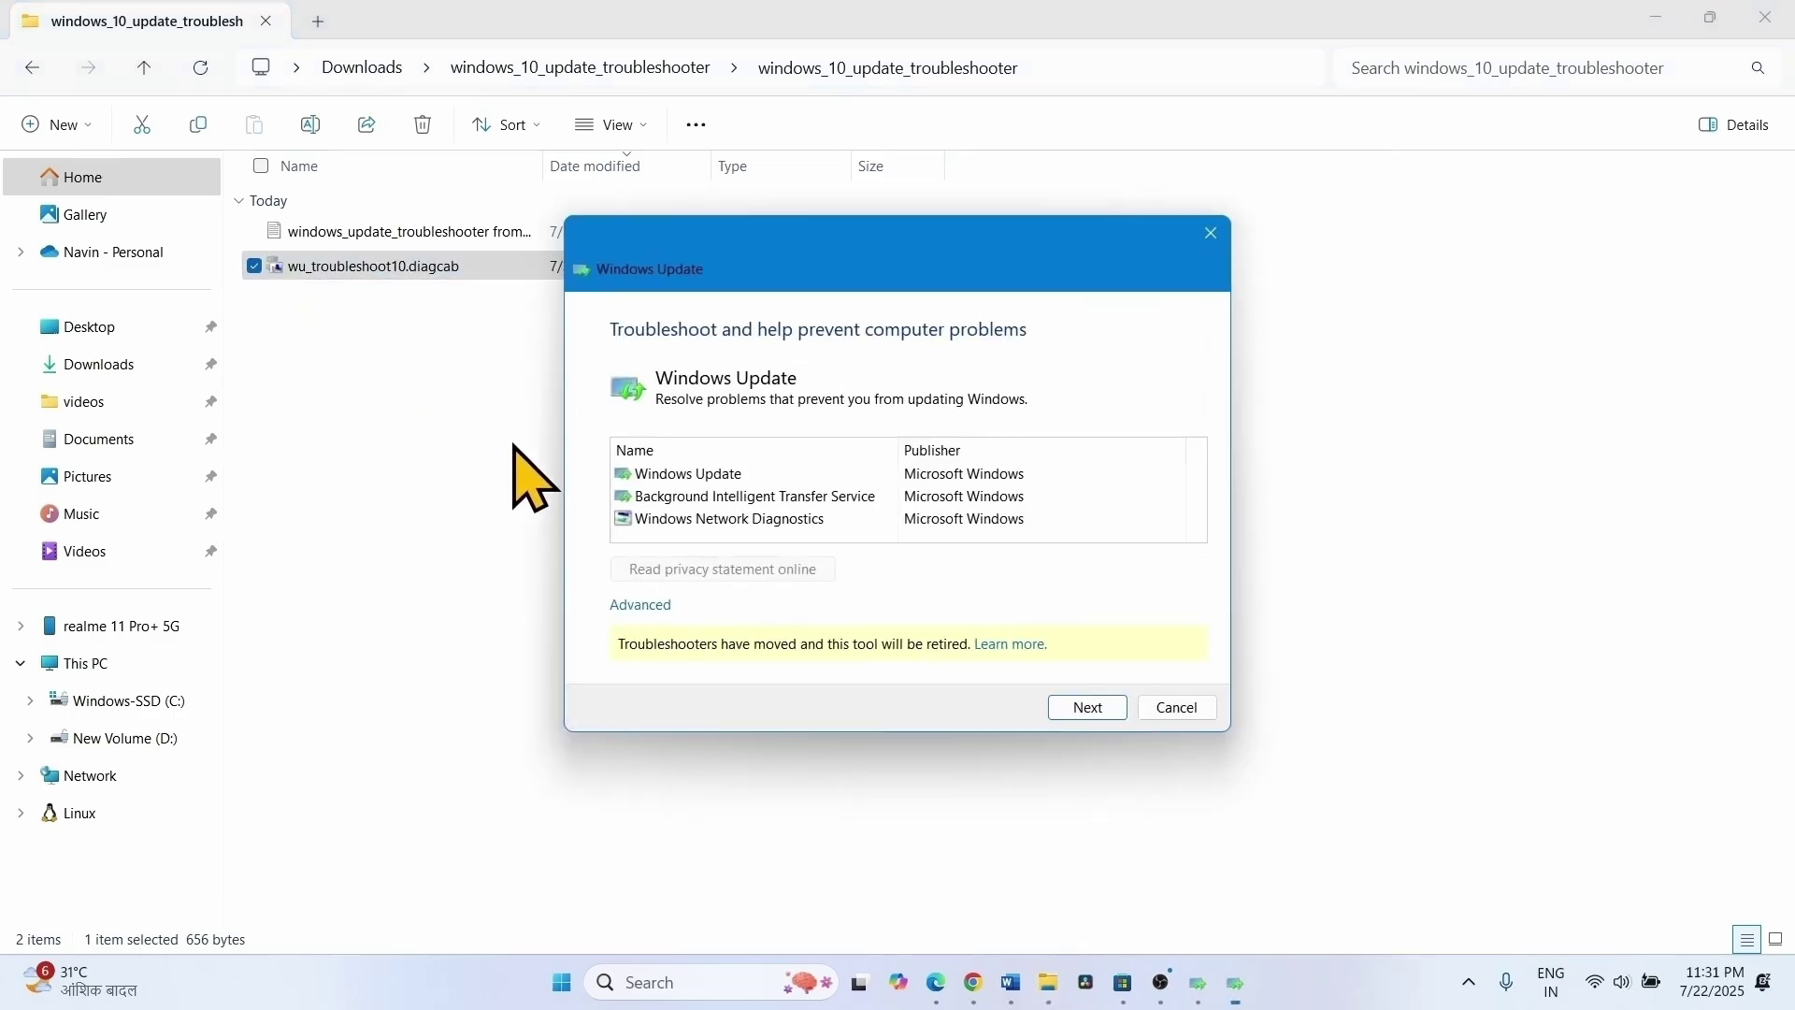
left_click(657, 604)
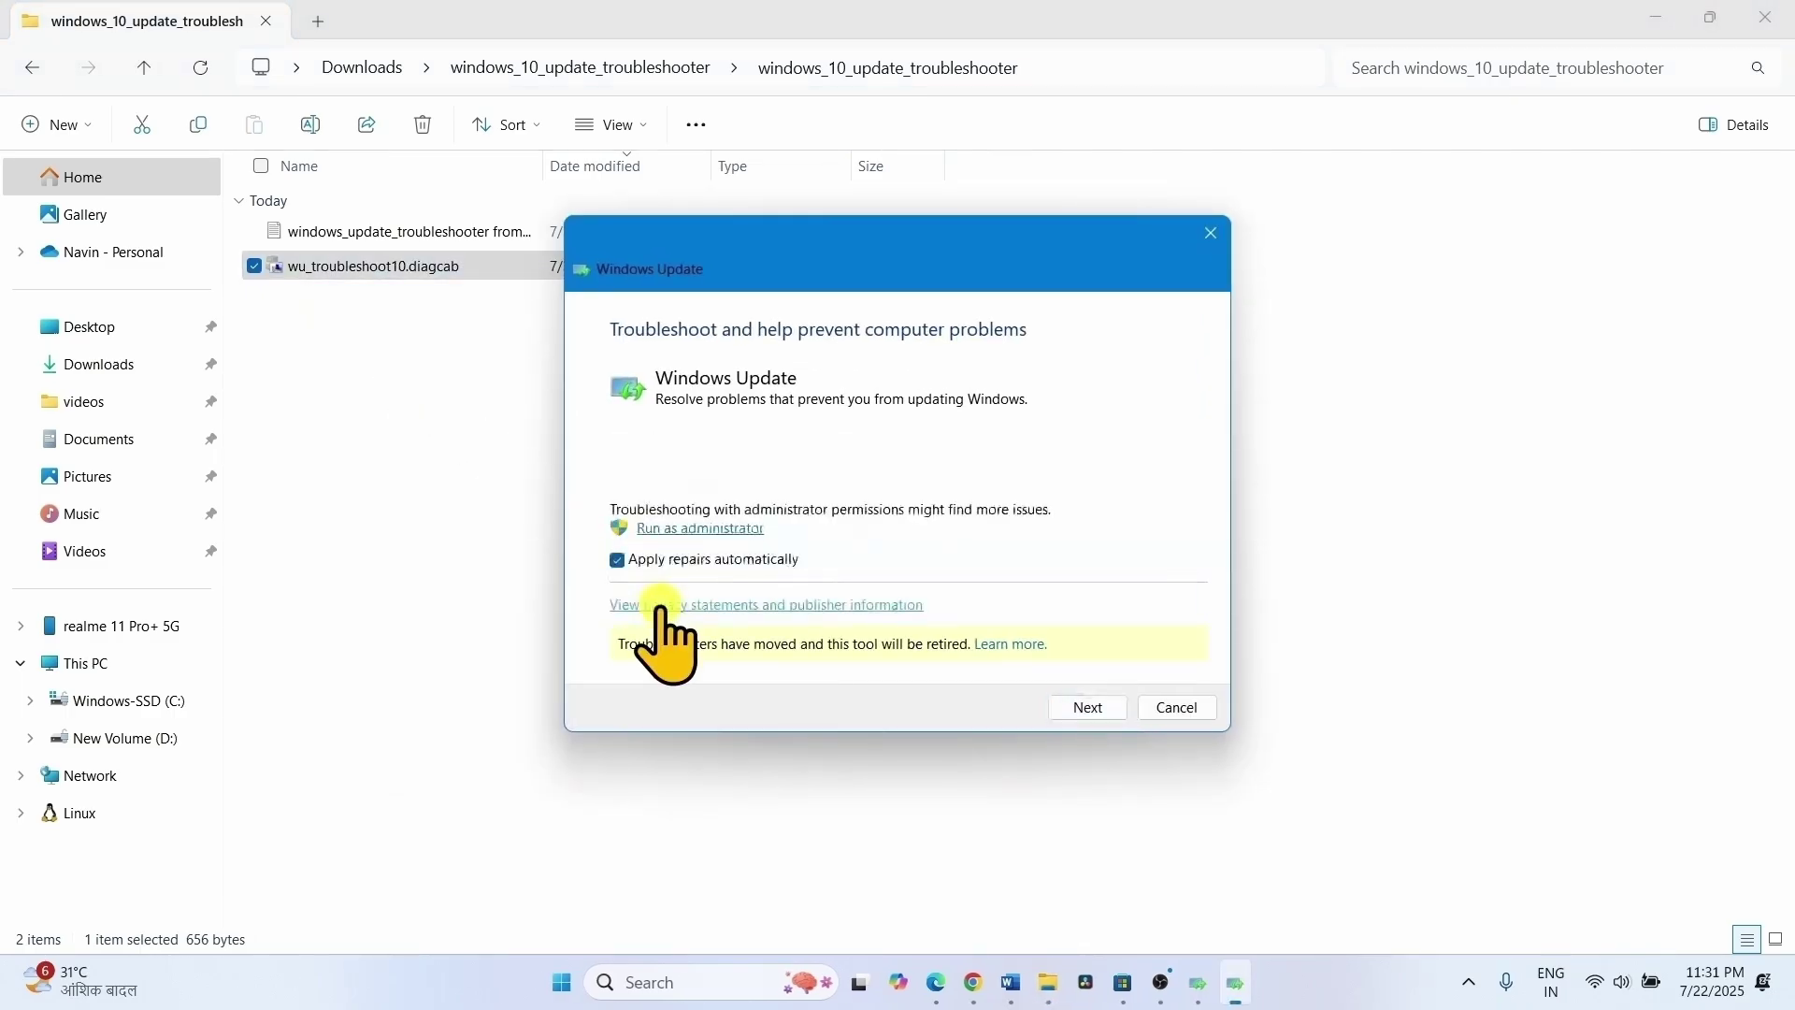
left_click(661, 527)
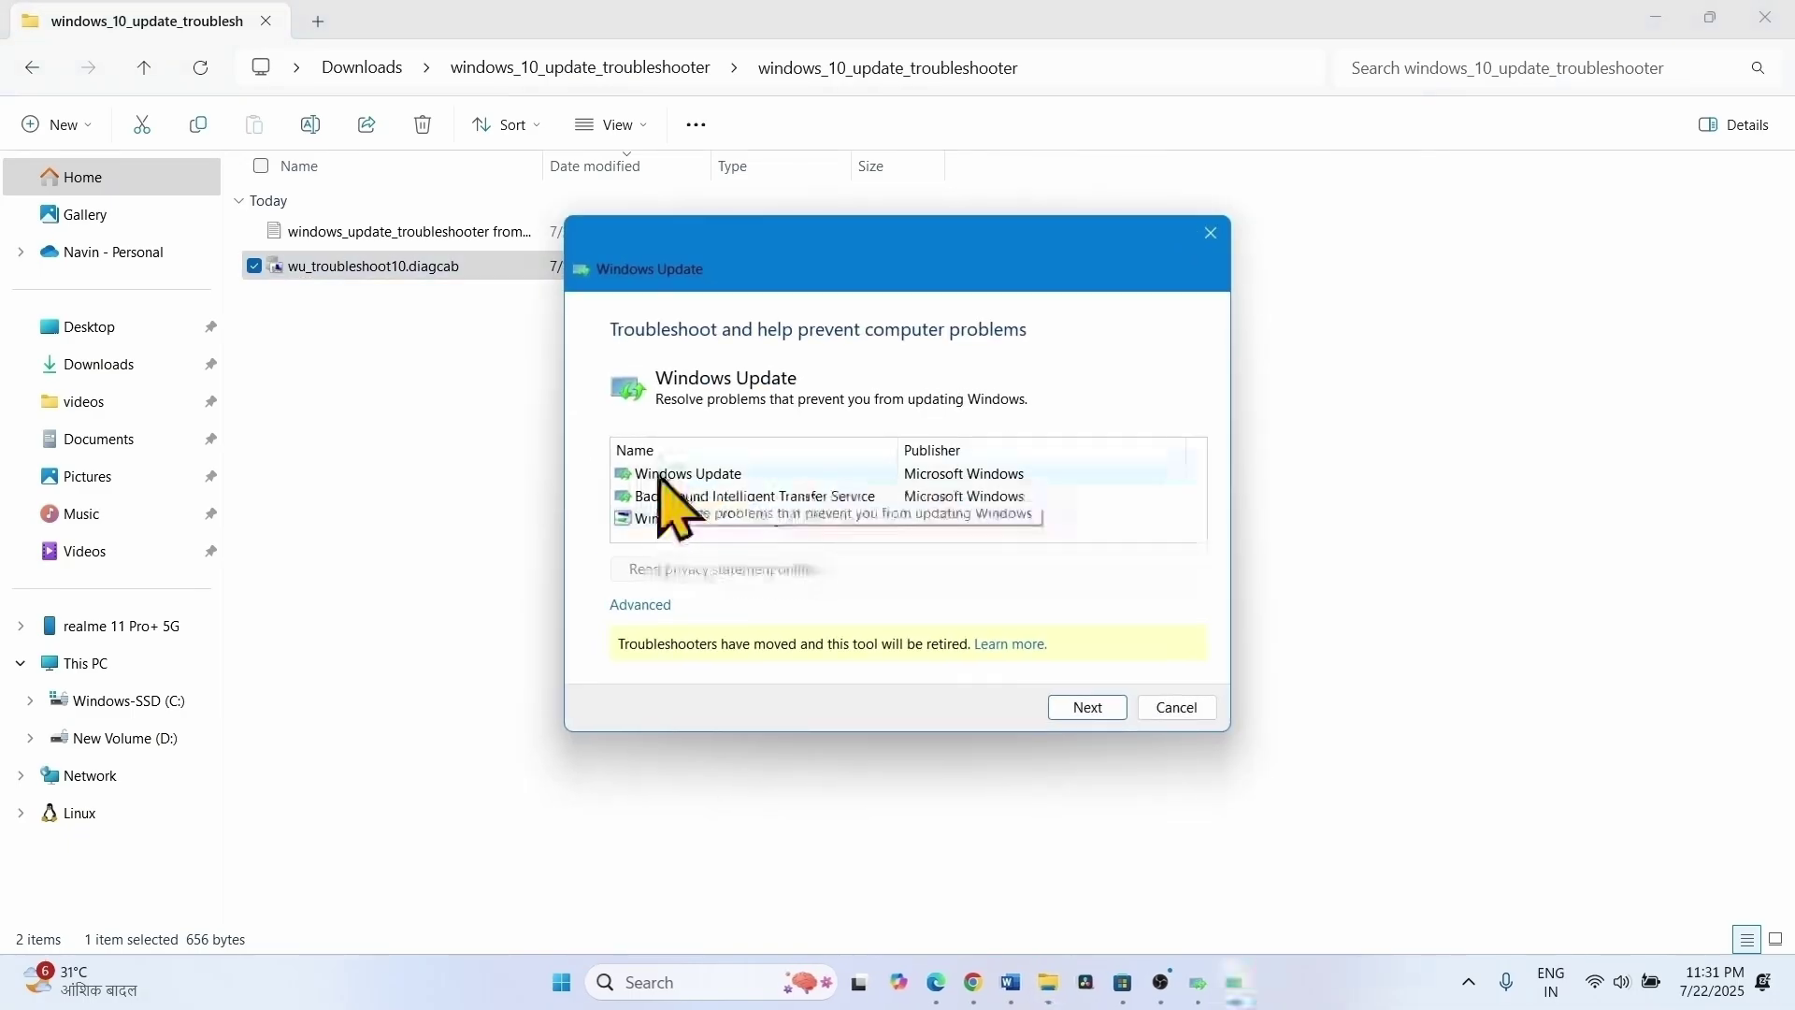
left_click(660, 475)
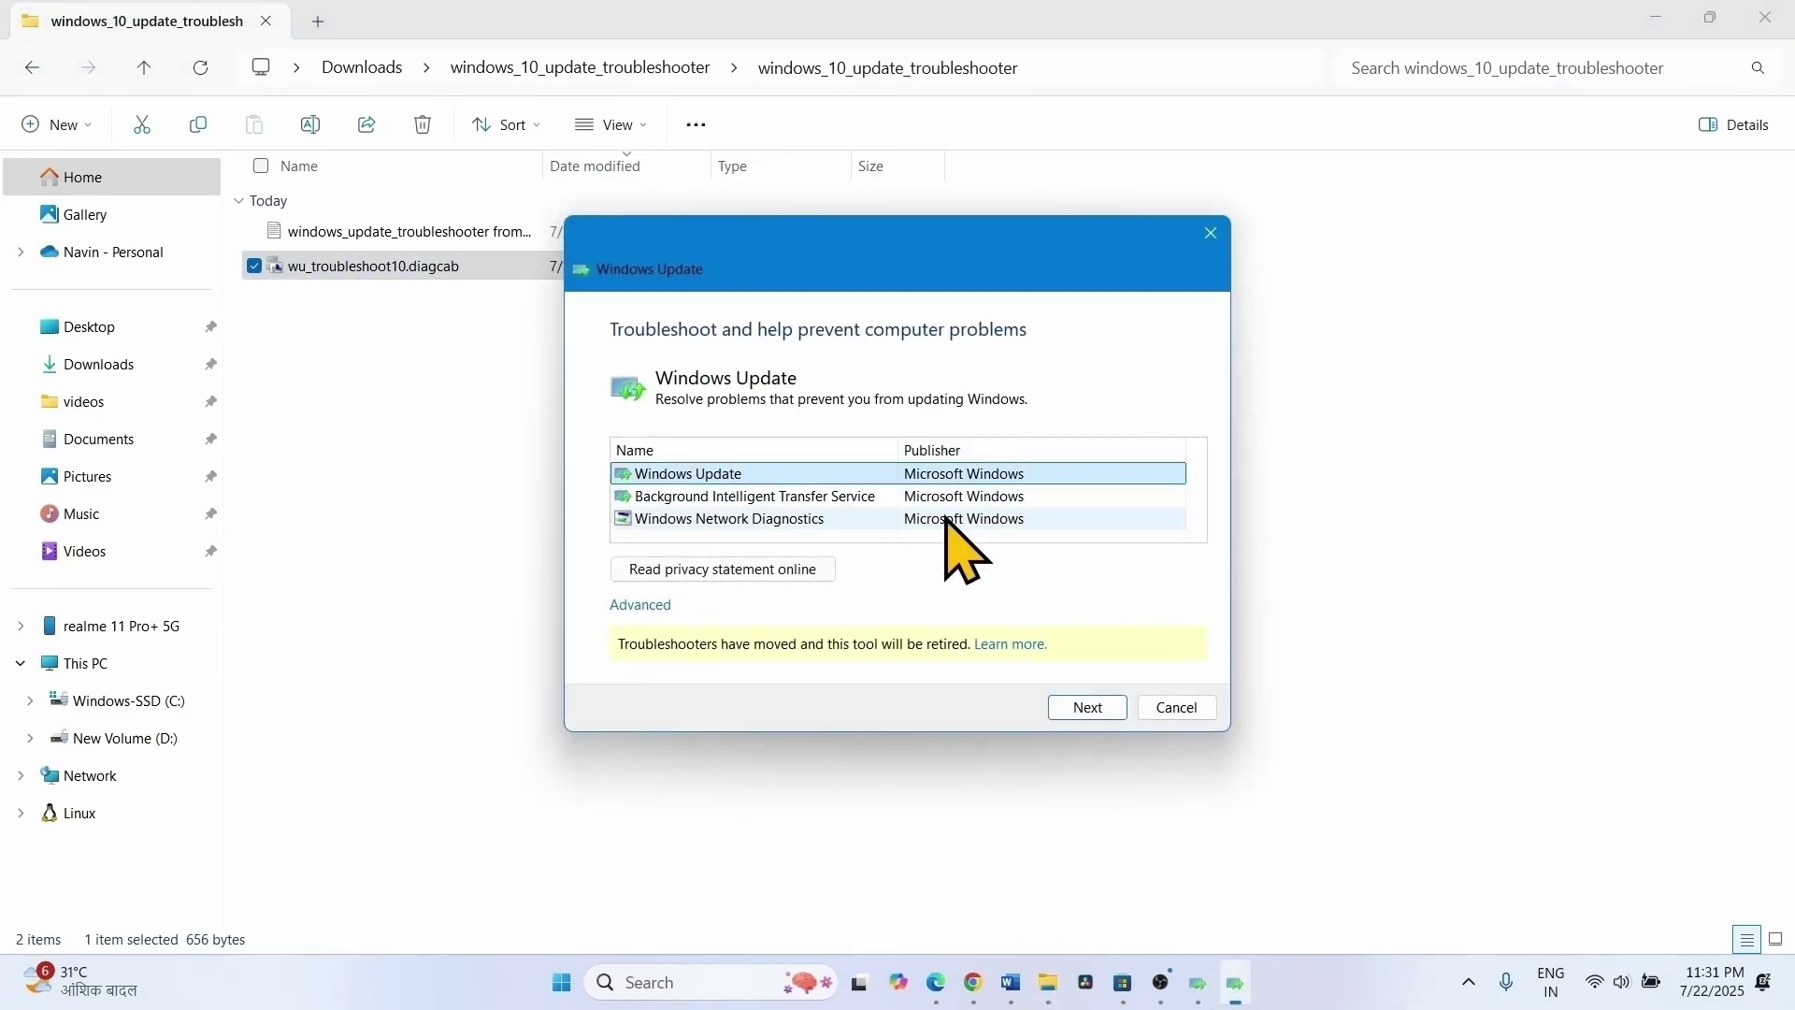
left_click(1087, 706)
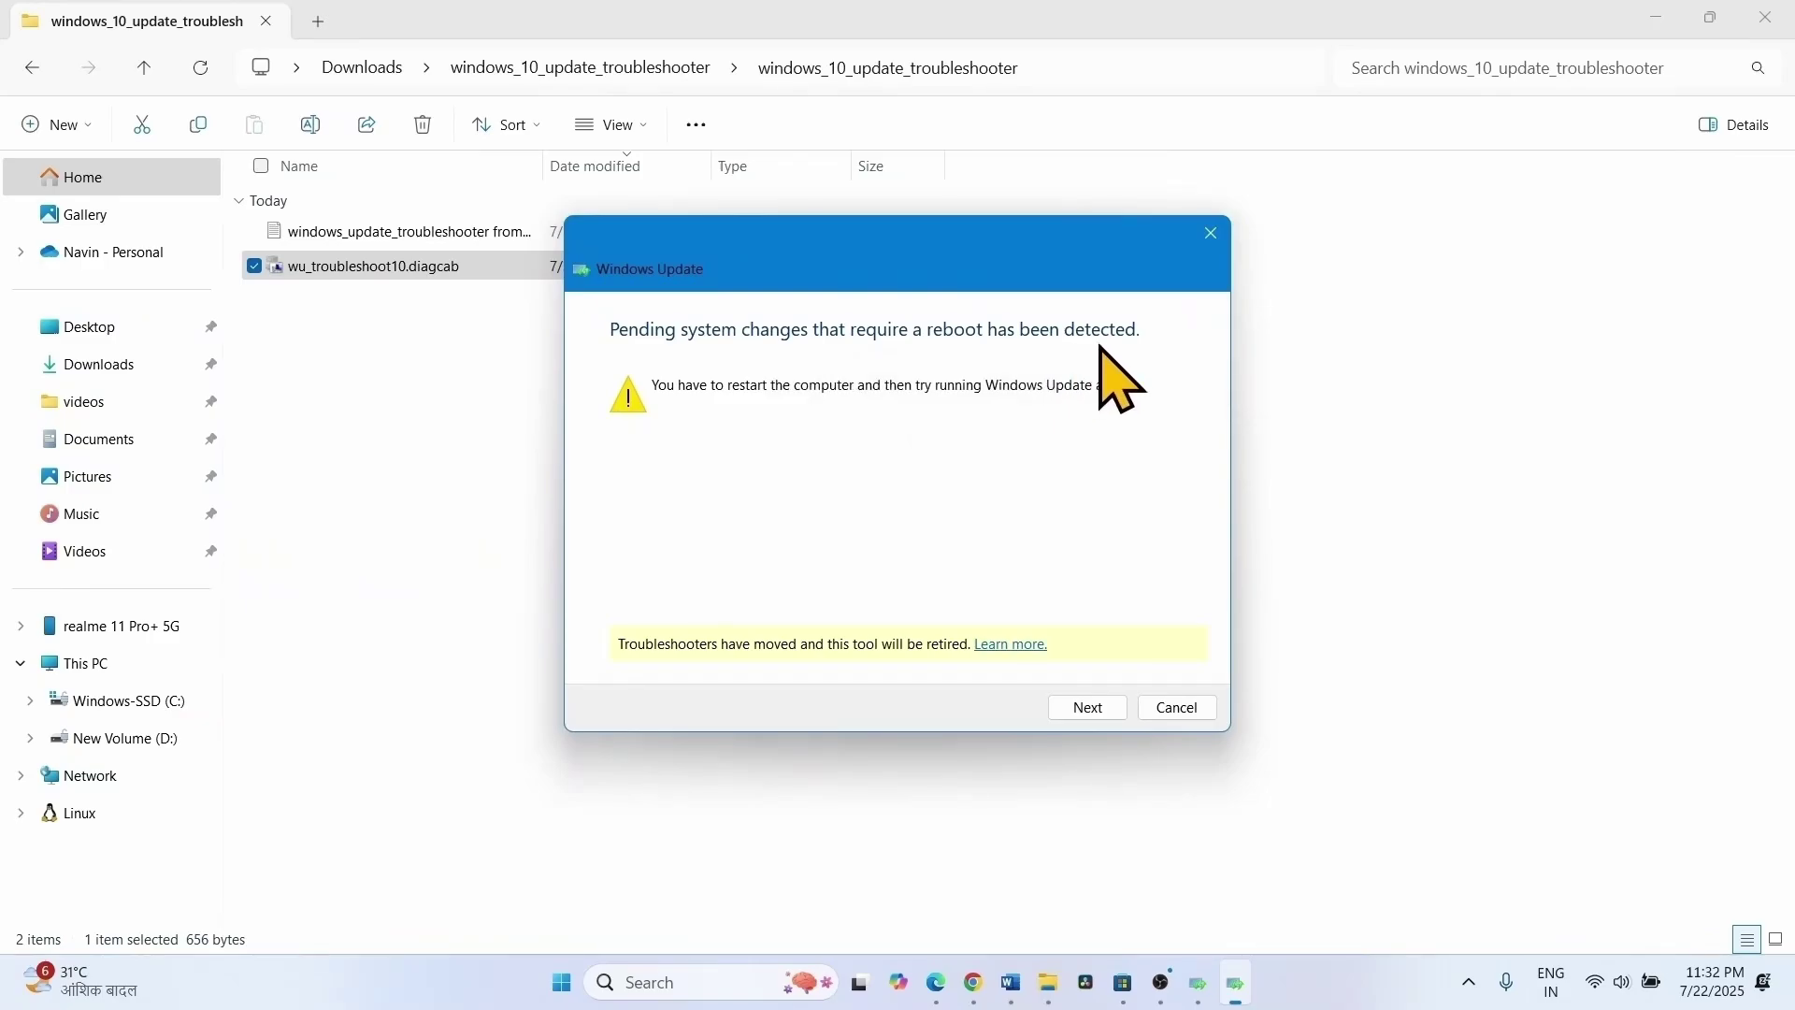
left_click(1080, 708)
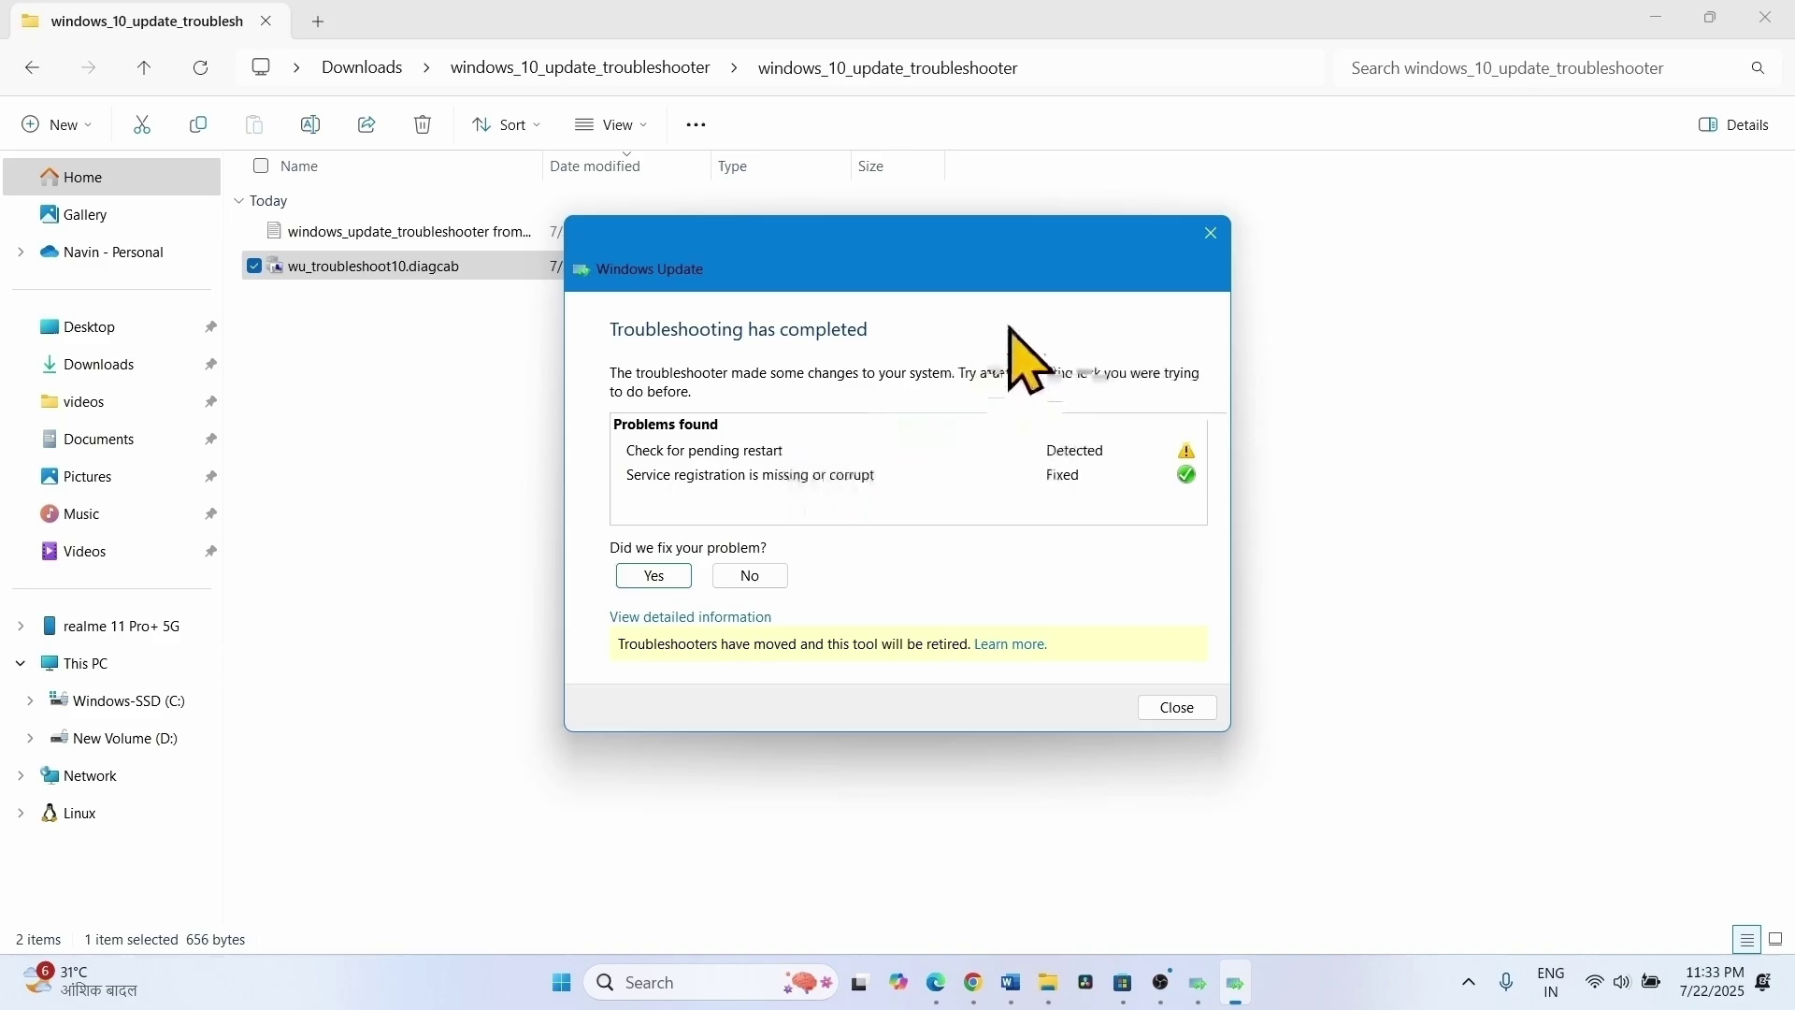
- Close the troubleshooter and both Explorer windows, and minimize Chrome to reveal the update installer
left_click(1210, 233)
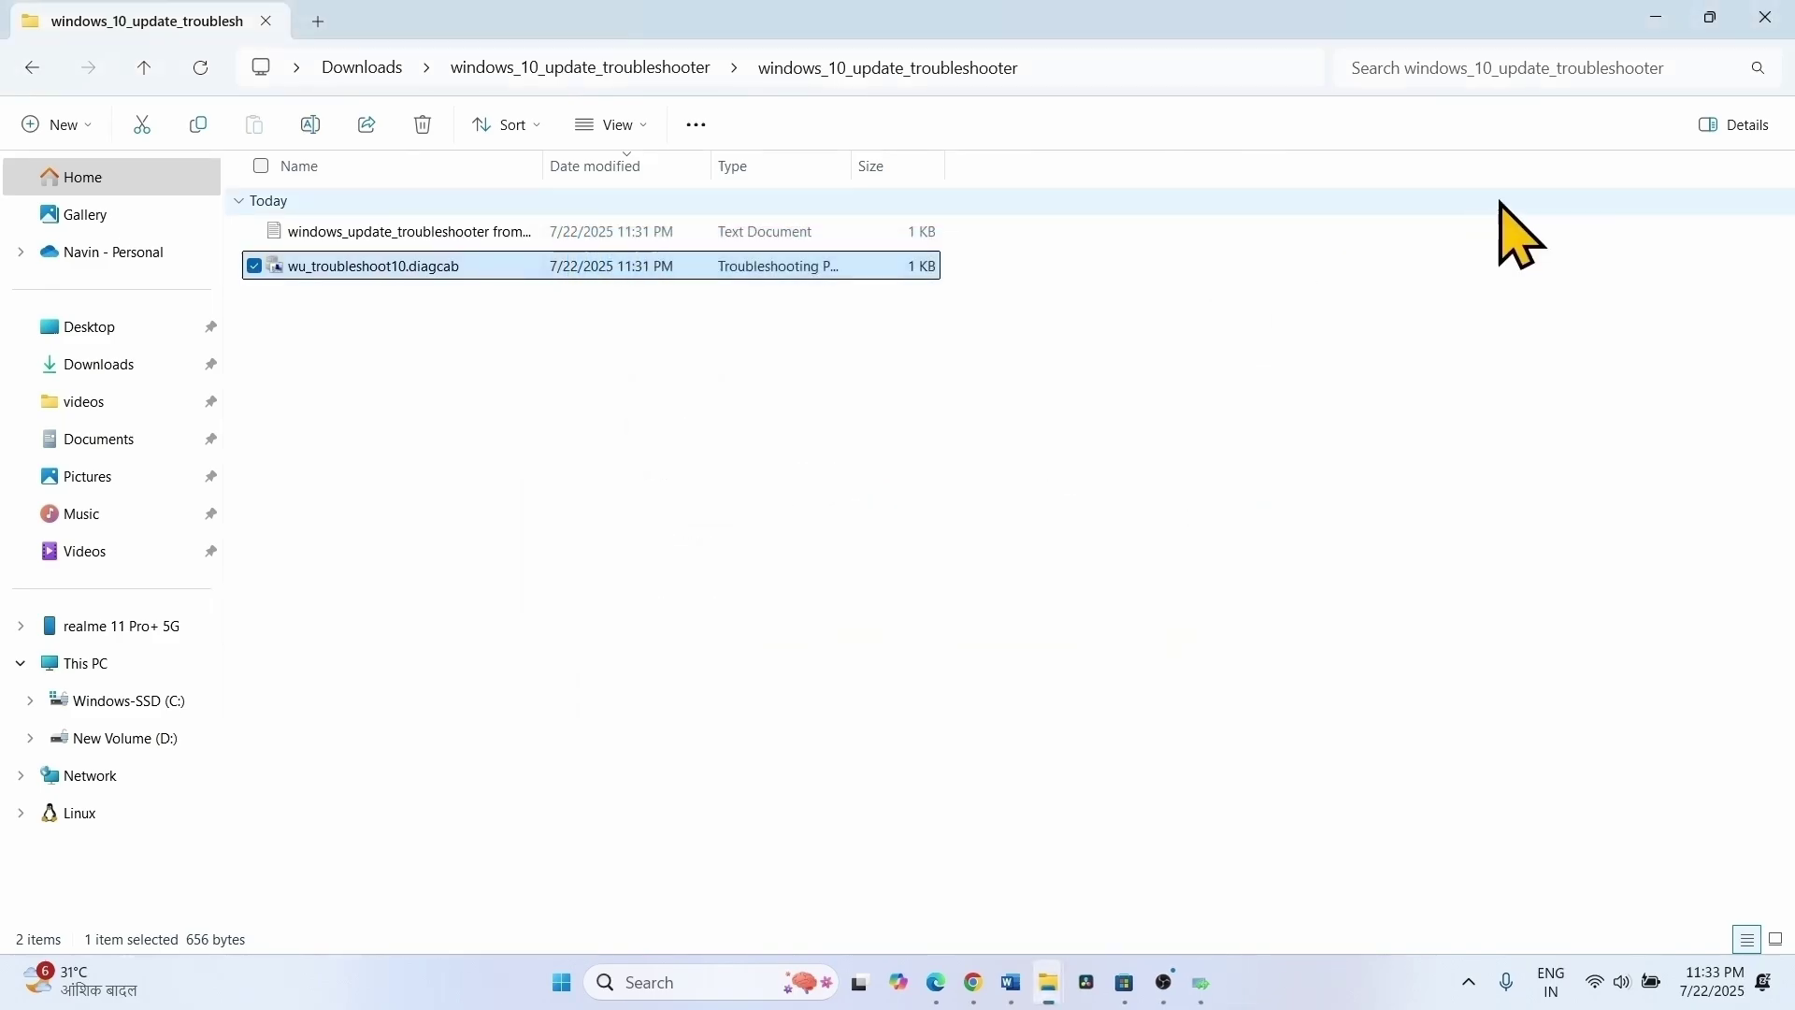
left_click(1764, 16)
left_click(1764, 17)
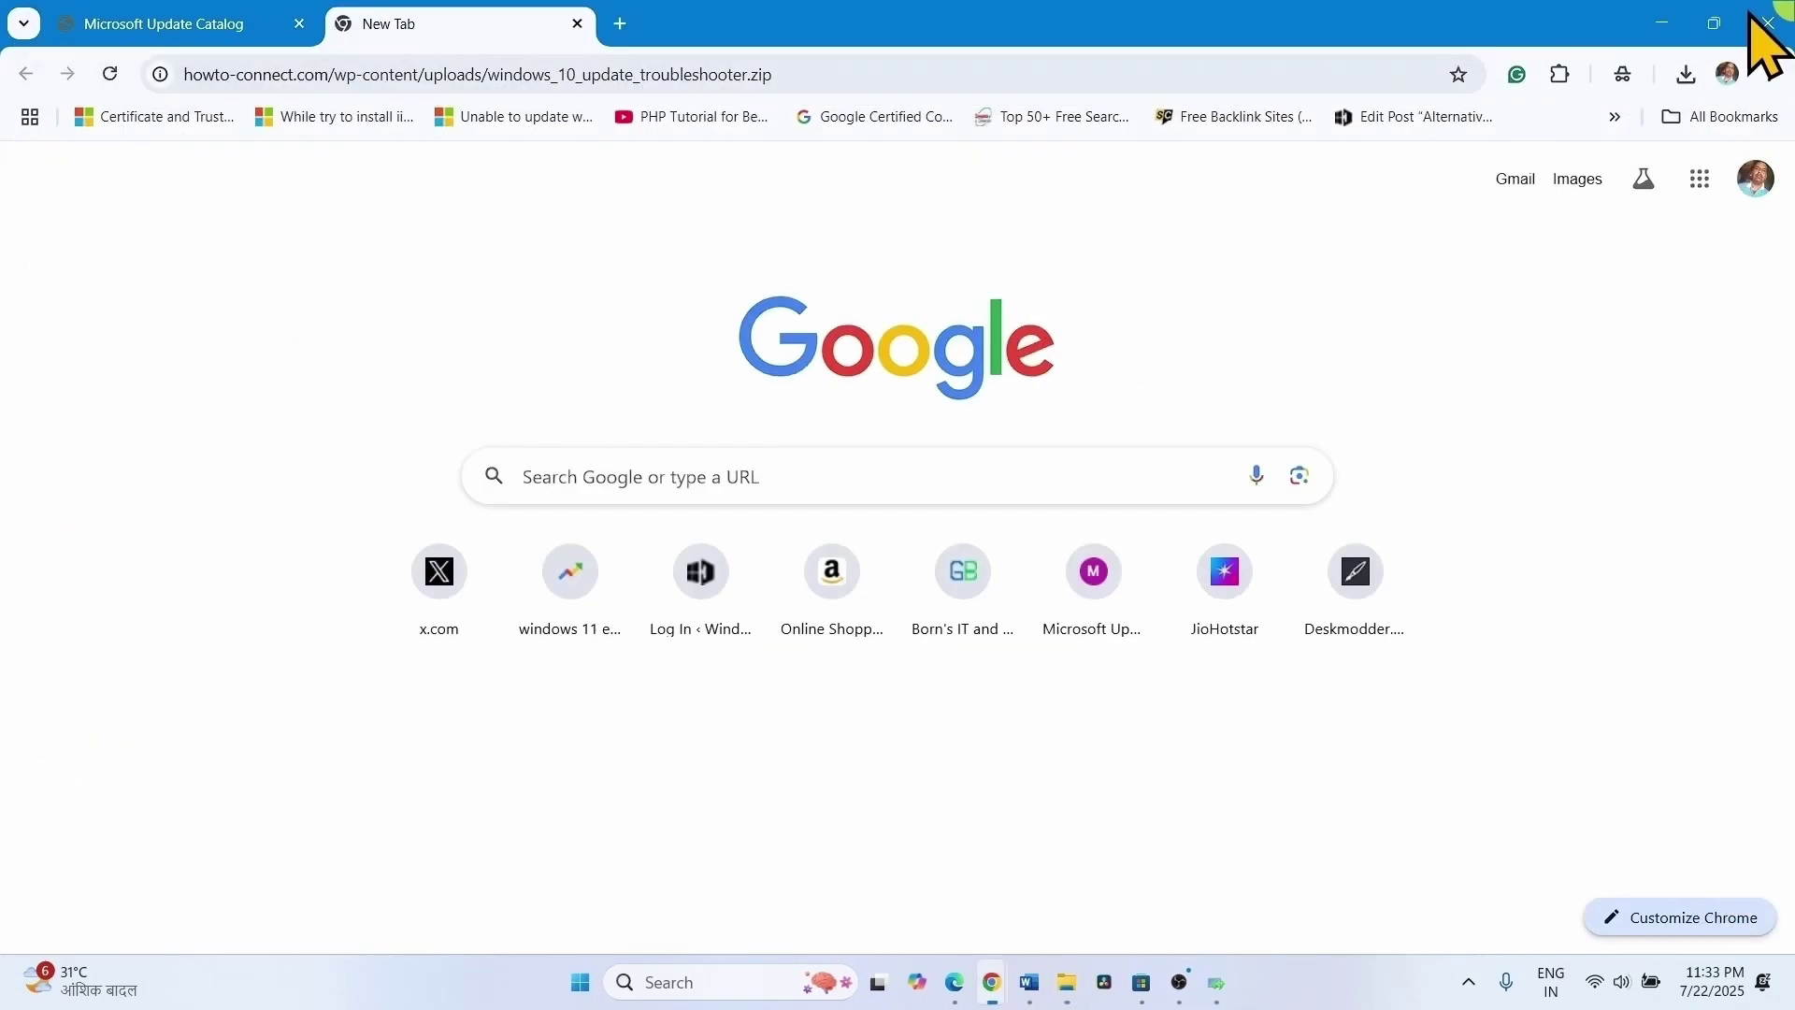
left_click(1659, 17)
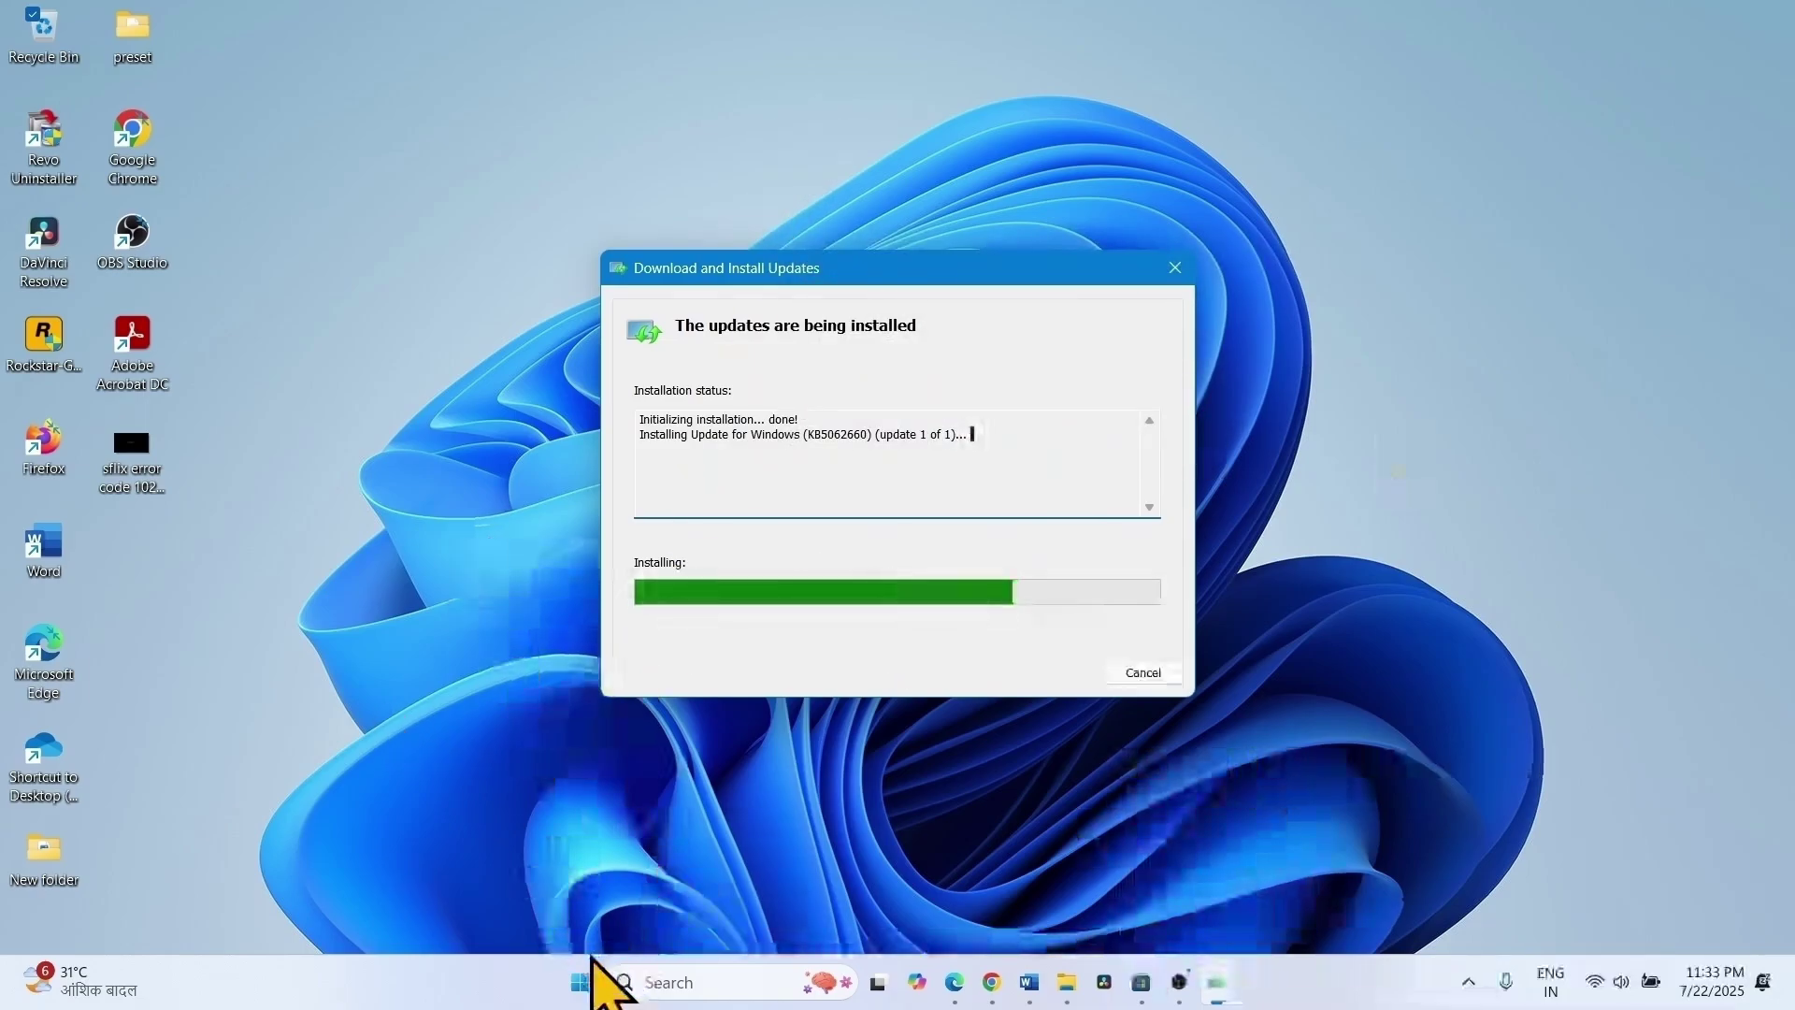
- Show the Start menu's power options, dismiss them, and reopen Start
left_click(576, 987)
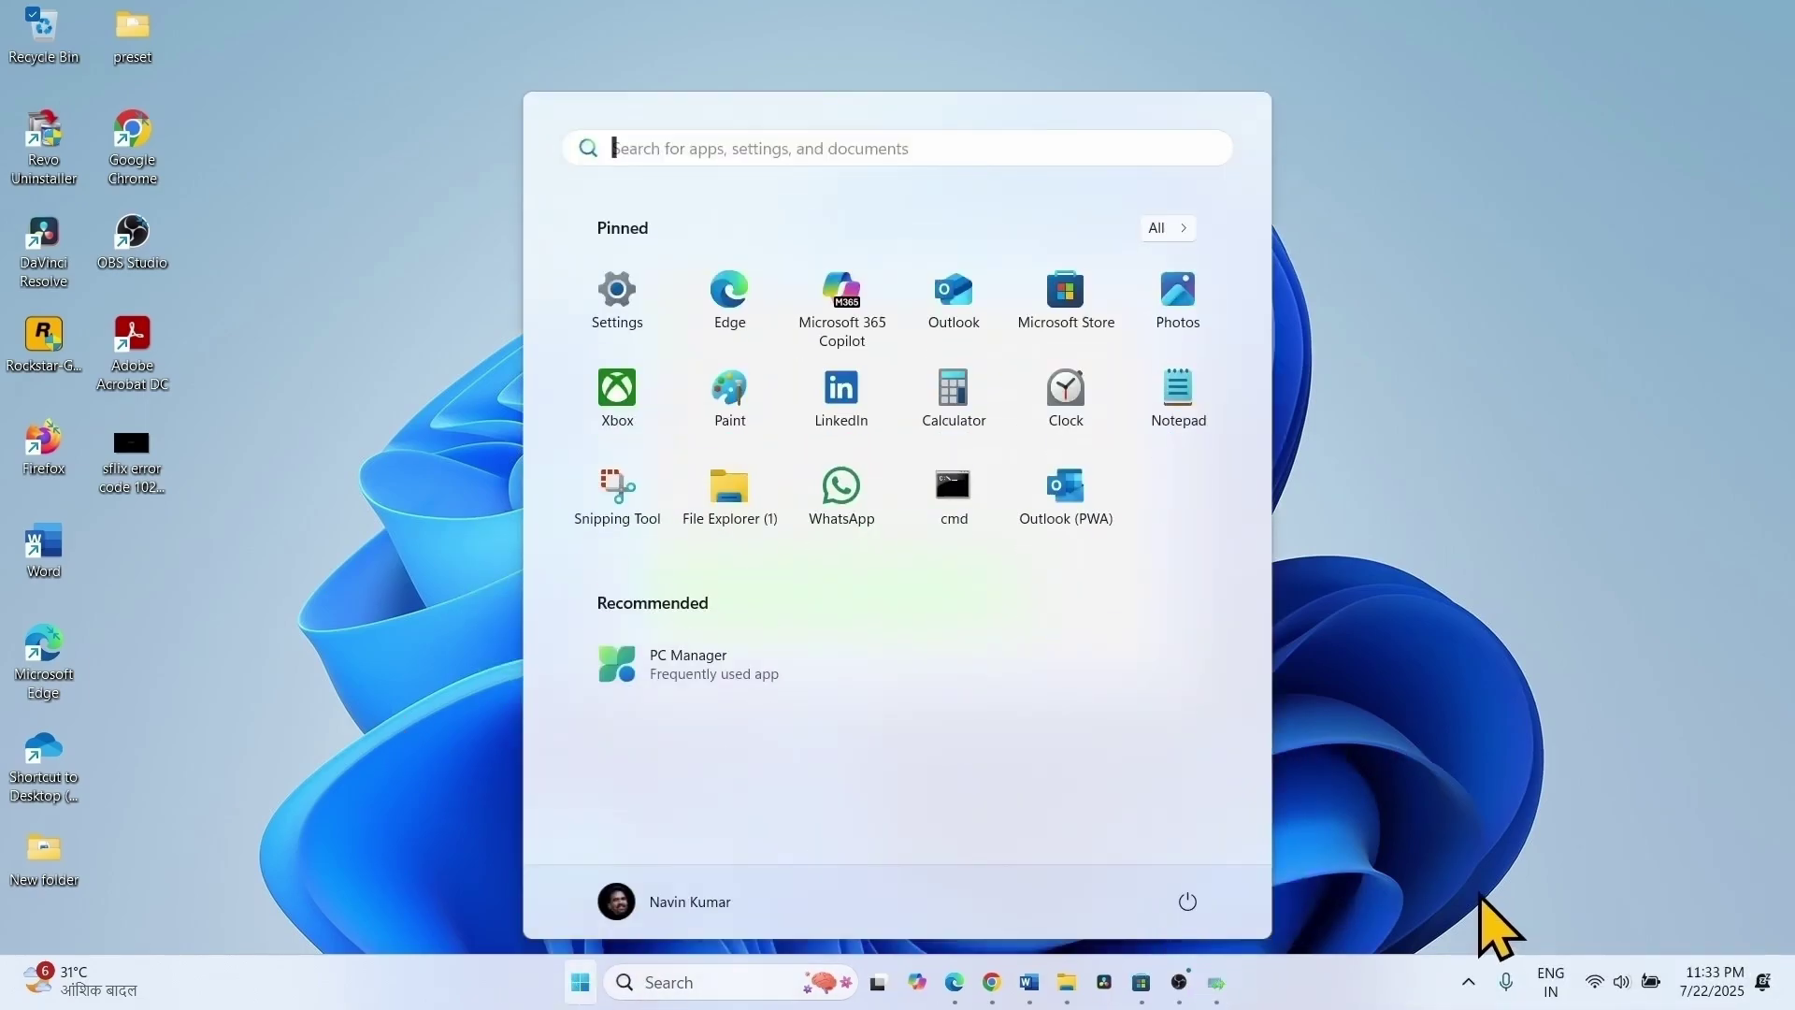
left_click(1193, 905)
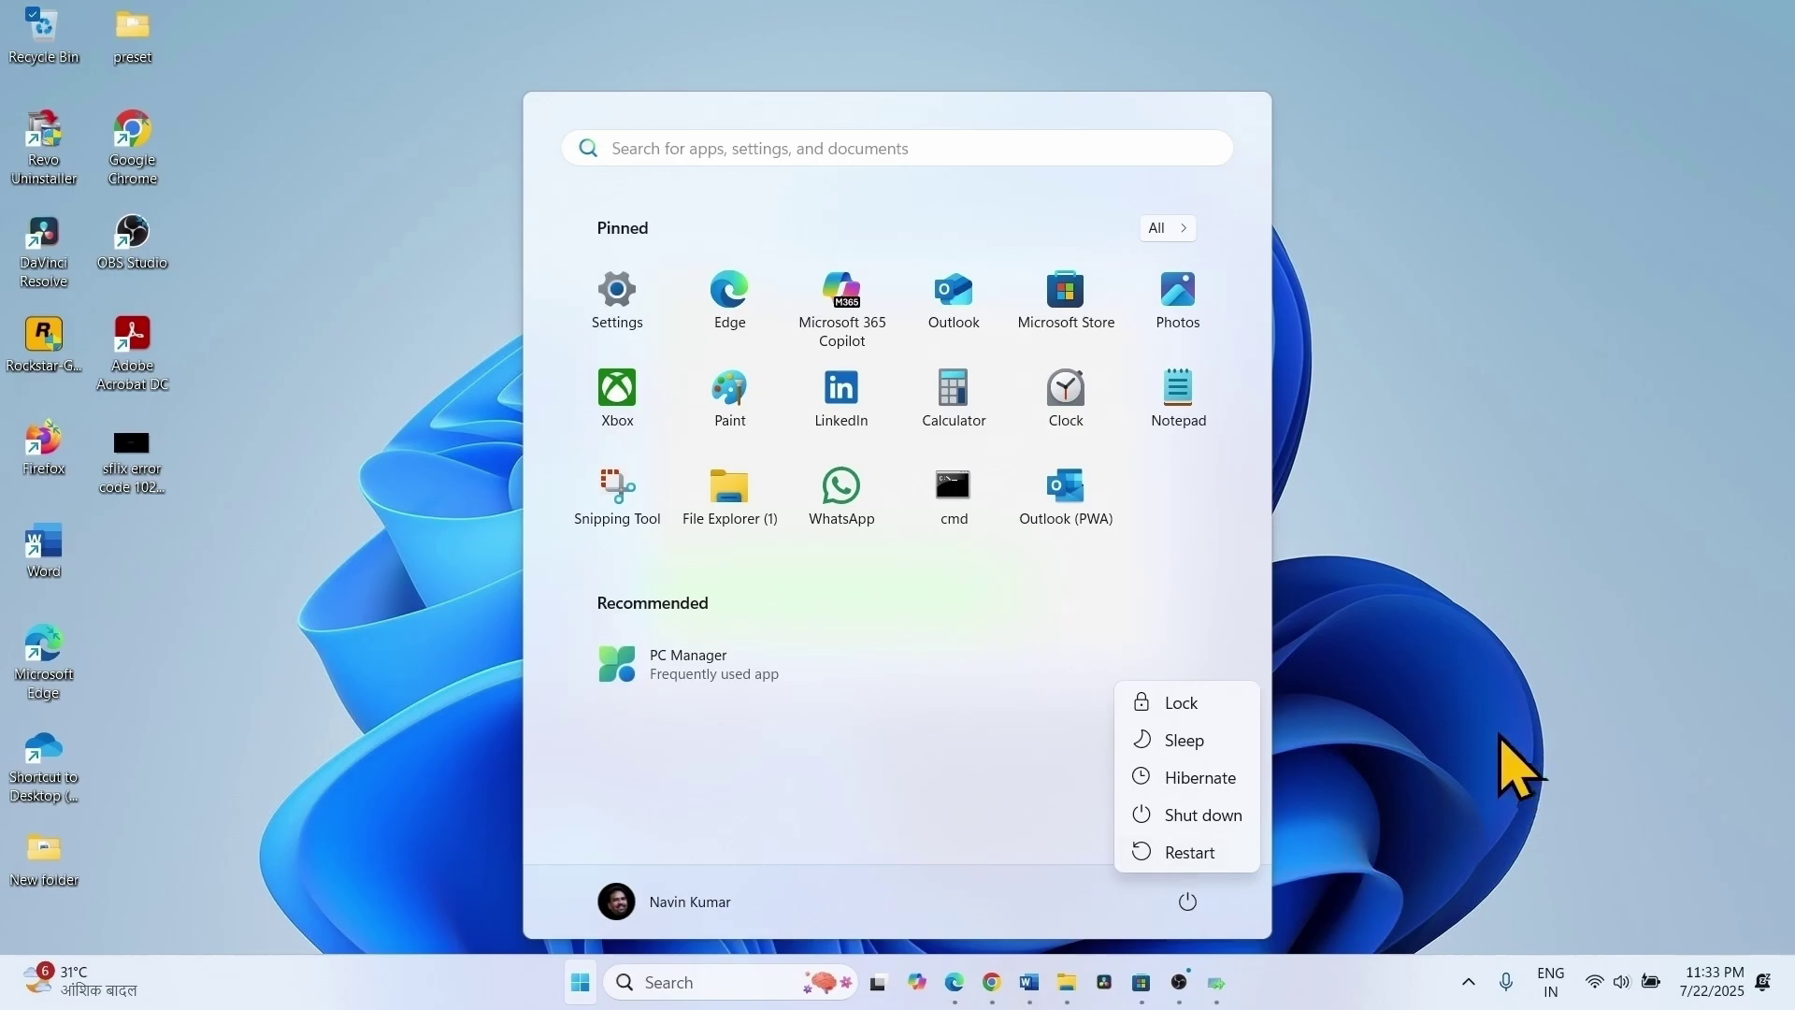
key("Escape")
key("Escape")
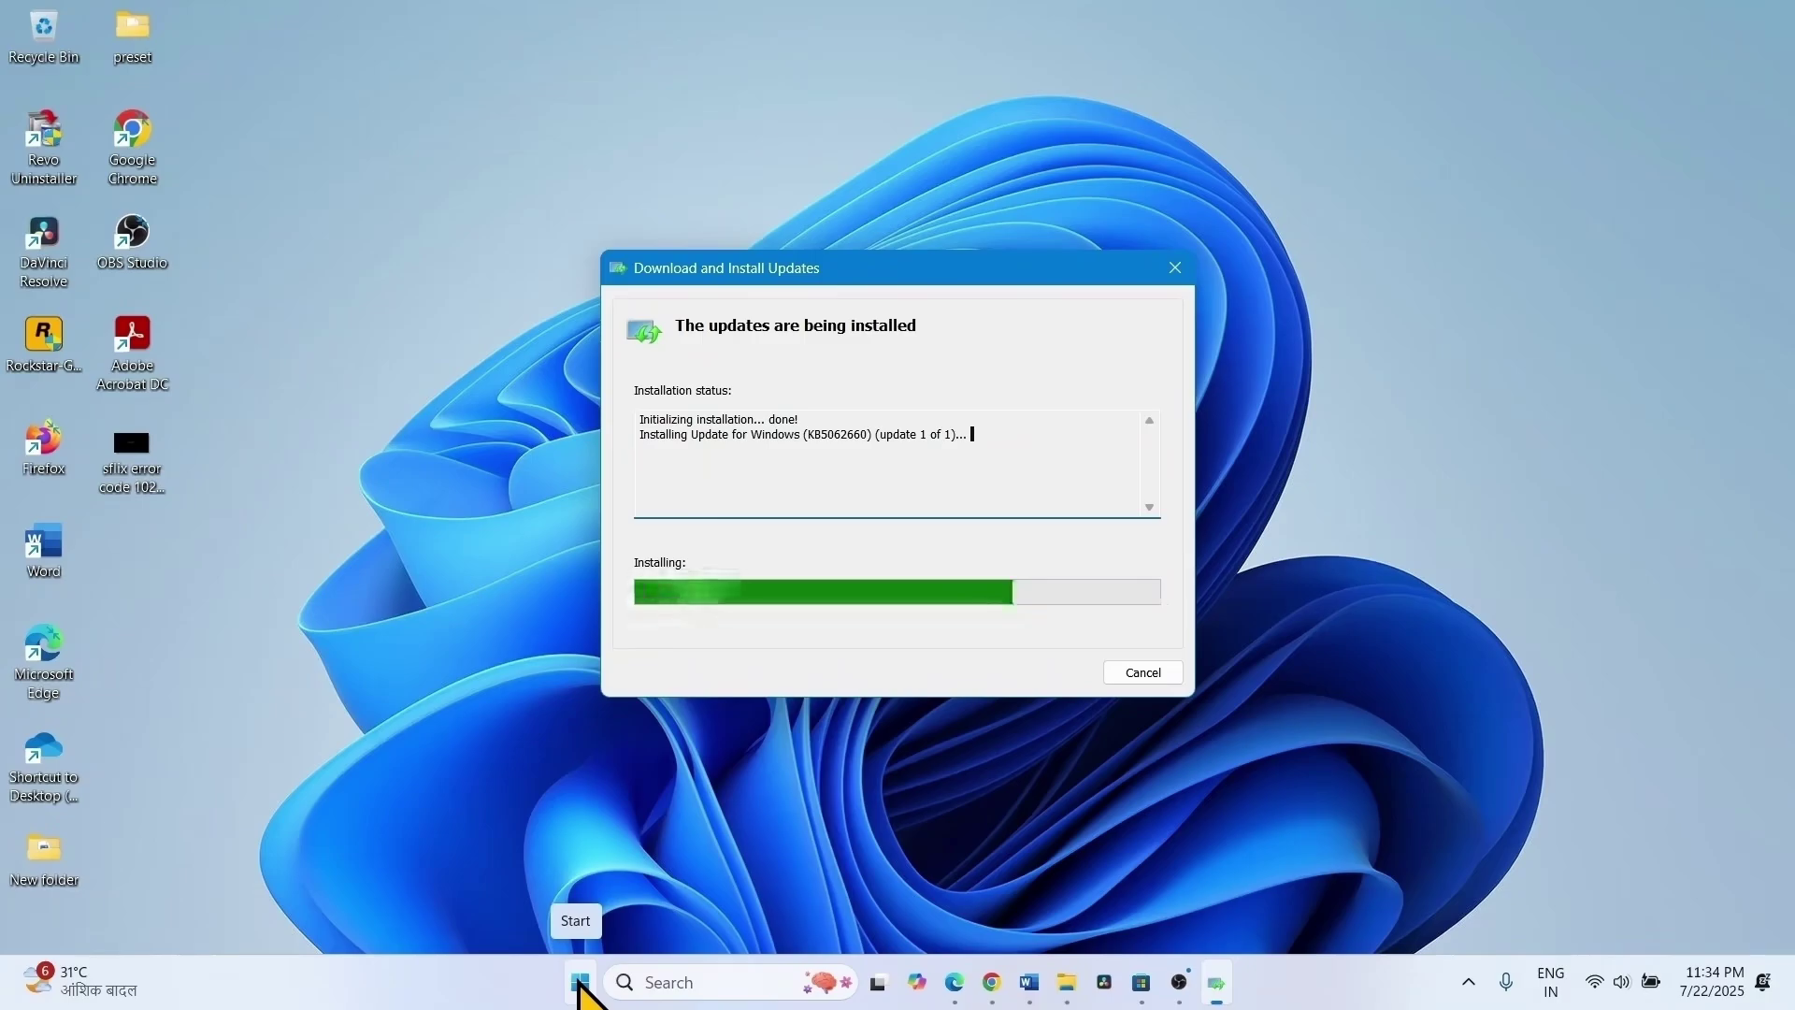
left_click(580, 981)
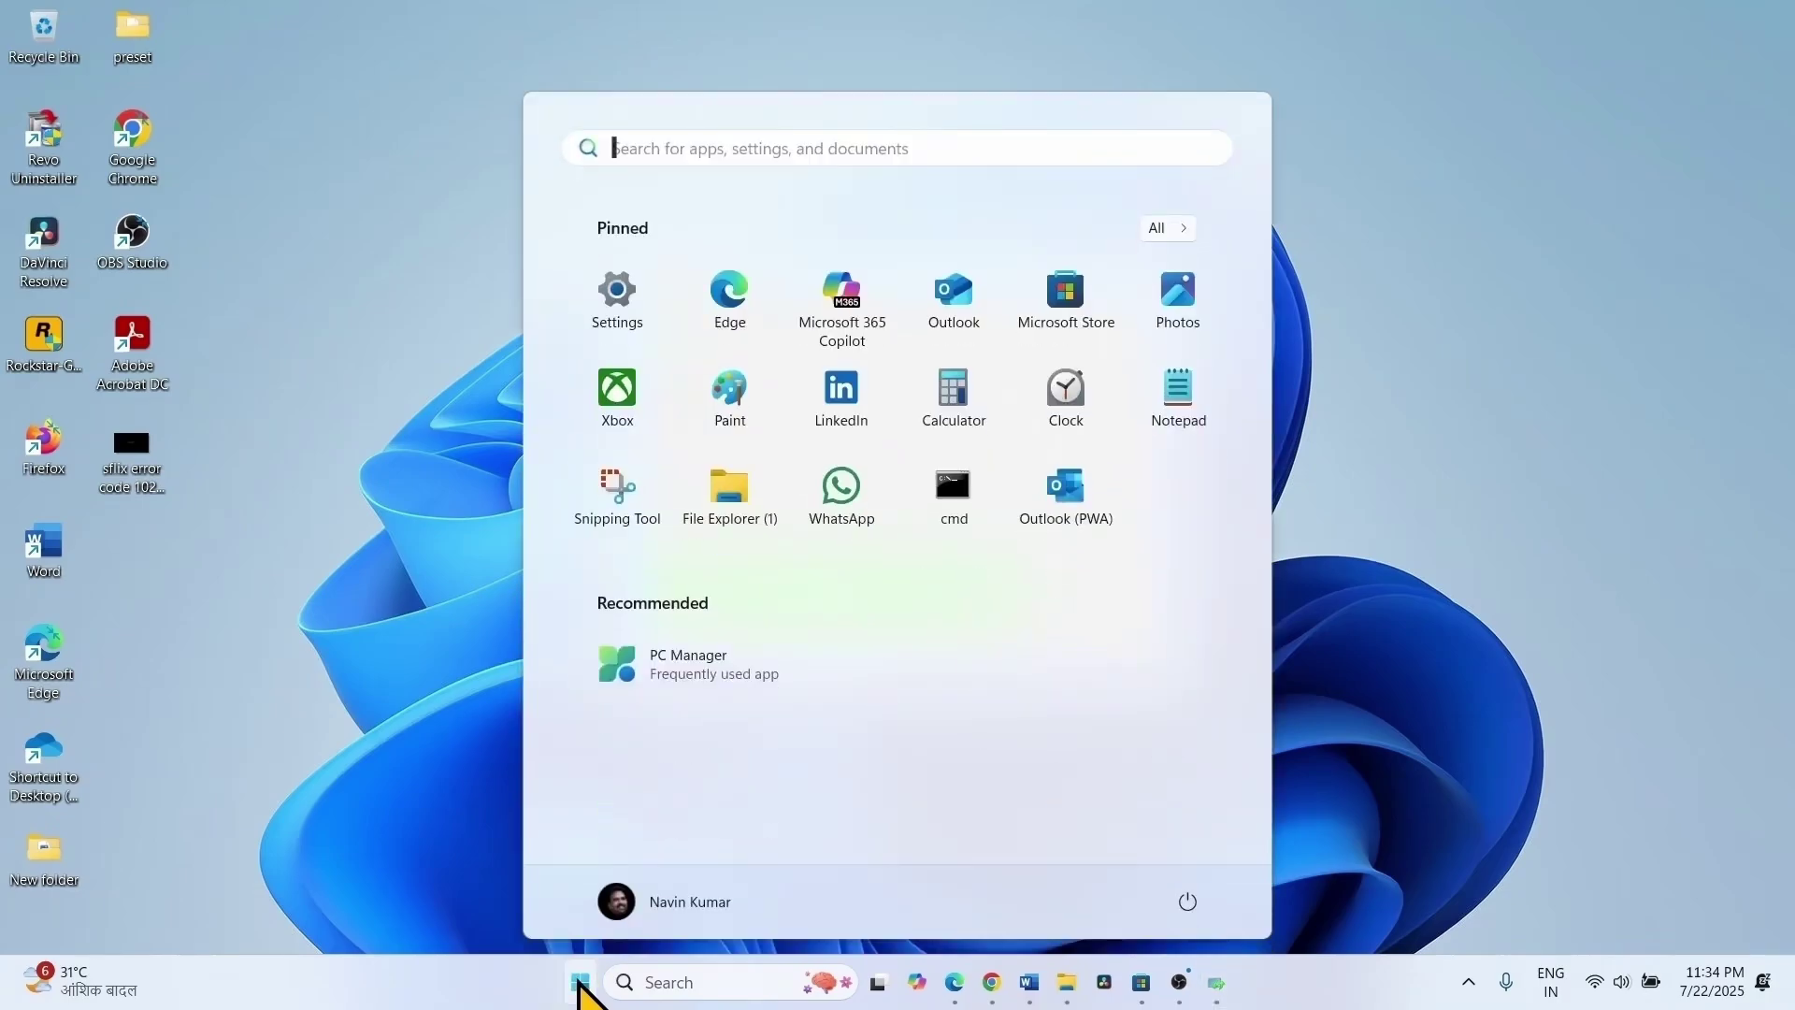
- View Settings > System > Recovery, then the Windows Update page while KB5062660 finishes installing
left_click(637, 279)
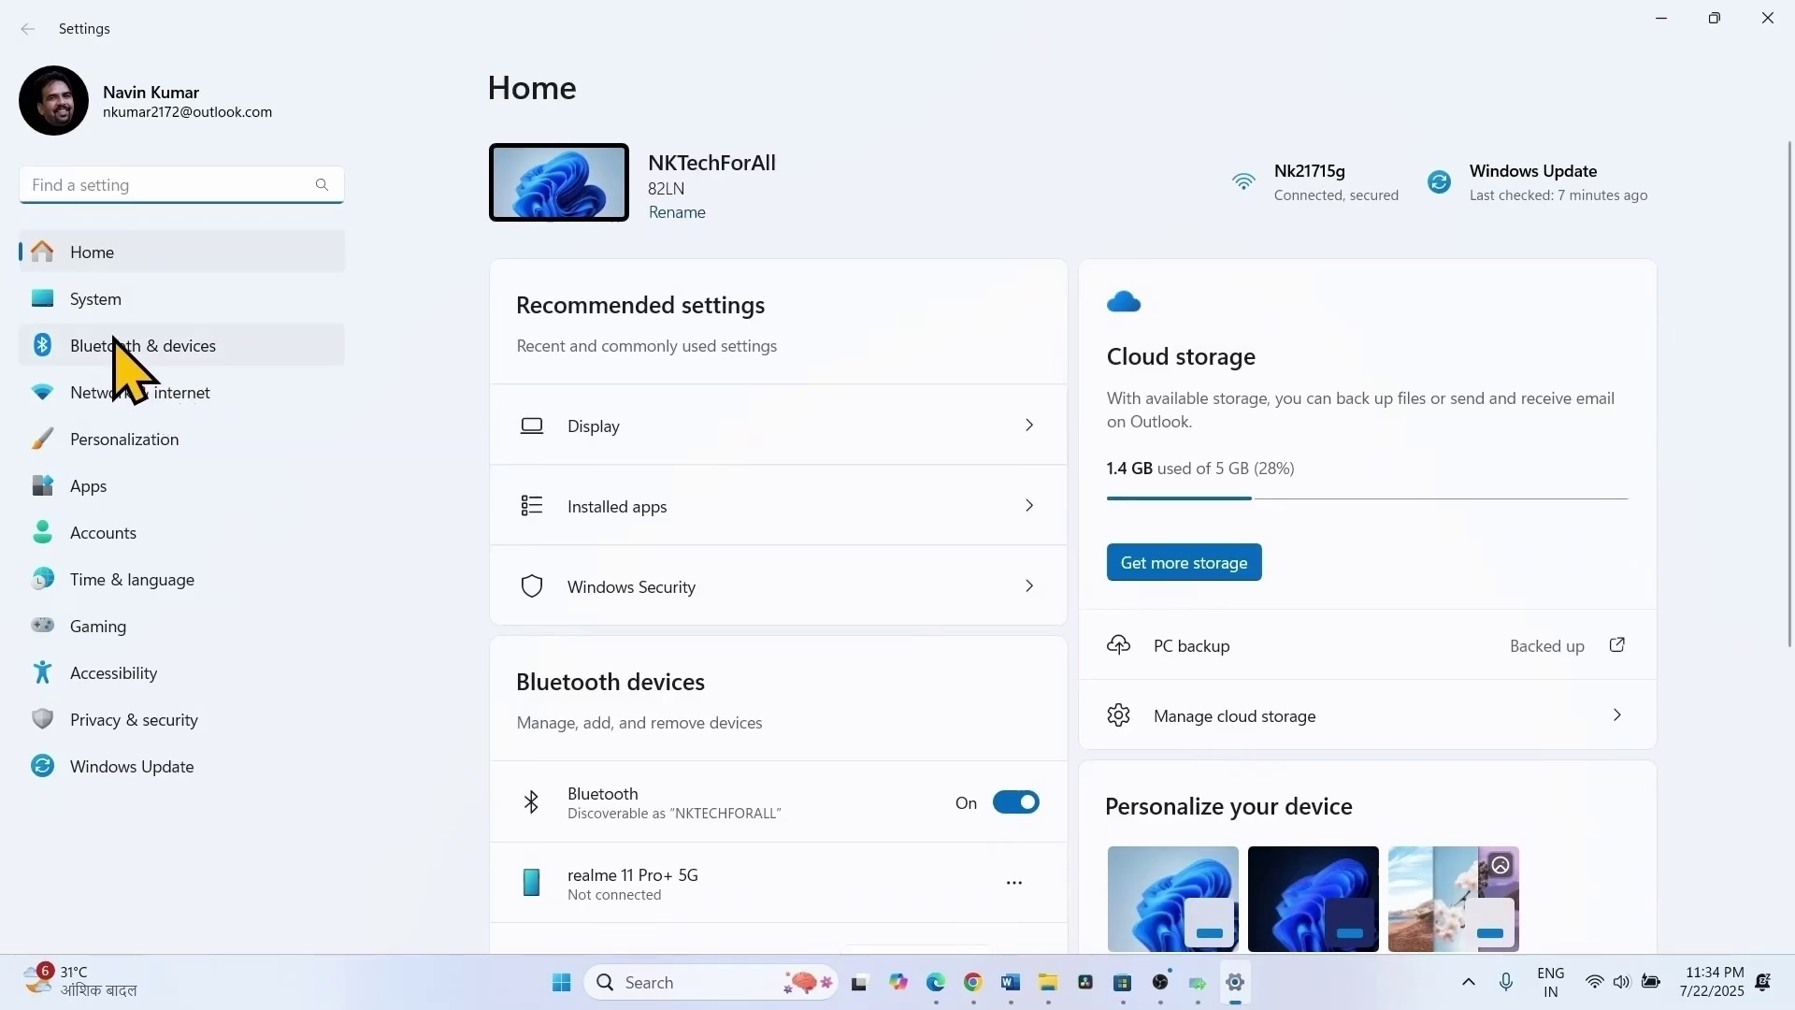
left_click(113, 299)
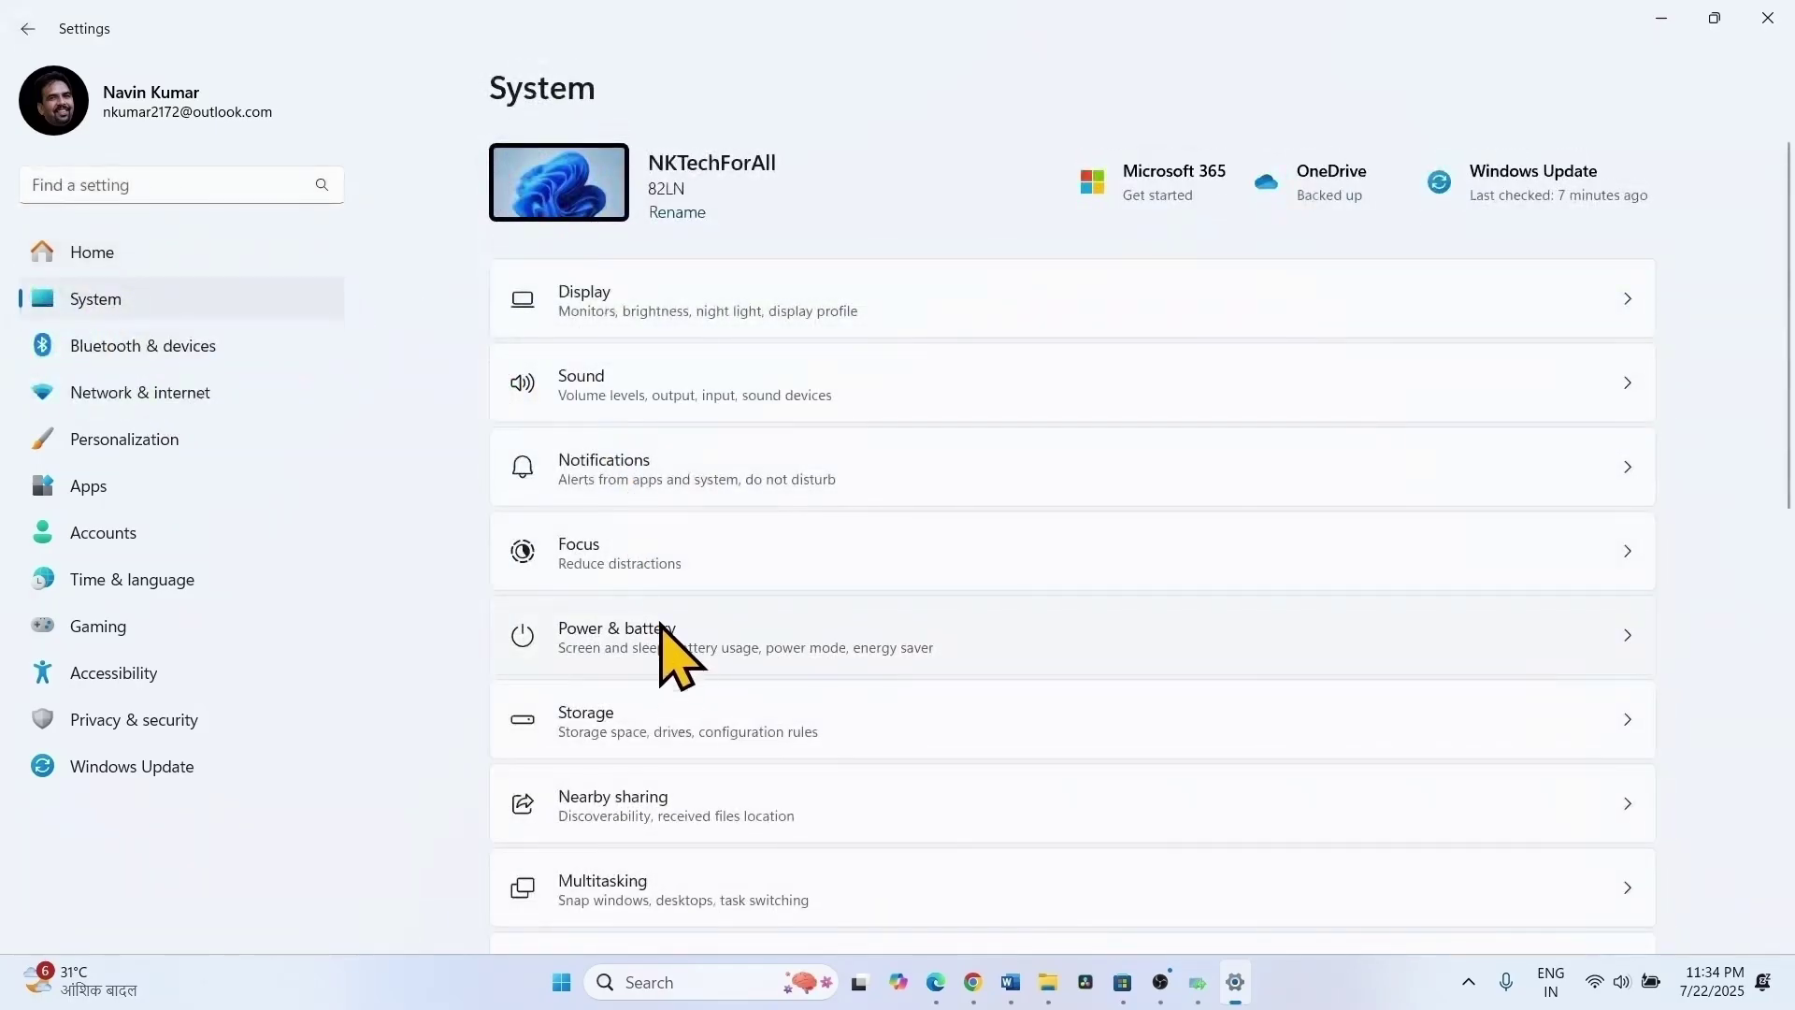
scroll(678, 711, "down", 5)
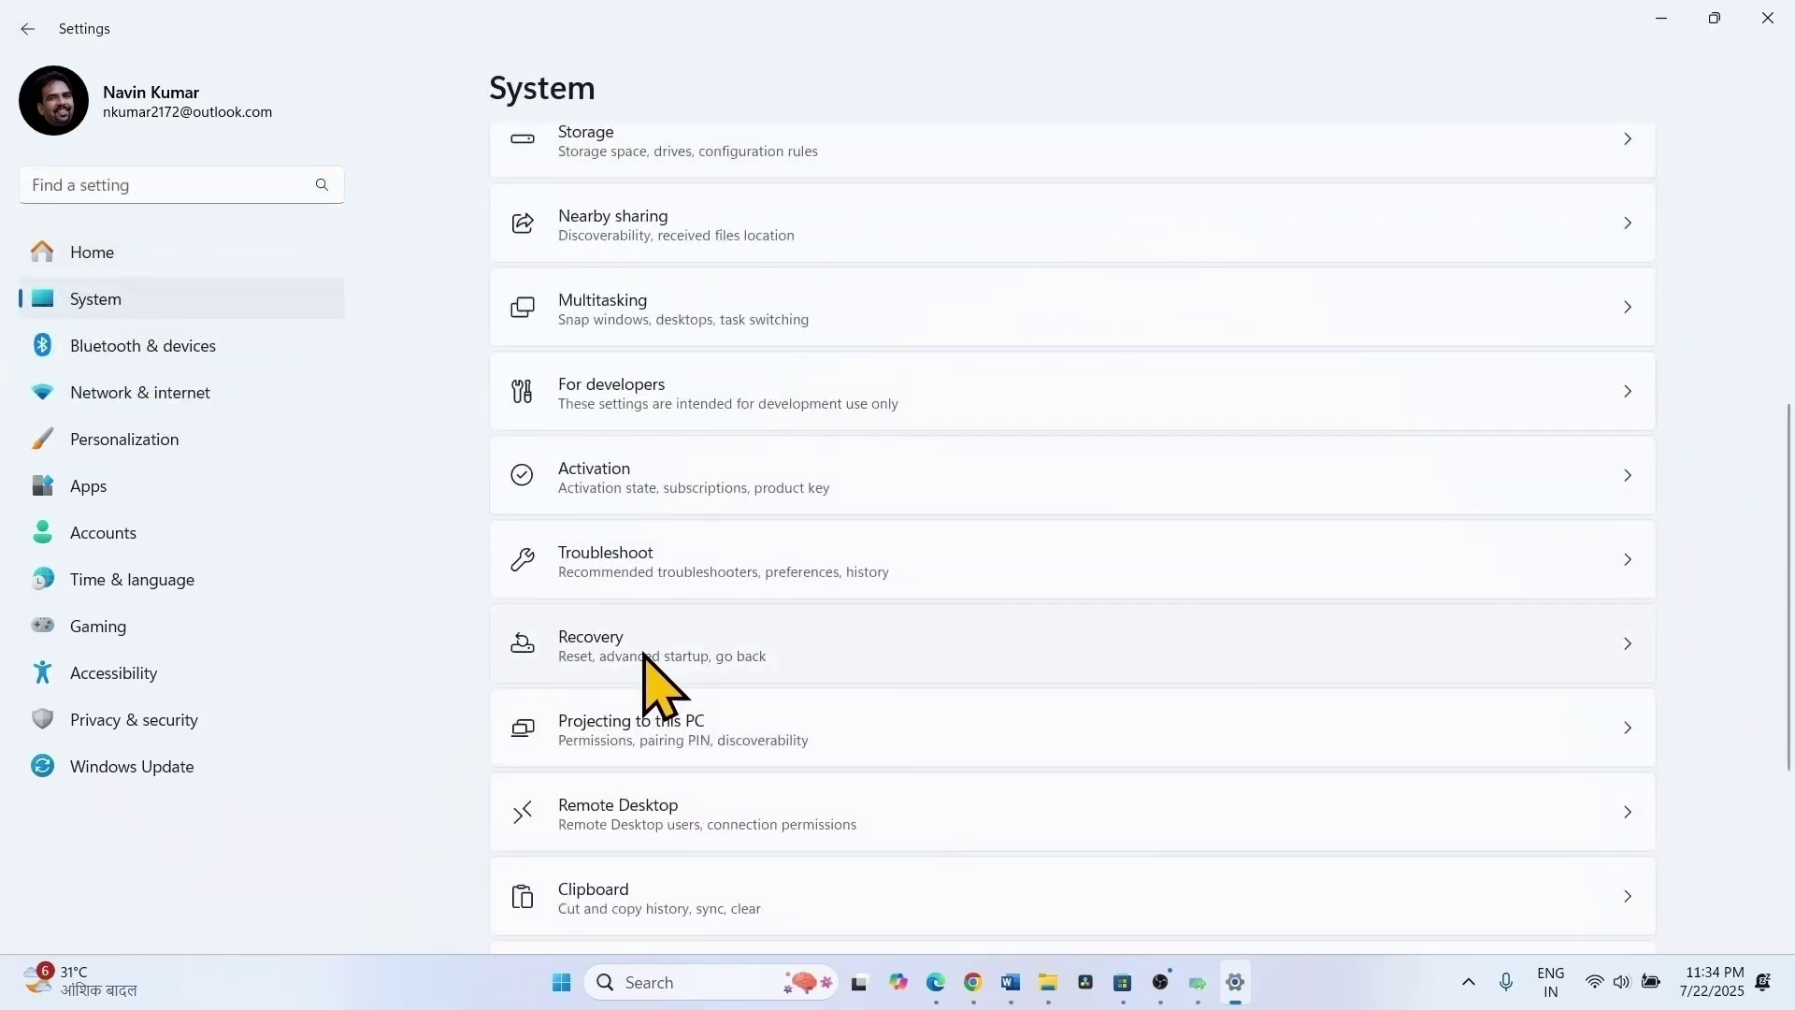
left_click(561, 633)
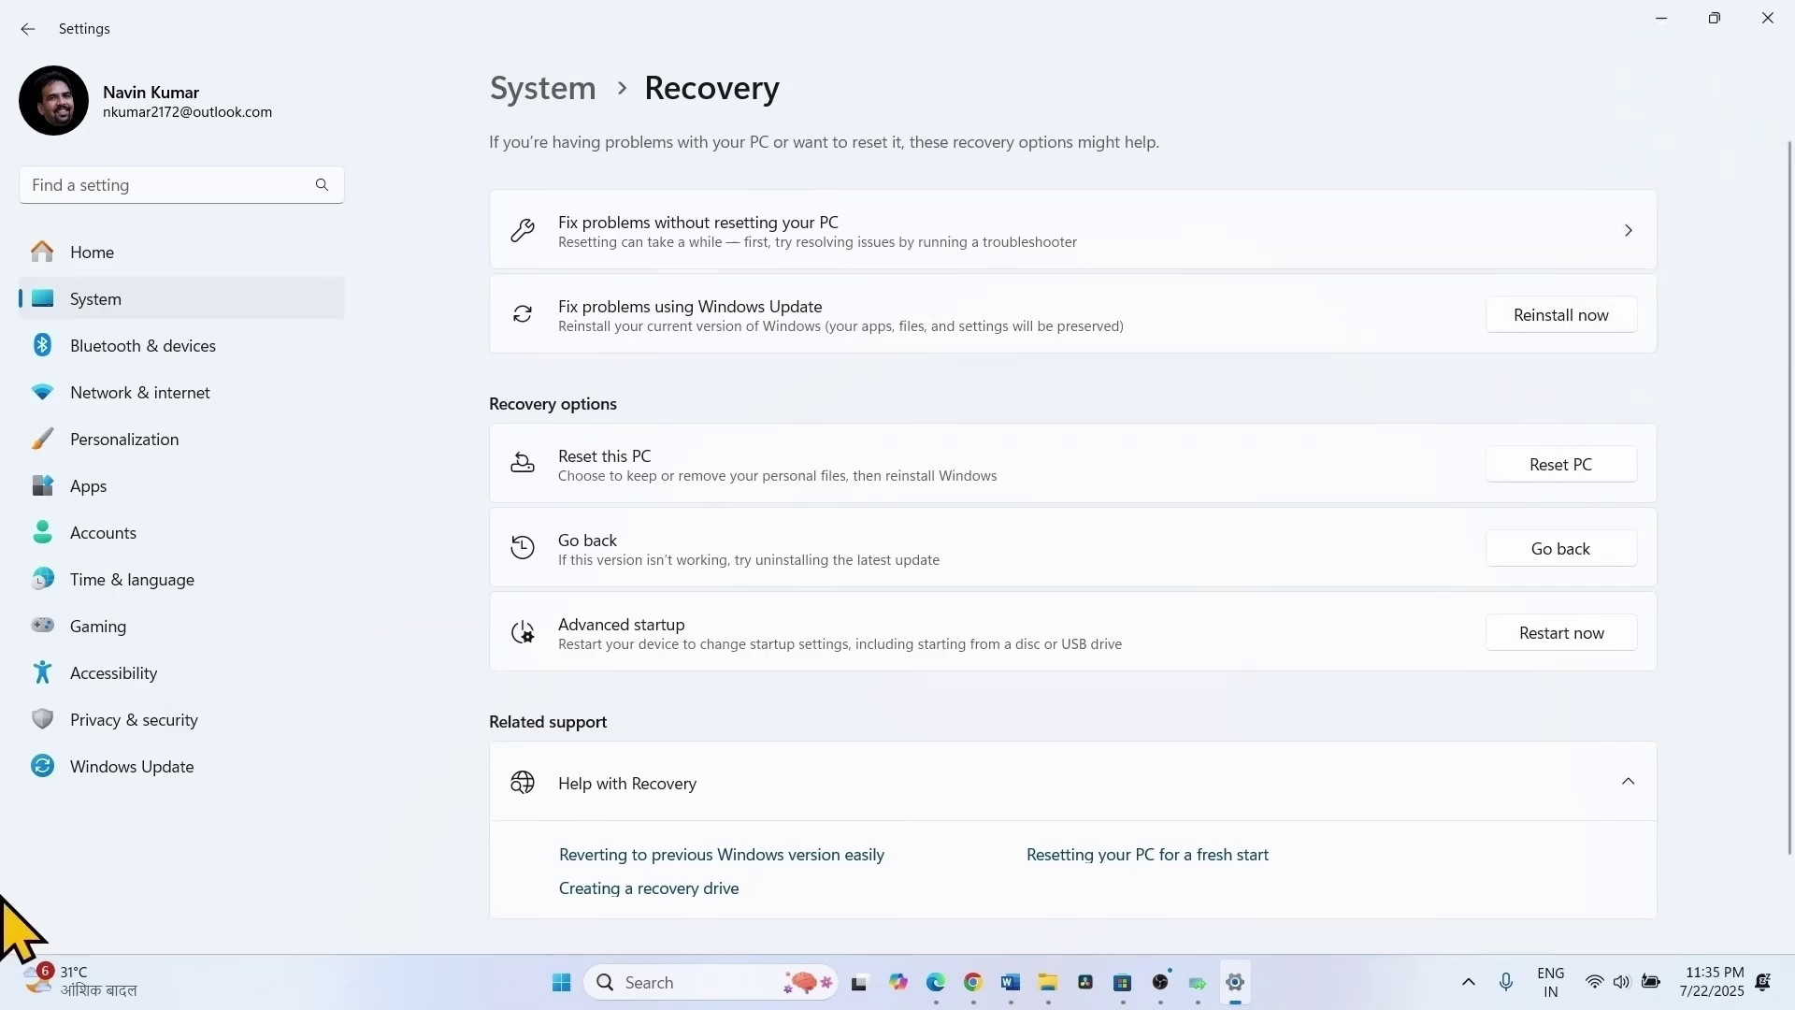
left_click(118, 772)
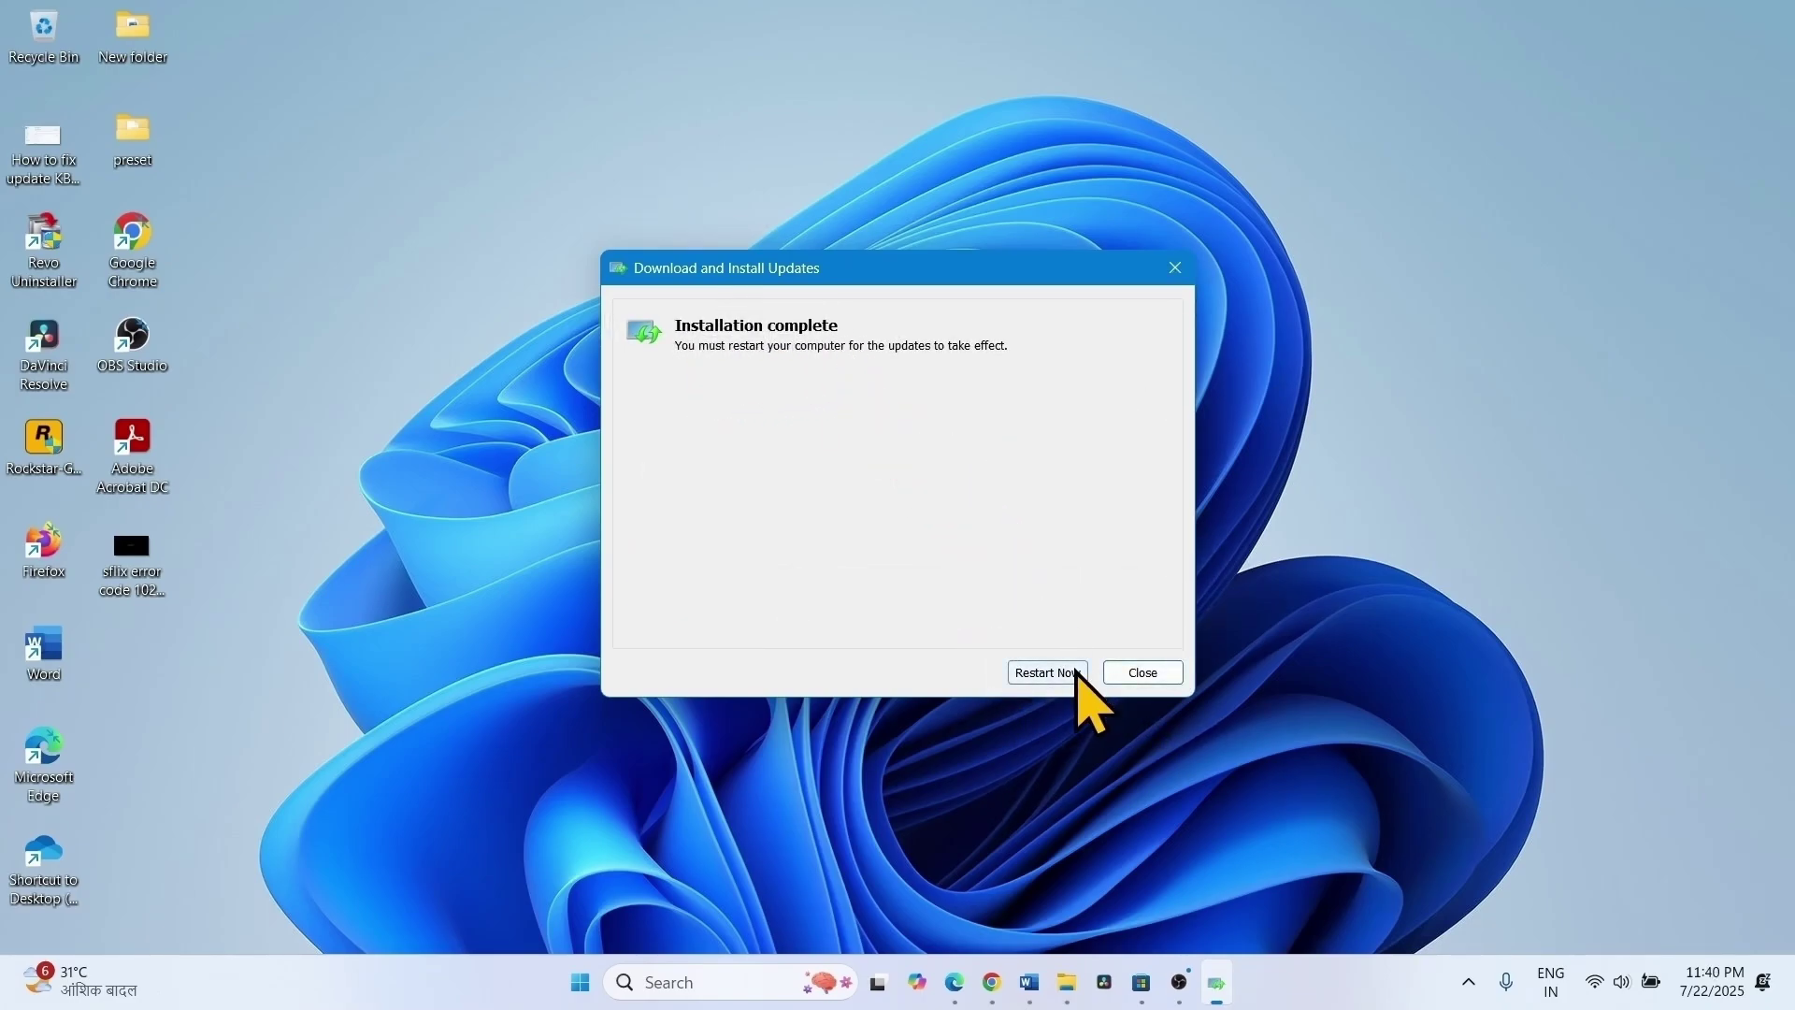
- Restart now, verify Update history shows KB5062660 installed on 7/22/2025, then close Settings
left_click(1048, 674)
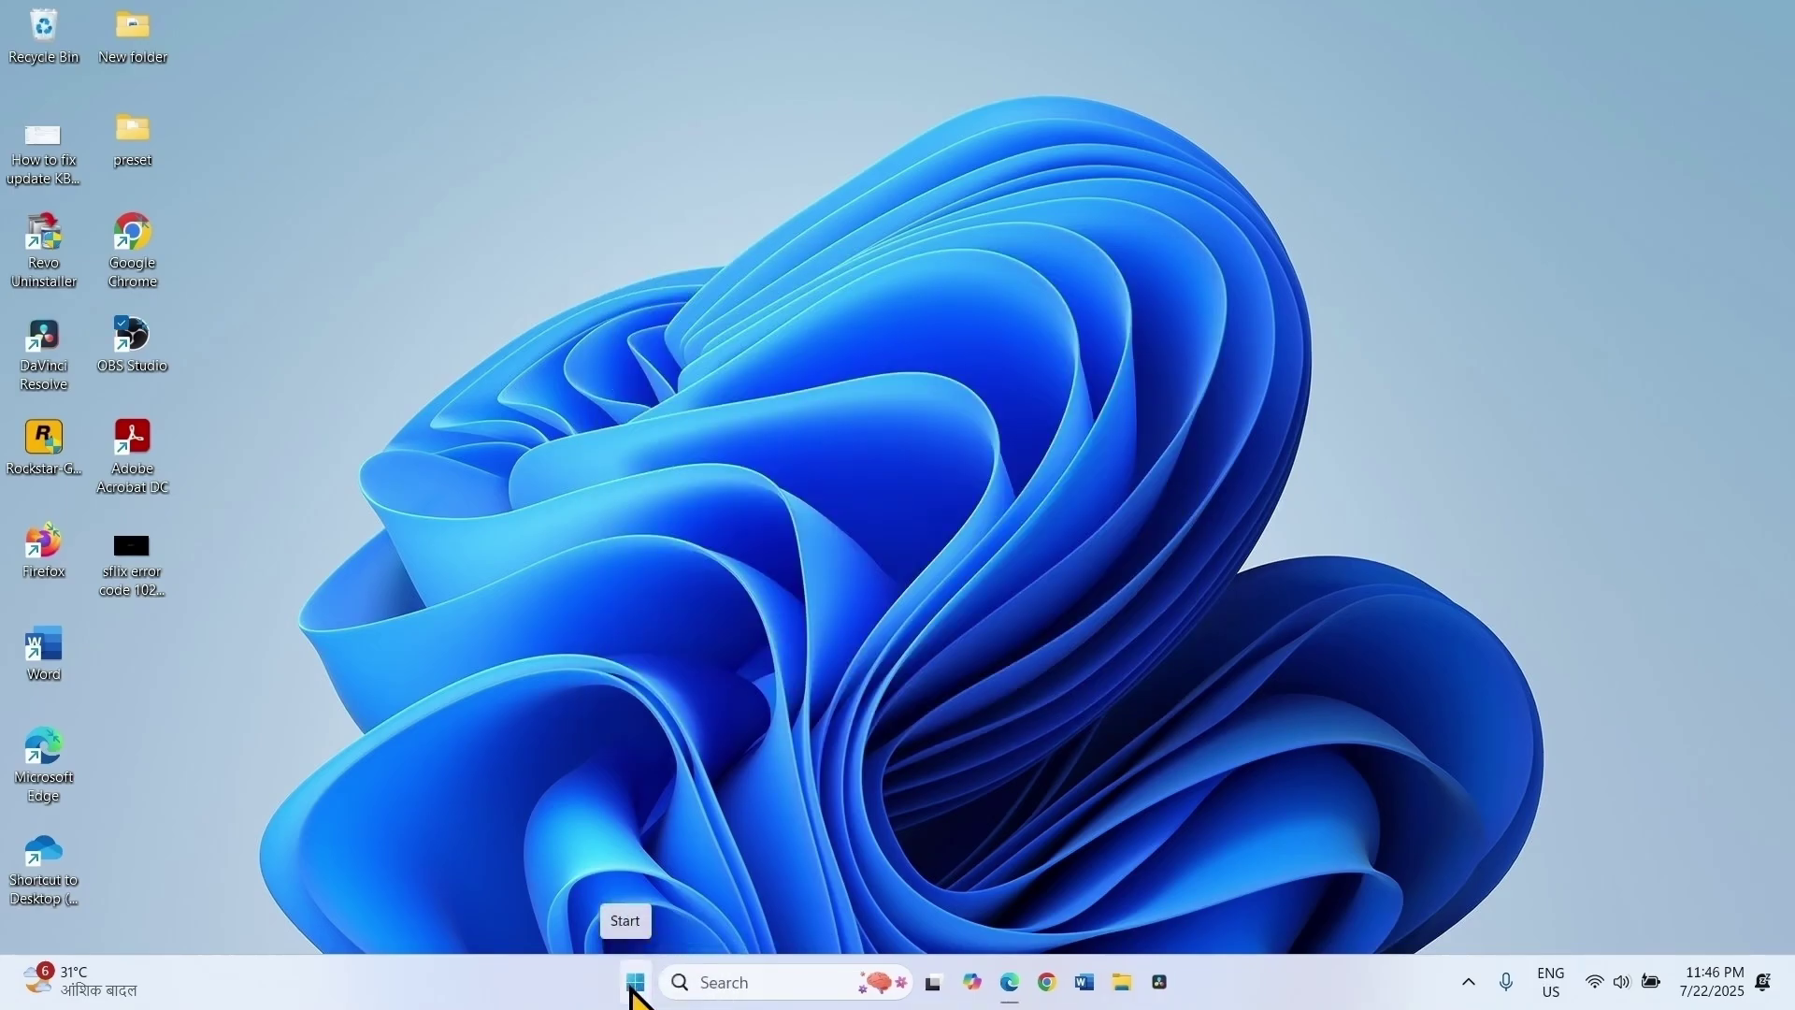
left_click(634, 987)
left_click(646, 308)
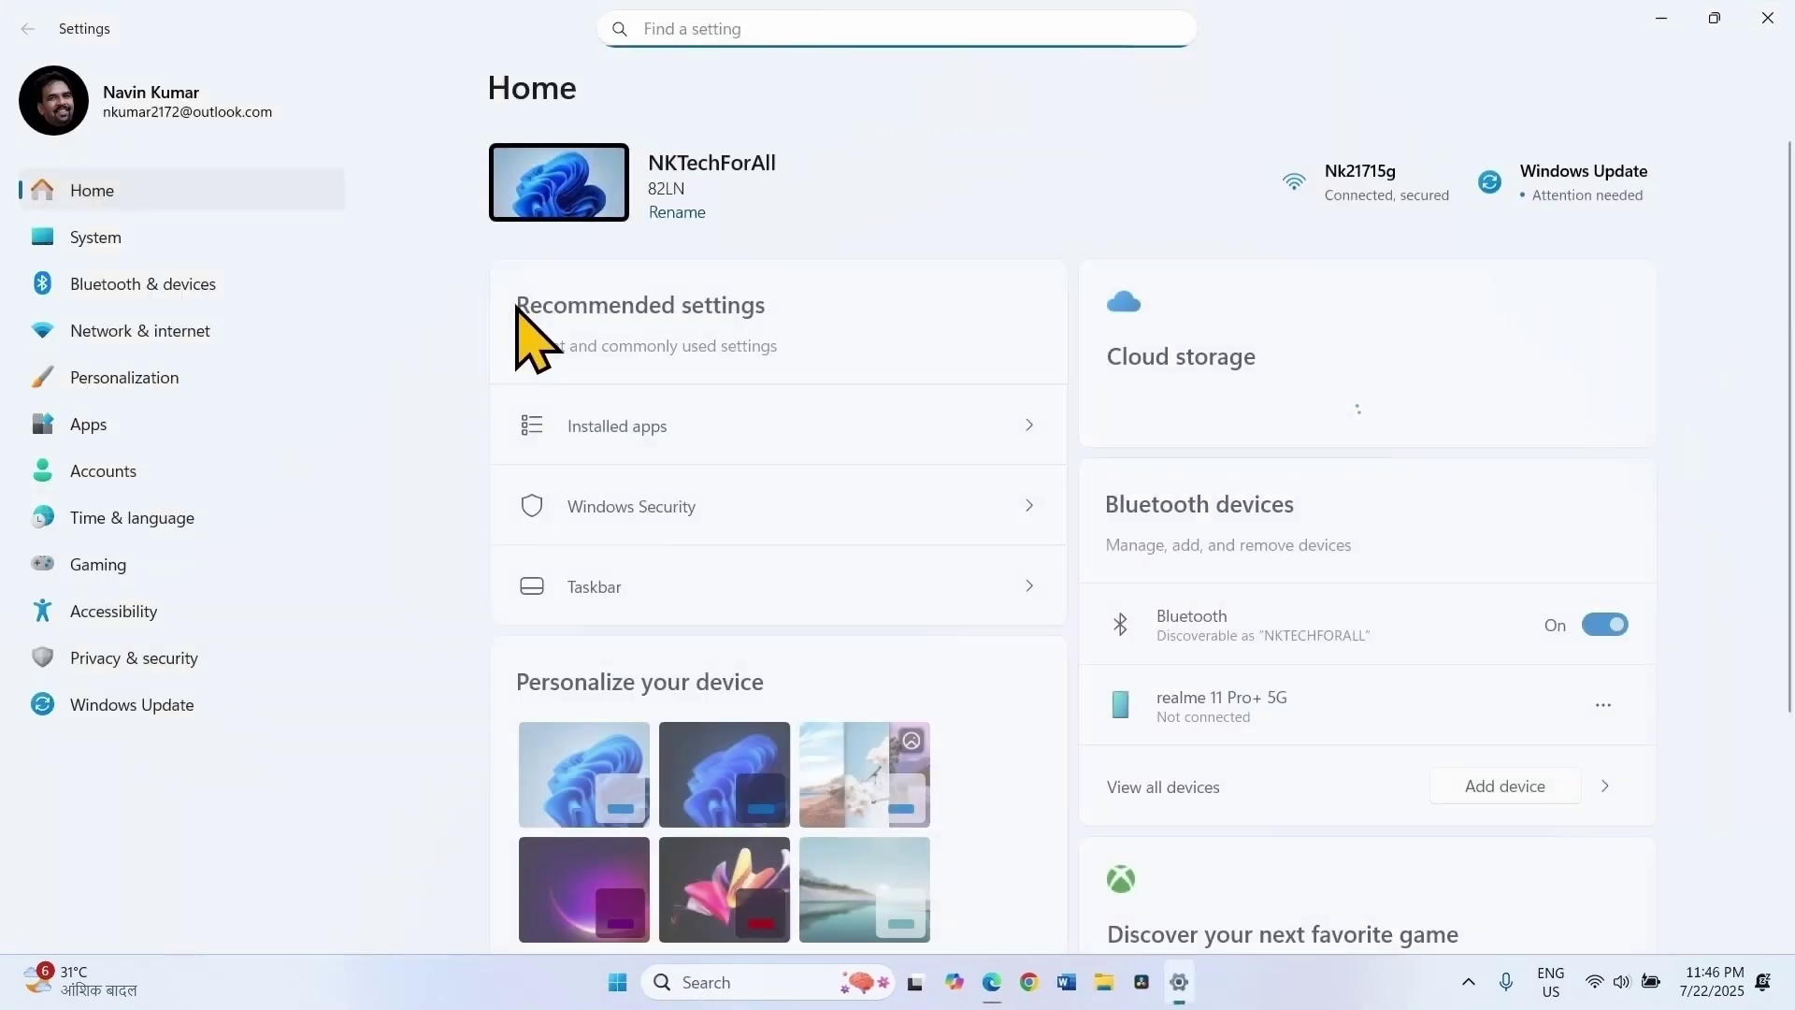
left_click(148, 713)
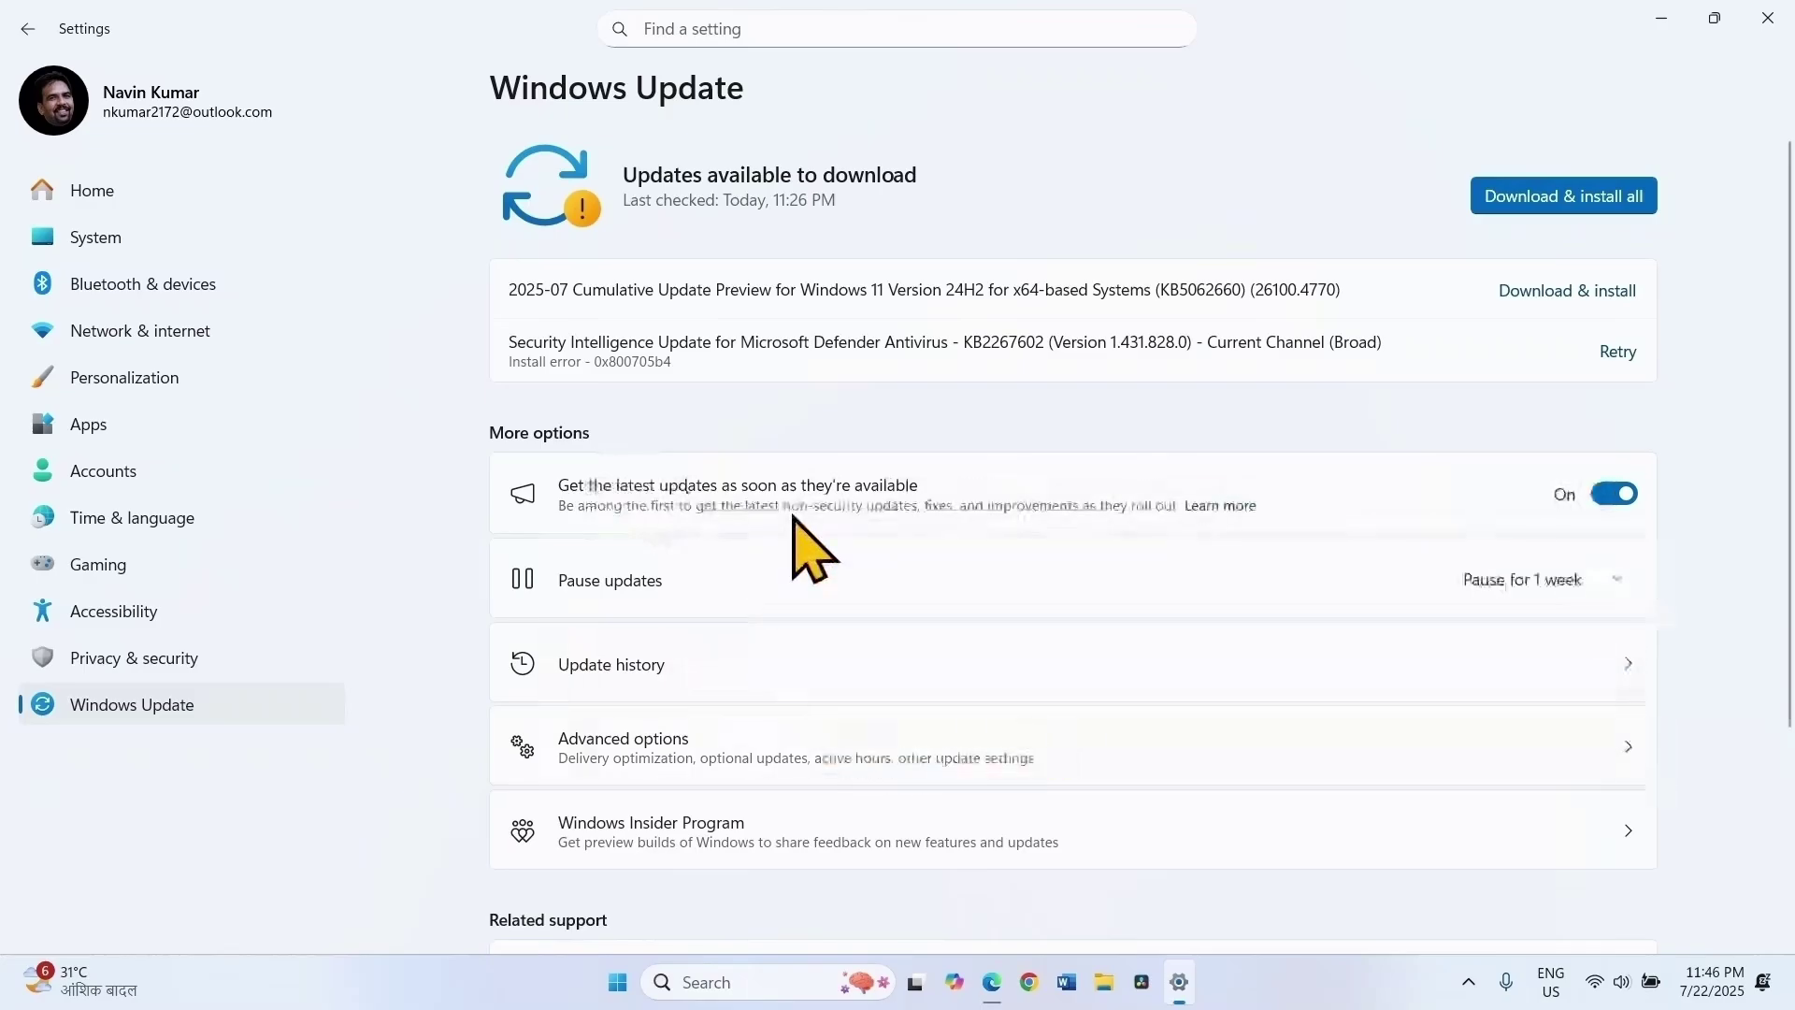
left_click(751, 666)
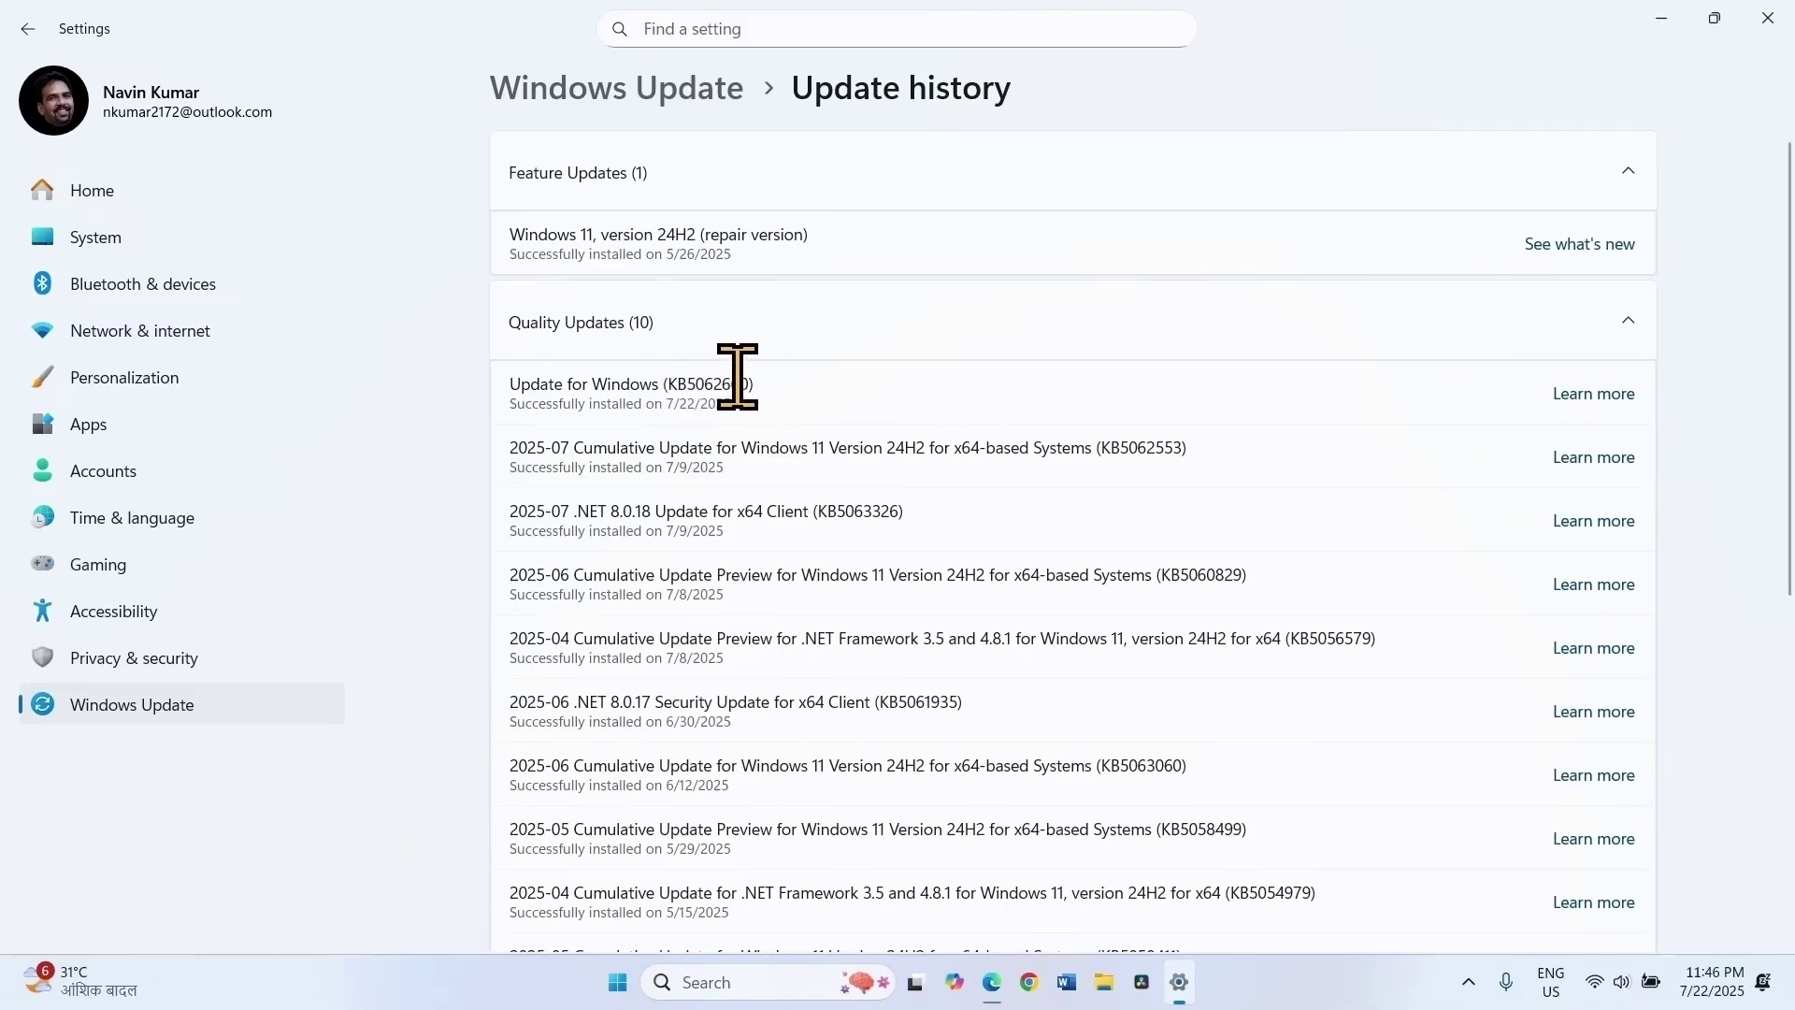
left_click(1765, 19)
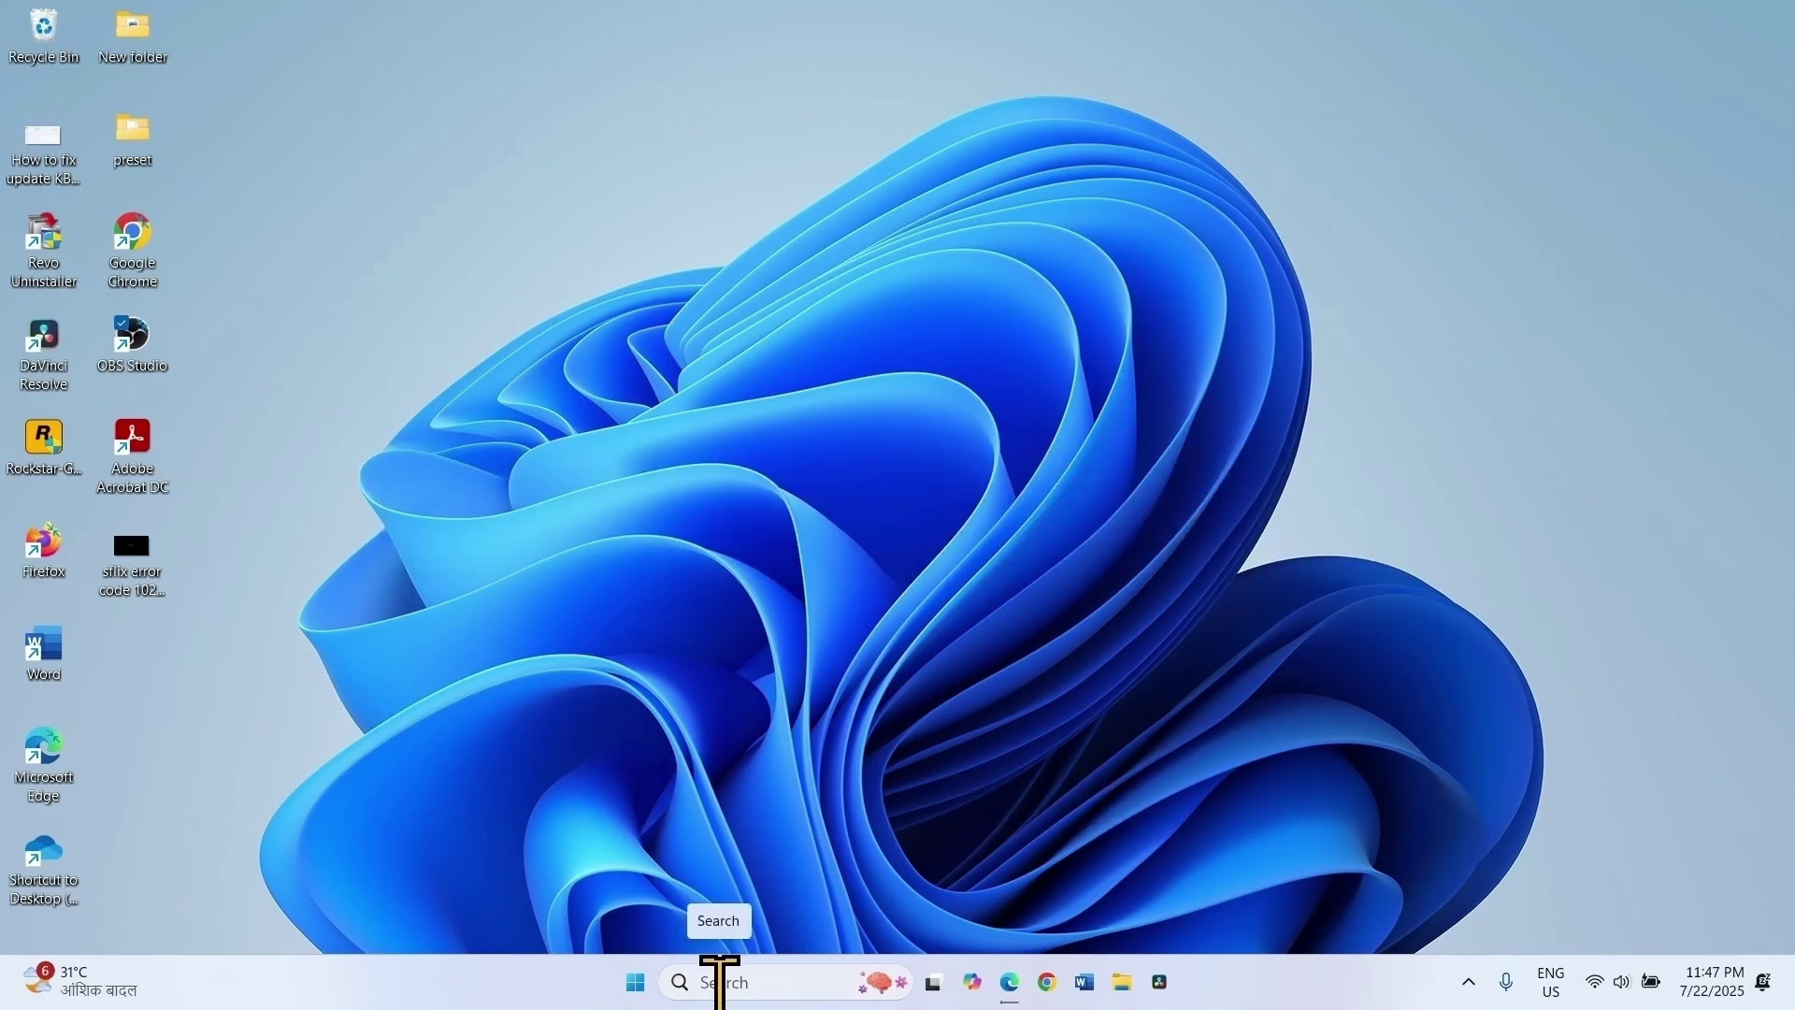
- Launch Command Prompt as administrator via a 'cmd' search
left_click(719, 982)
type("cmd")
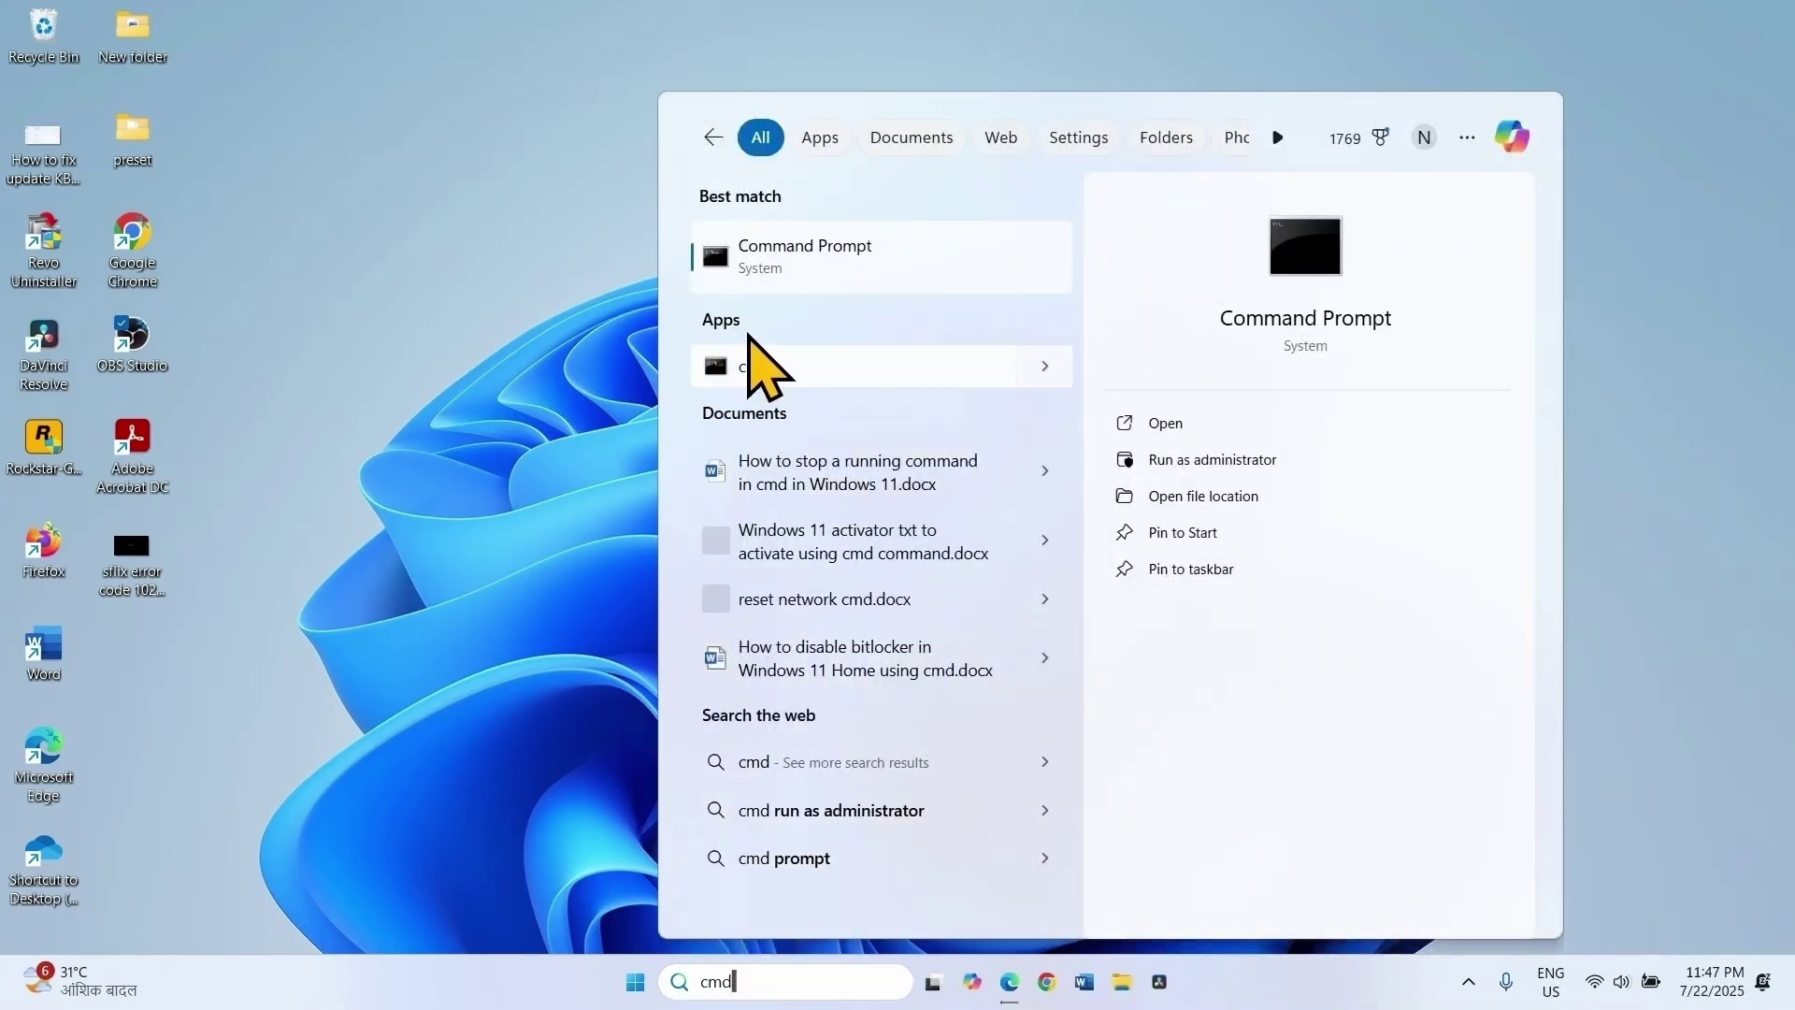
right_click(759, 246)
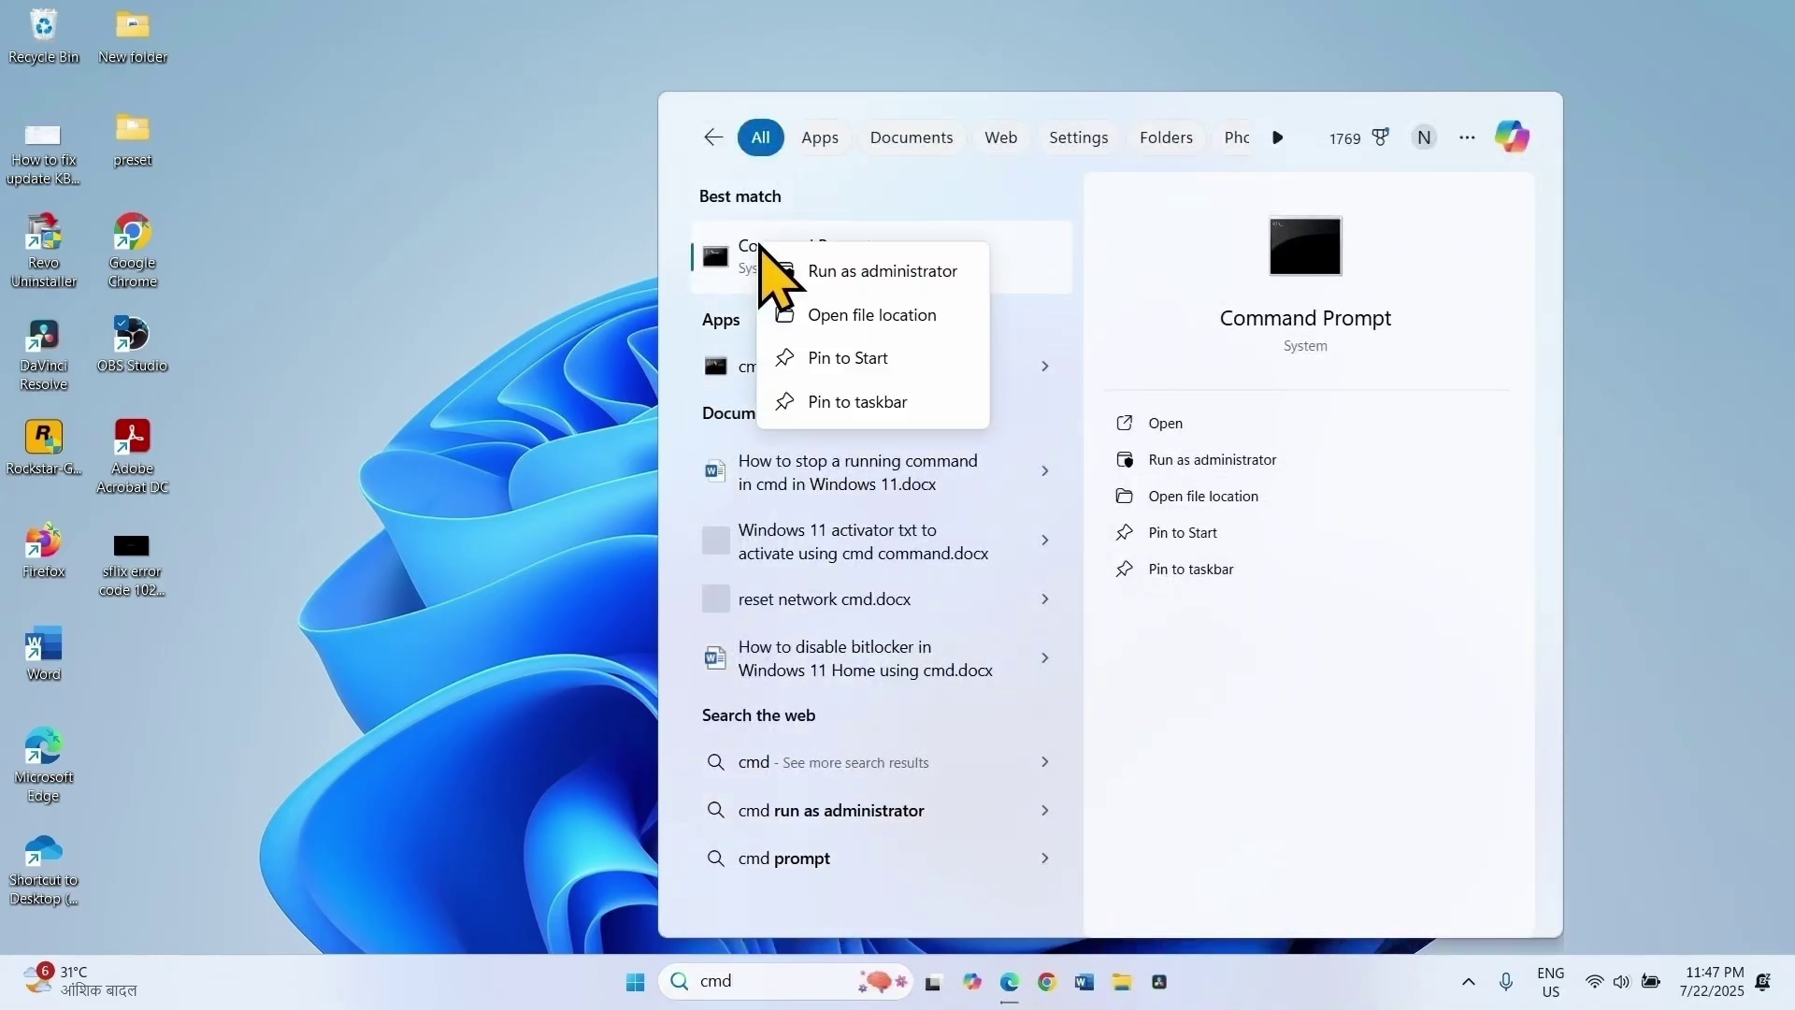
left_click(812, 279)
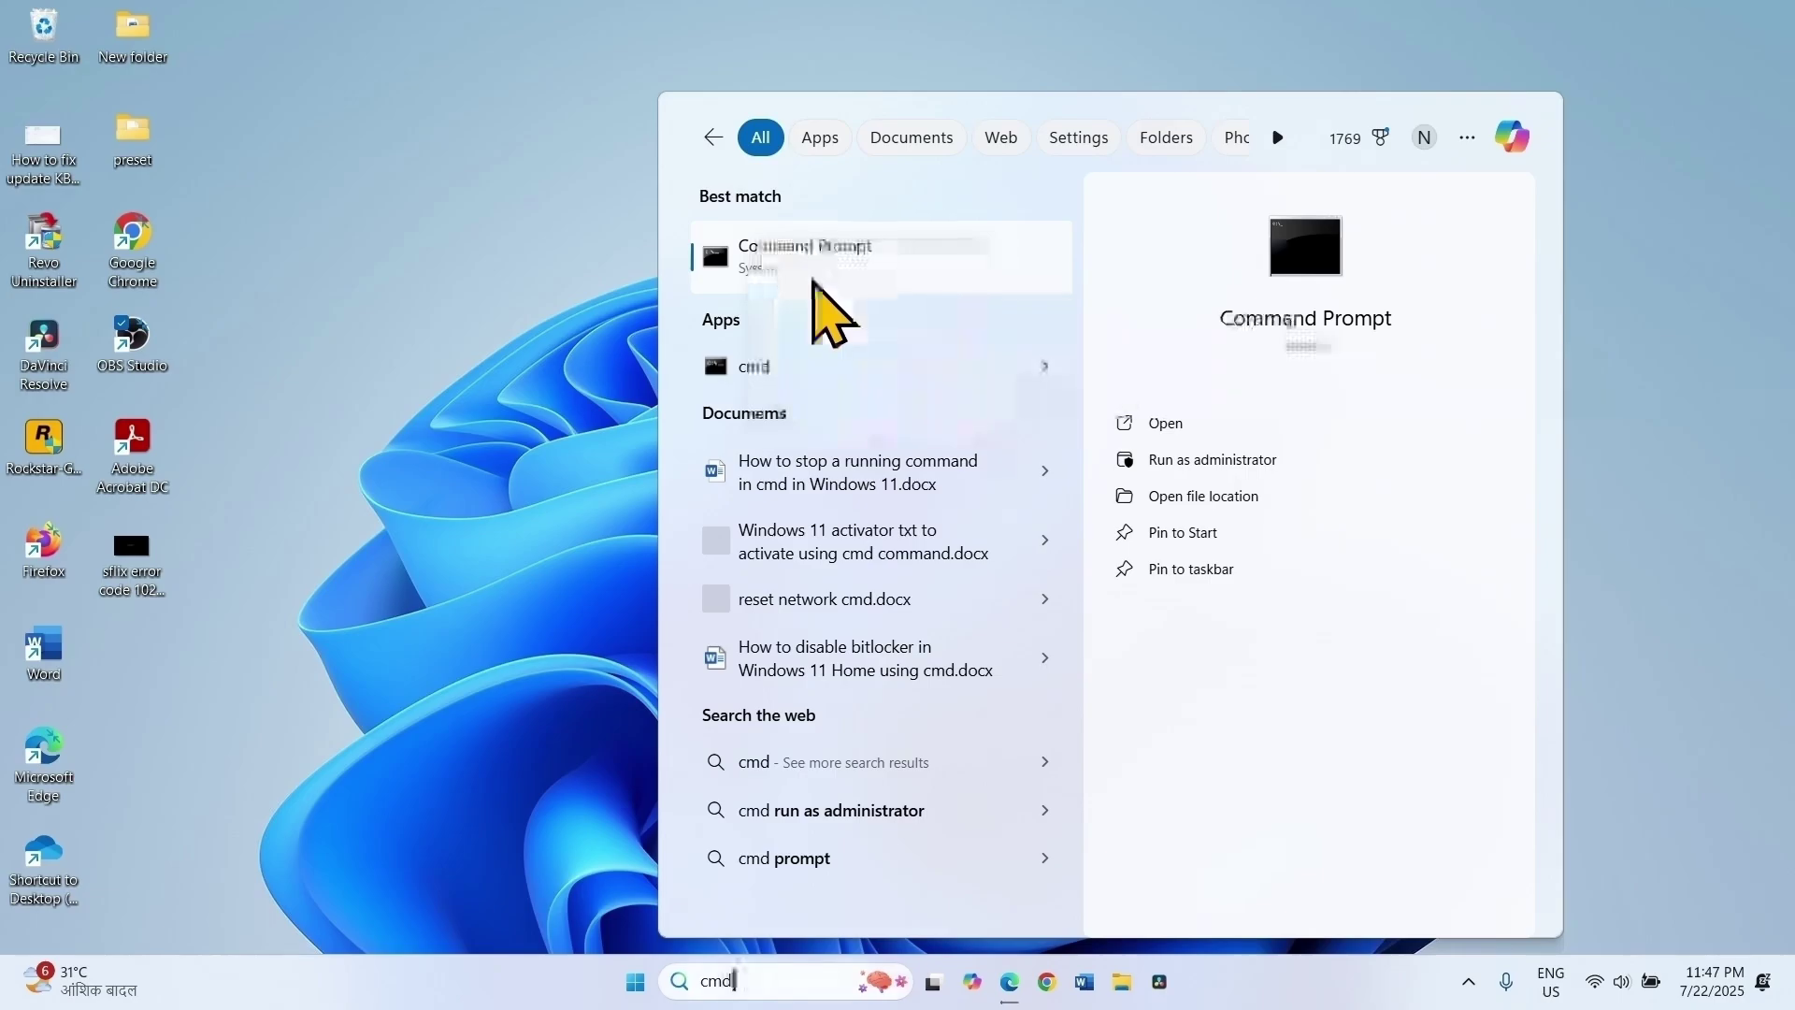
left_click(779, 677)
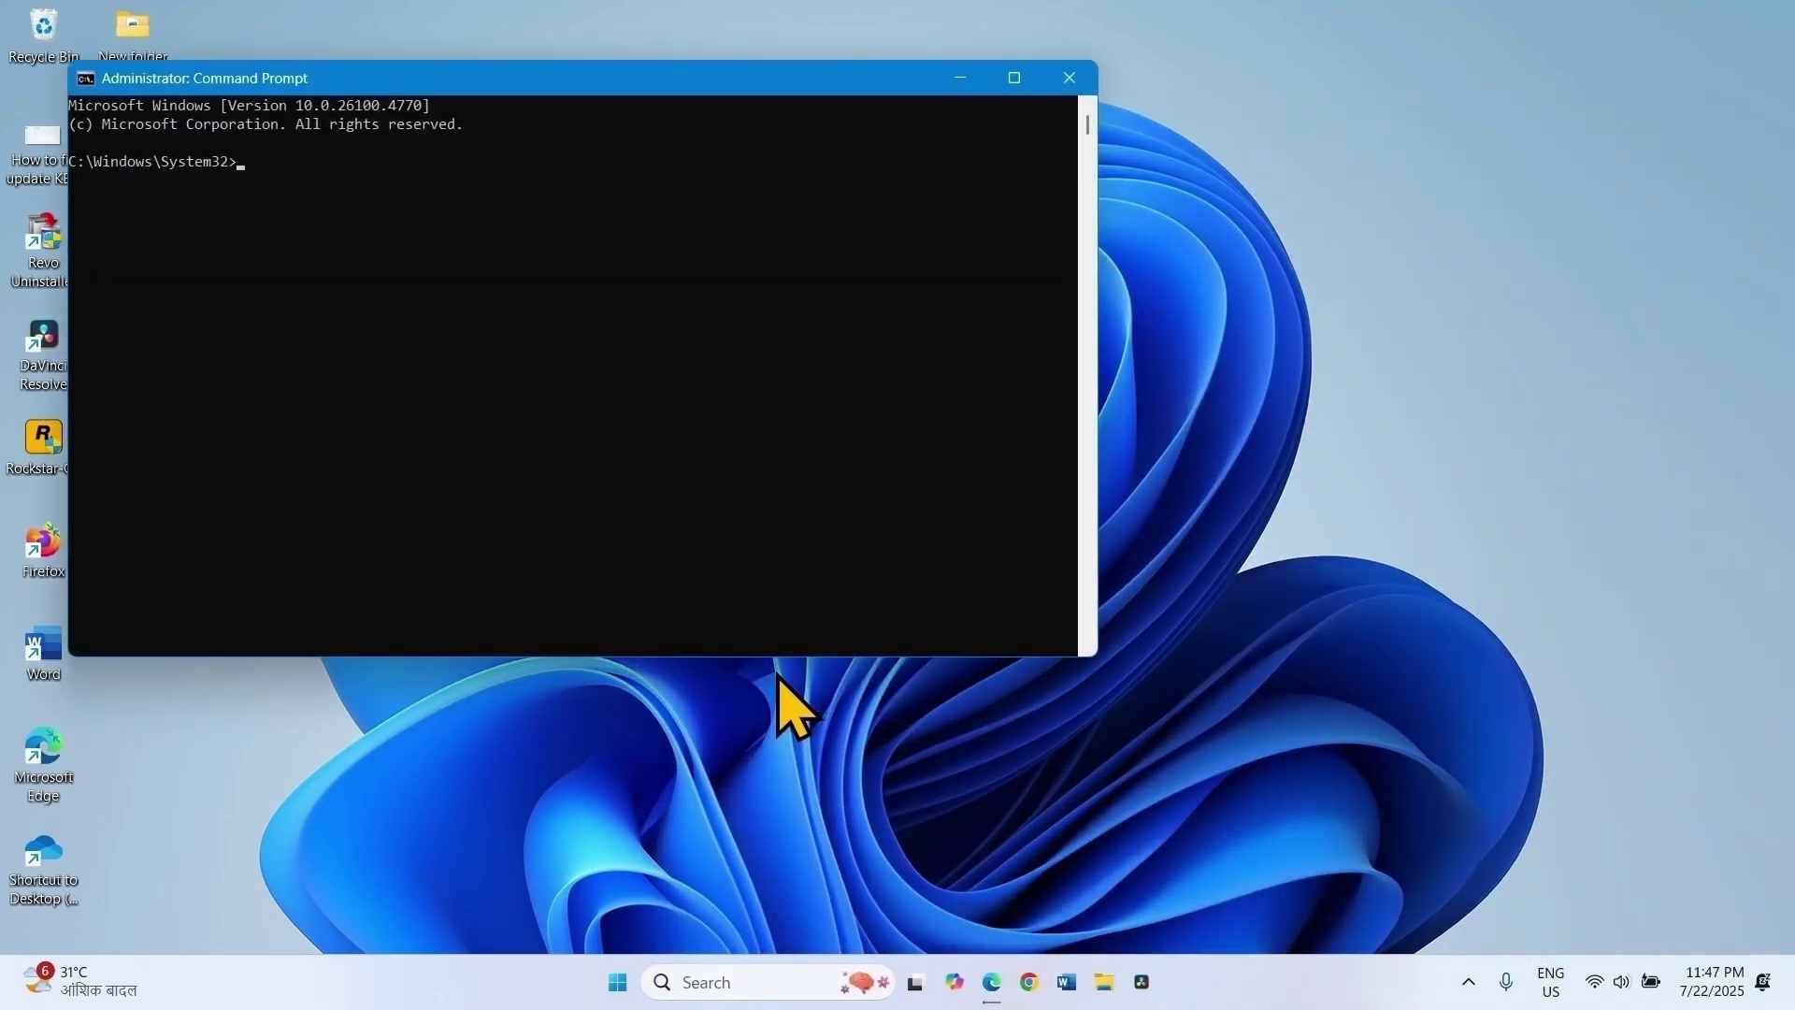
- Copy the 'net stop wuauserv' line from the Notepad reset commands into the Command Prompt
left_click(617, 982)
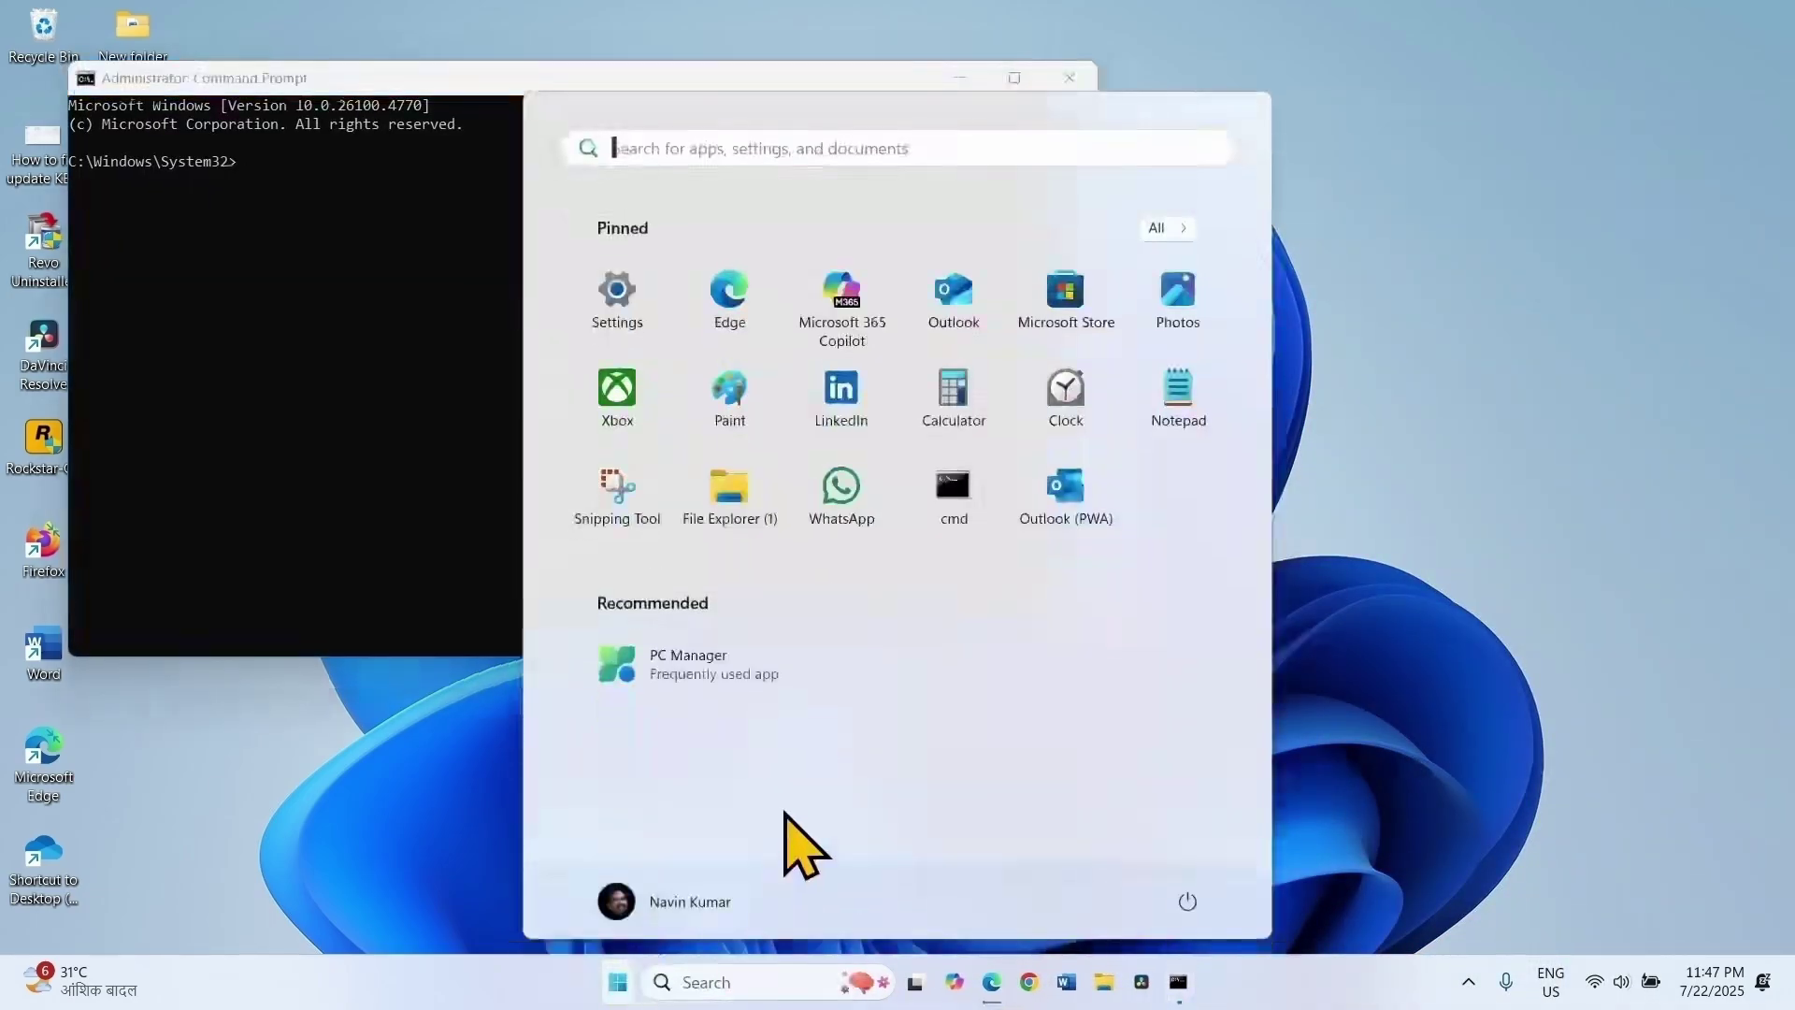
left_click(1174, 397)
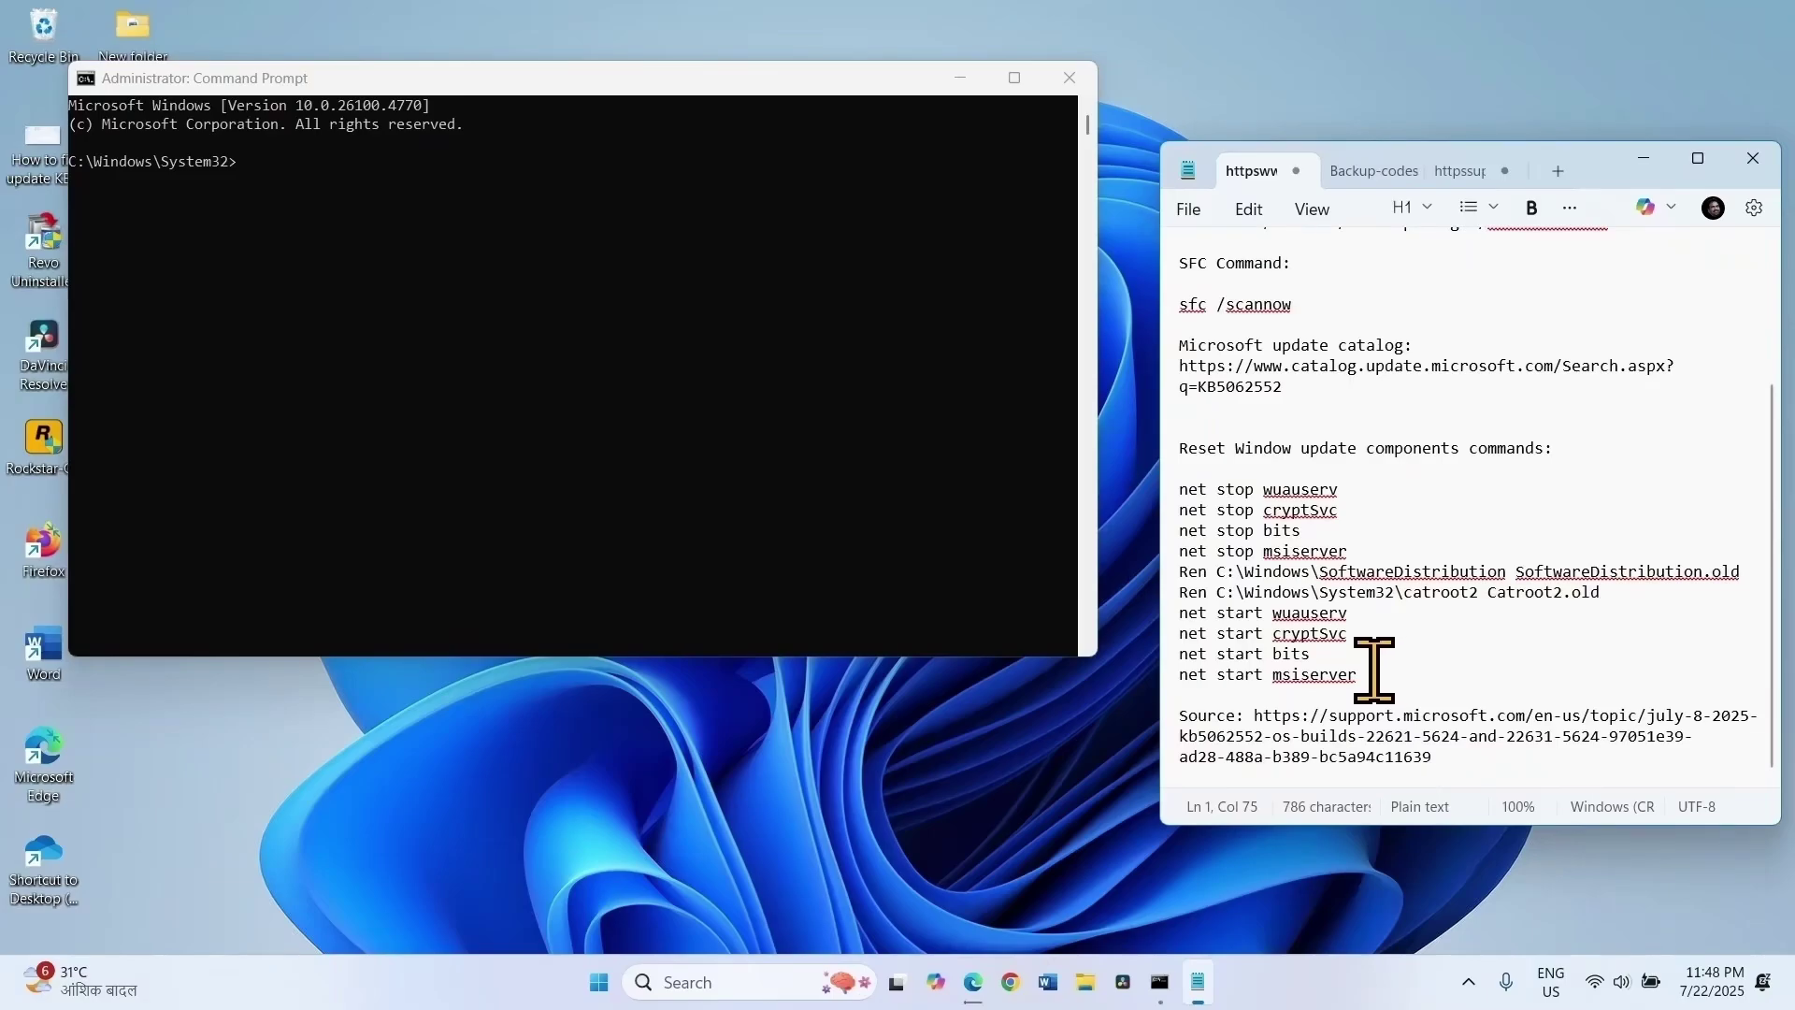
left_click_drag(1374, 669, 1182, 485)
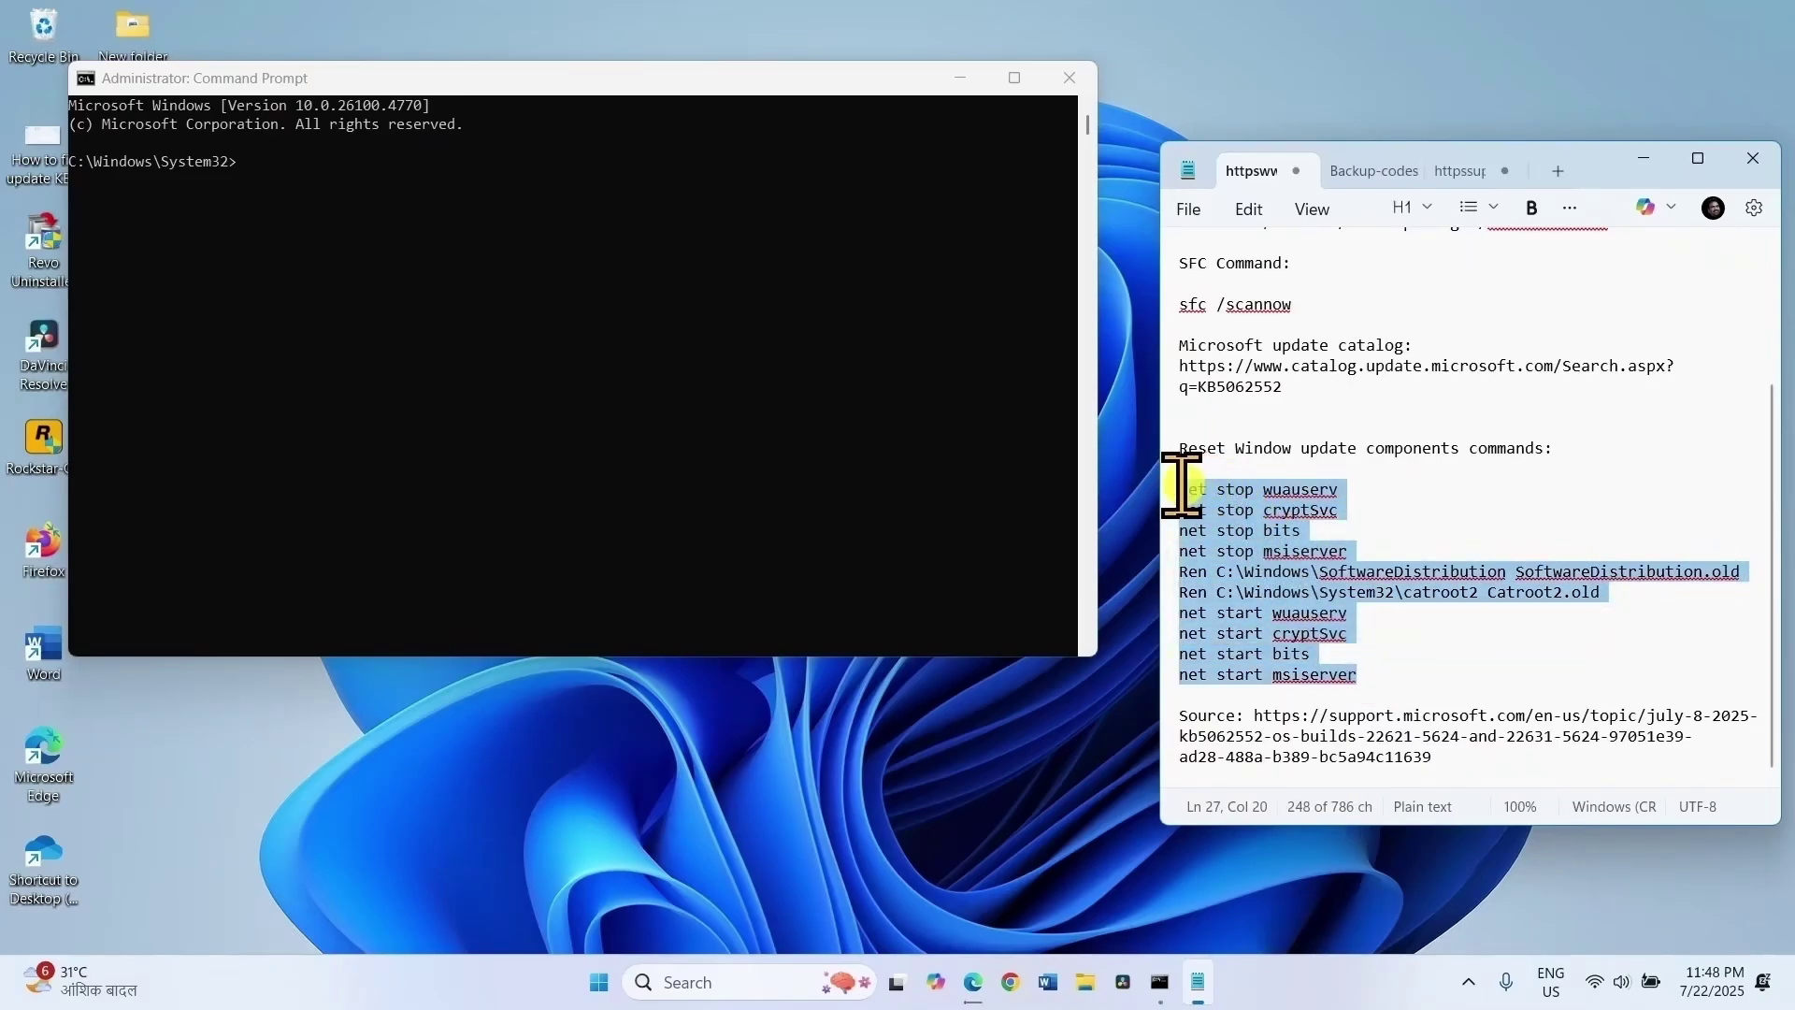
left_click(1238, 510)
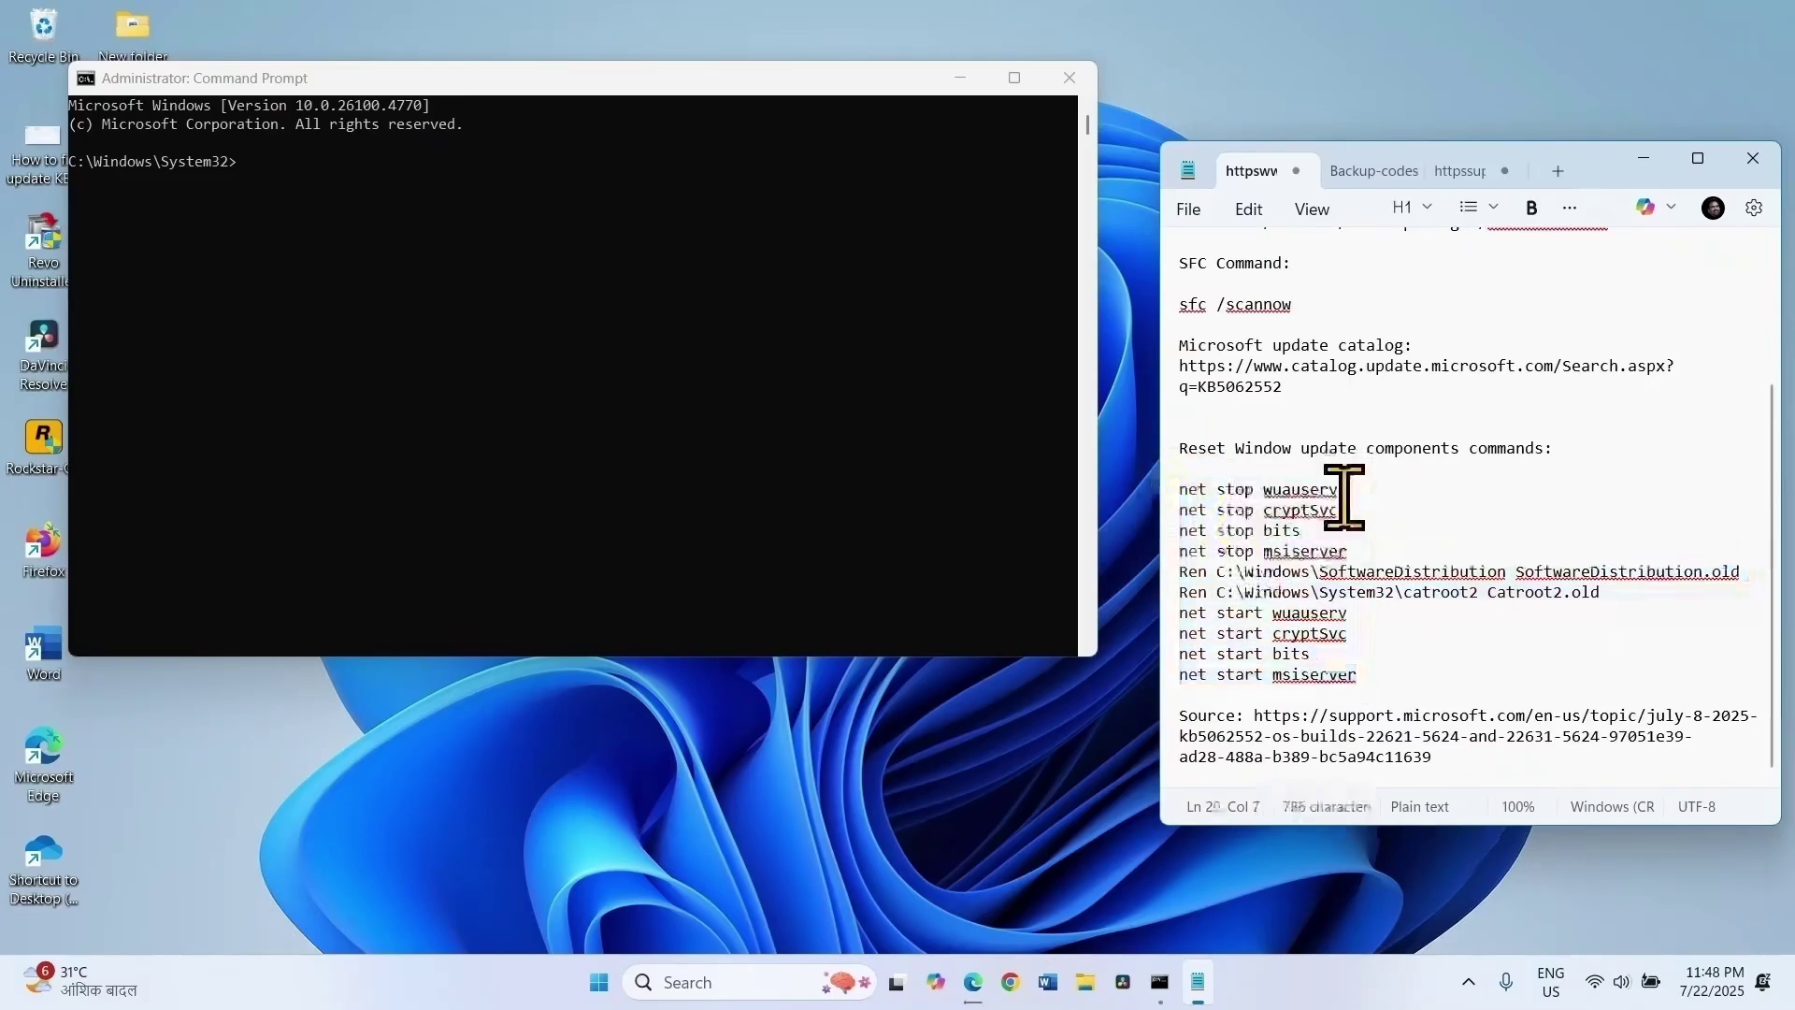
left_click_drag(1347, 490, 1168, 483)
right_click(1168, 484)
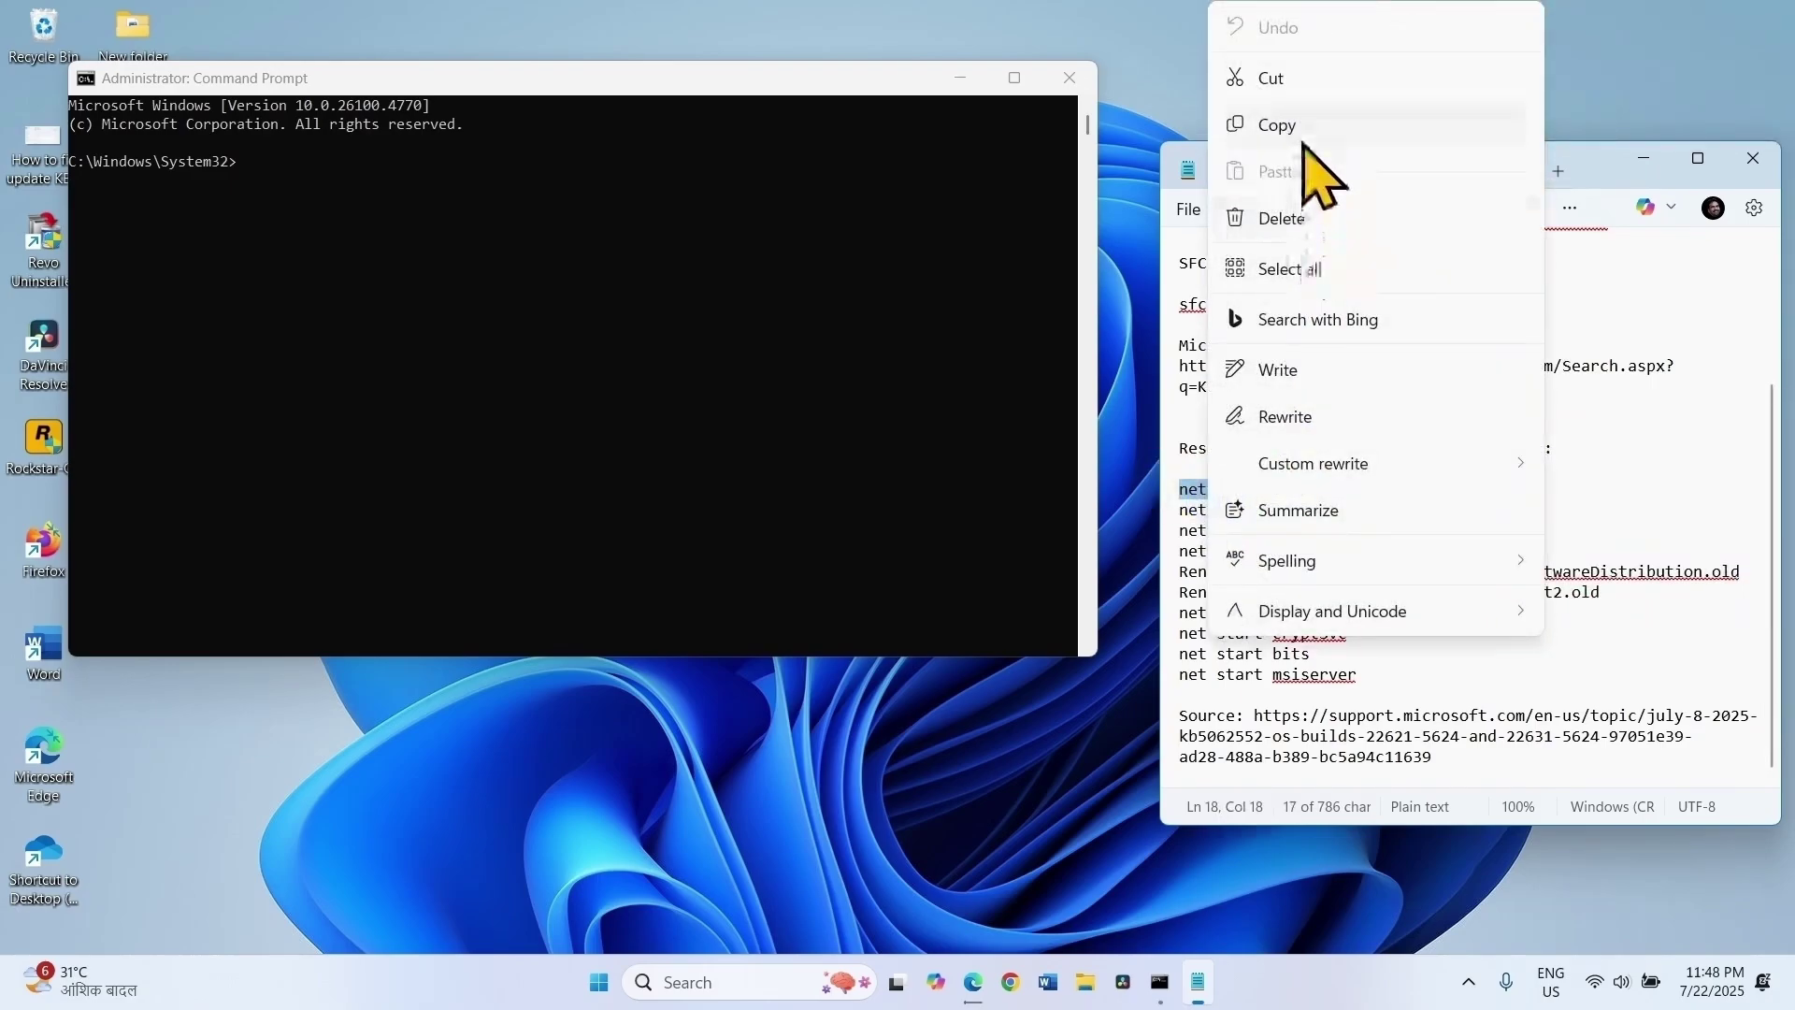
left_click(1301, 138)
left_click(327, 160)
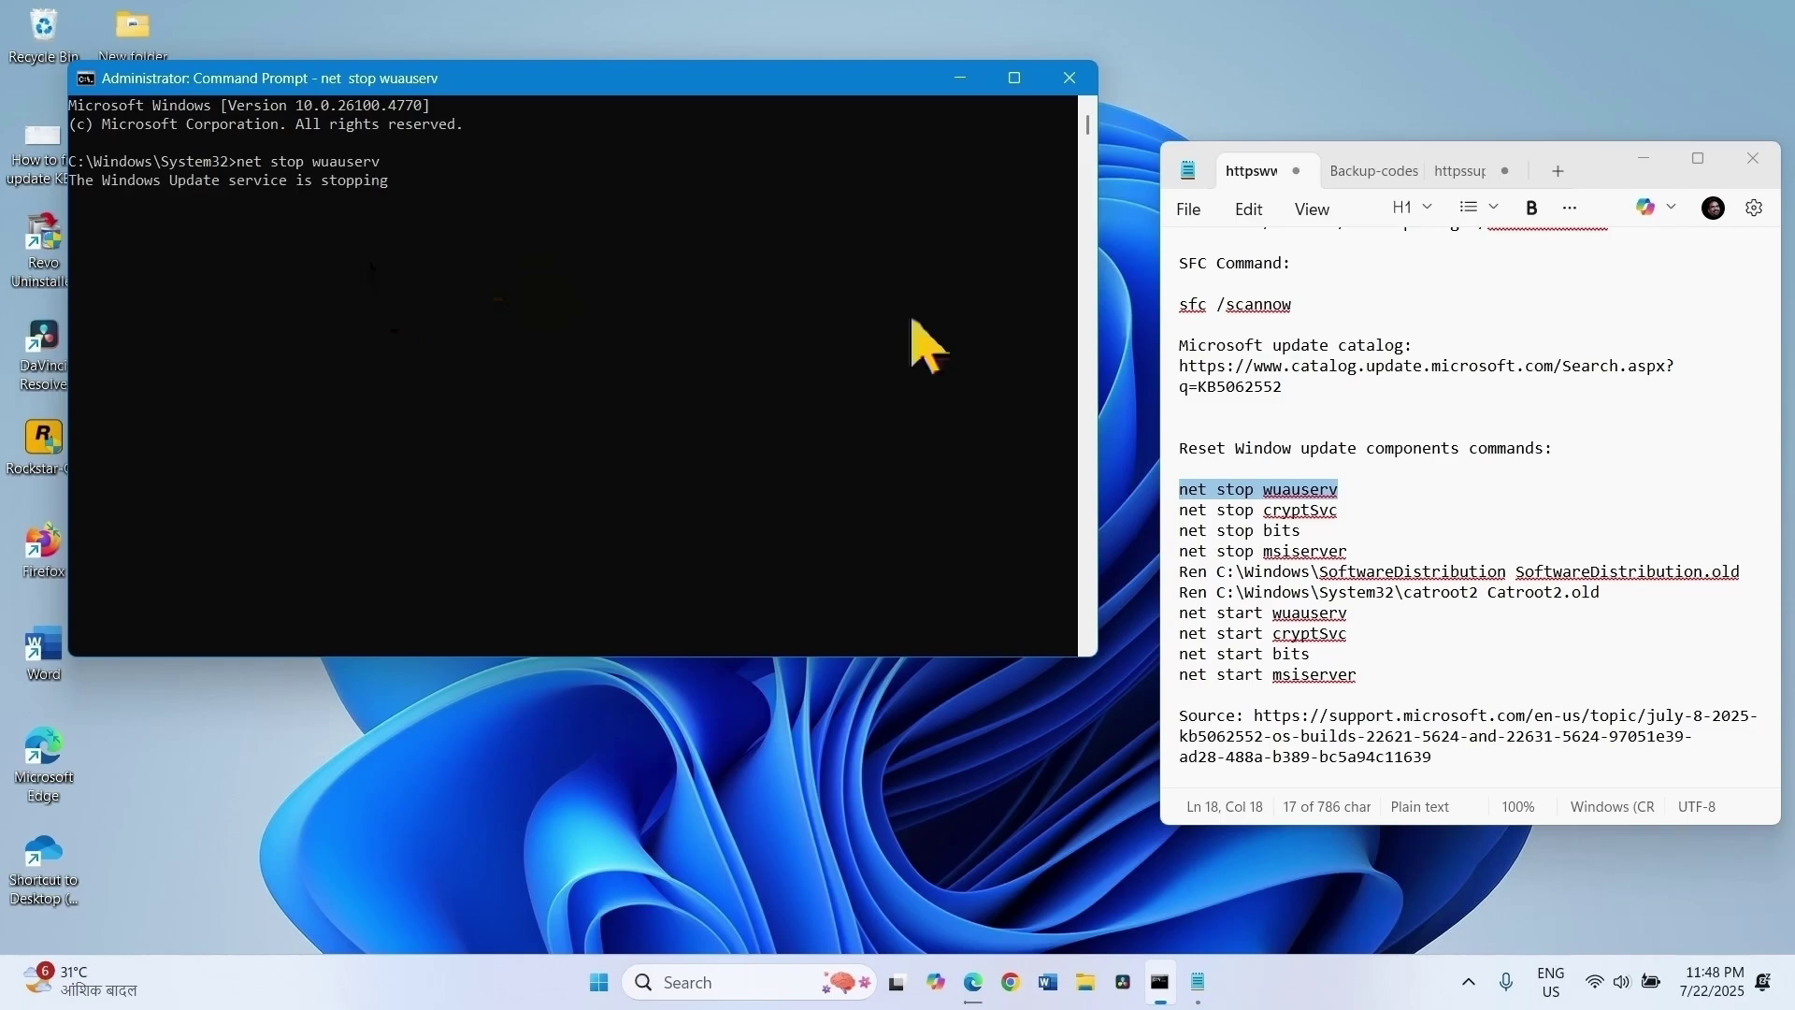
- Run 'net stop cryptSvc' from the notes, answering Y to also stop its dependent services
left_click_drag(1374, 510, 1172, 510)
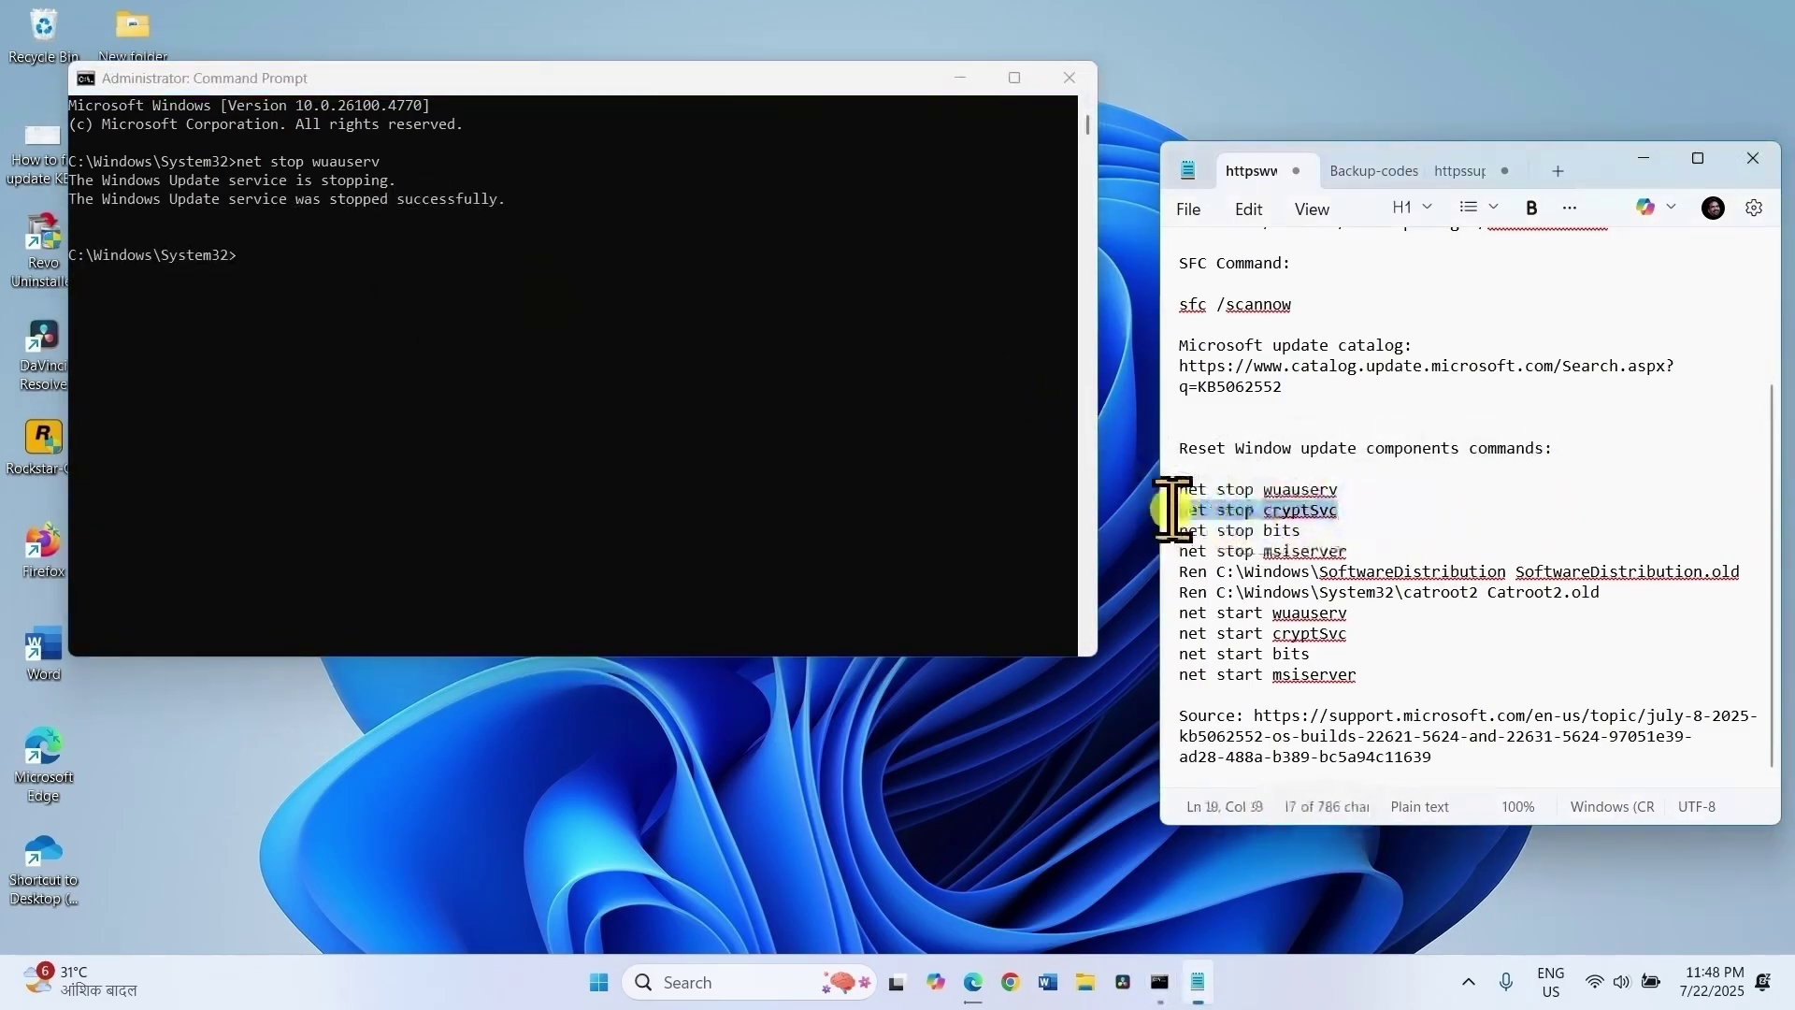
right_click(1188, 510)
left_click(1262, 125)
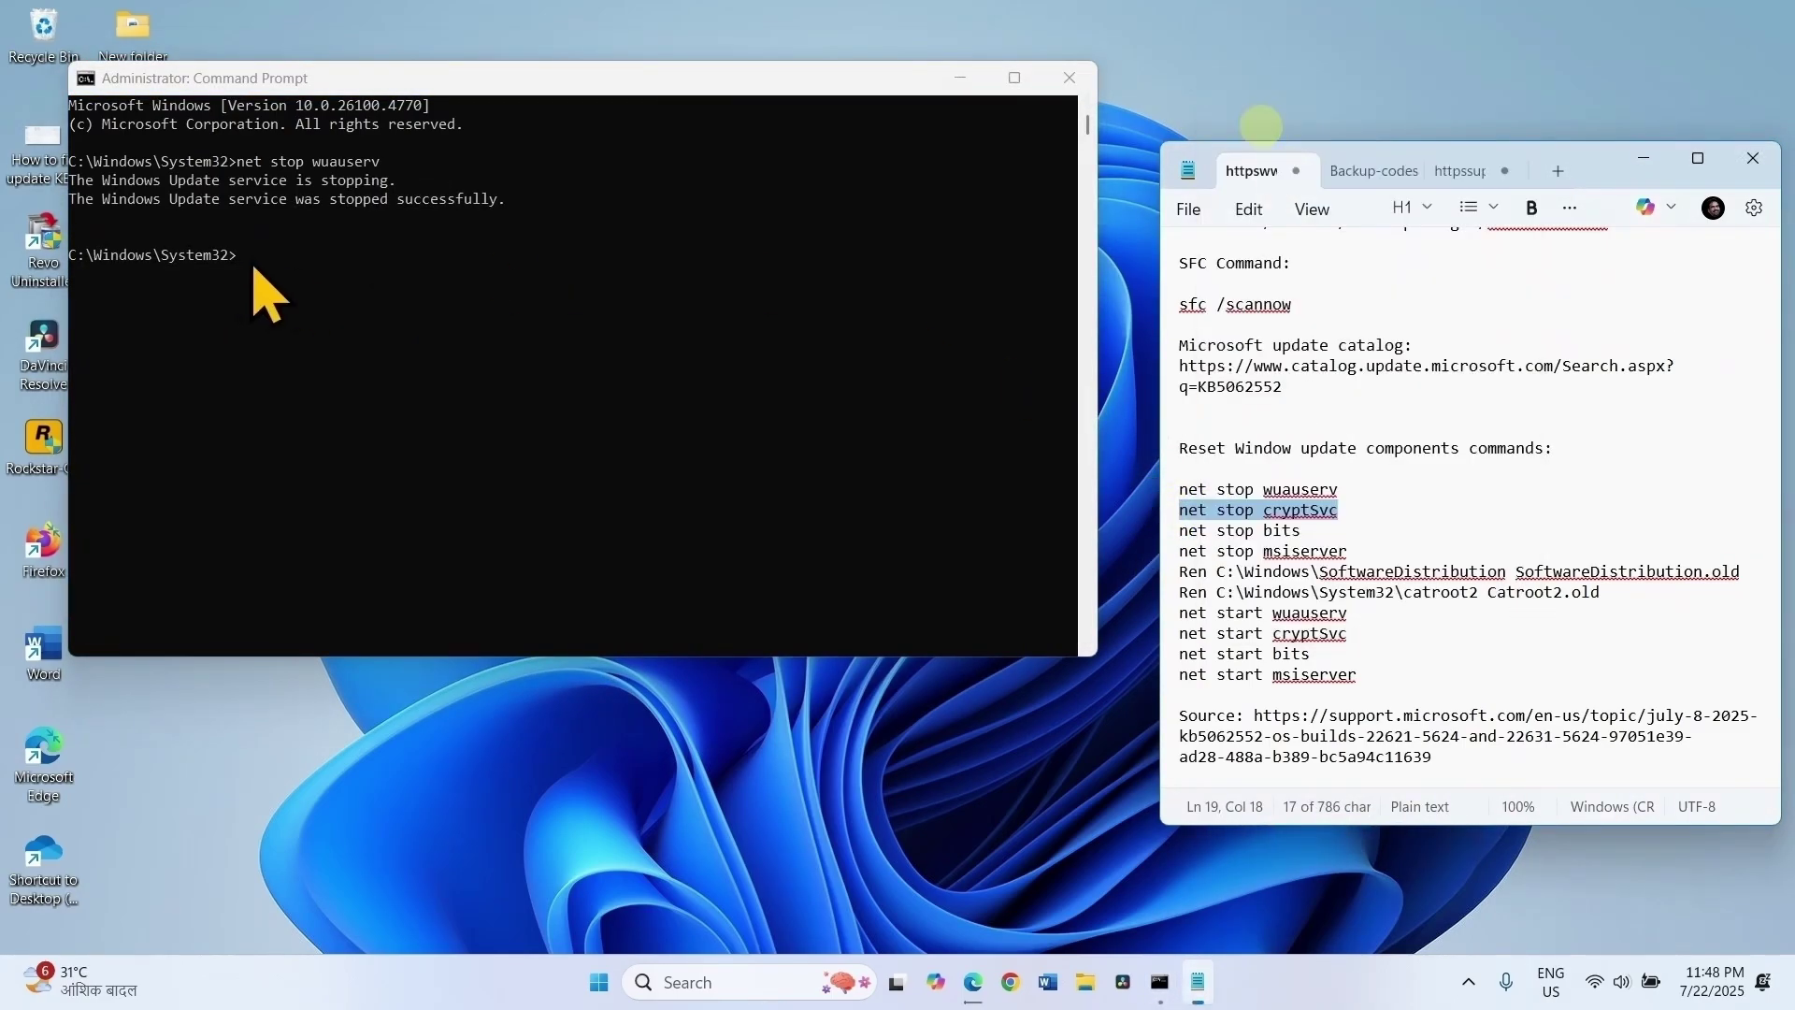
left_click(260, 269)
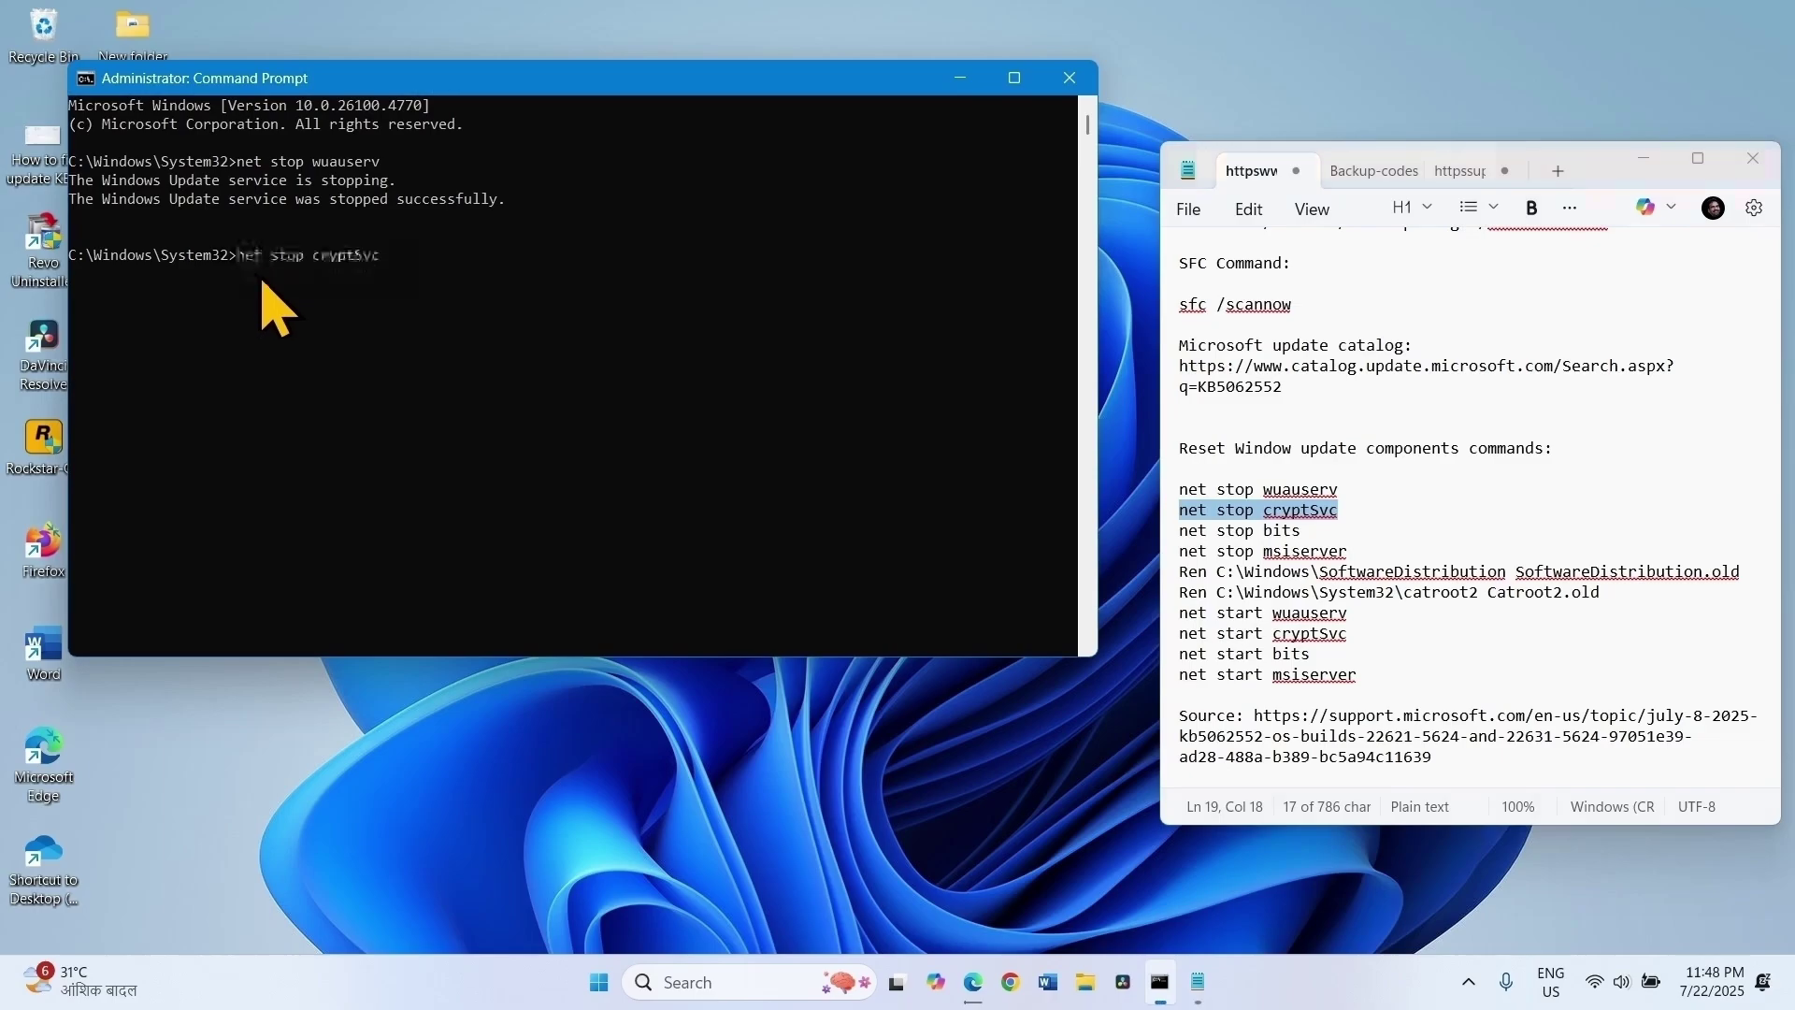
key("Return")
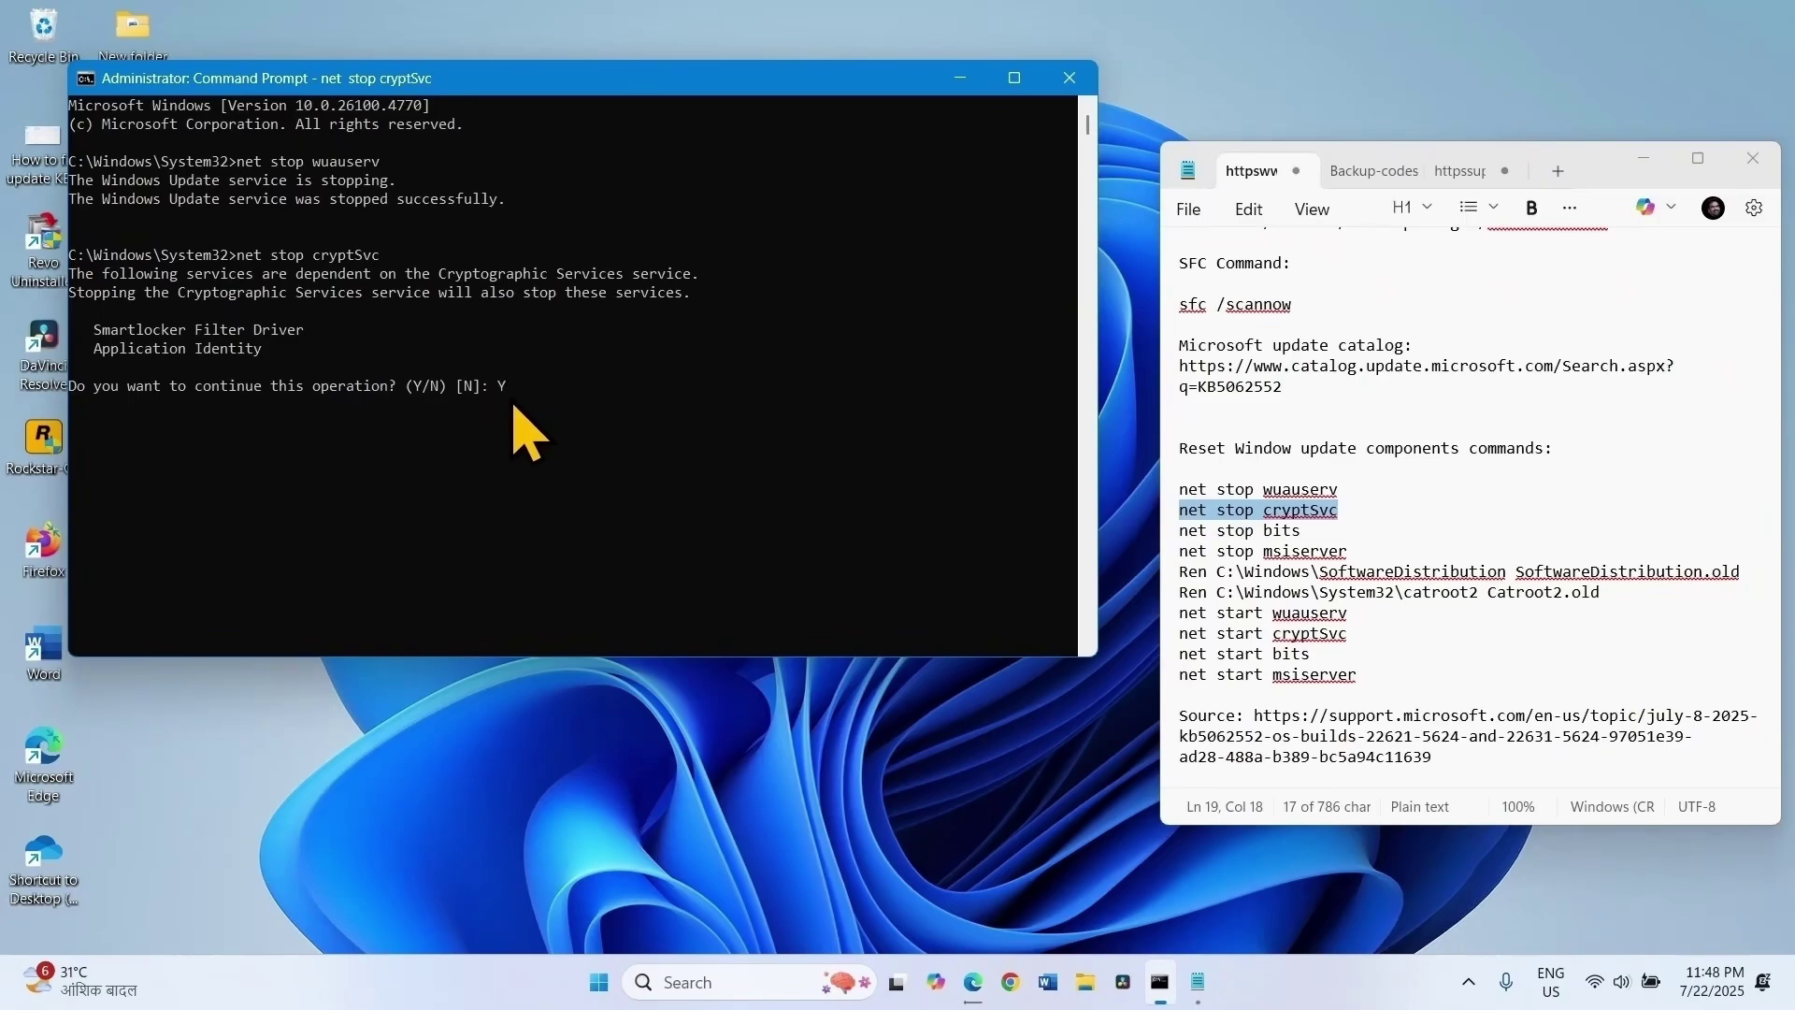
key("Return")
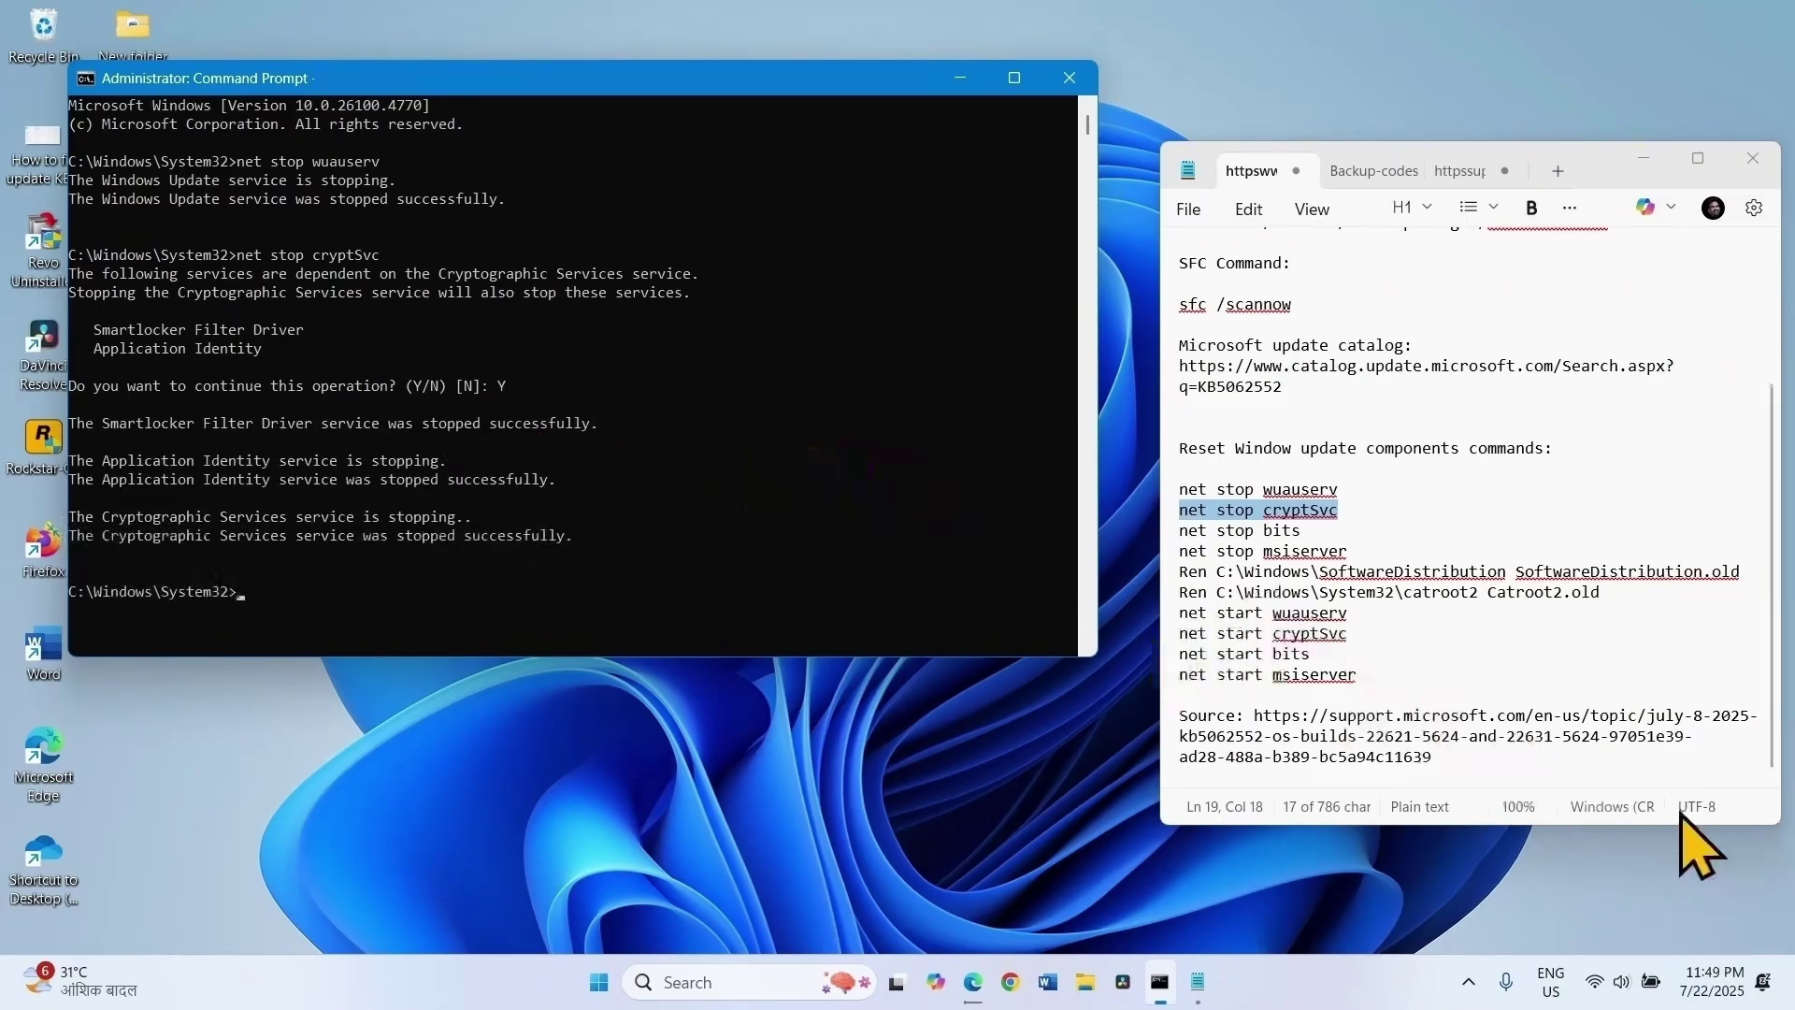
- Run 'net stop bits', which reports BITS is not started, then select all ten reset commands
left_click(1348, 533)
right_click(1316, 550)
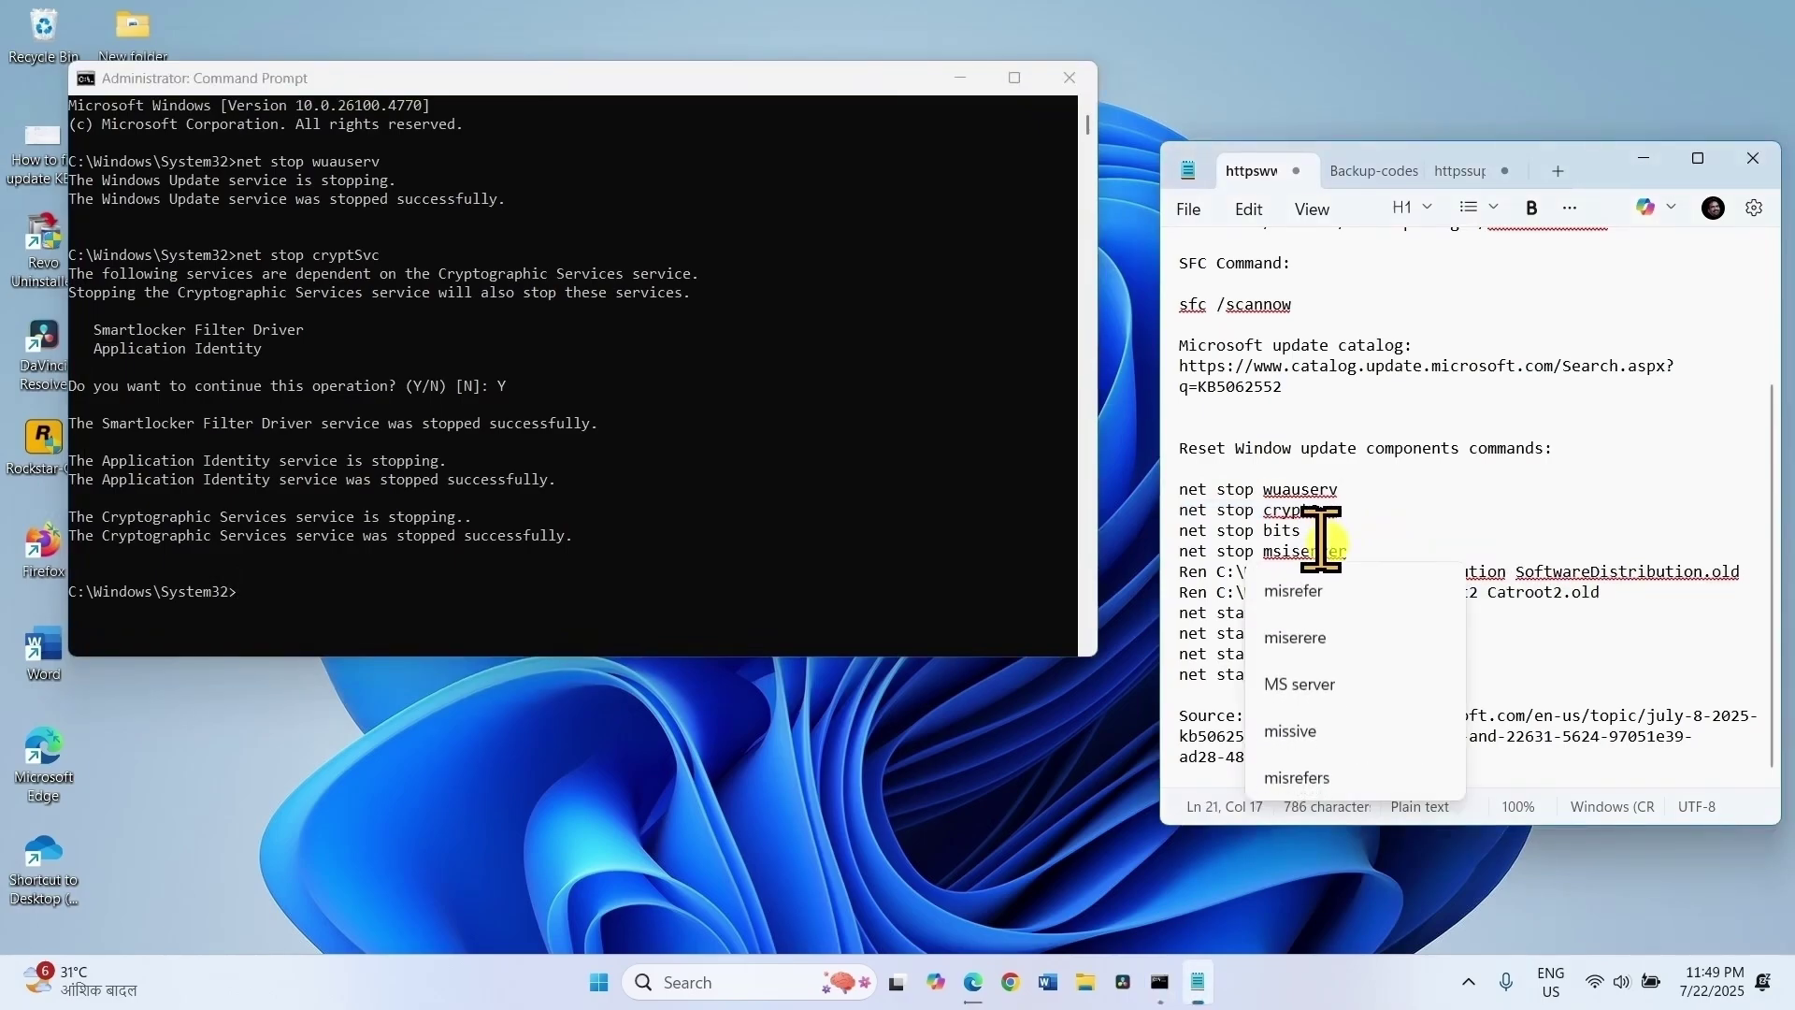
left_click(1319, 535)
left_click_drag(1320, 535, 1176, 530)
right_click(1180, 530)
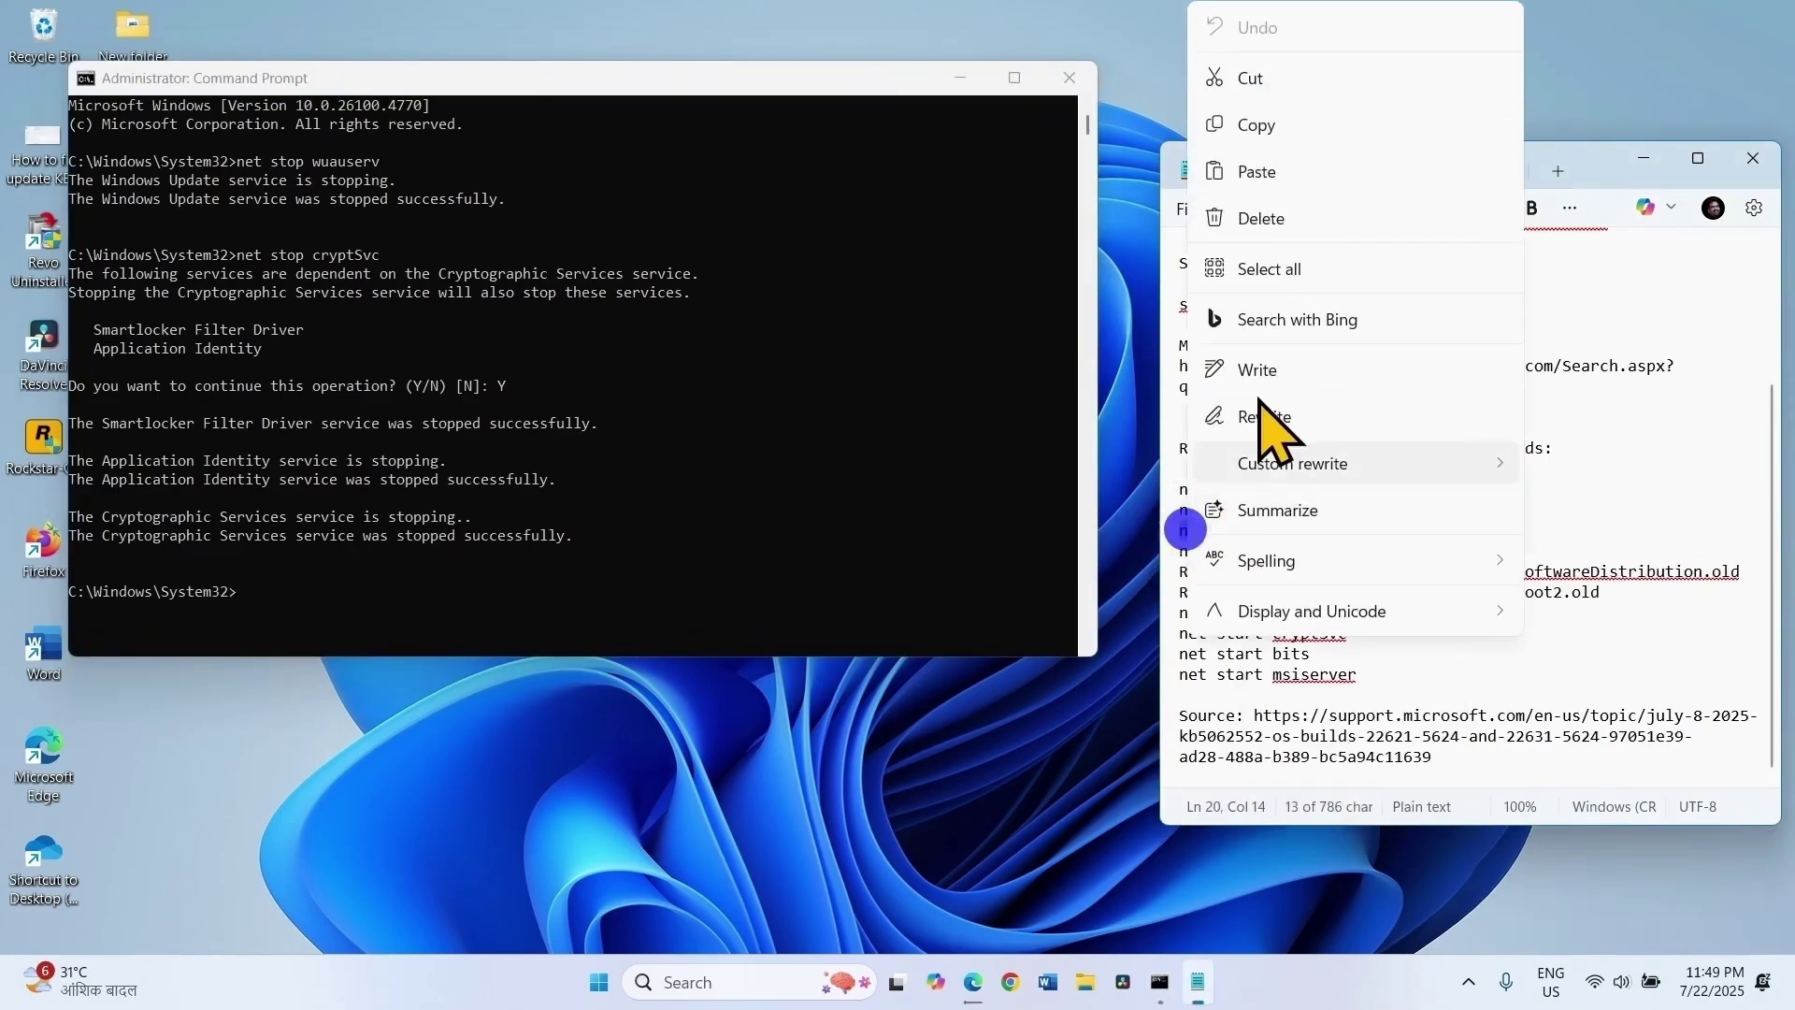
left_click(1279, 125)
left_click(264, 622)
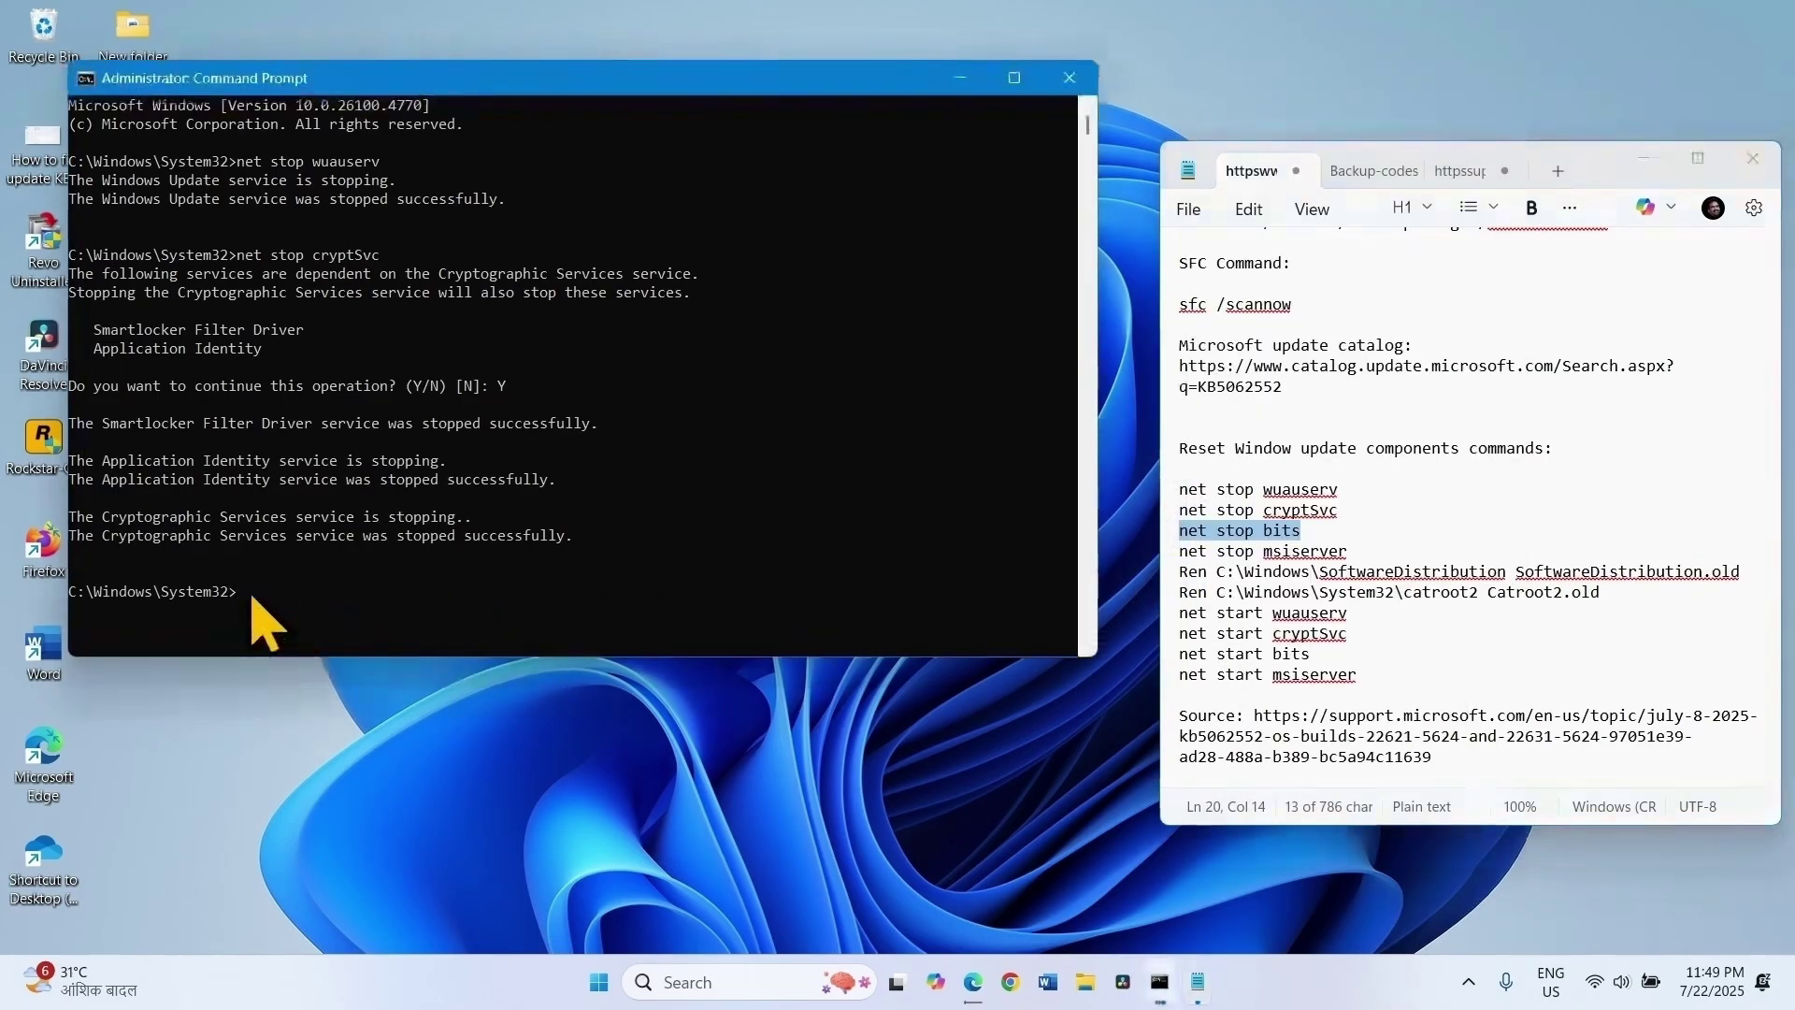
key("Return")
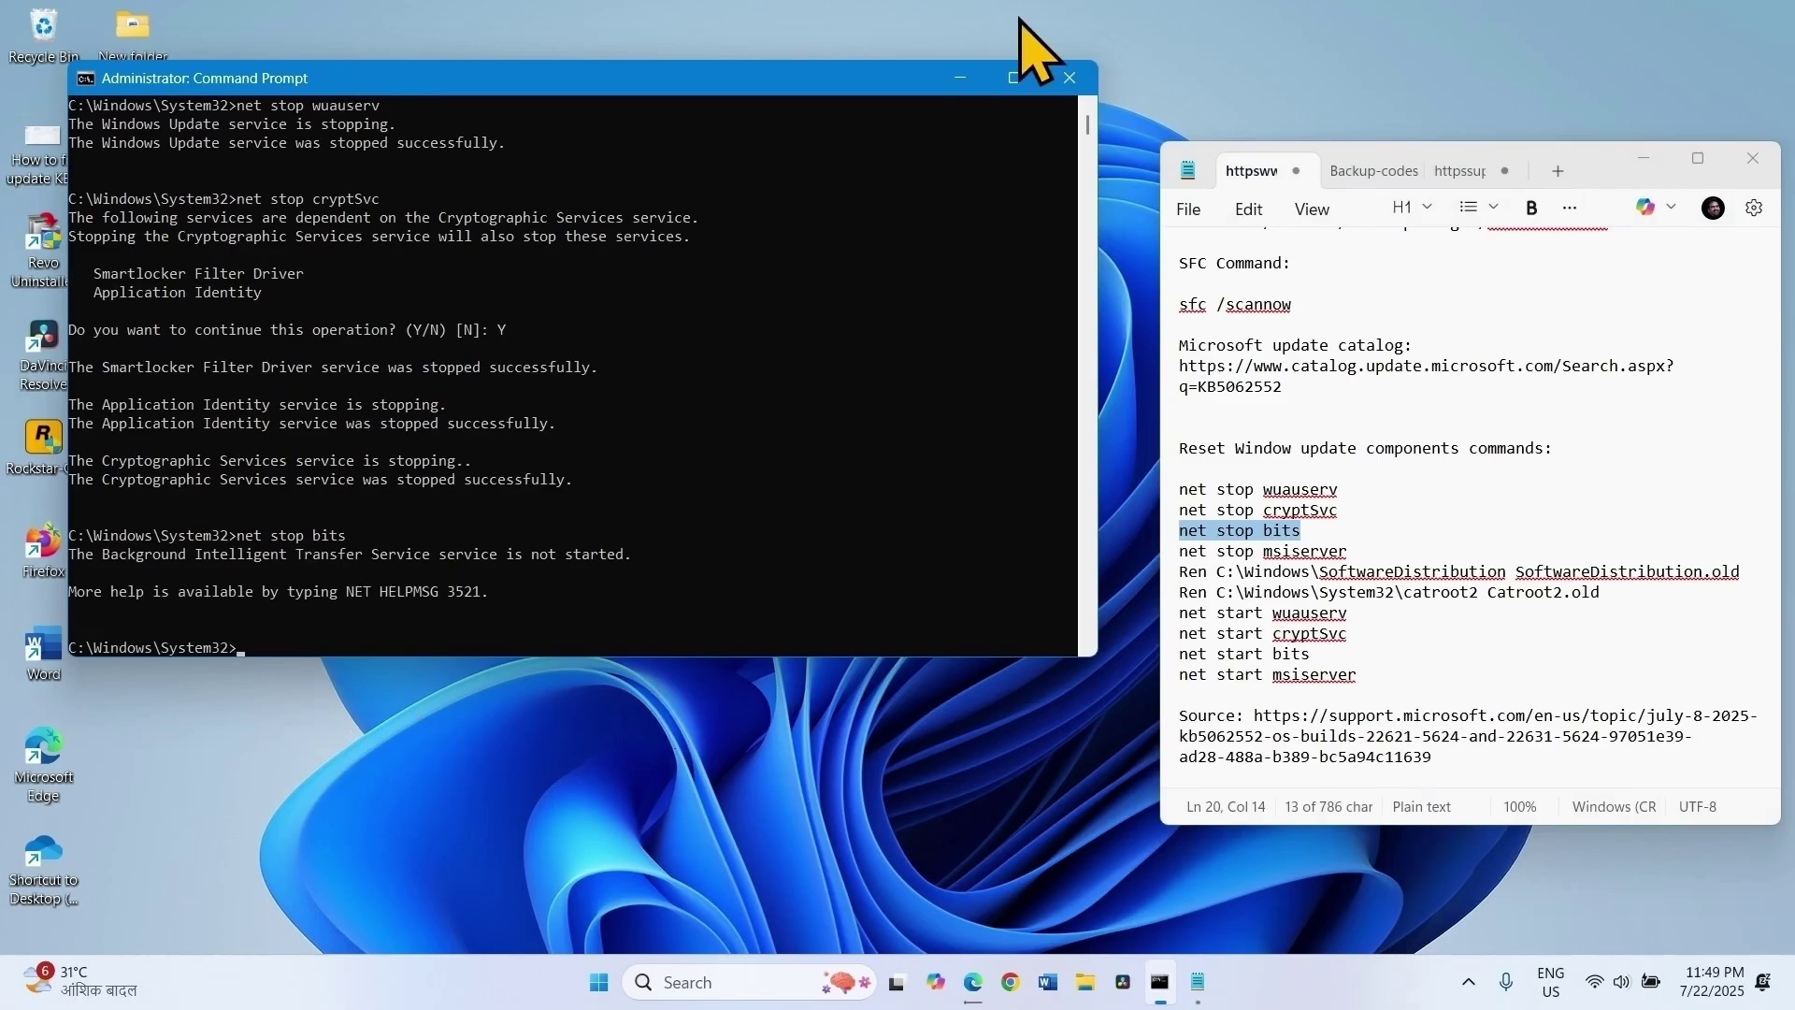
left_click(1364, 673)
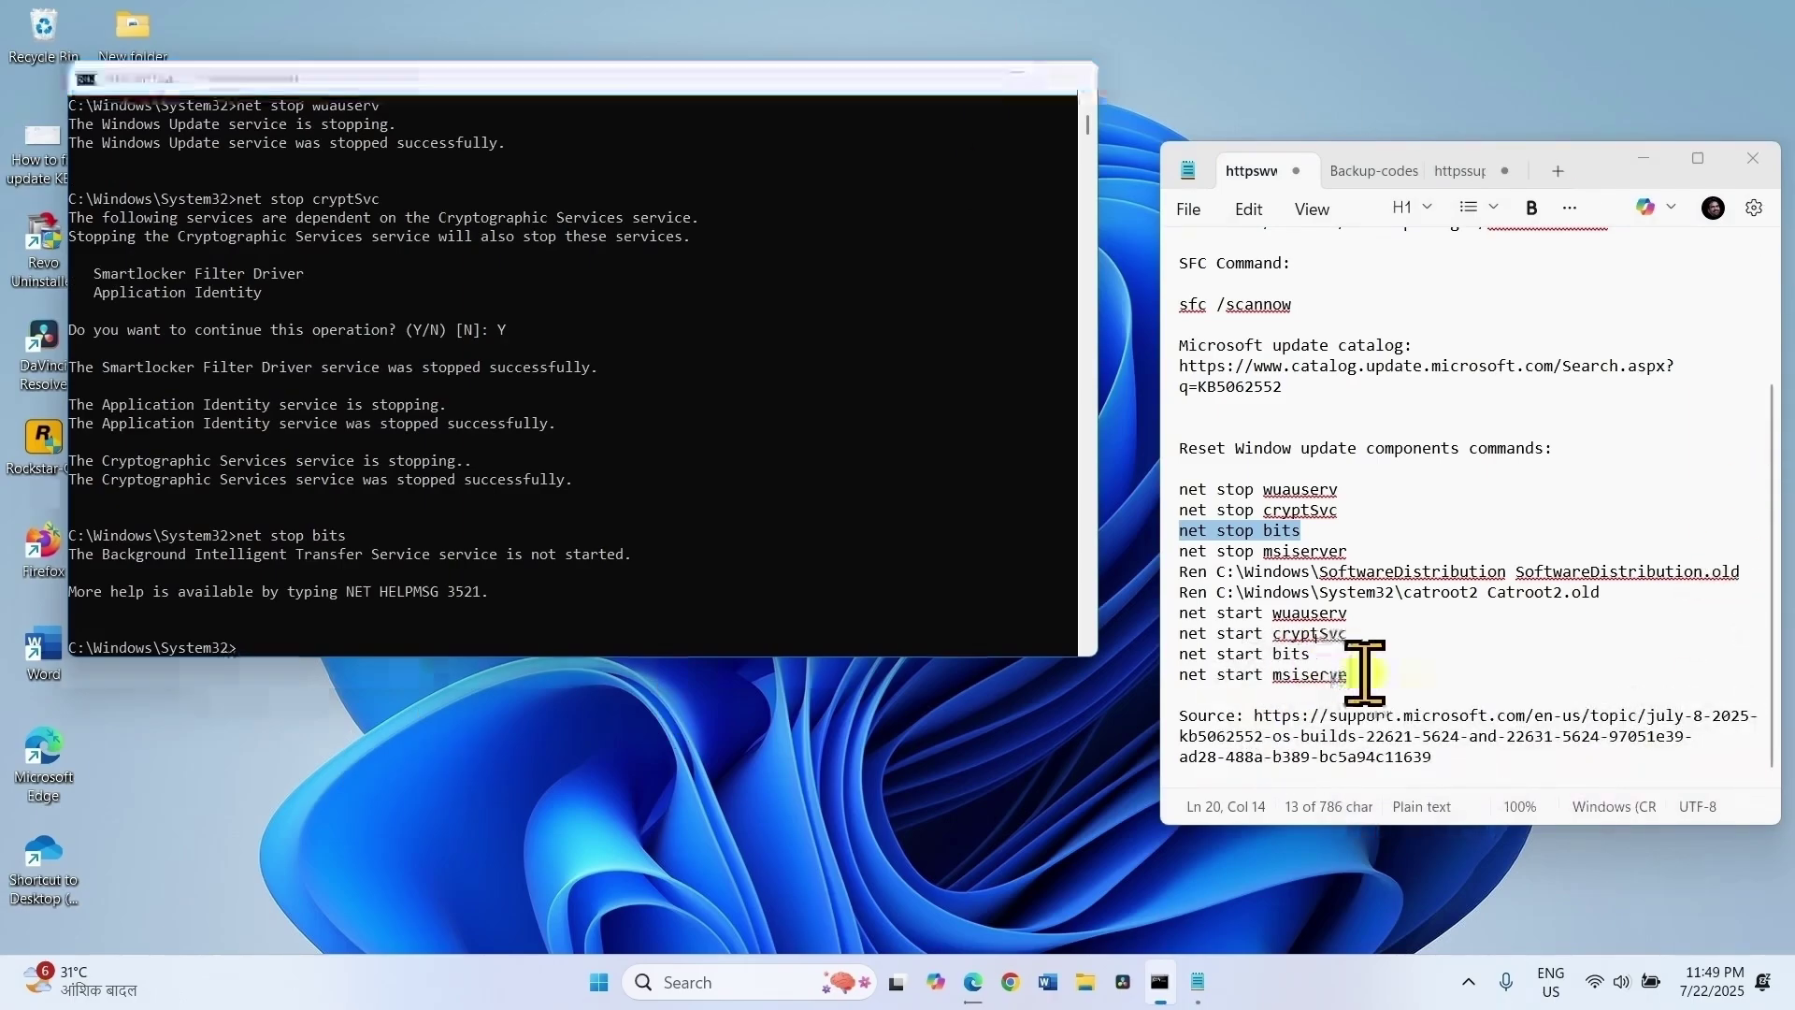
left_click_drag(1364, 673, 1180, 488)
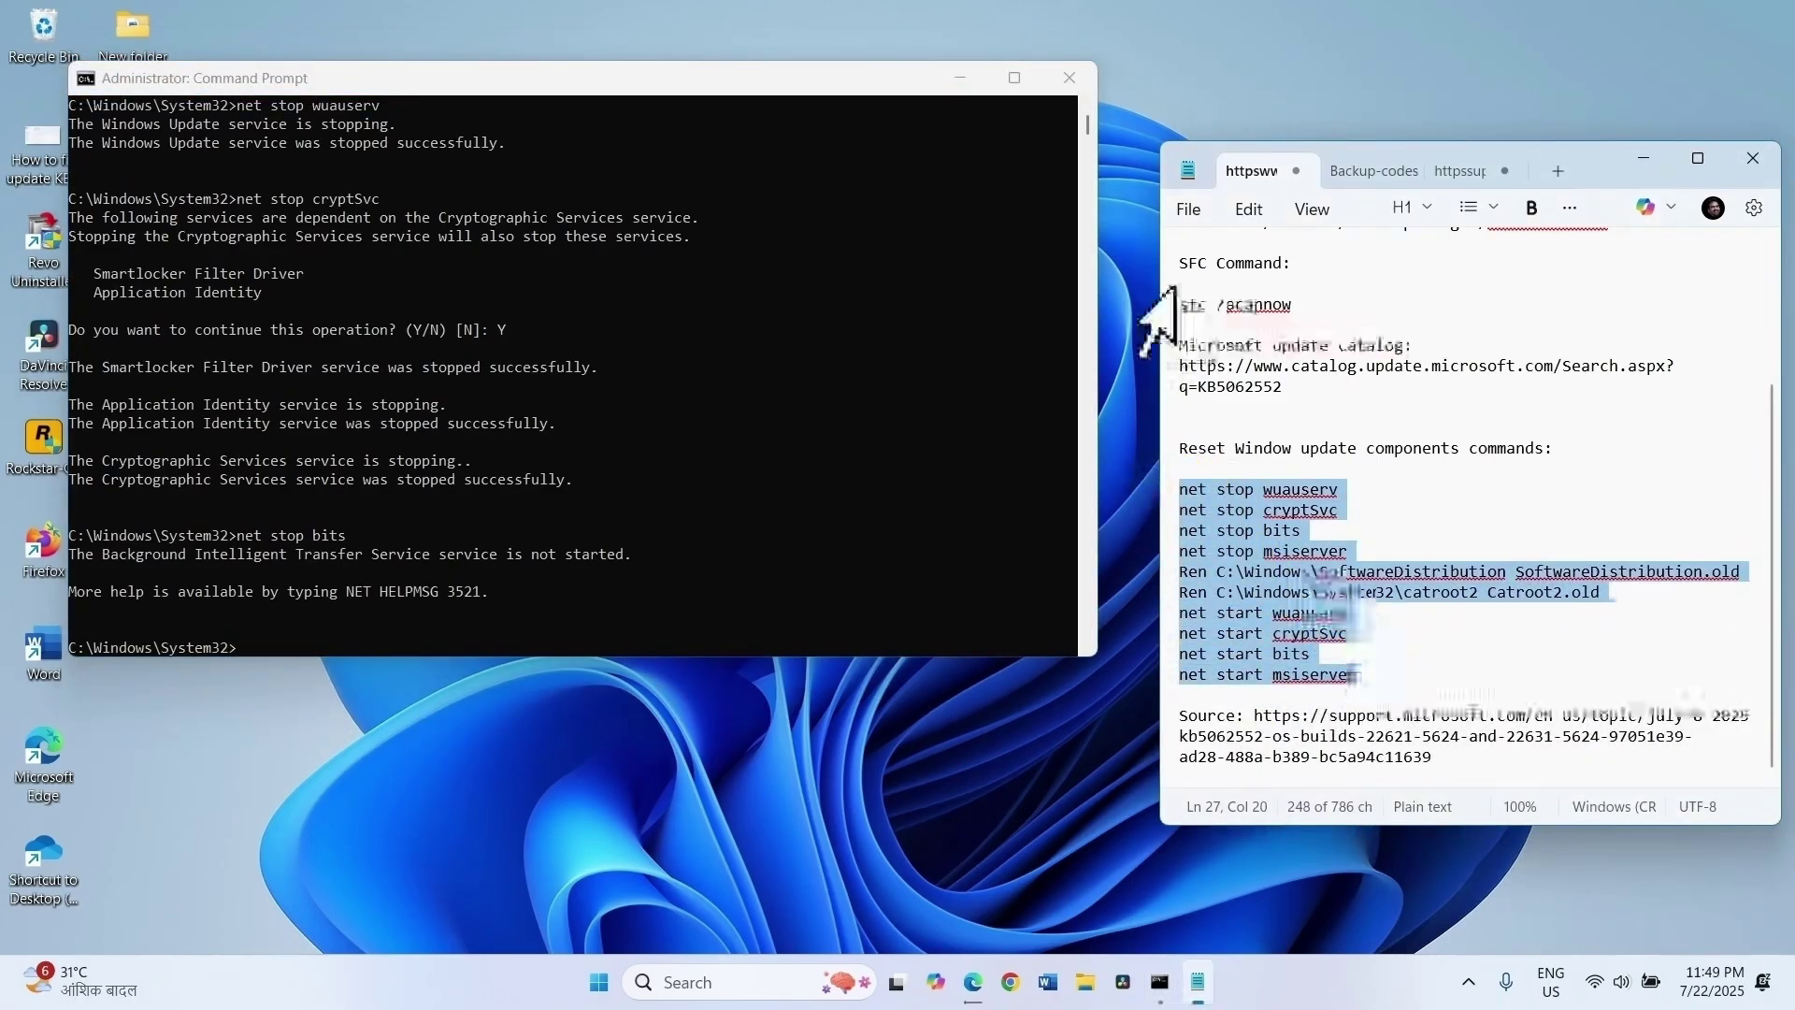
- Close Command Prompt and Notepad, then view and dismiss the Start menu power options
left_click(1070, 78)
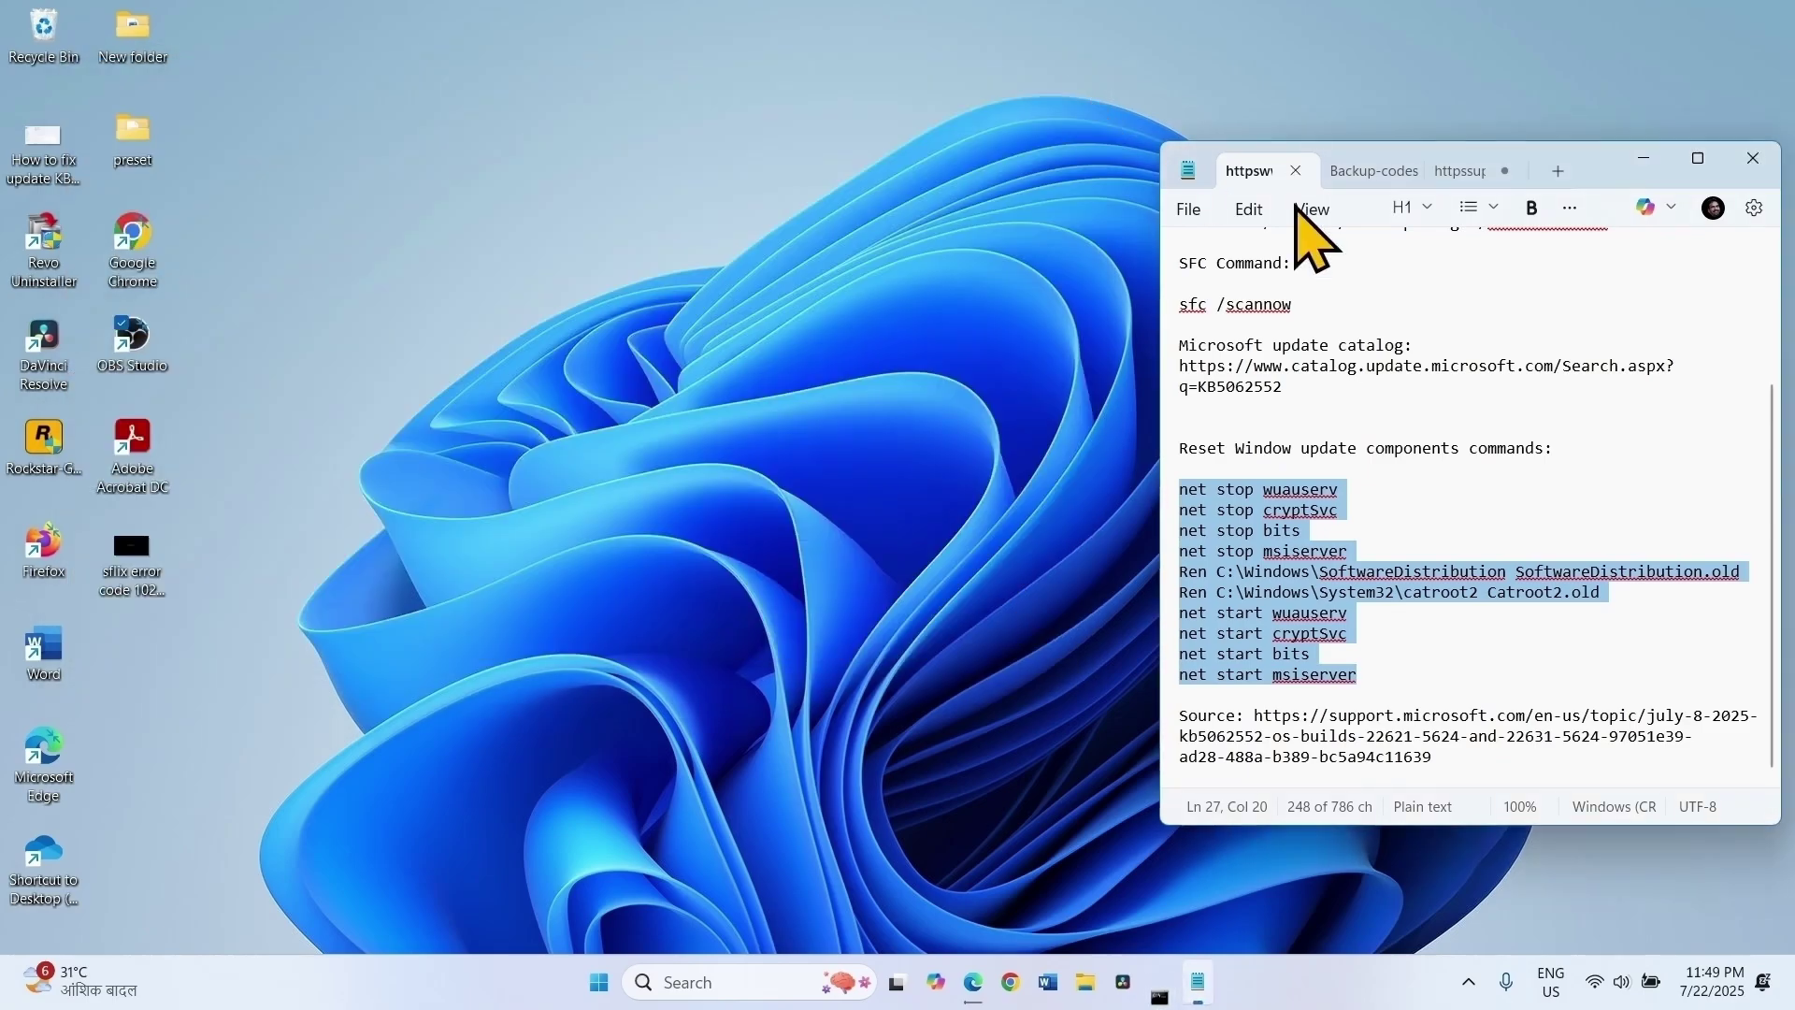
left_click(1754, 161)
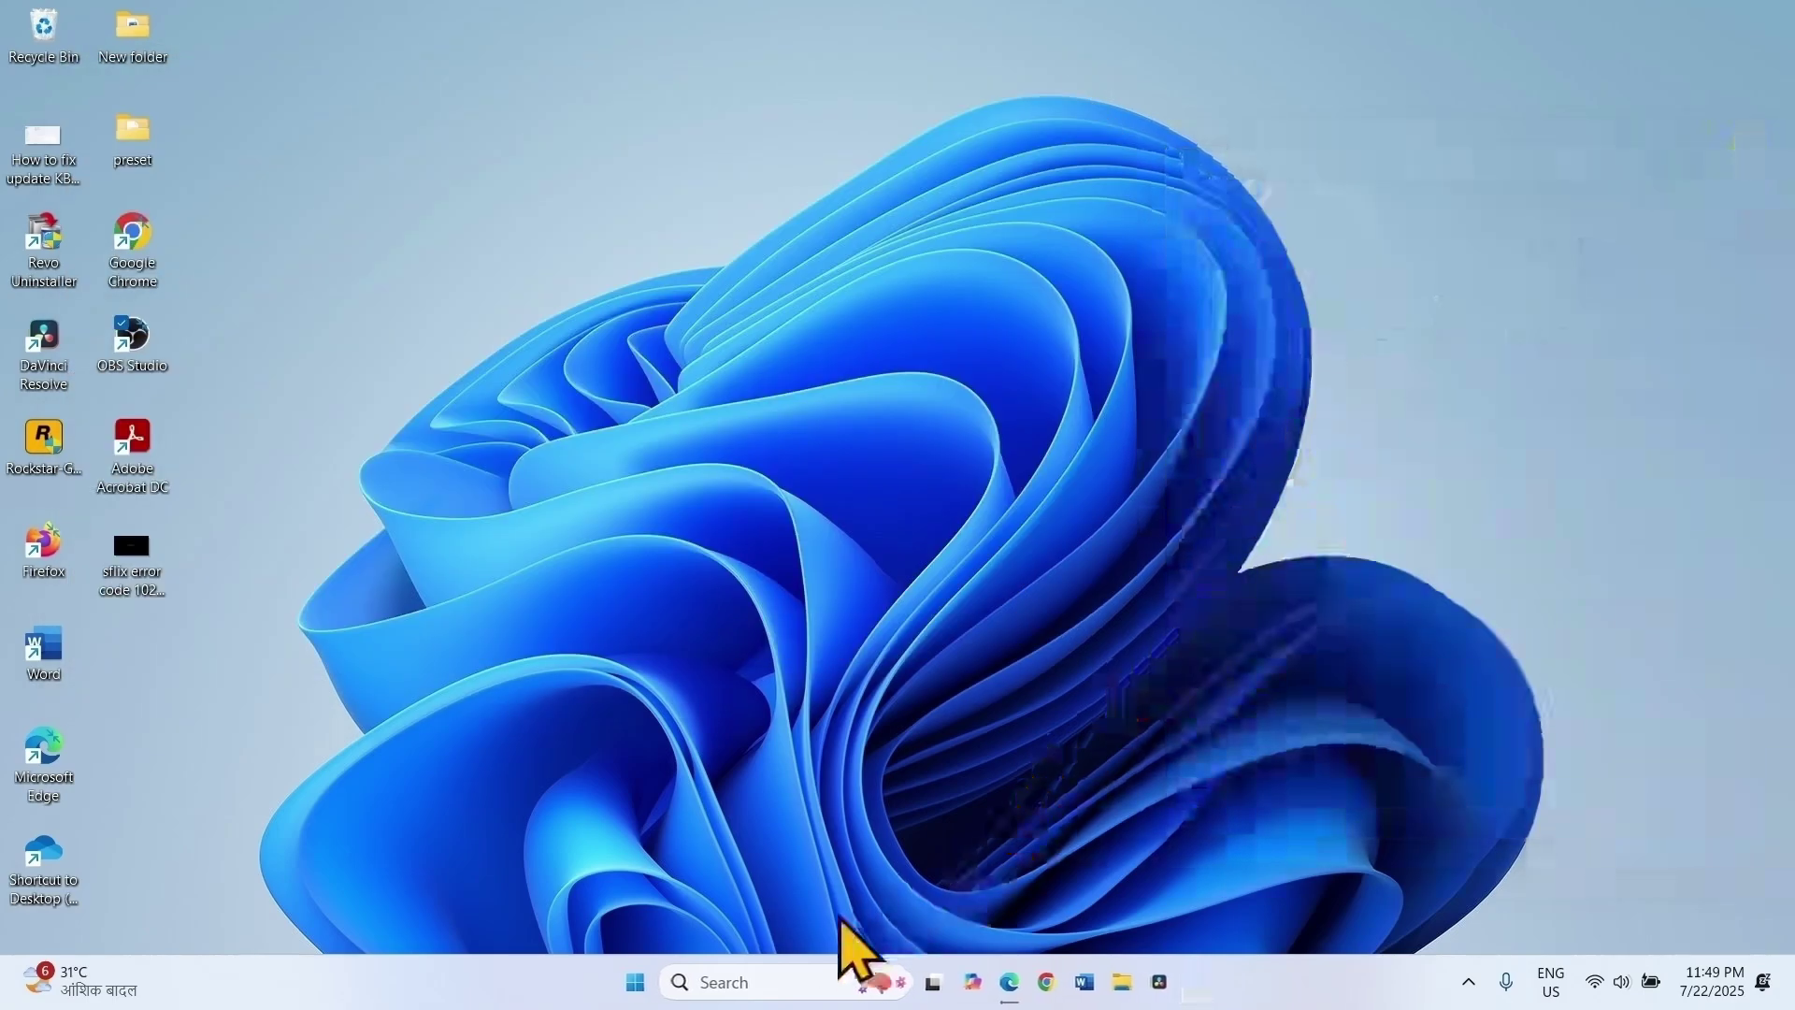
left_click(634, 982)
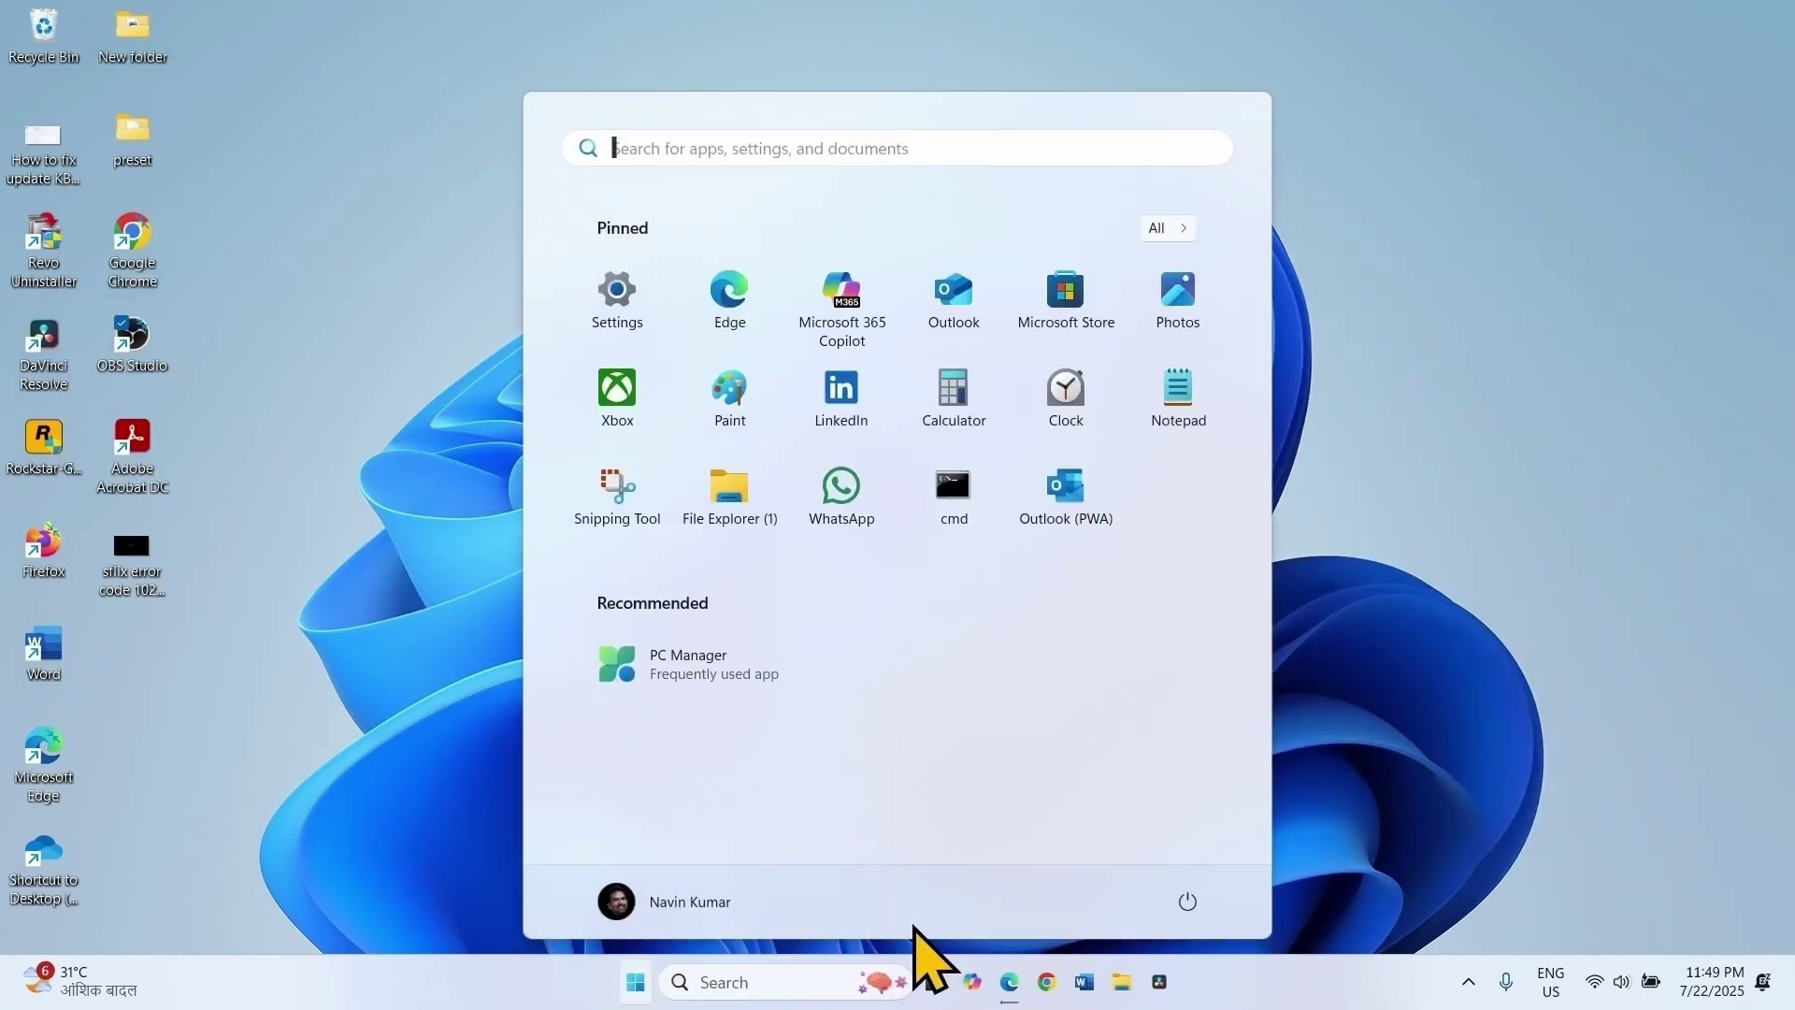
left_click(1187, 901)
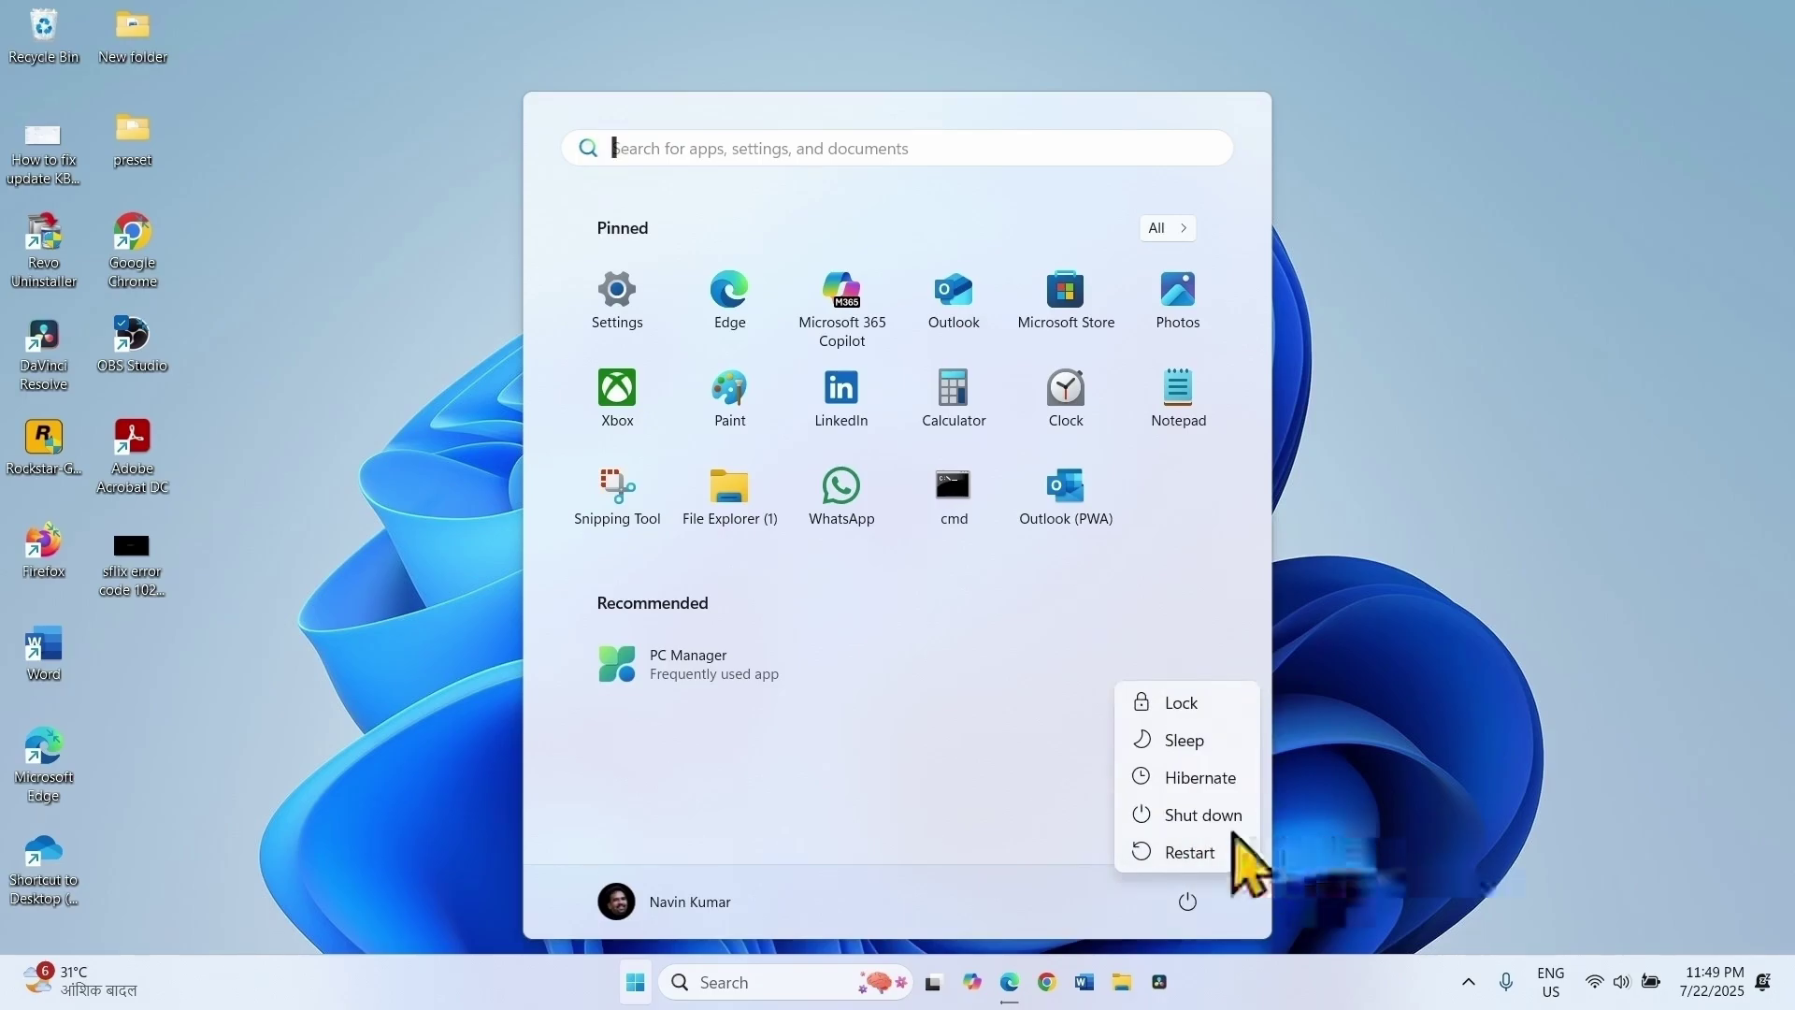
left_click(1502, 761)
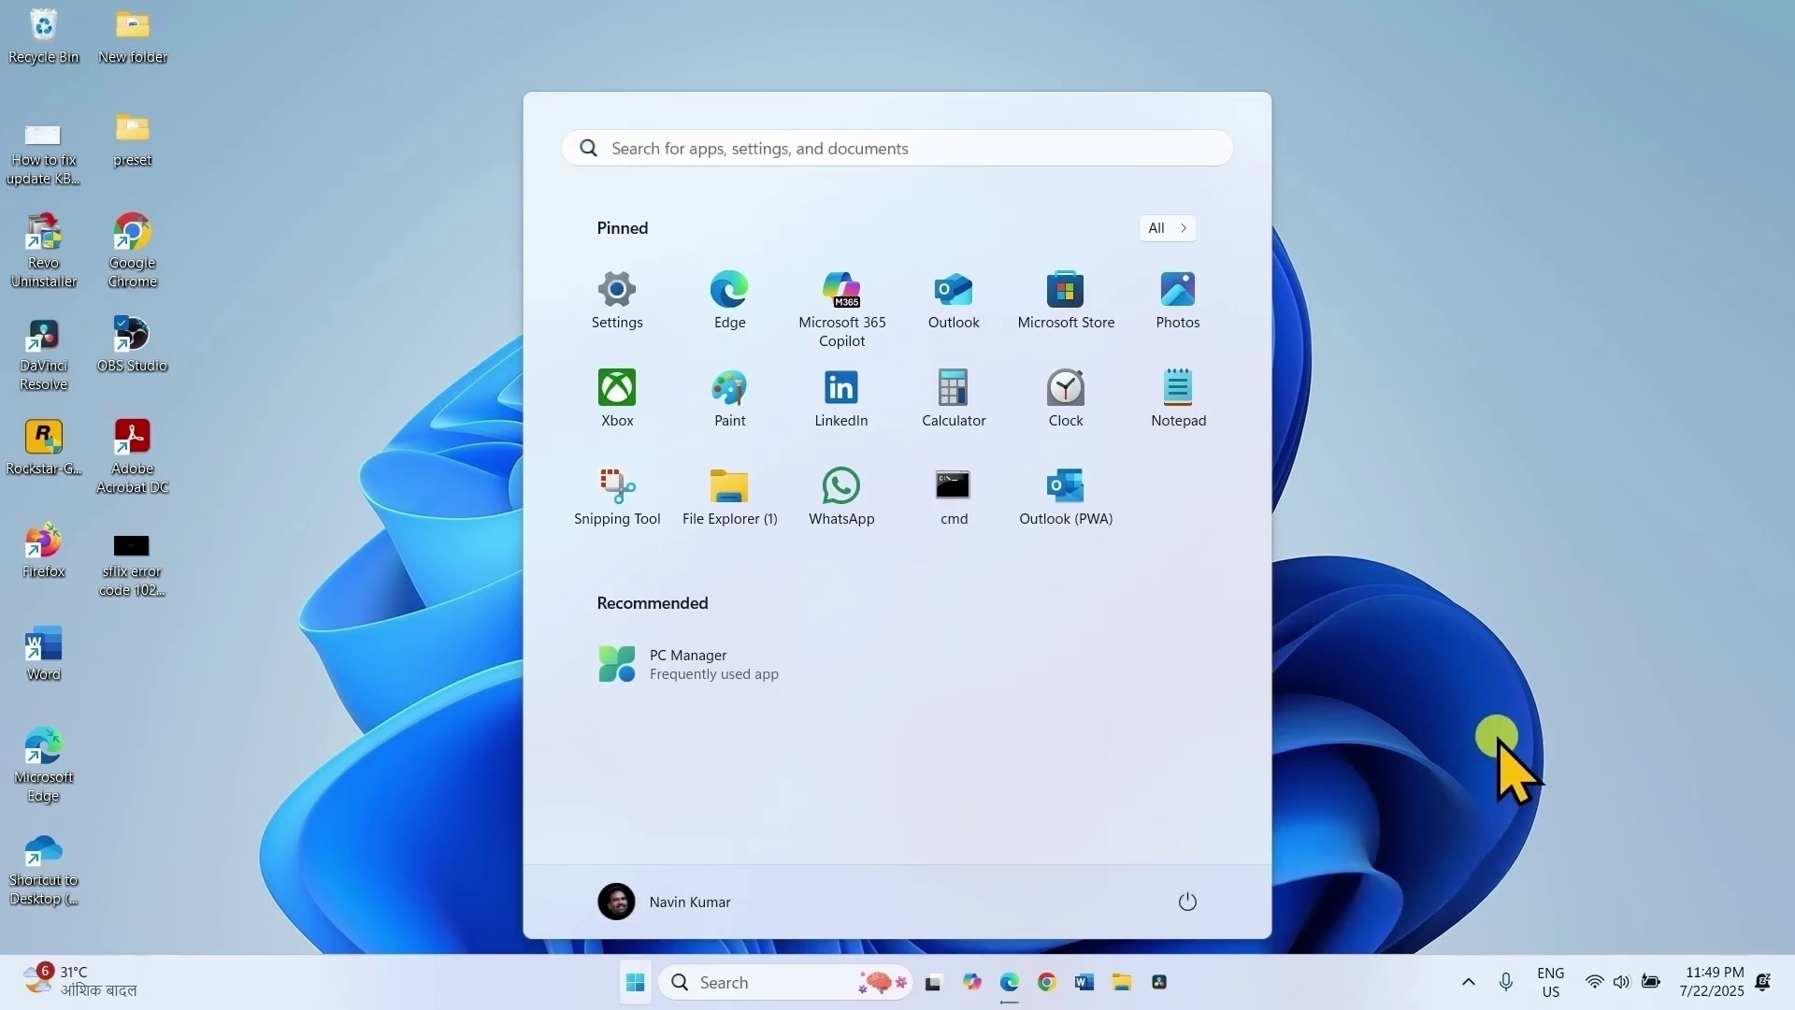
left_click(1503, 761)
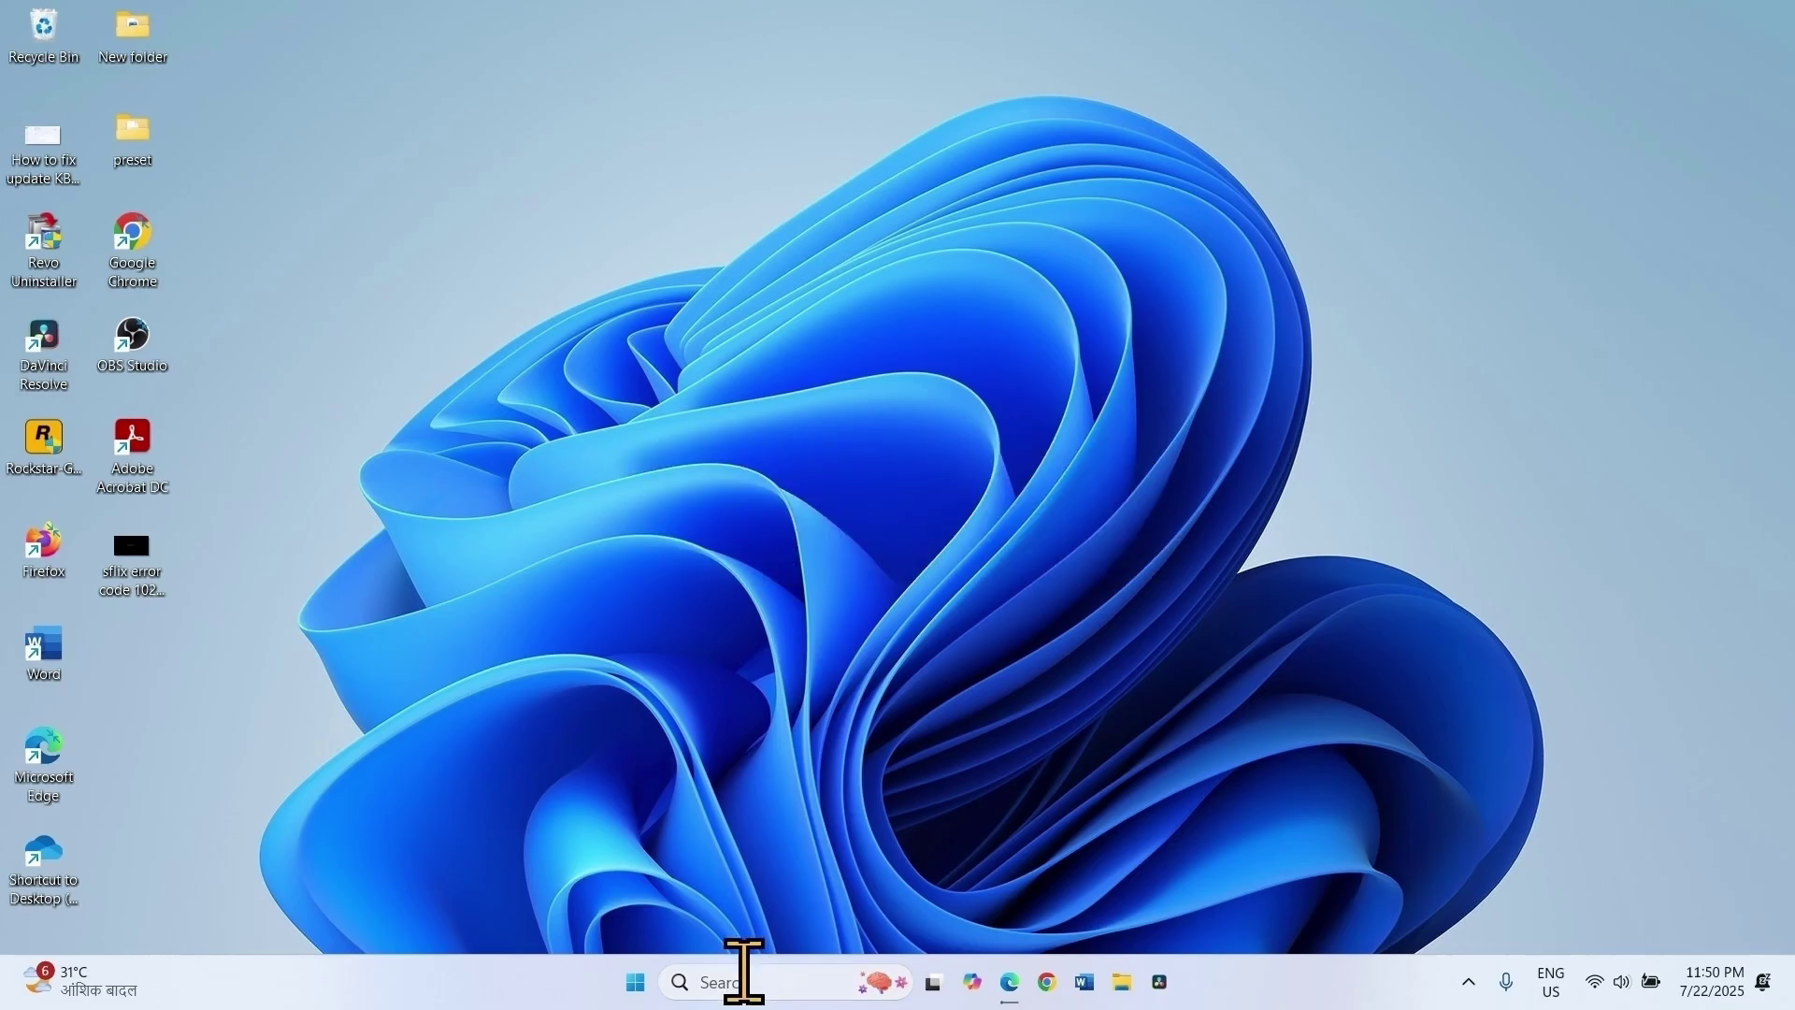
- Search 'services', open the Services console, and open App Readiness properties
left_click(744, 972)
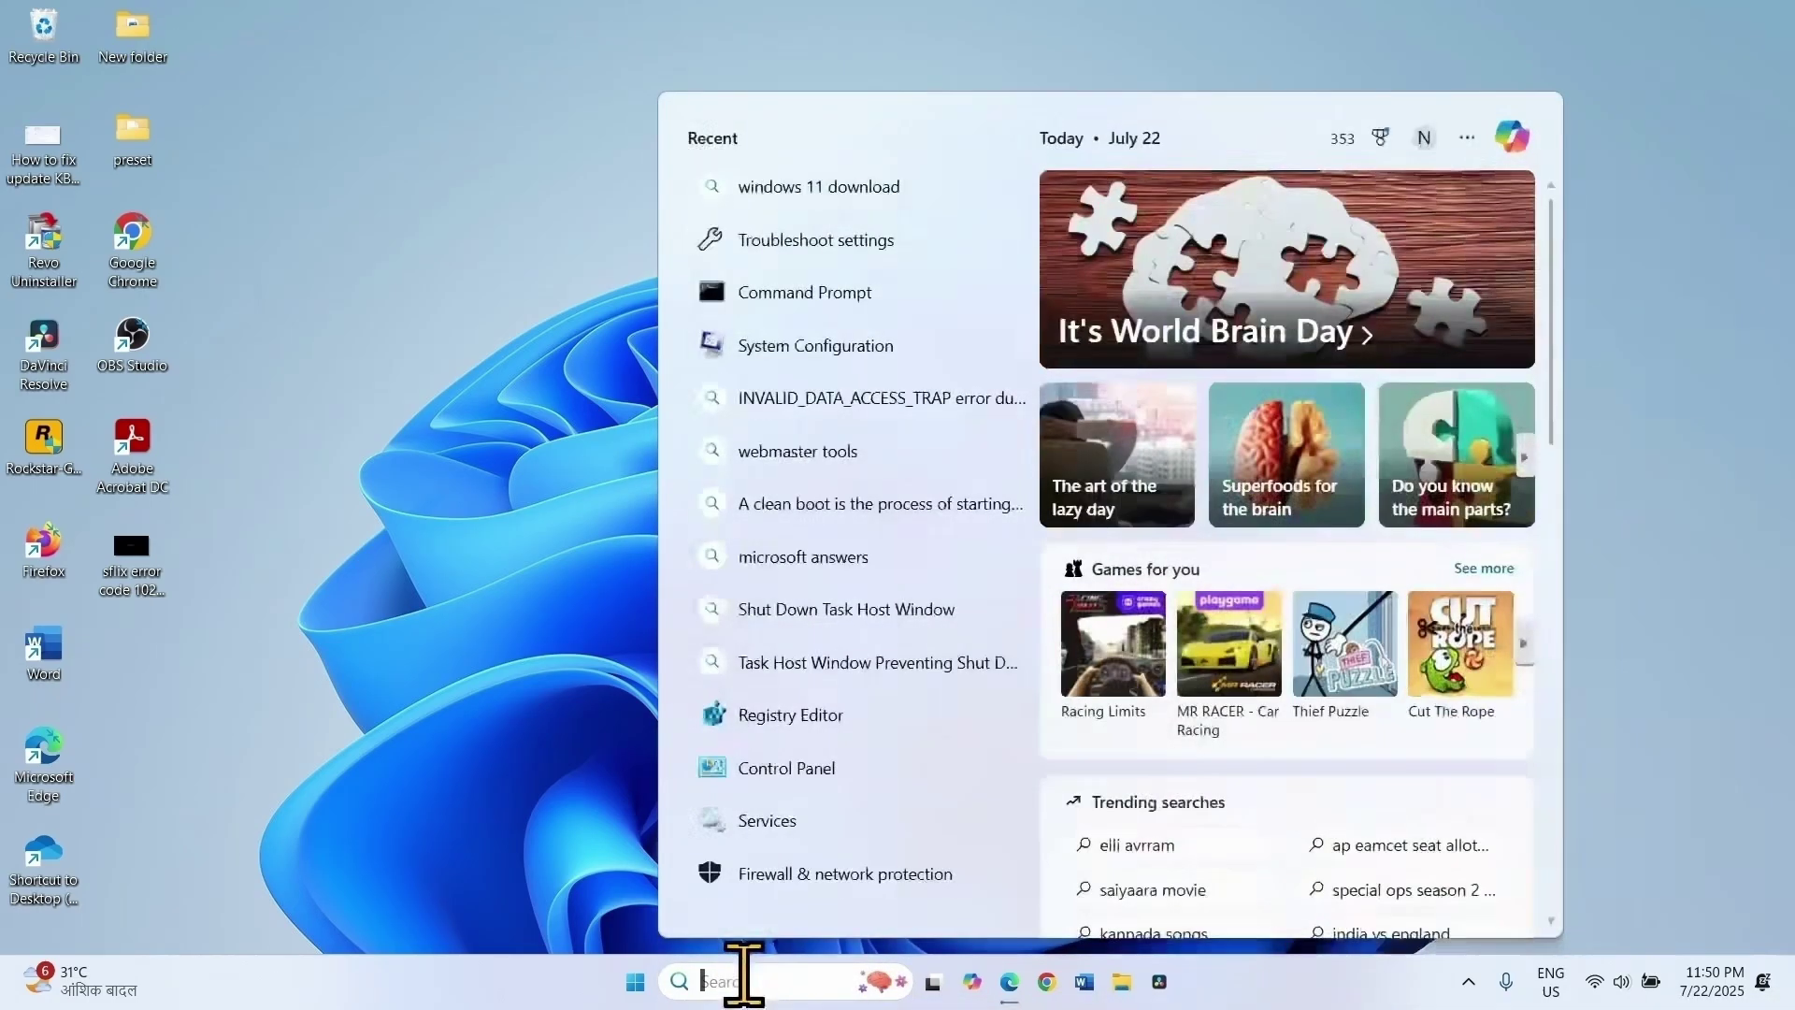
type("servic")
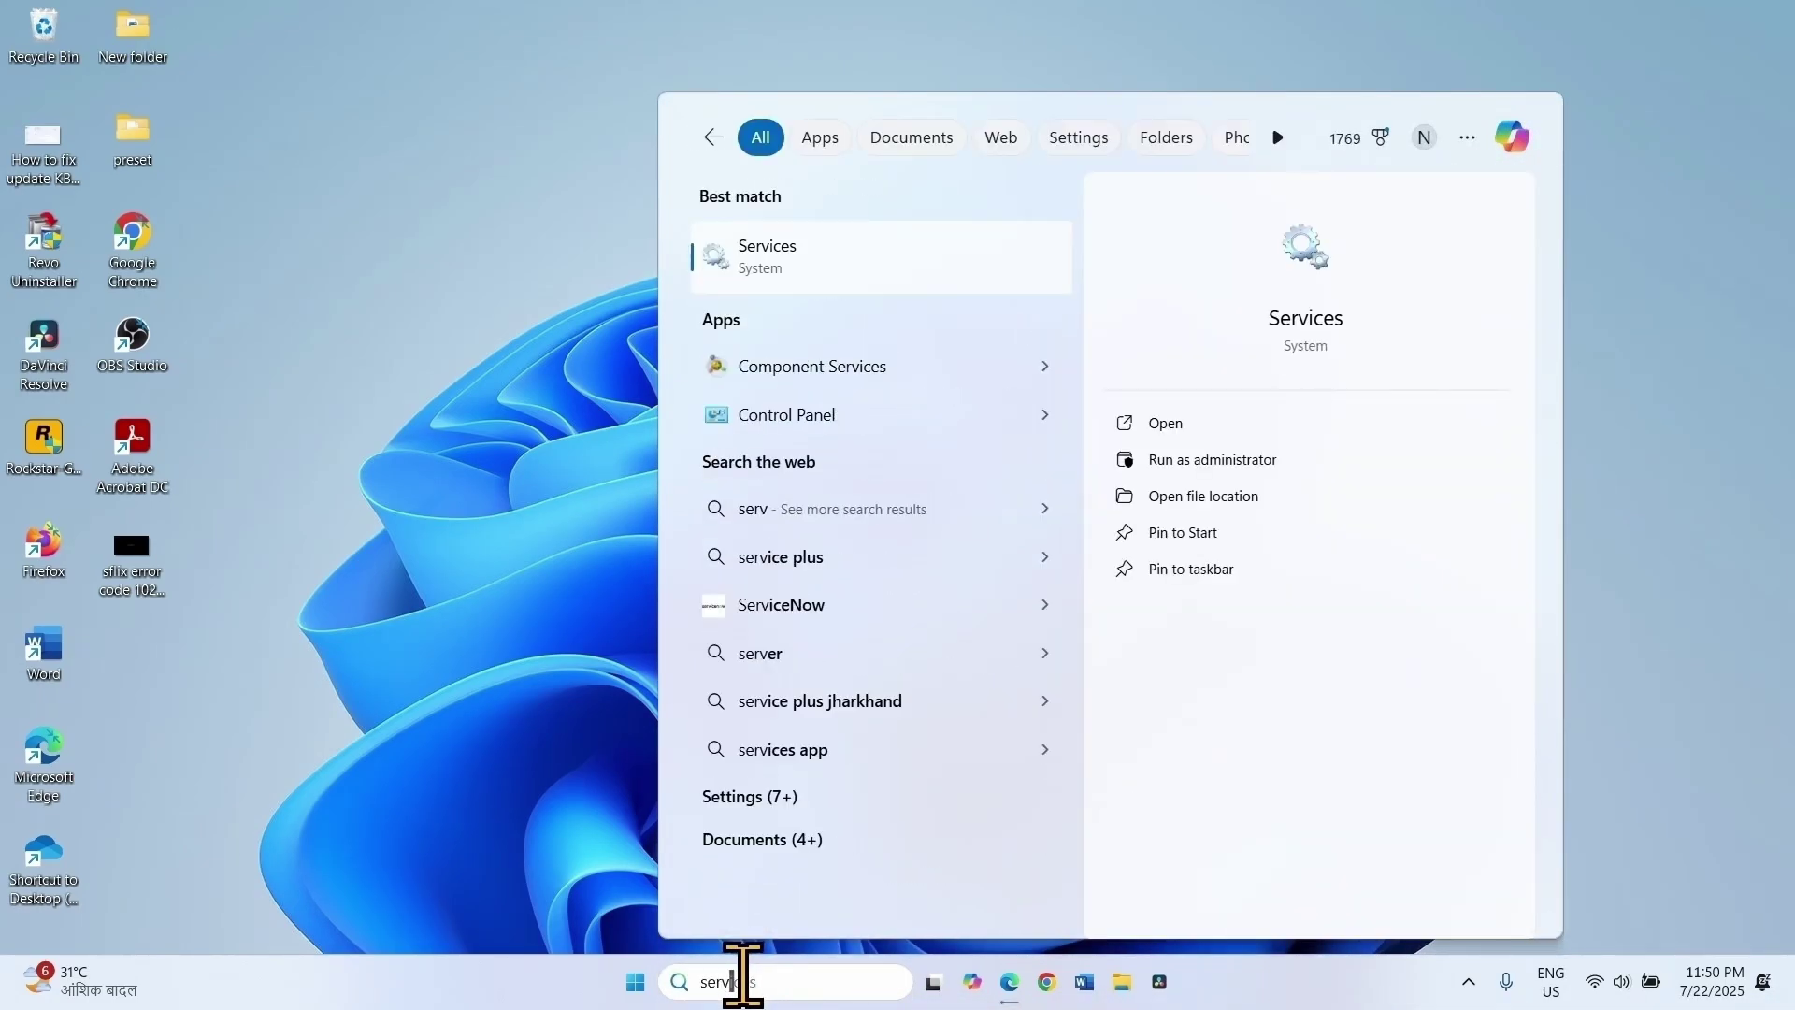
type("es")
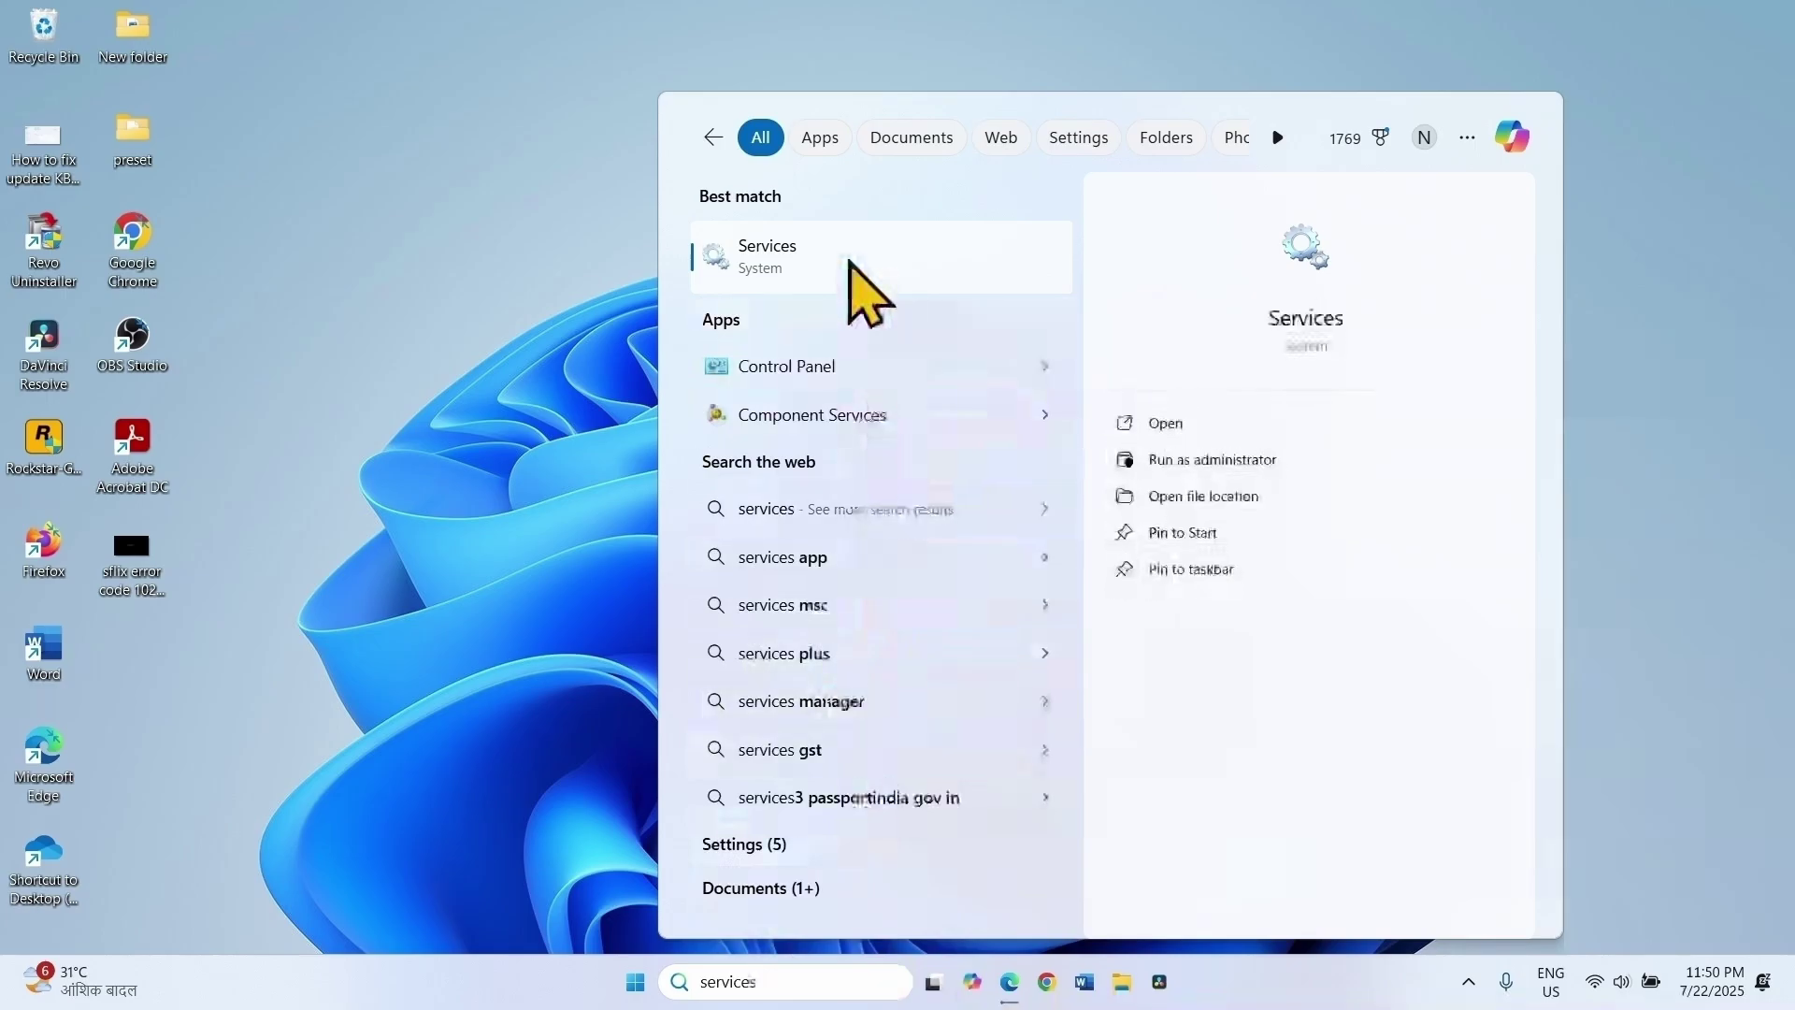
left_click(848, 262)
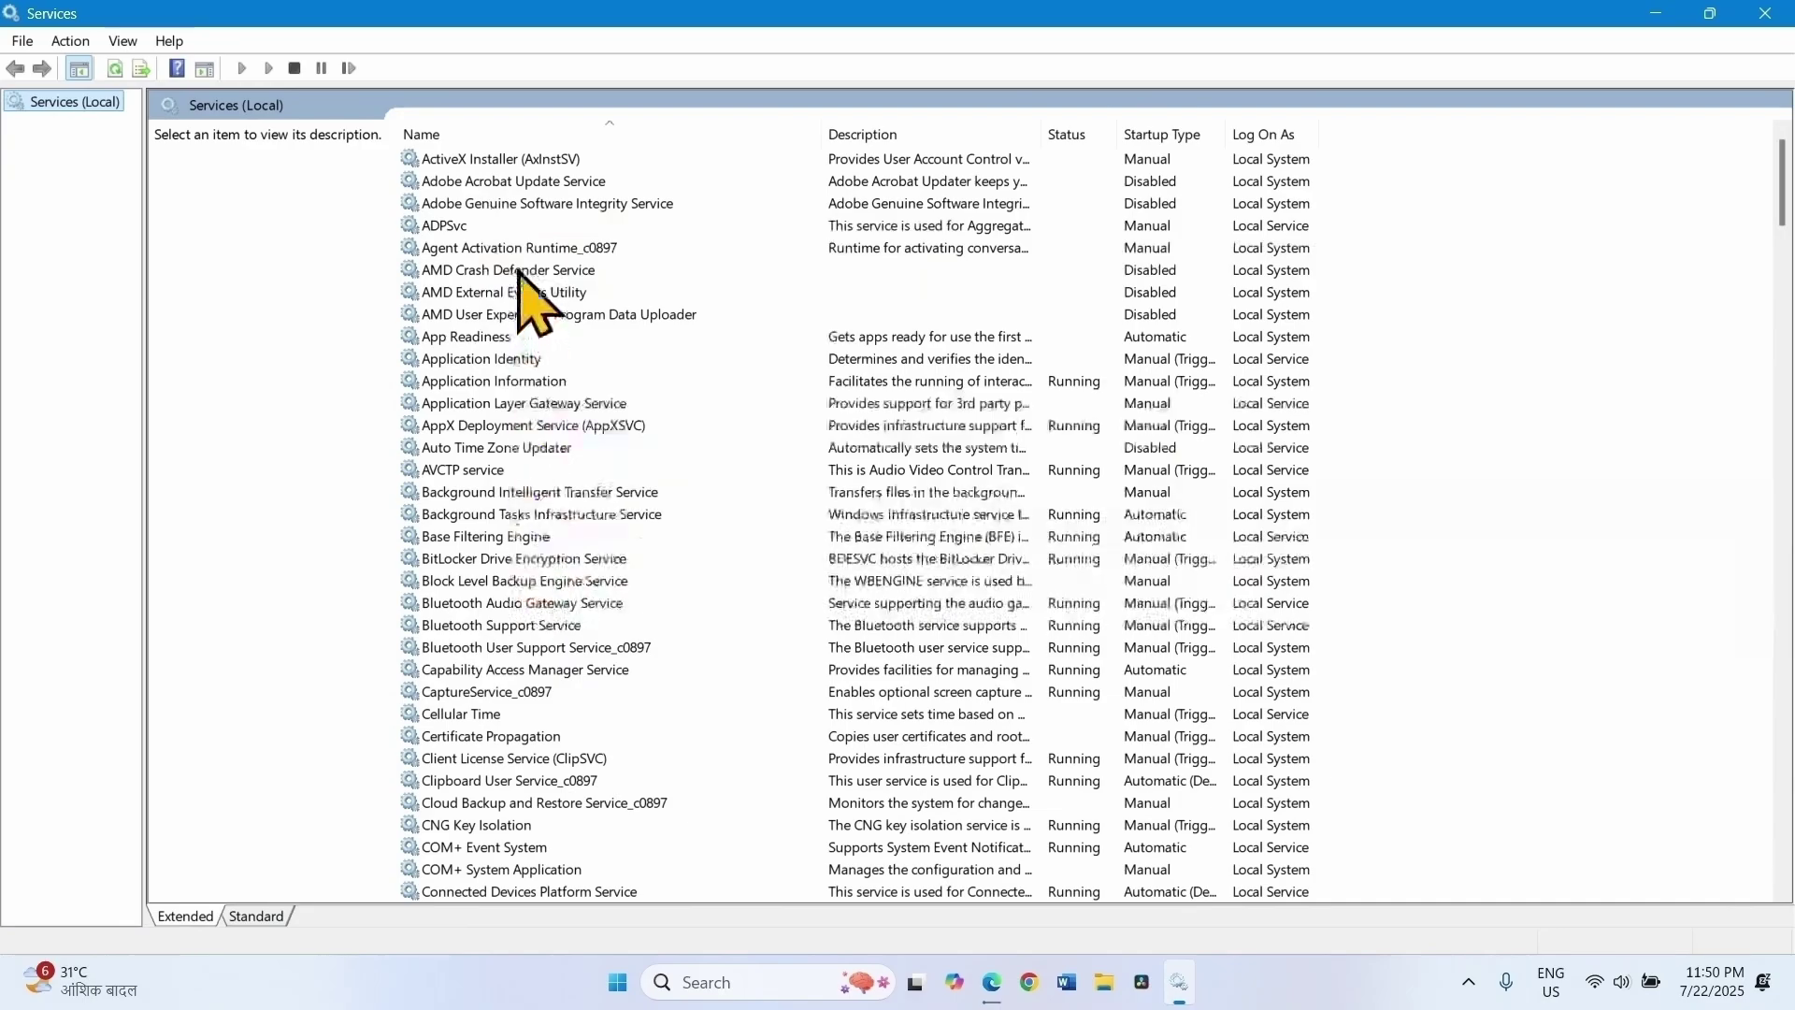
left_click(449, 338)
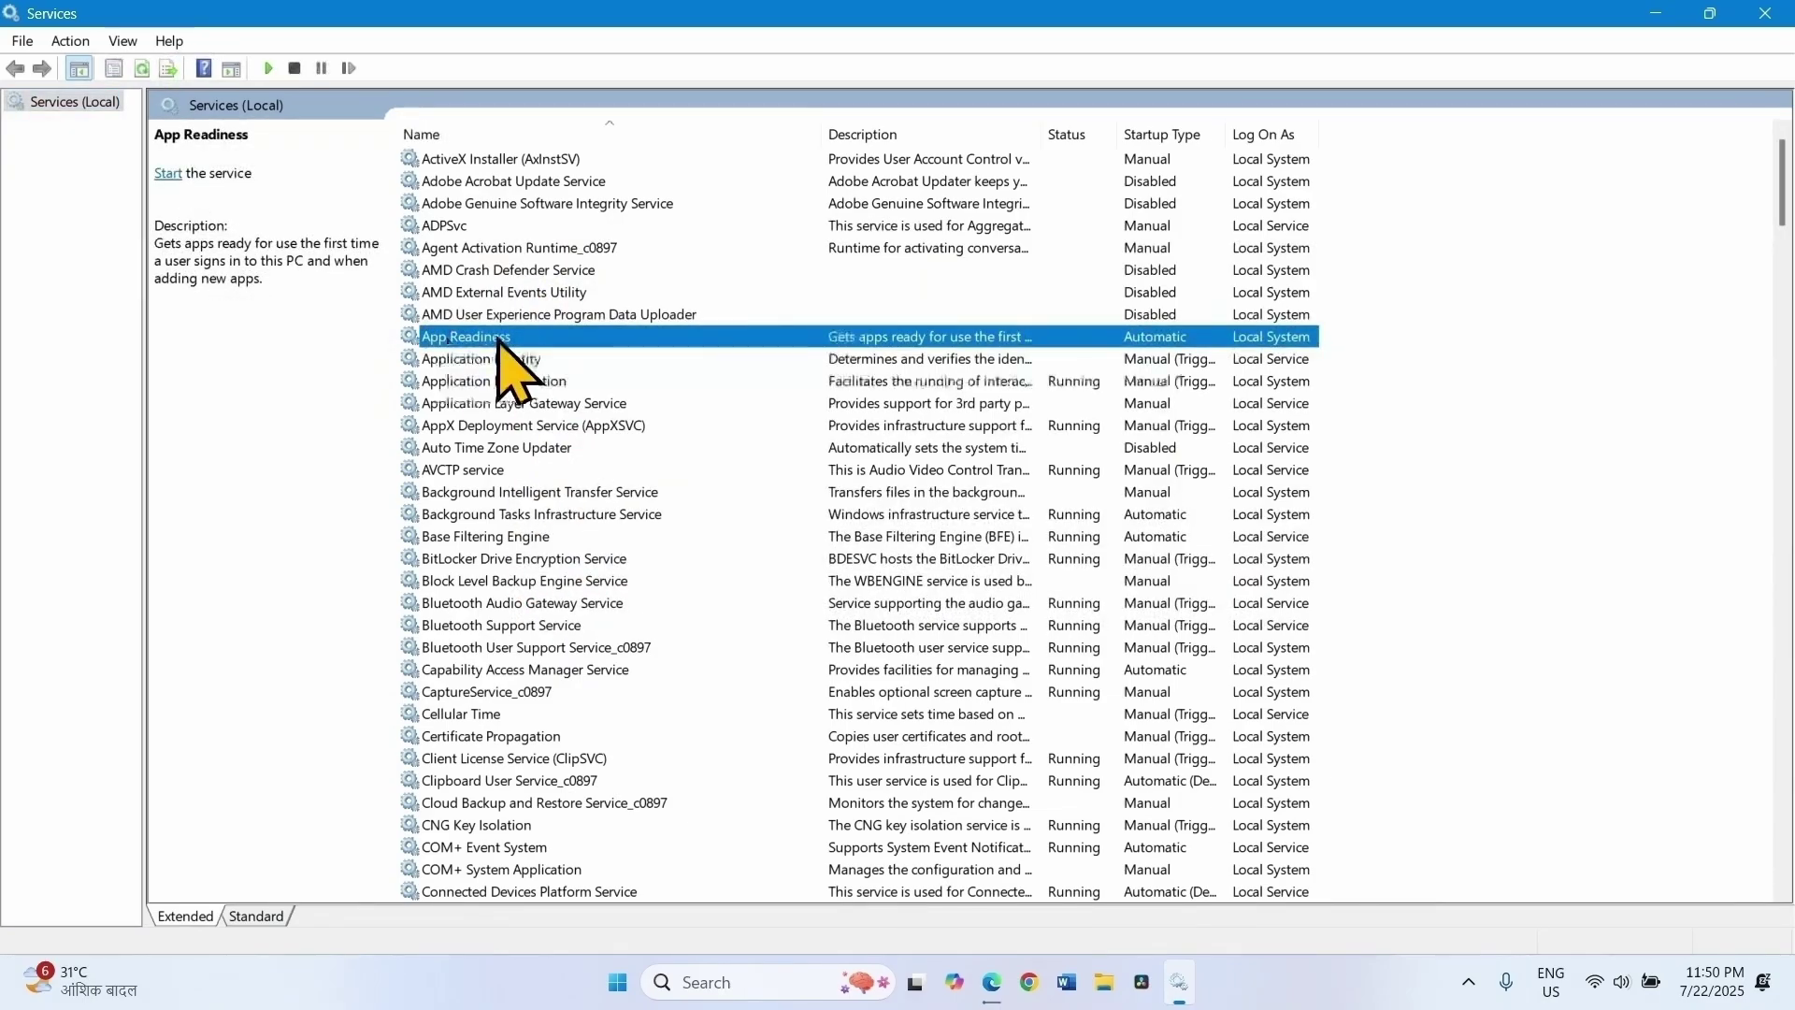
right_click(495, 339)
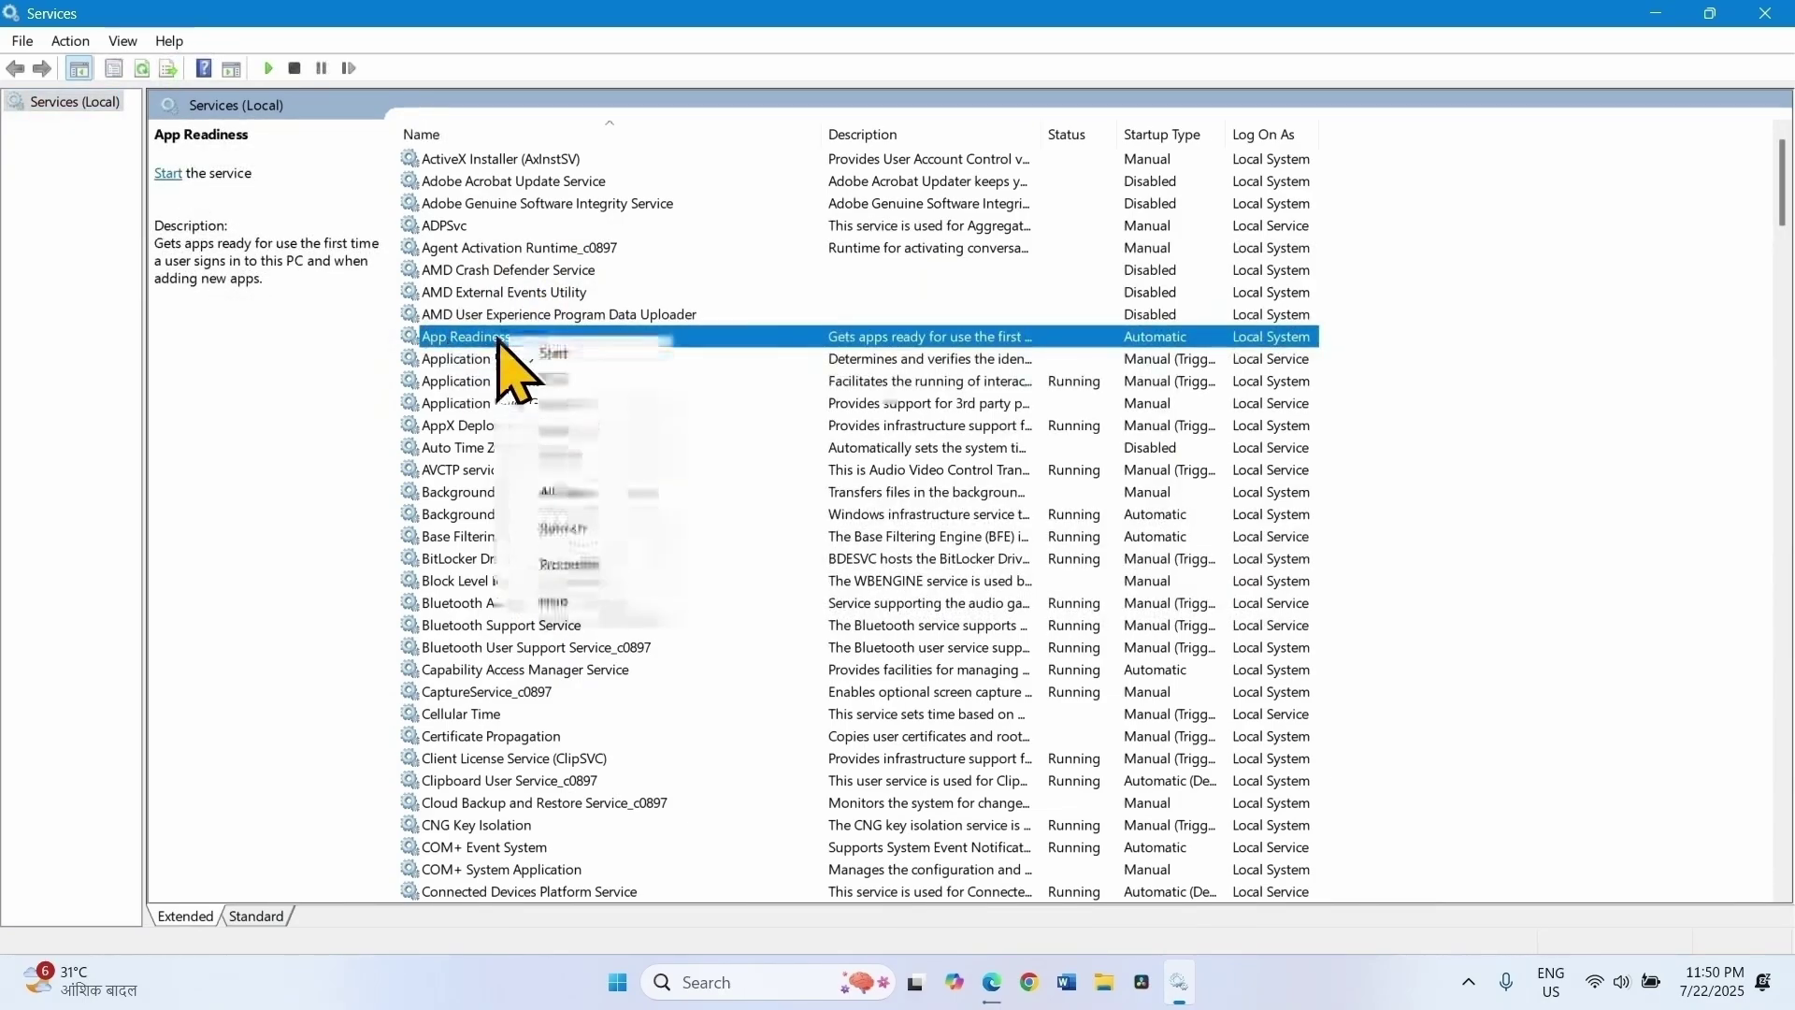
left_click(567, 564)
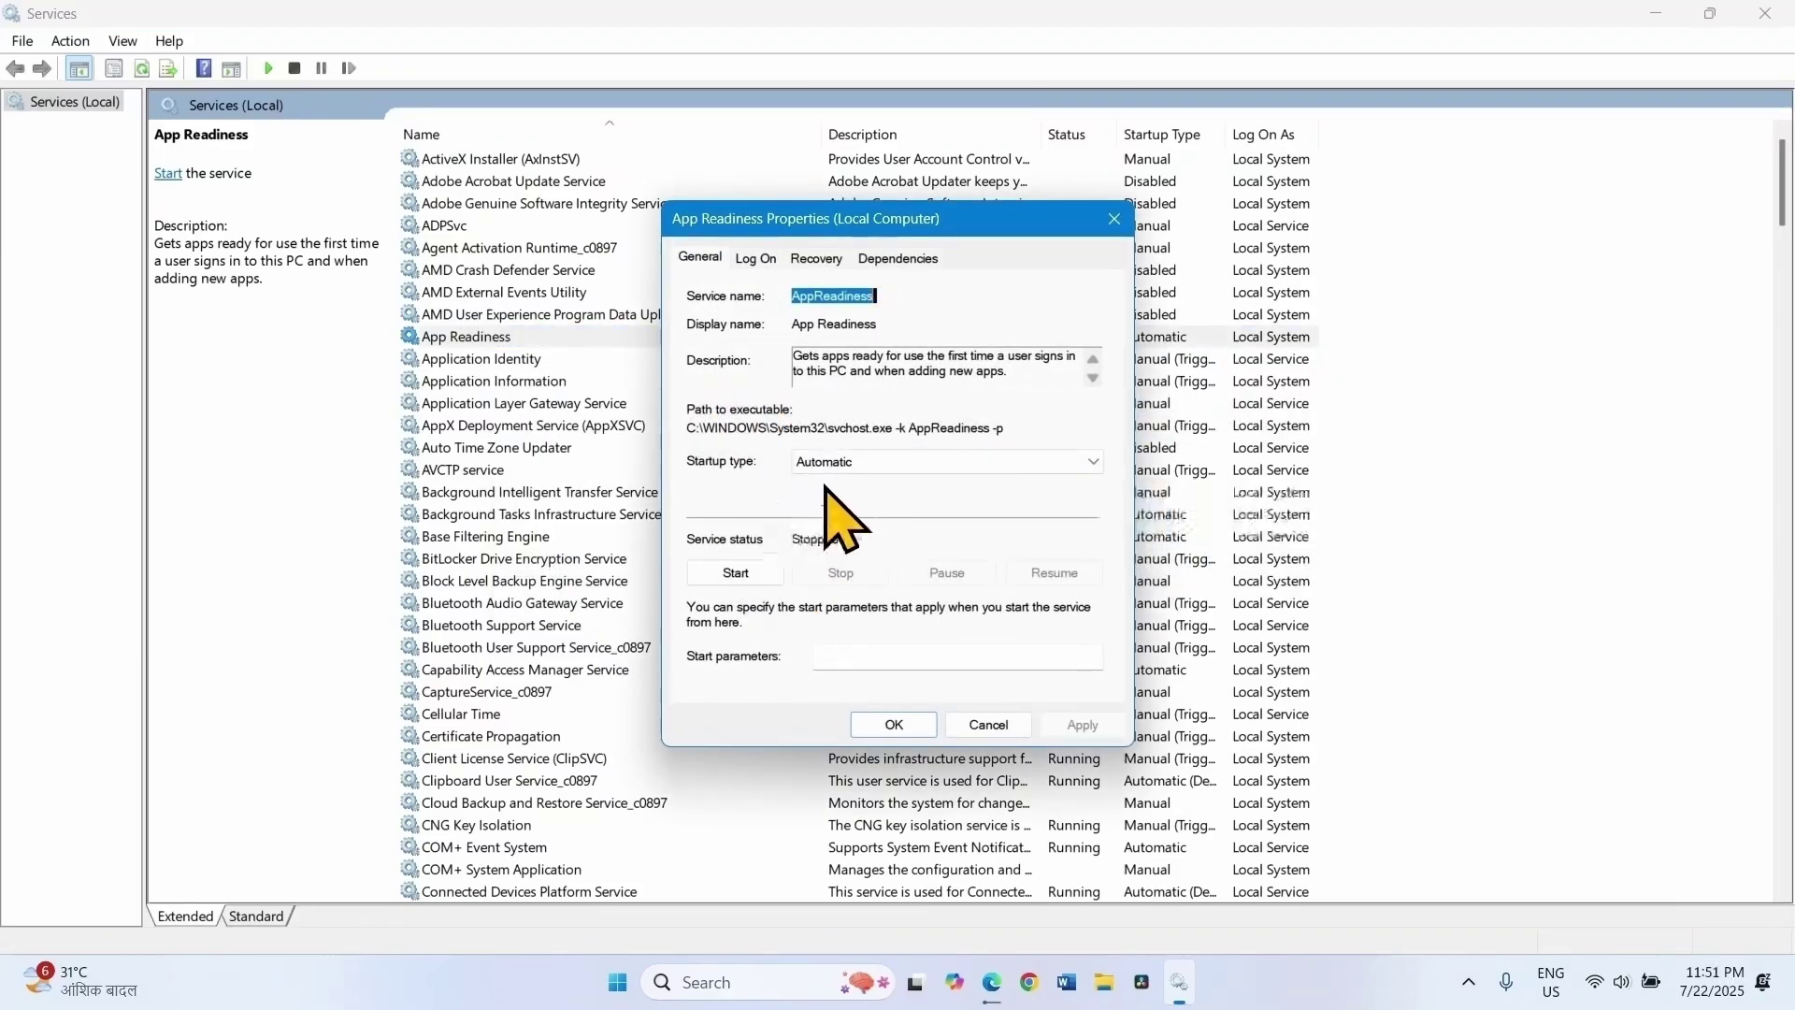
- Set App Readiness startup to Automatic, start it, apply, and then restart the service
left_click(846, 461)
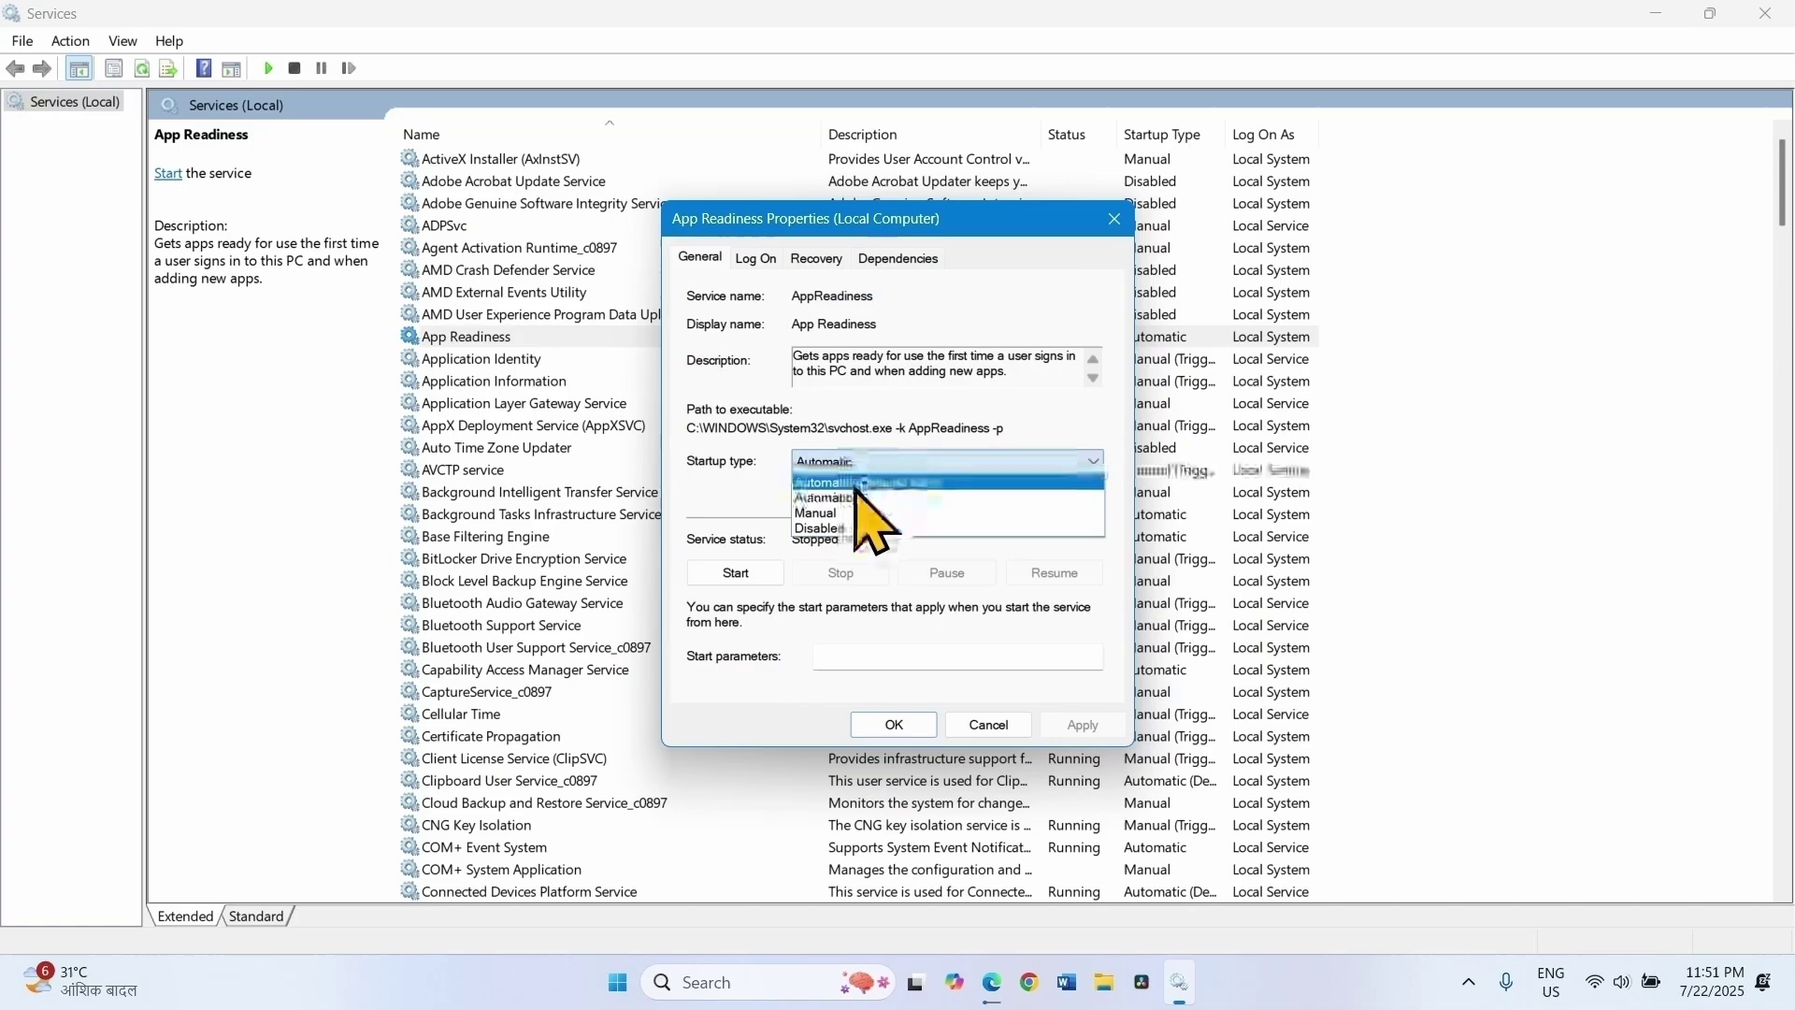
left_click(813, 495)
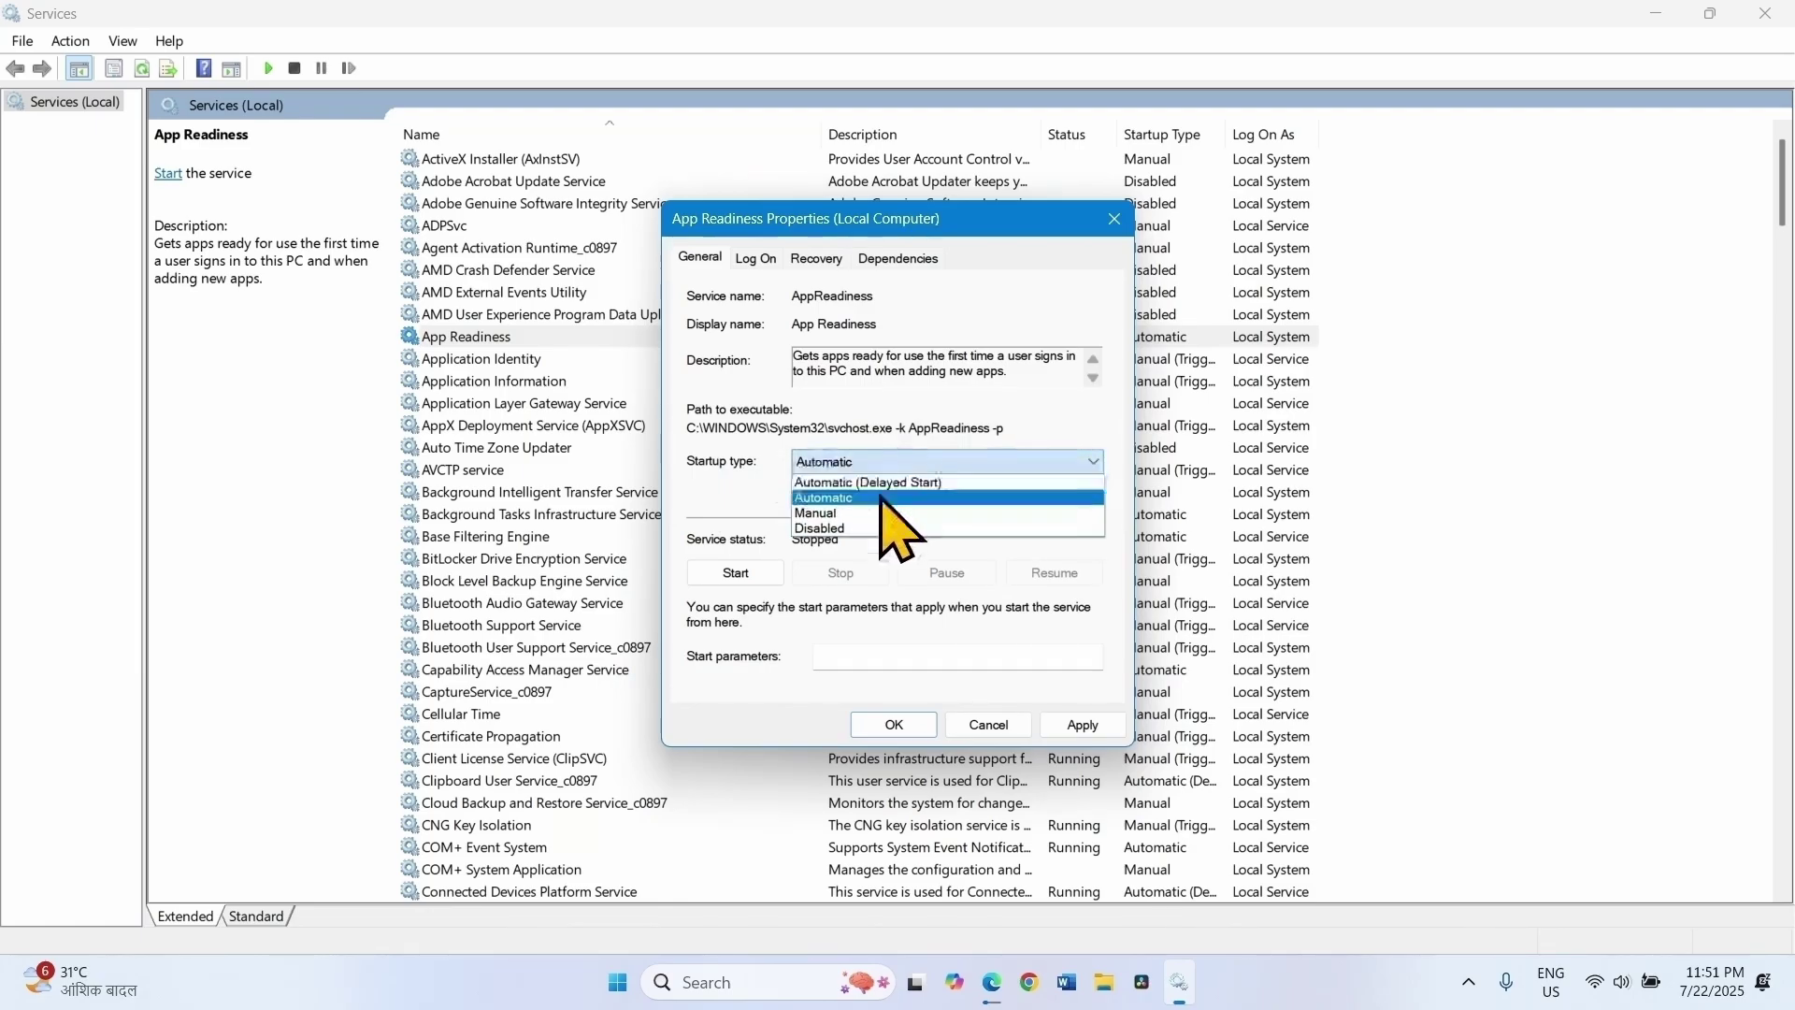
left_click(879, 499)
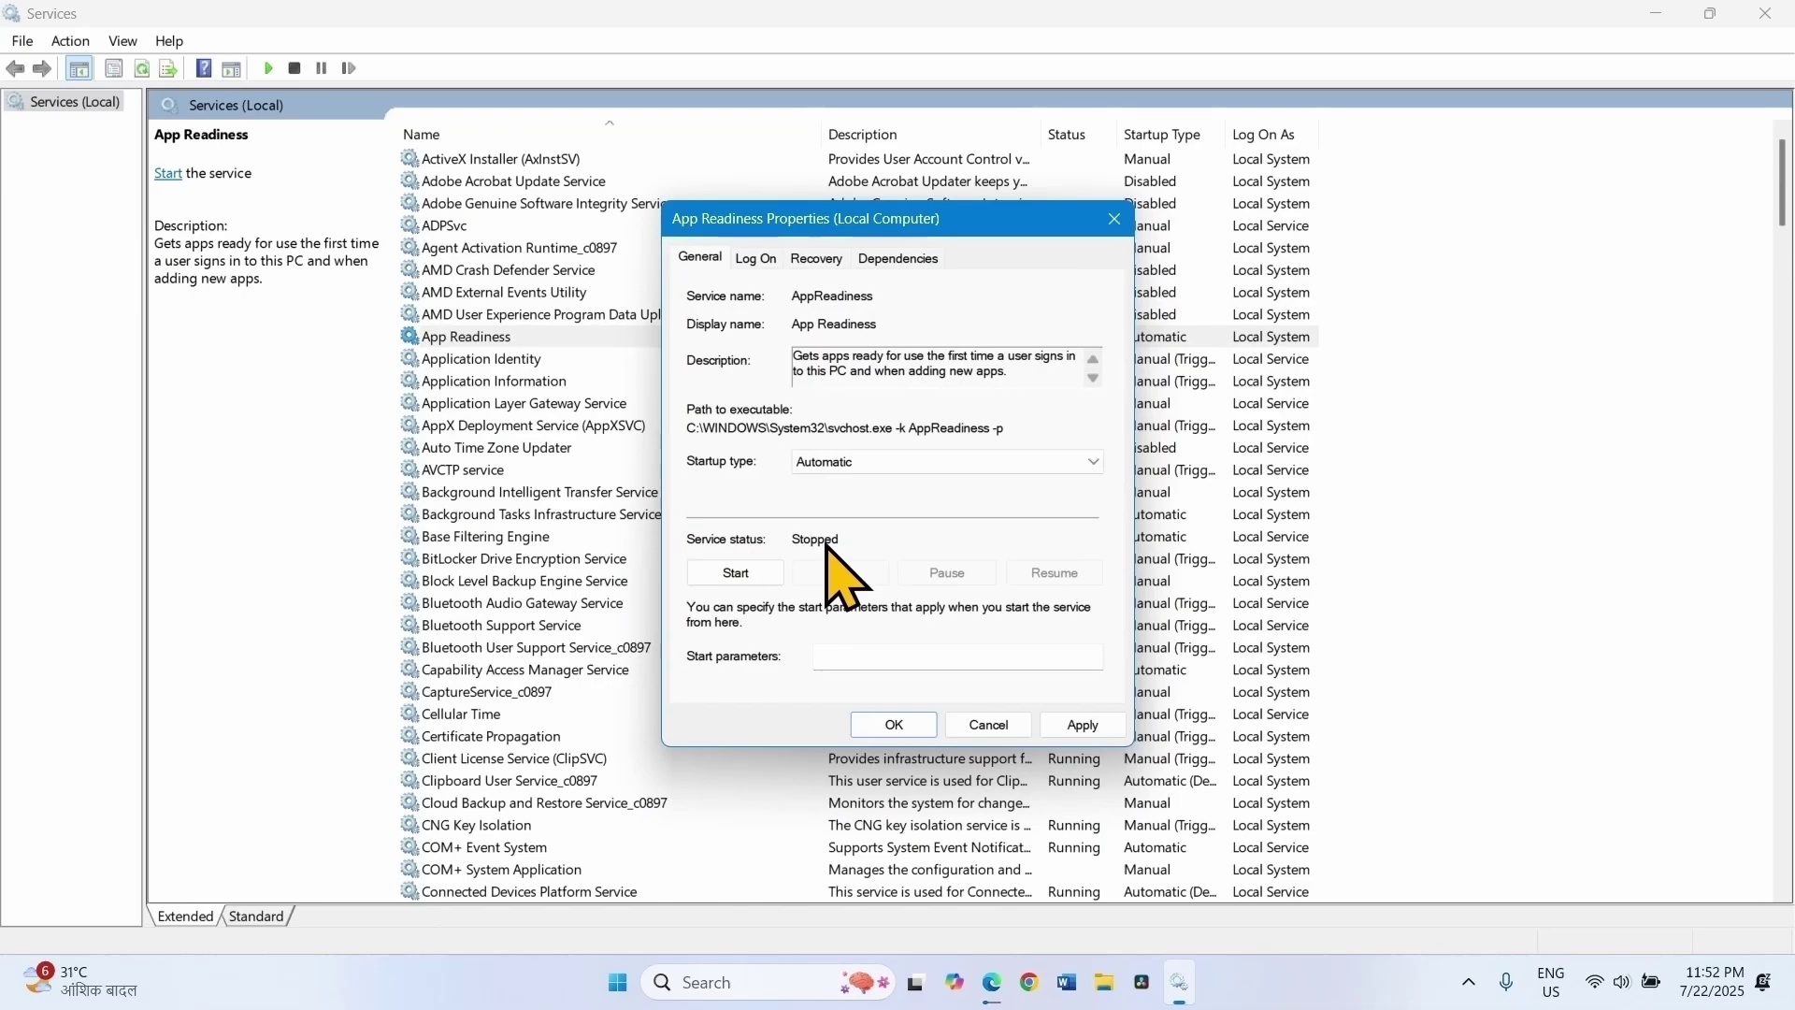
left_click(729, 579)
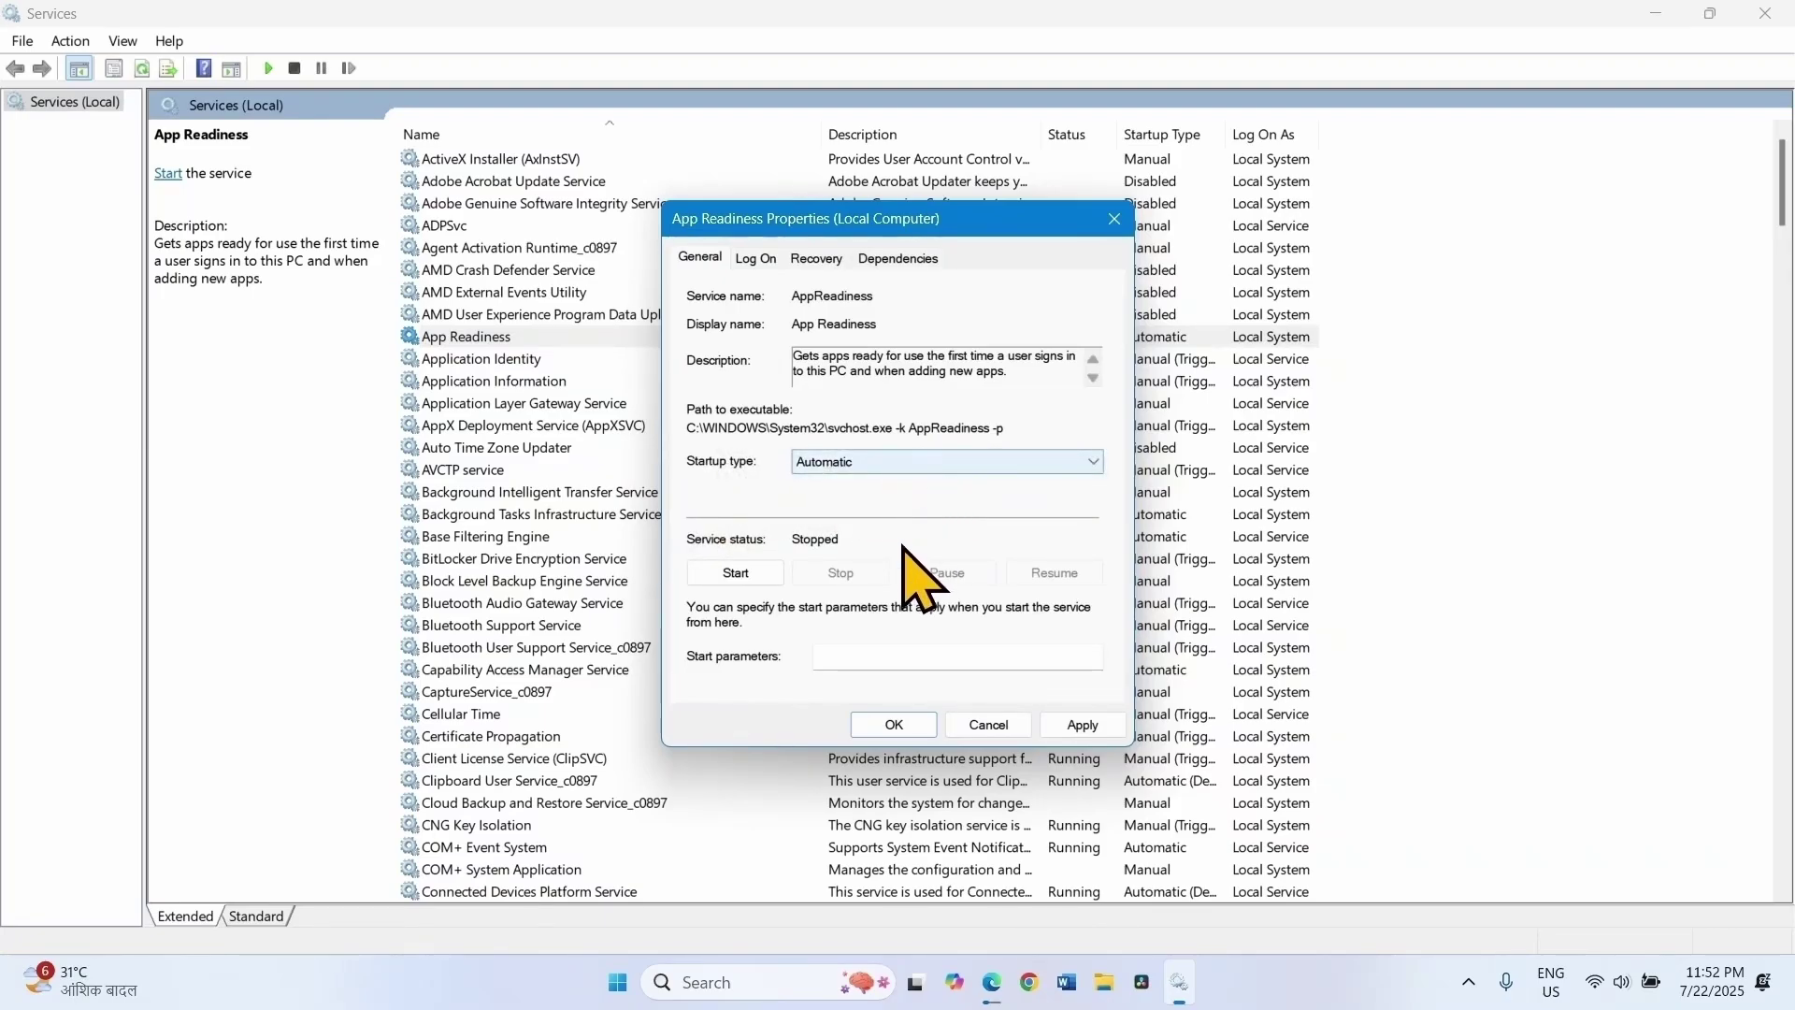
left_click(736, 572)
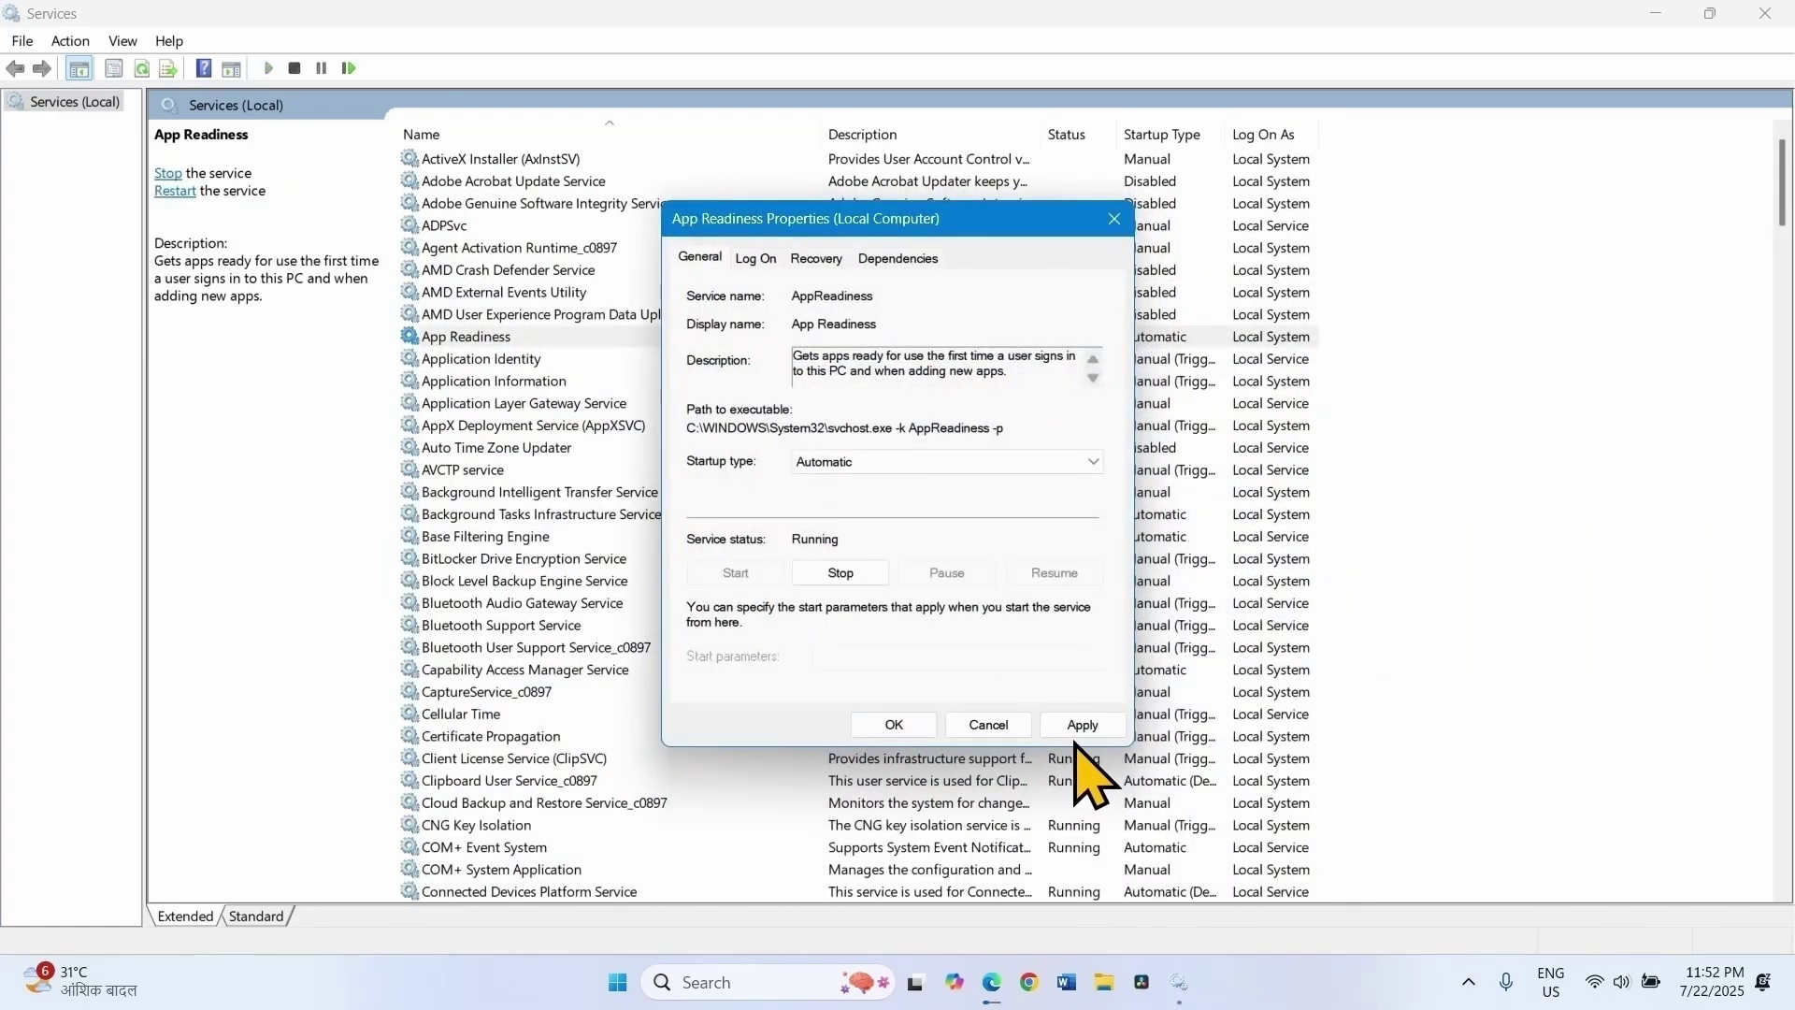
left_click(1085, 727)
left_click(898, 729)
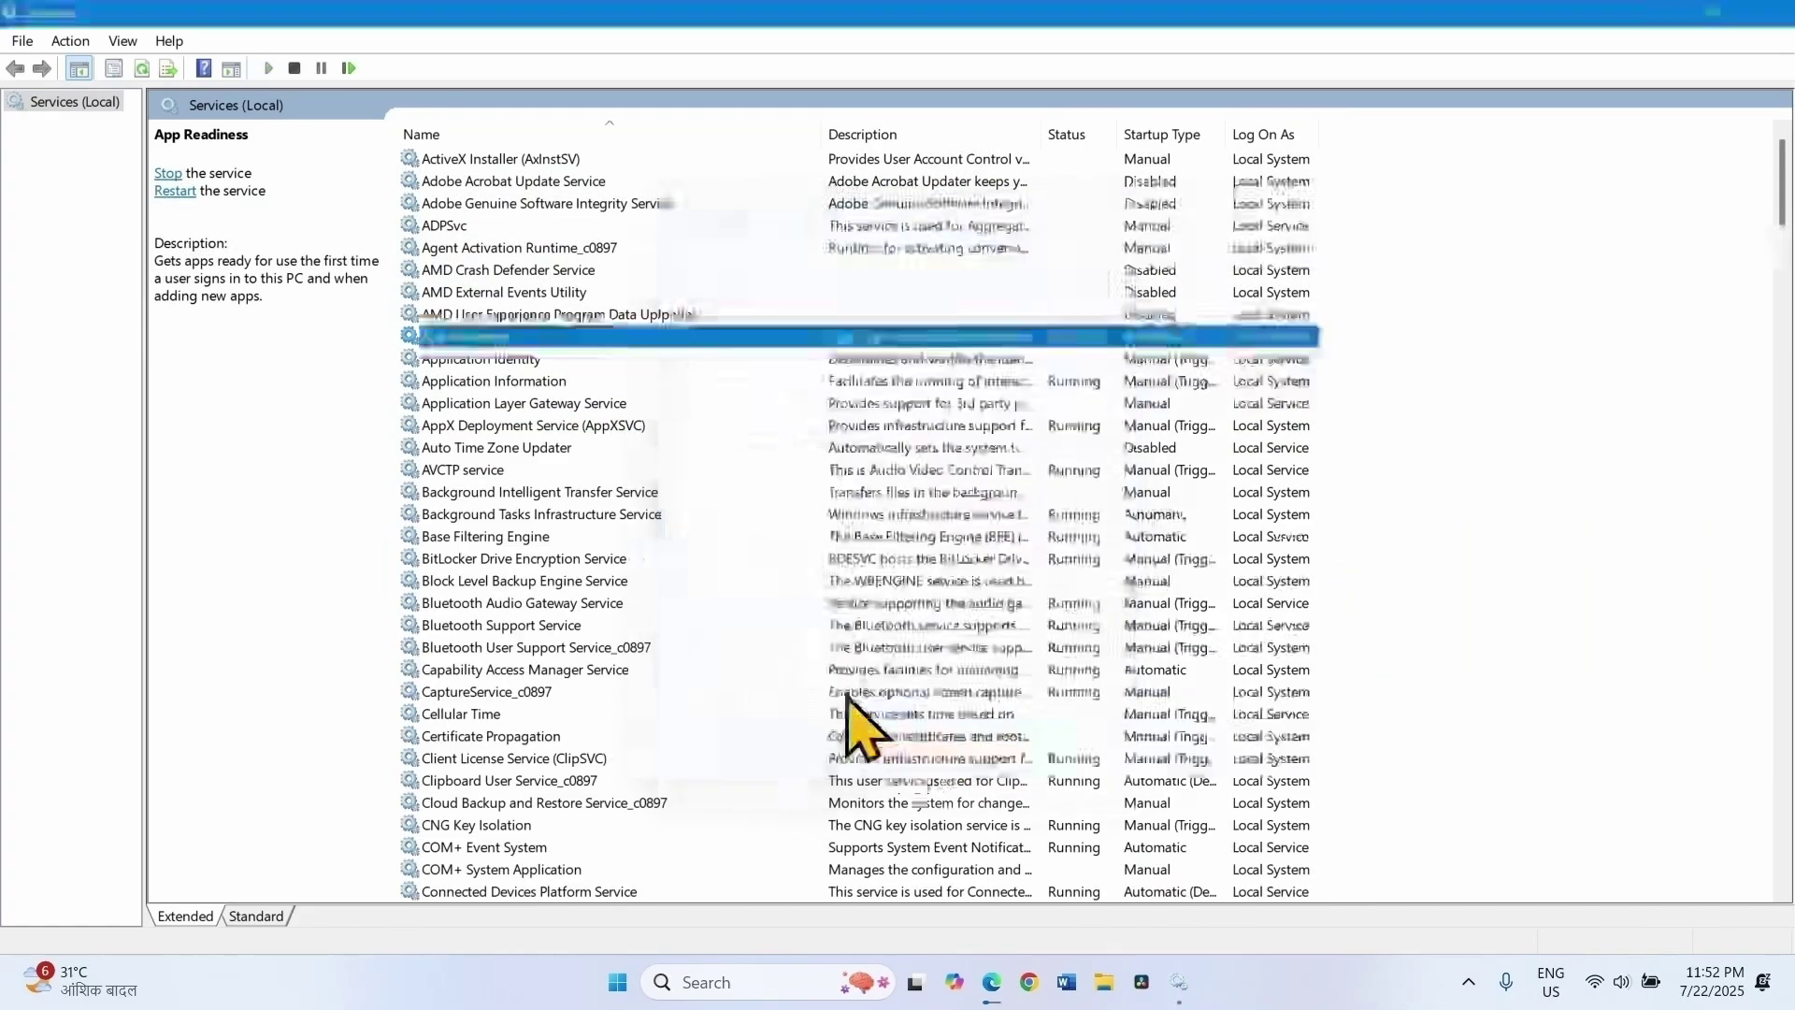
right_click(478, 335)
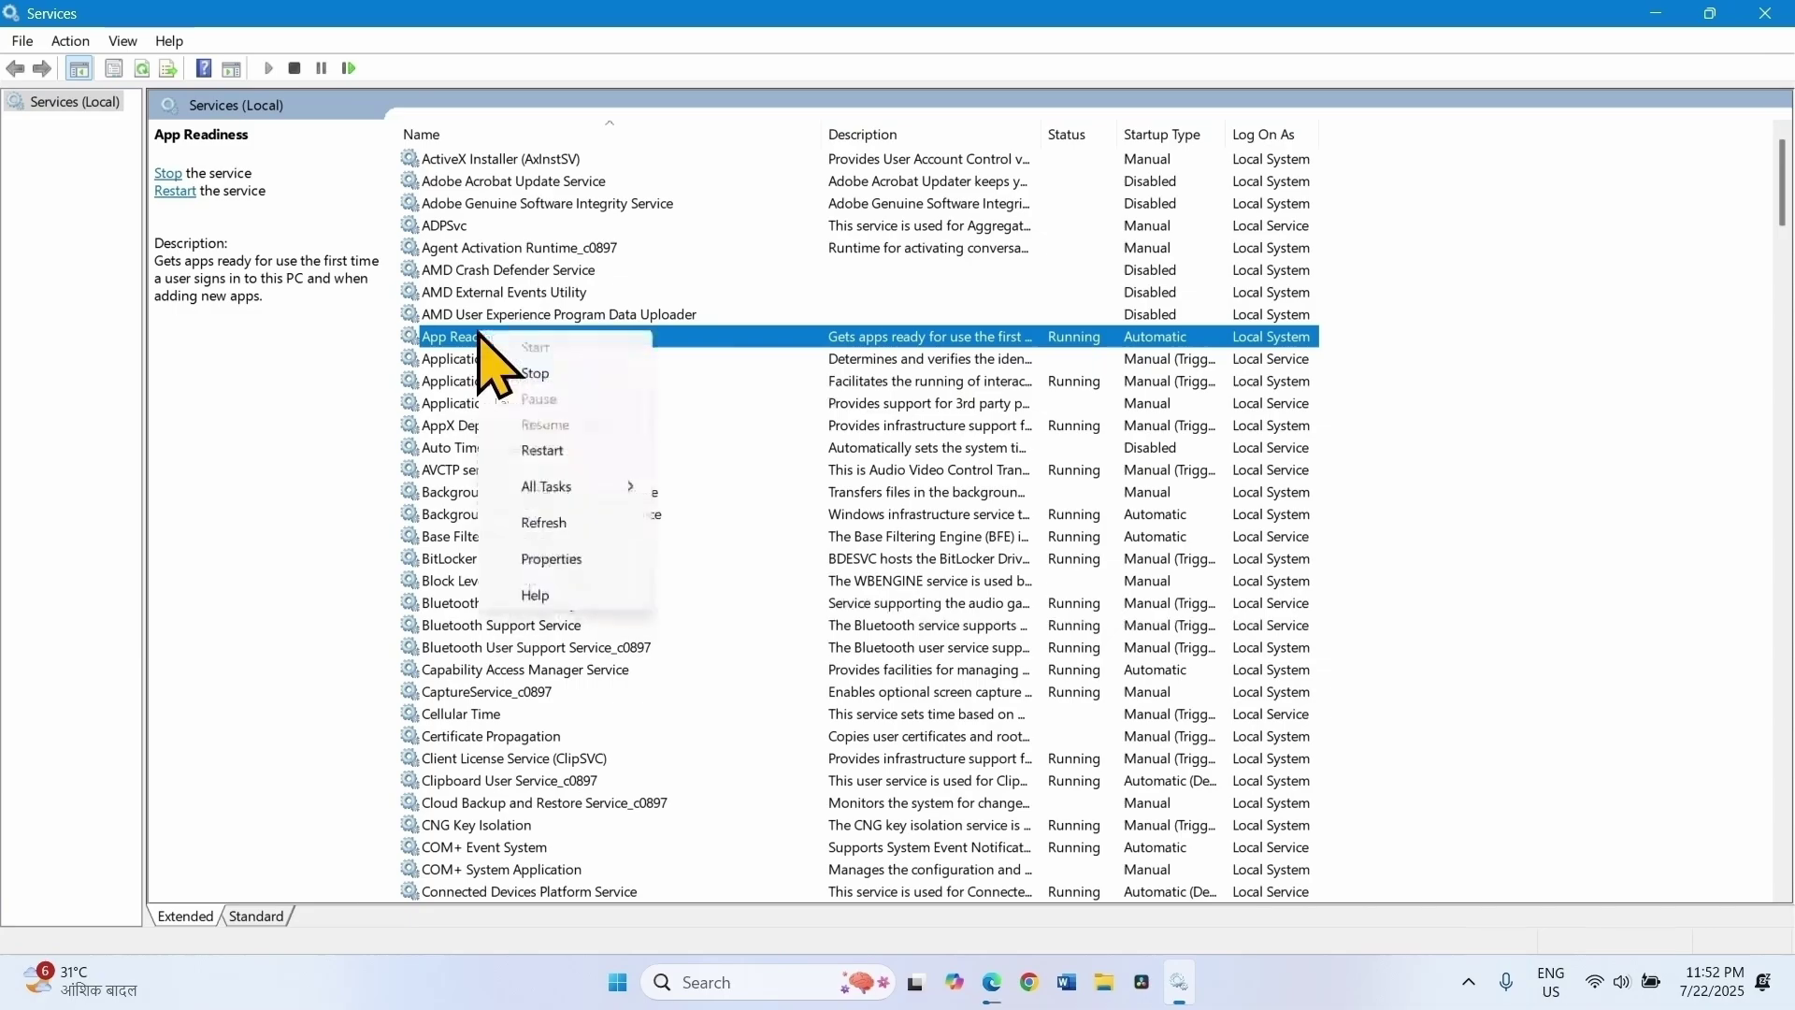
left_click(550, 450)
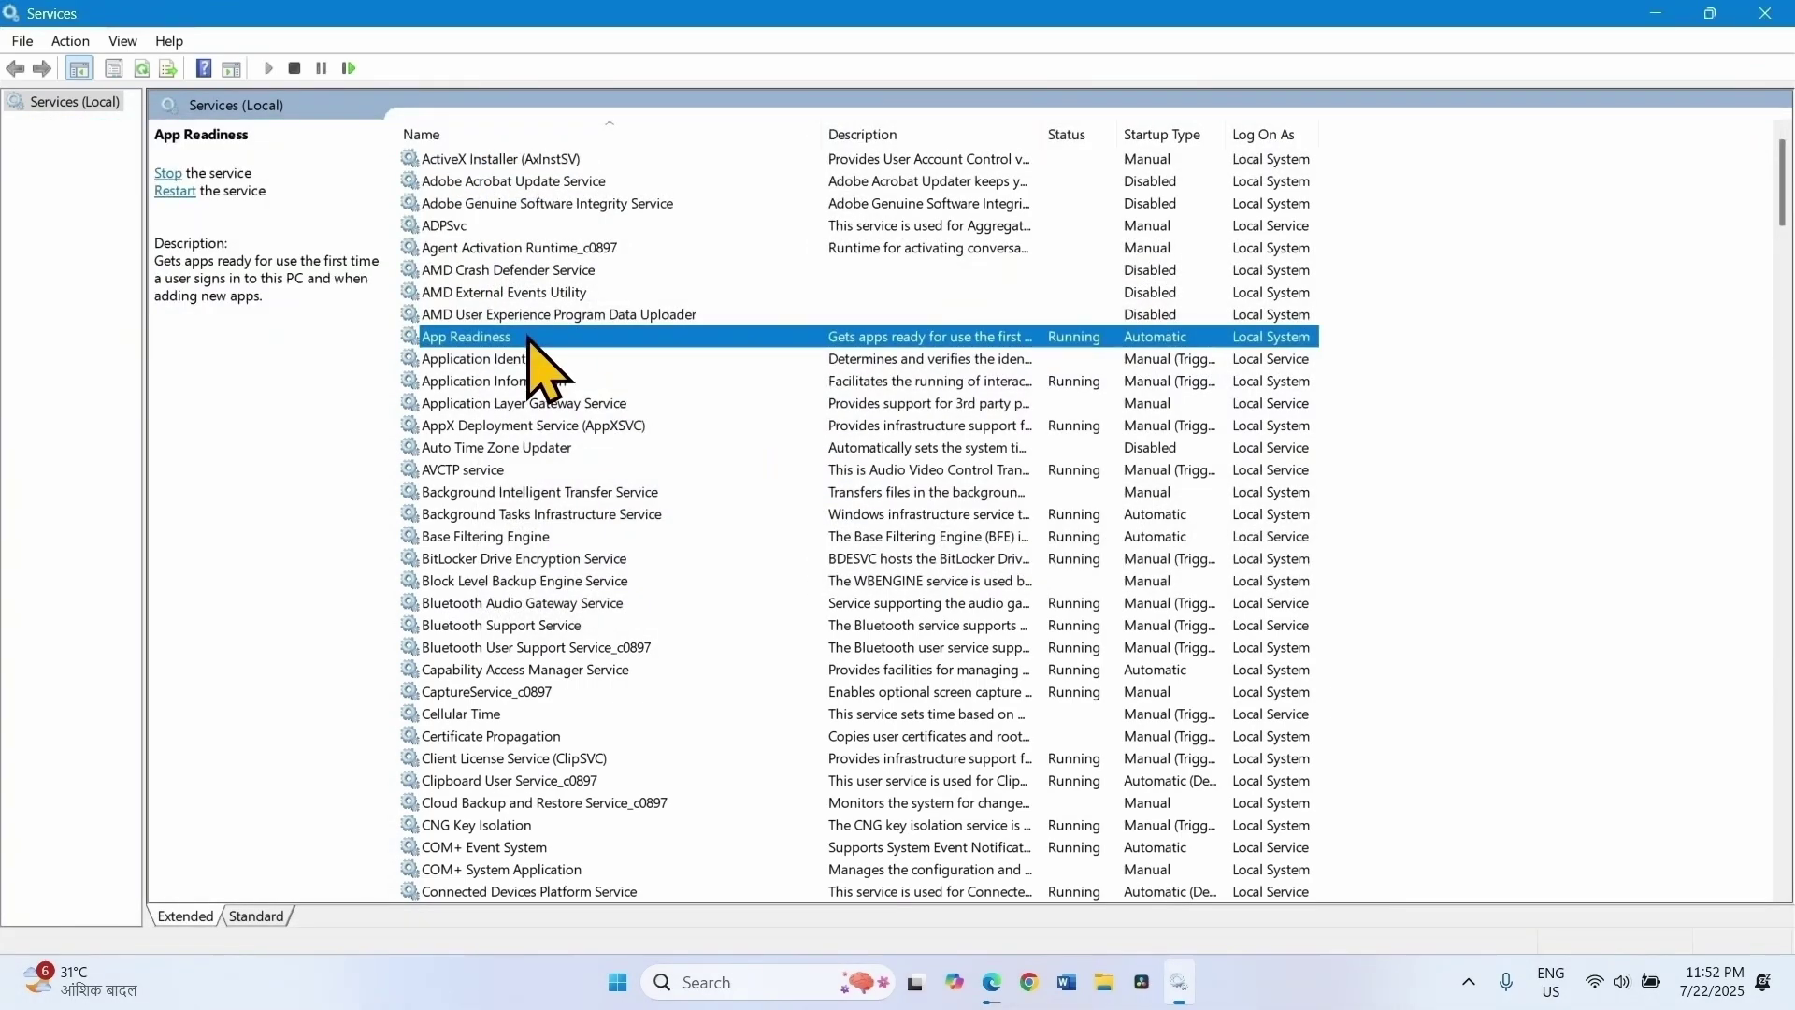
- Change Background Intelligent Transfer Service from Manual to Automatic, start it, apply, and restart it
left_click(548, 494)
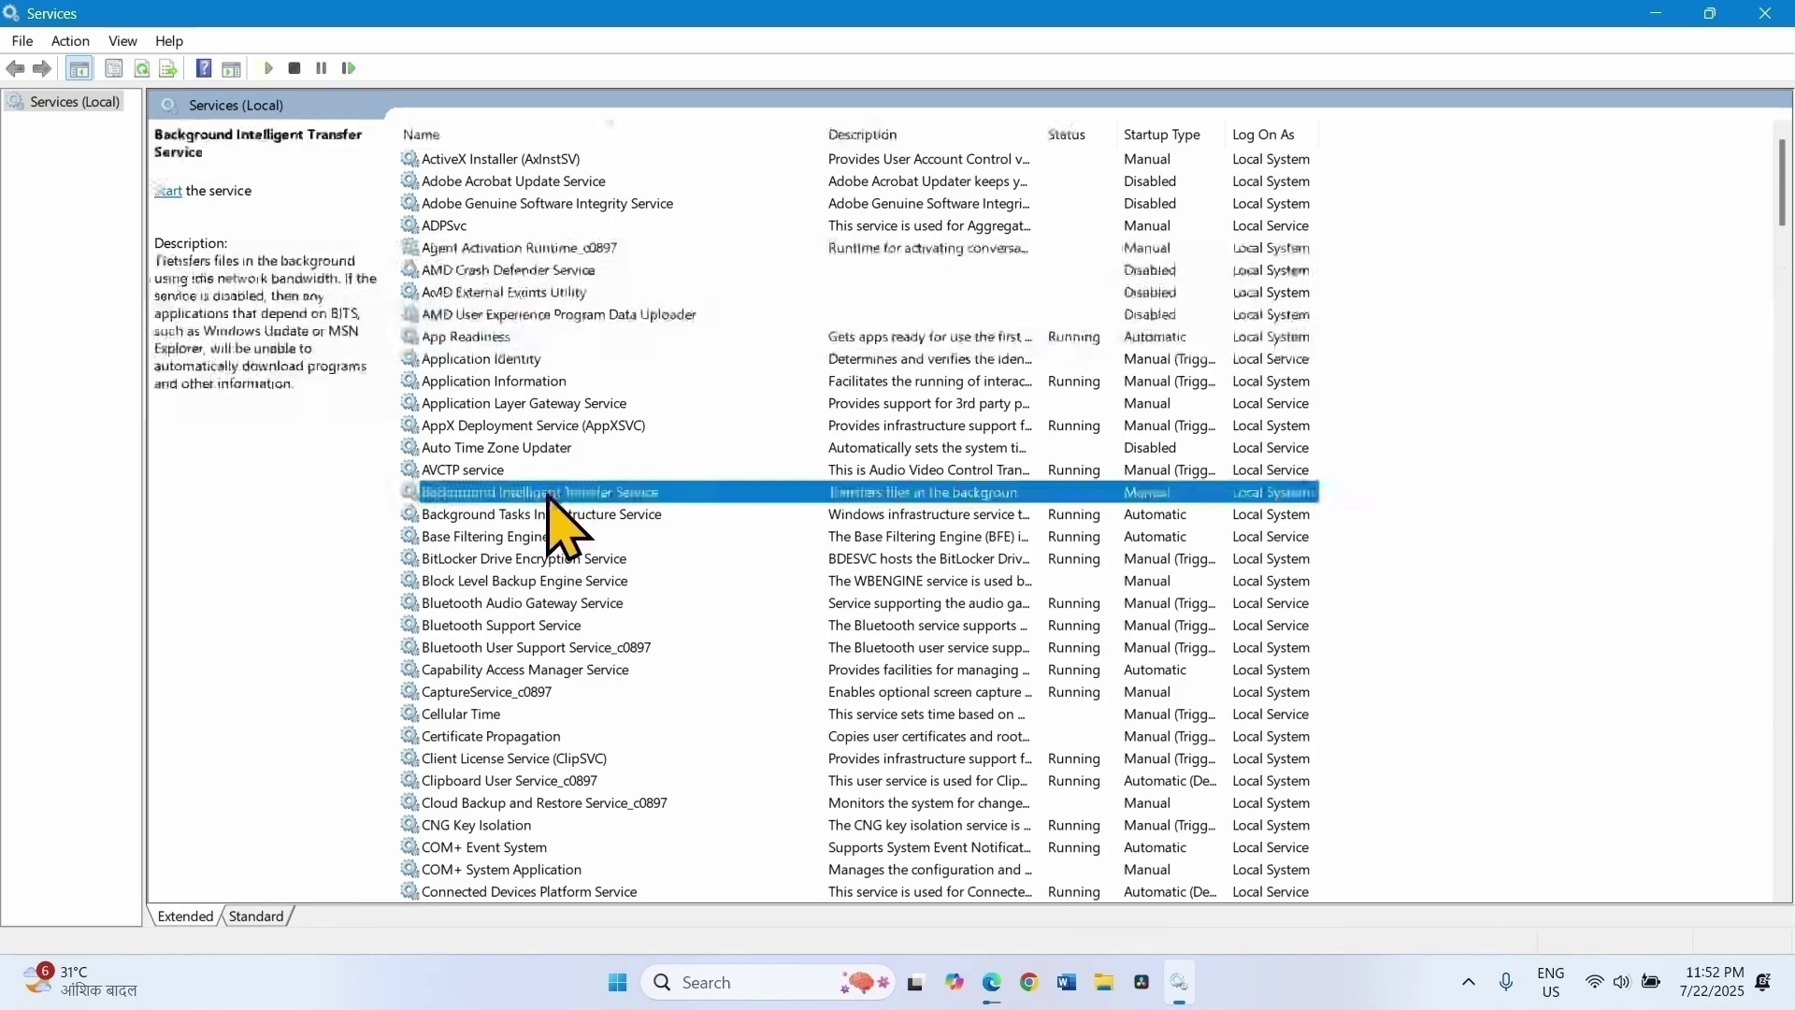
right_click(548, 494)
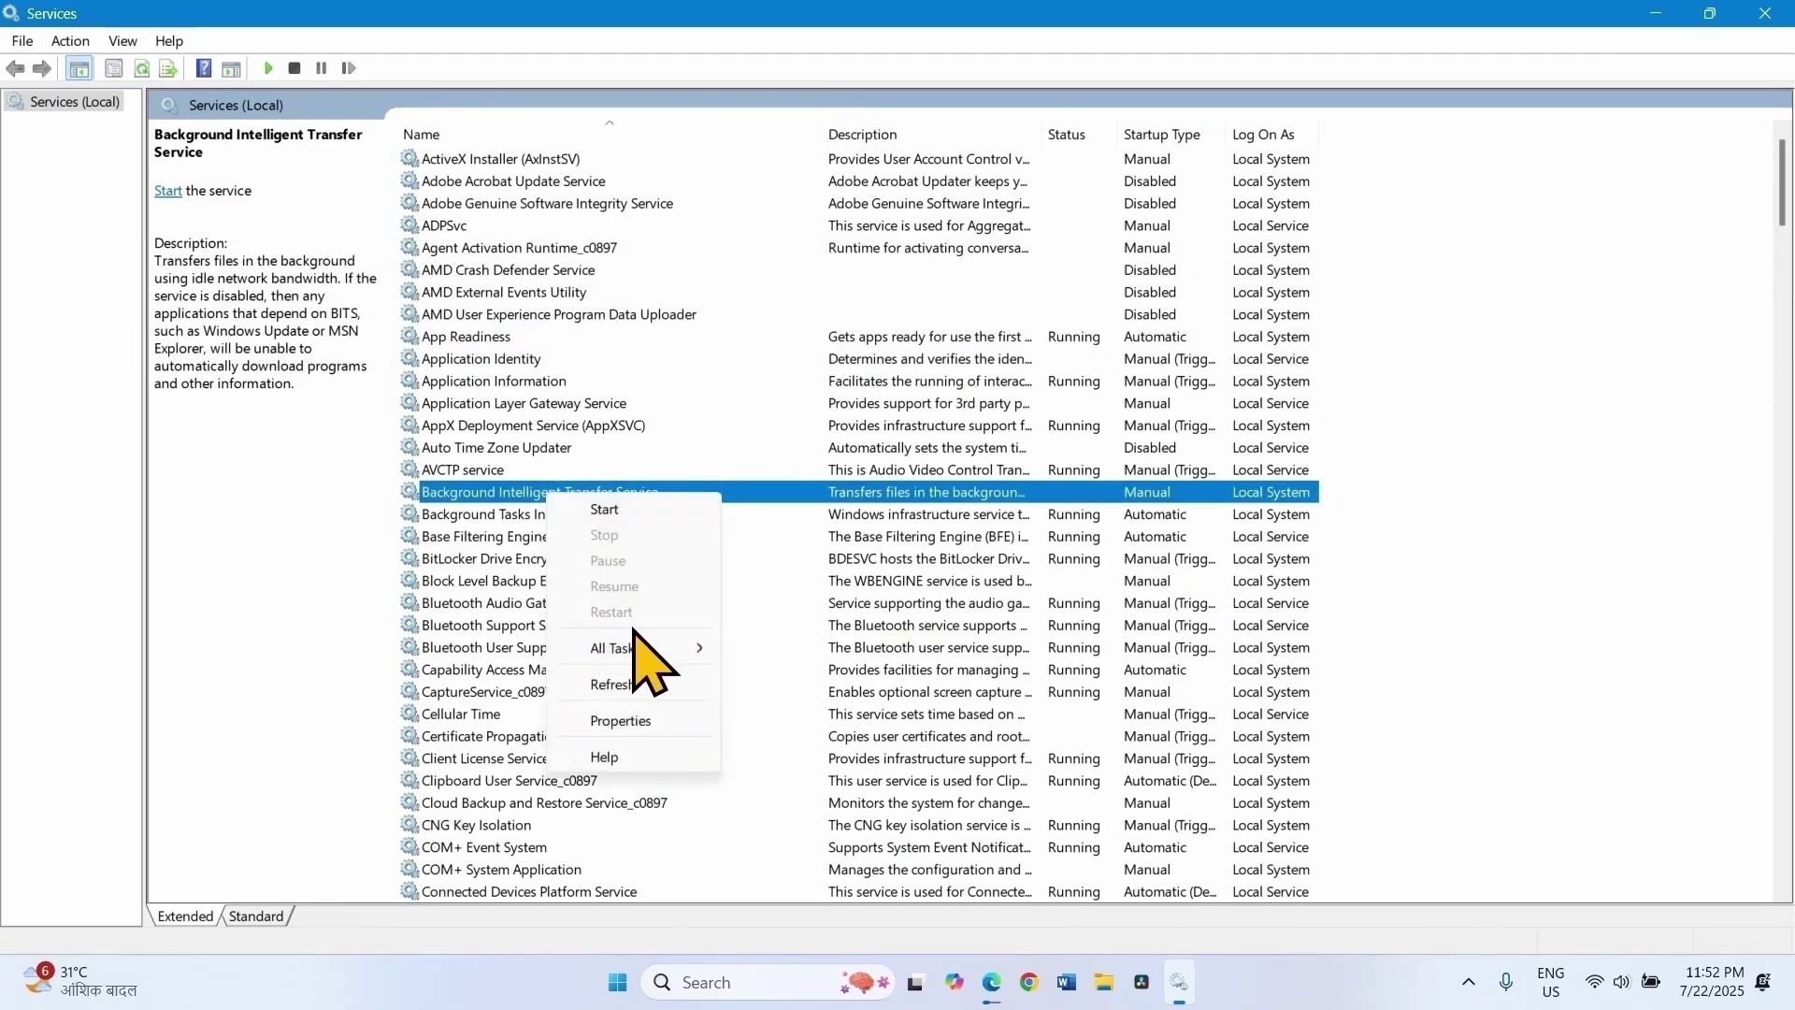
left_click(619, 721)
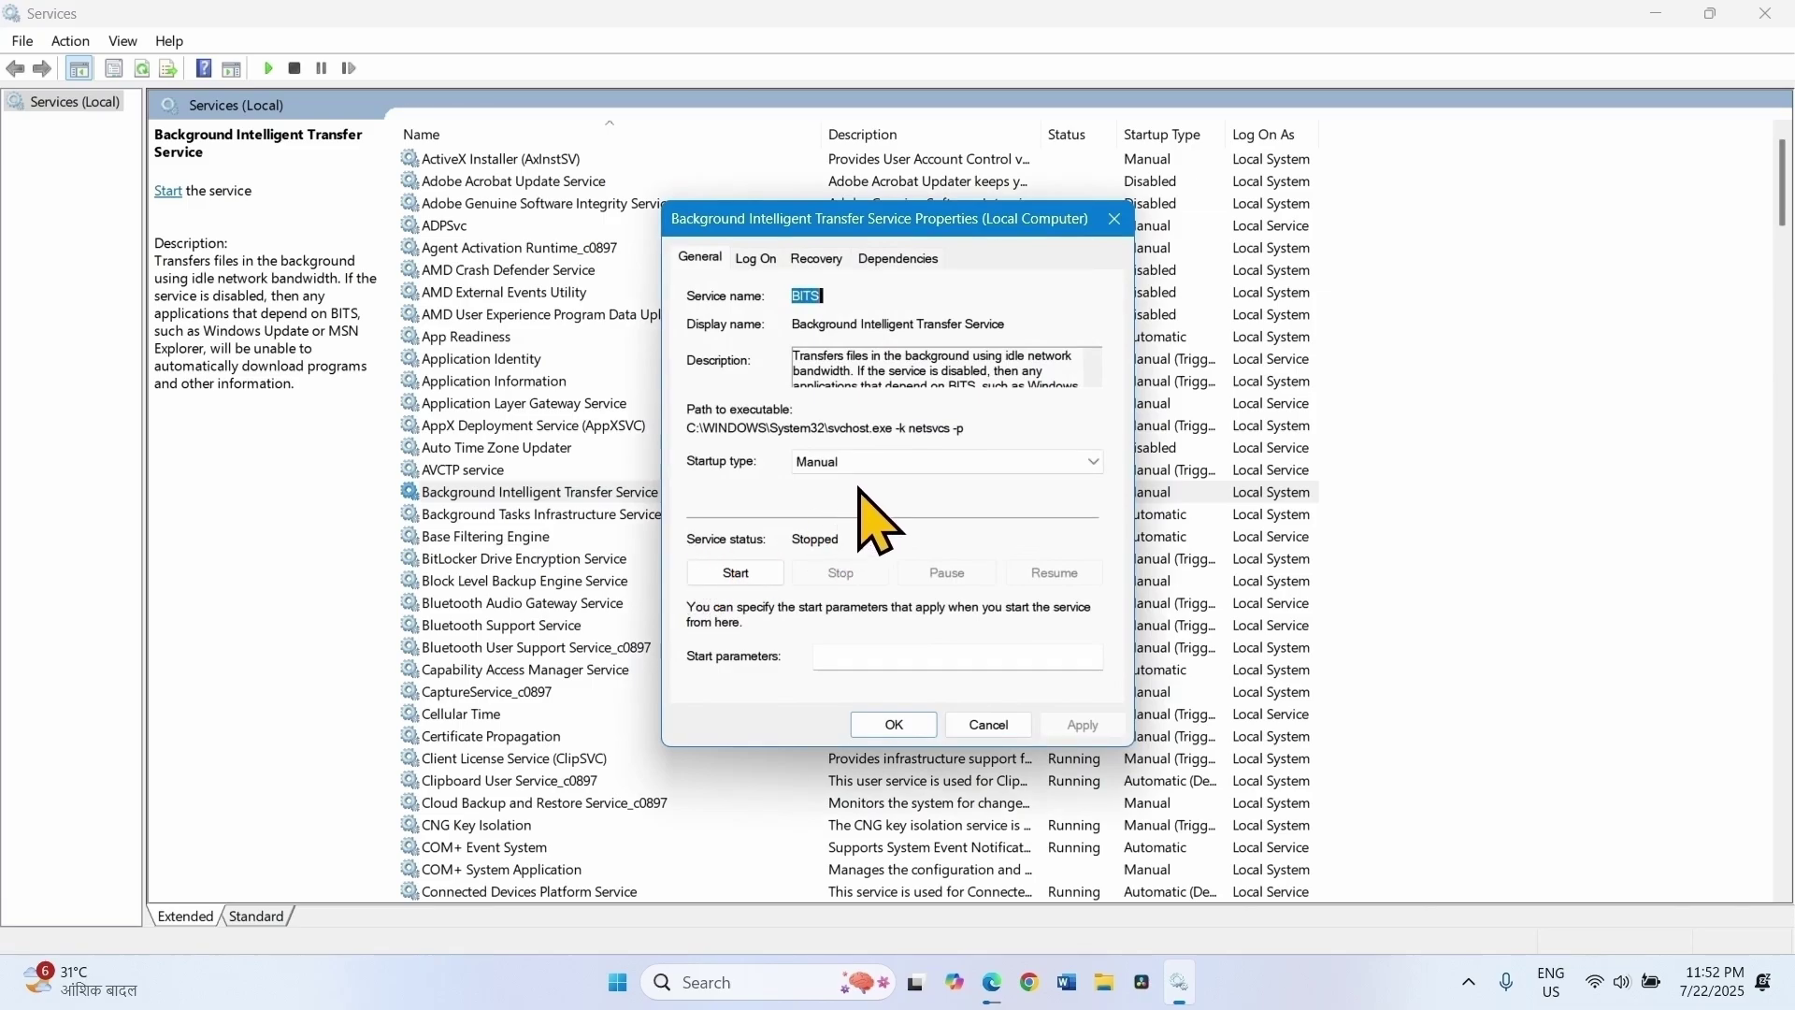
left_click(844, 463)
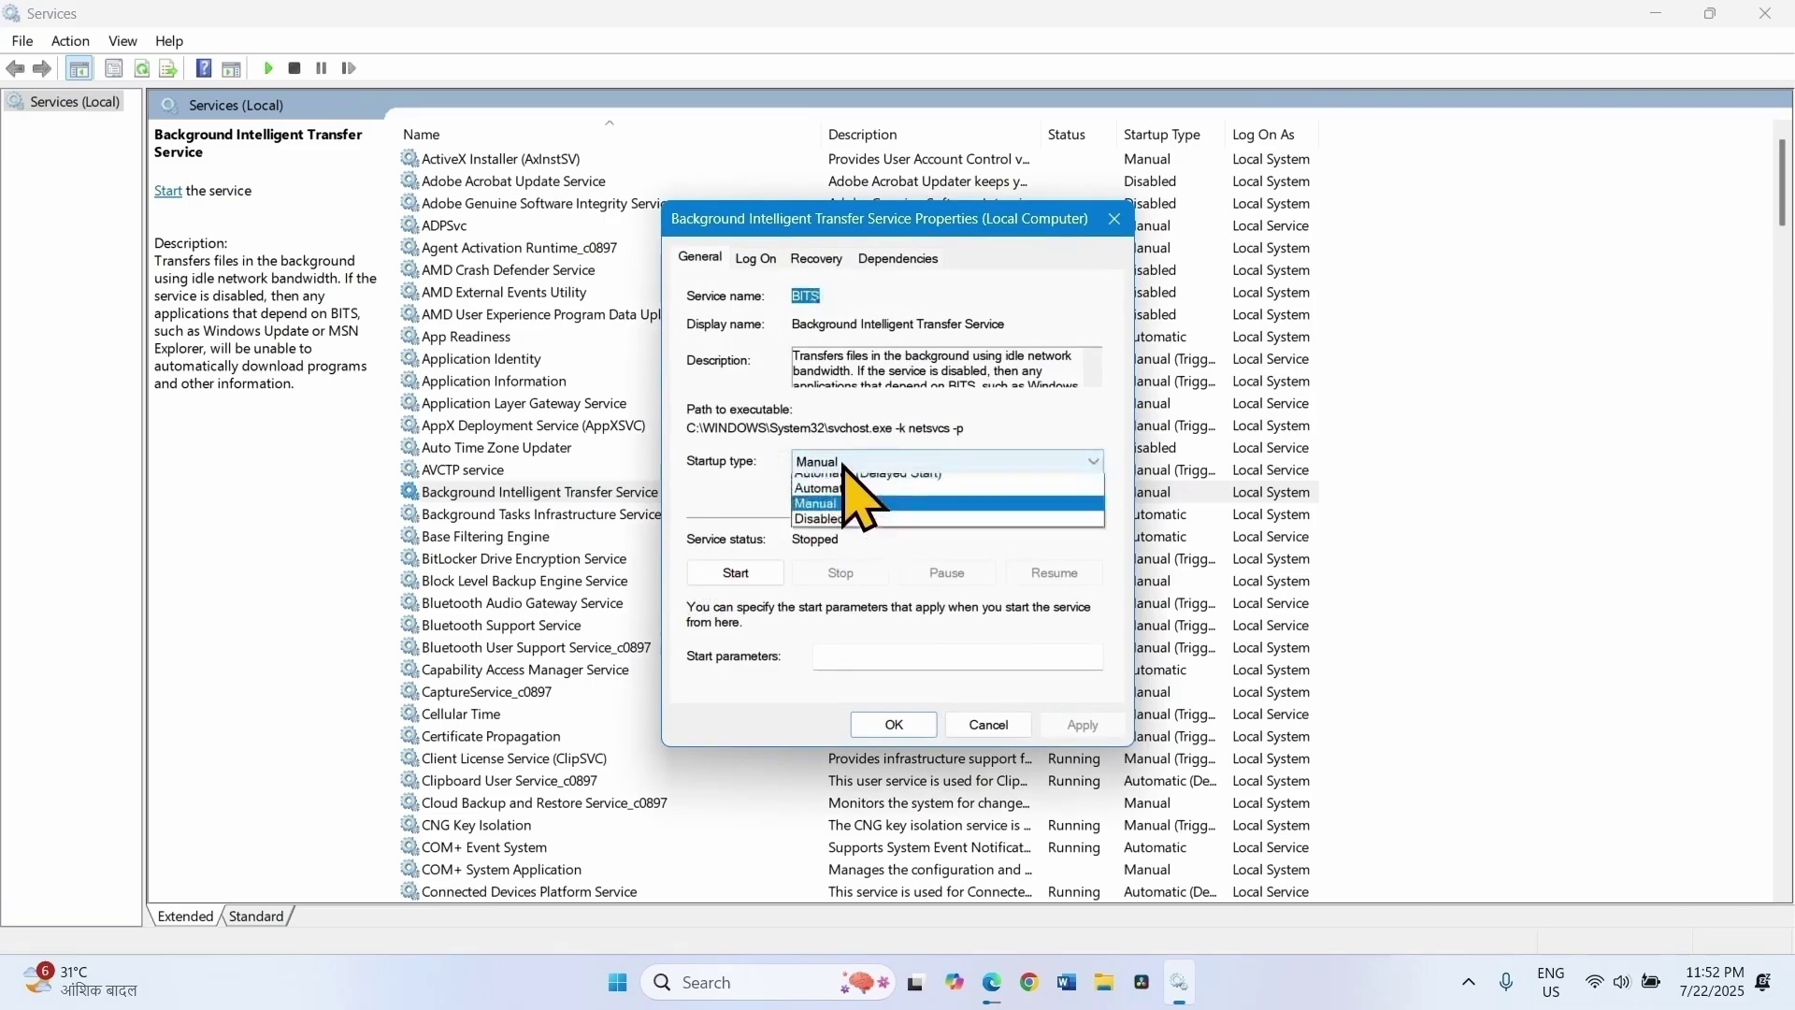
left_click(851, 499)
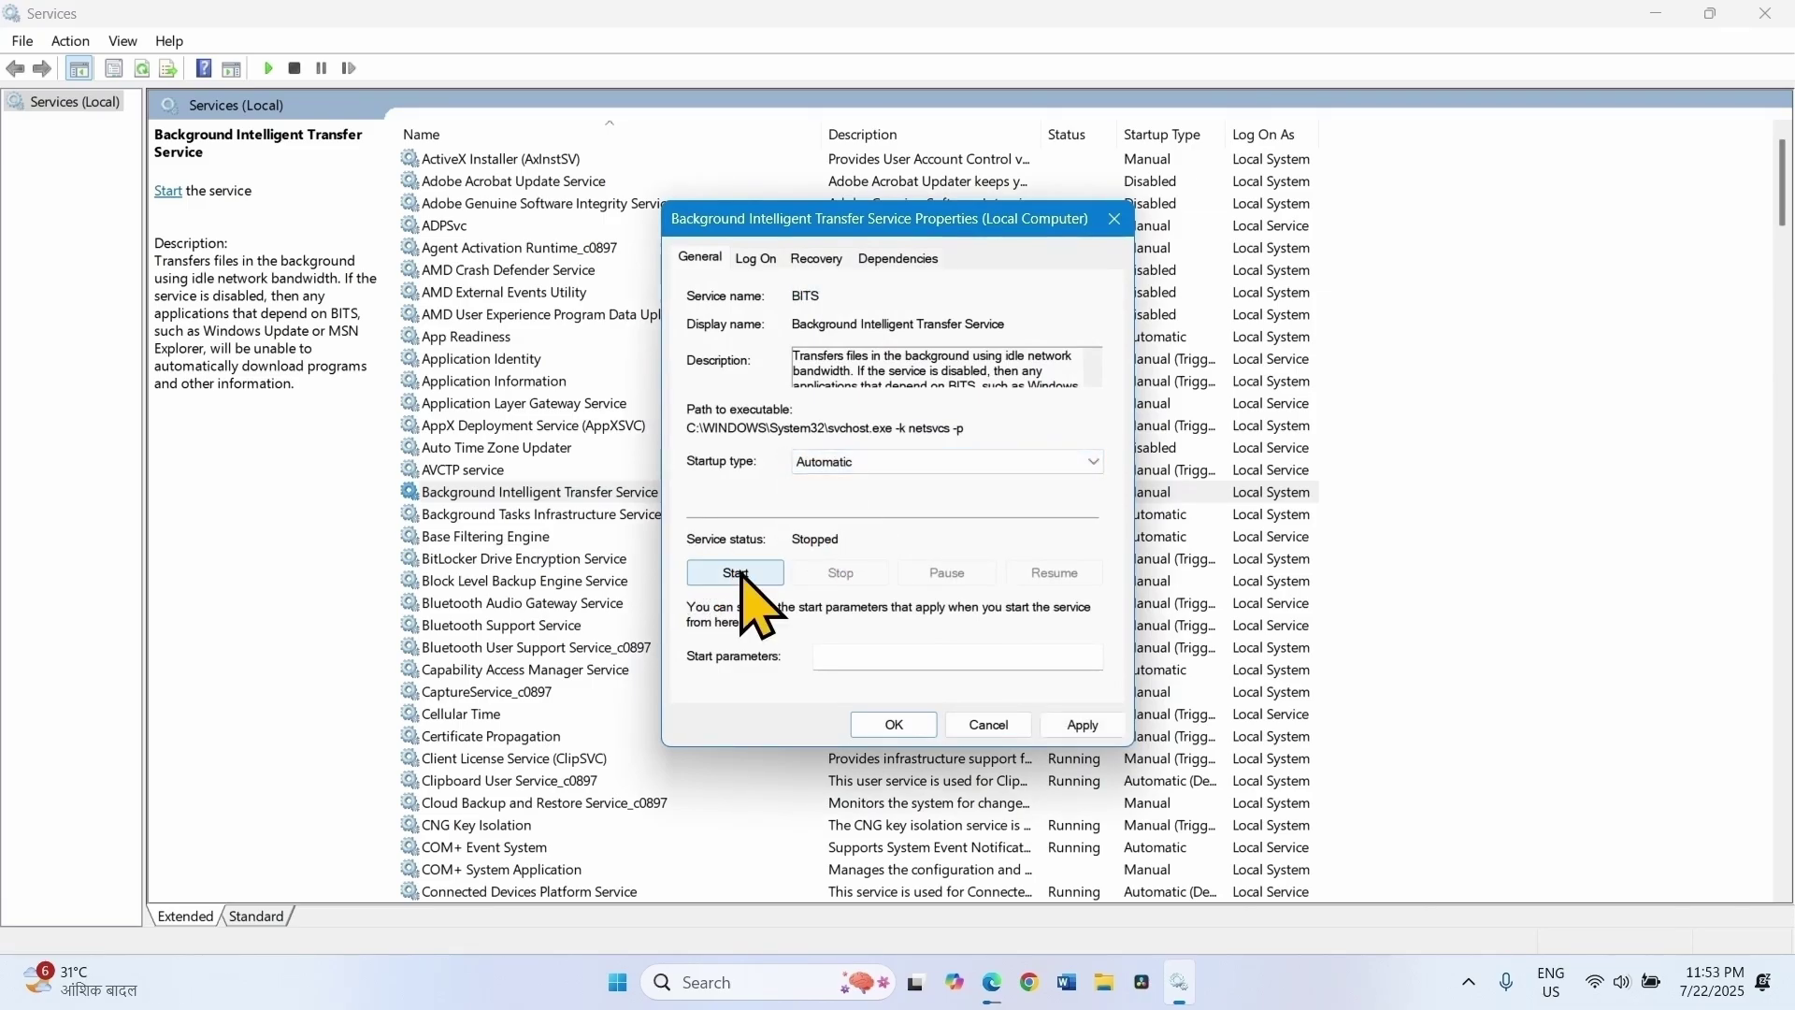
left_click(736, 573)
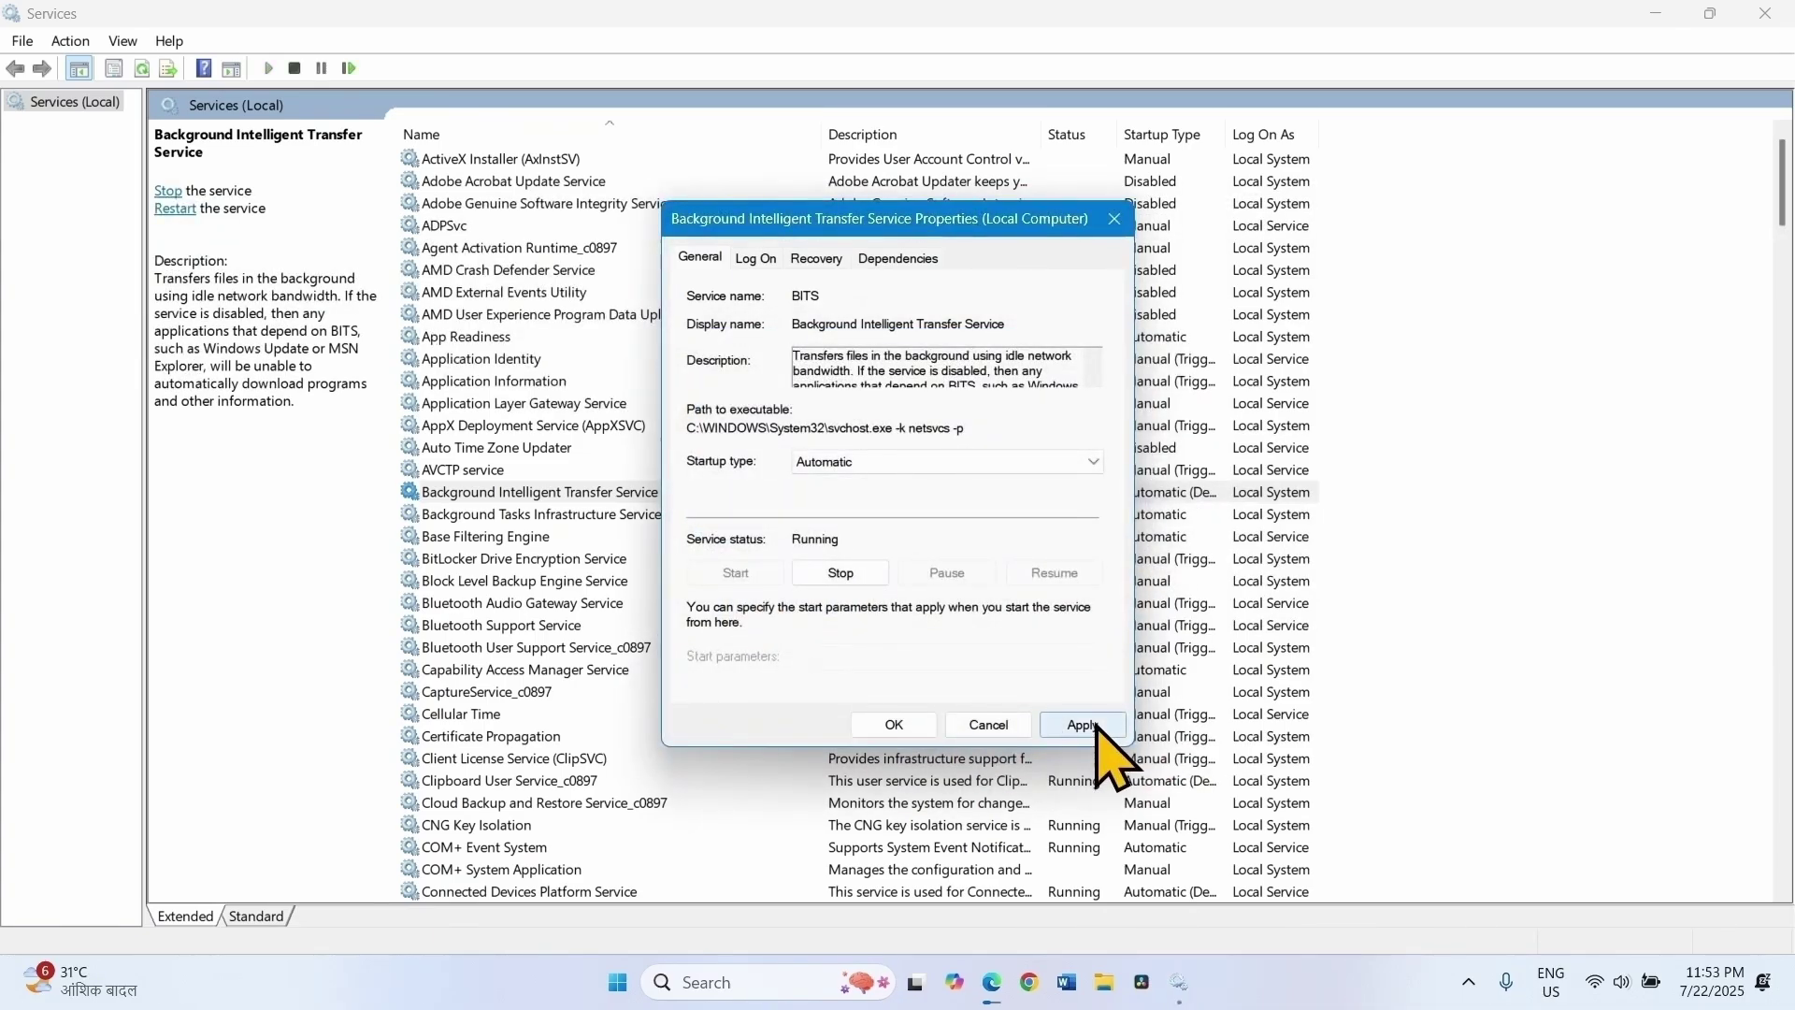
left_click(1082, 724)
left_click(894, 725)
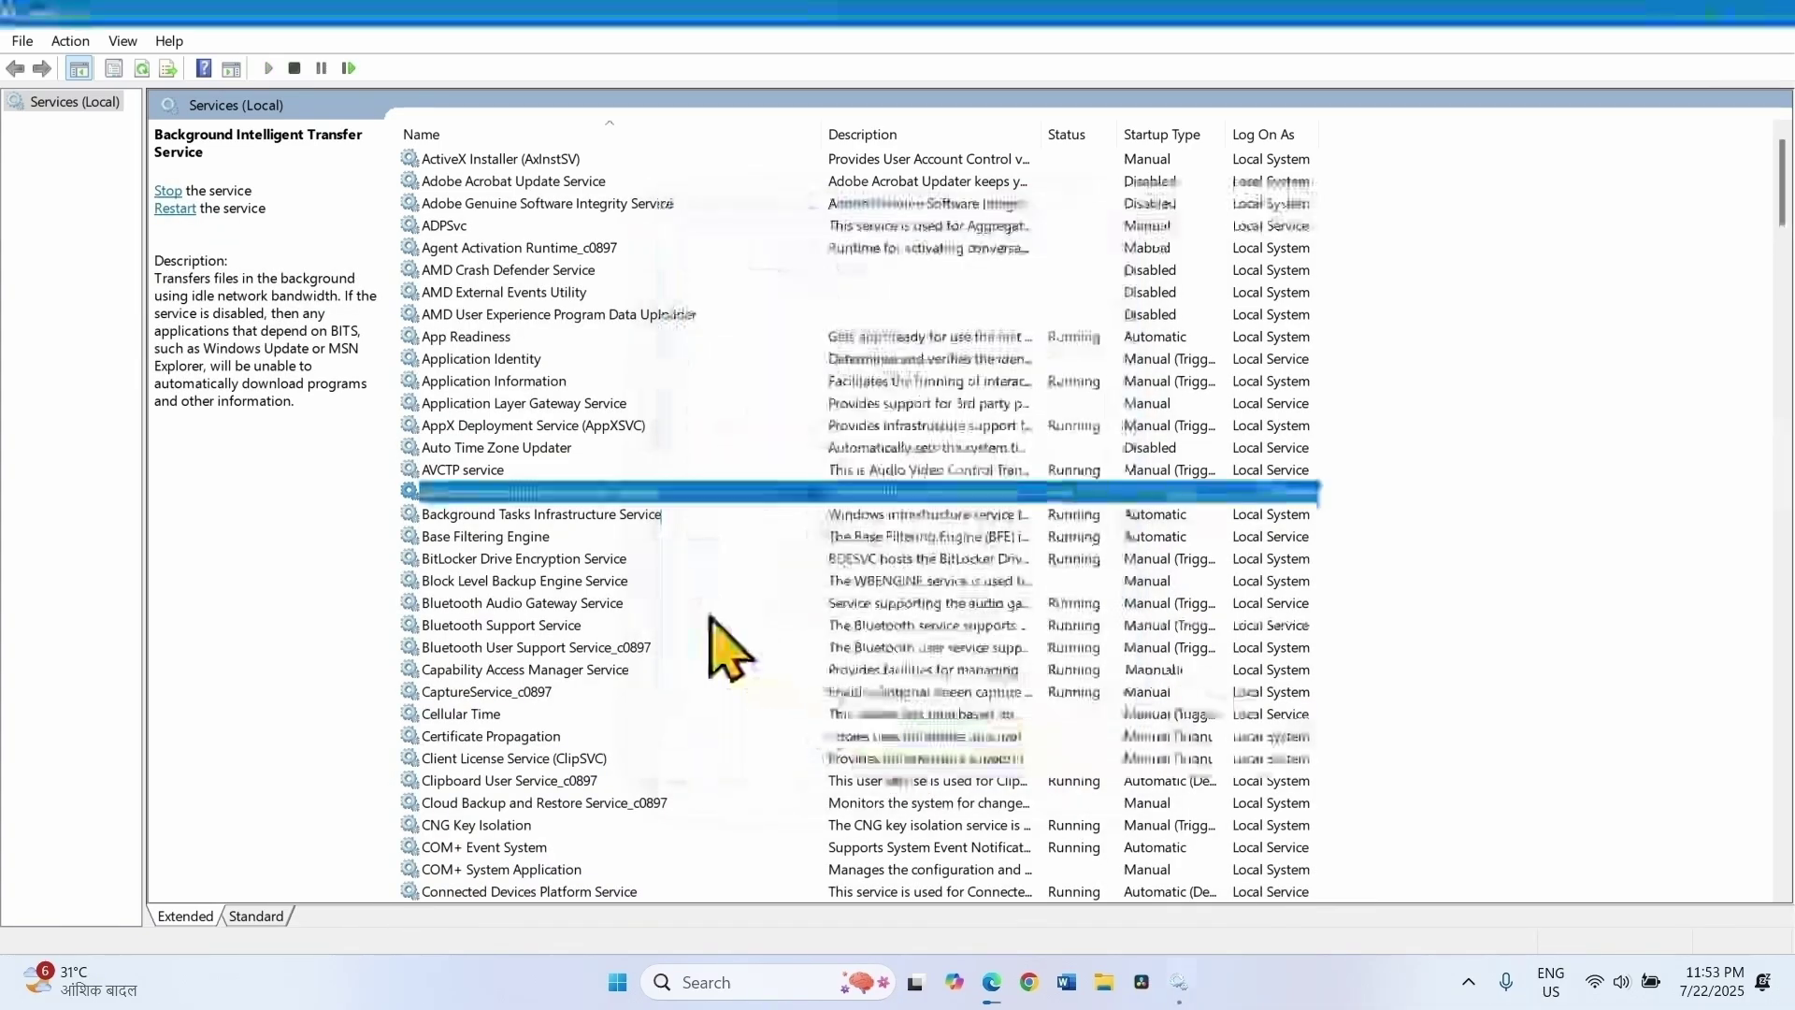
right_click(553, 495)
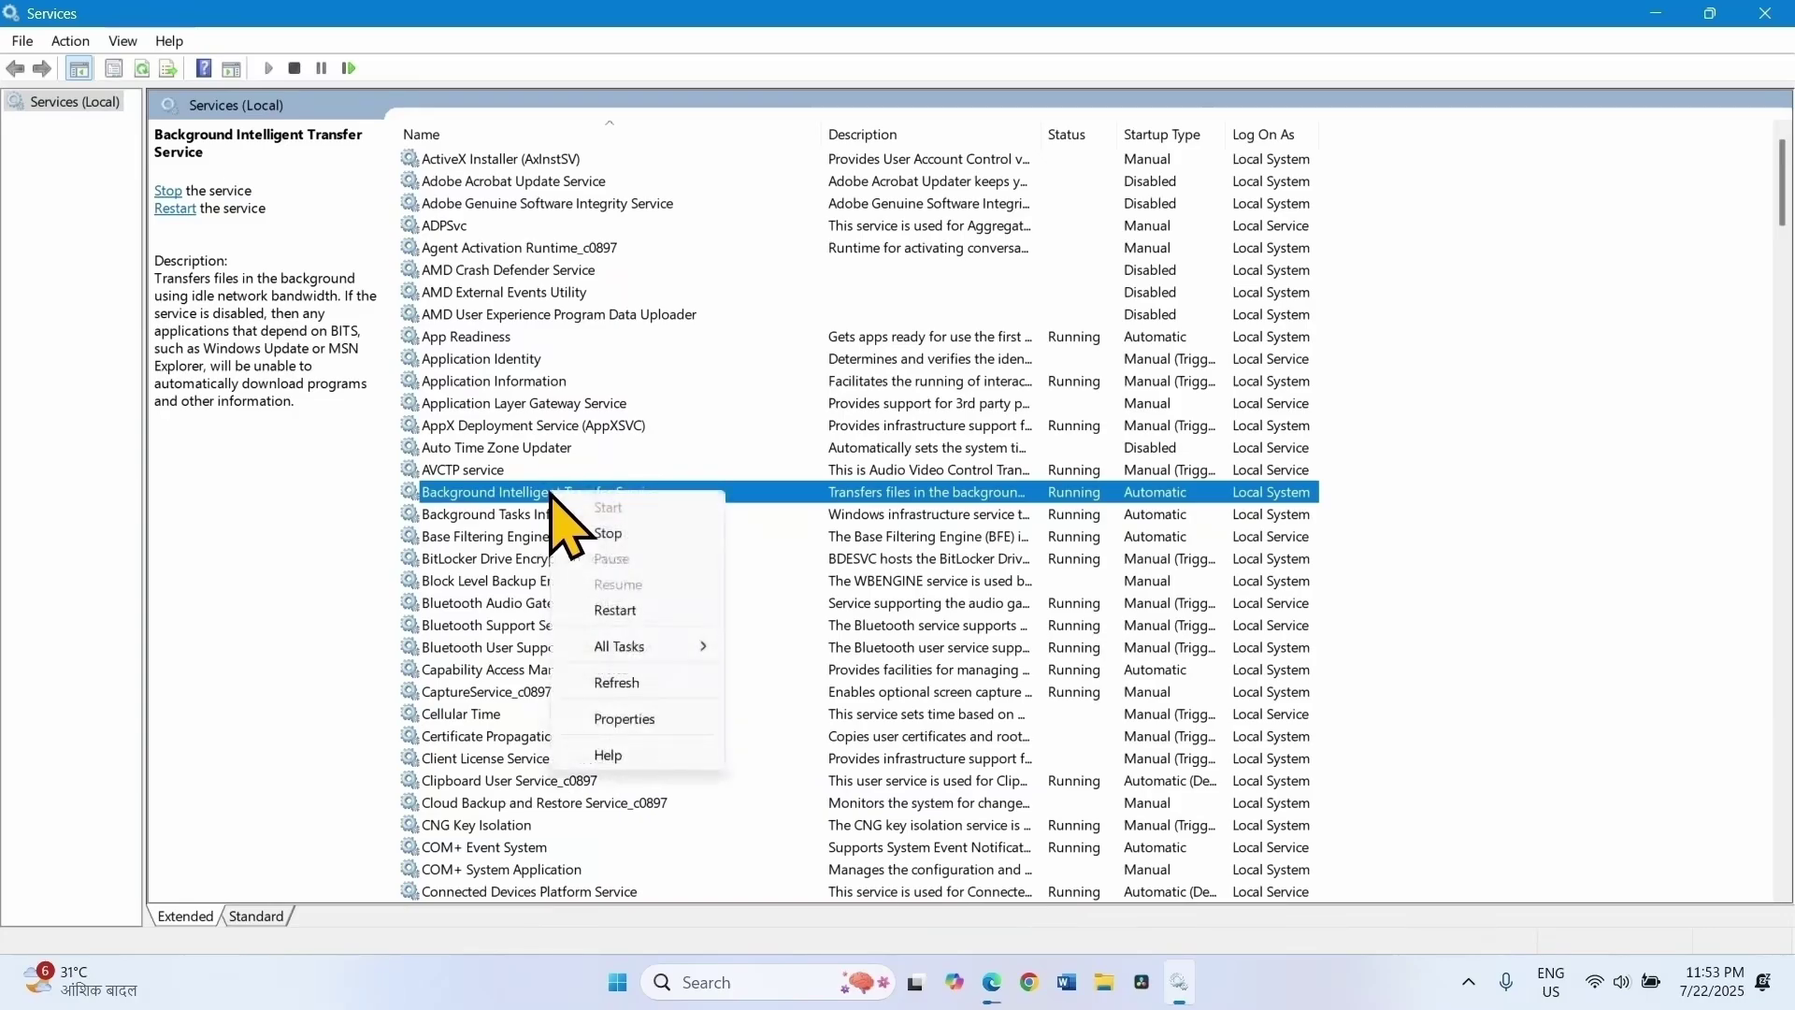
left_click(617, 620)
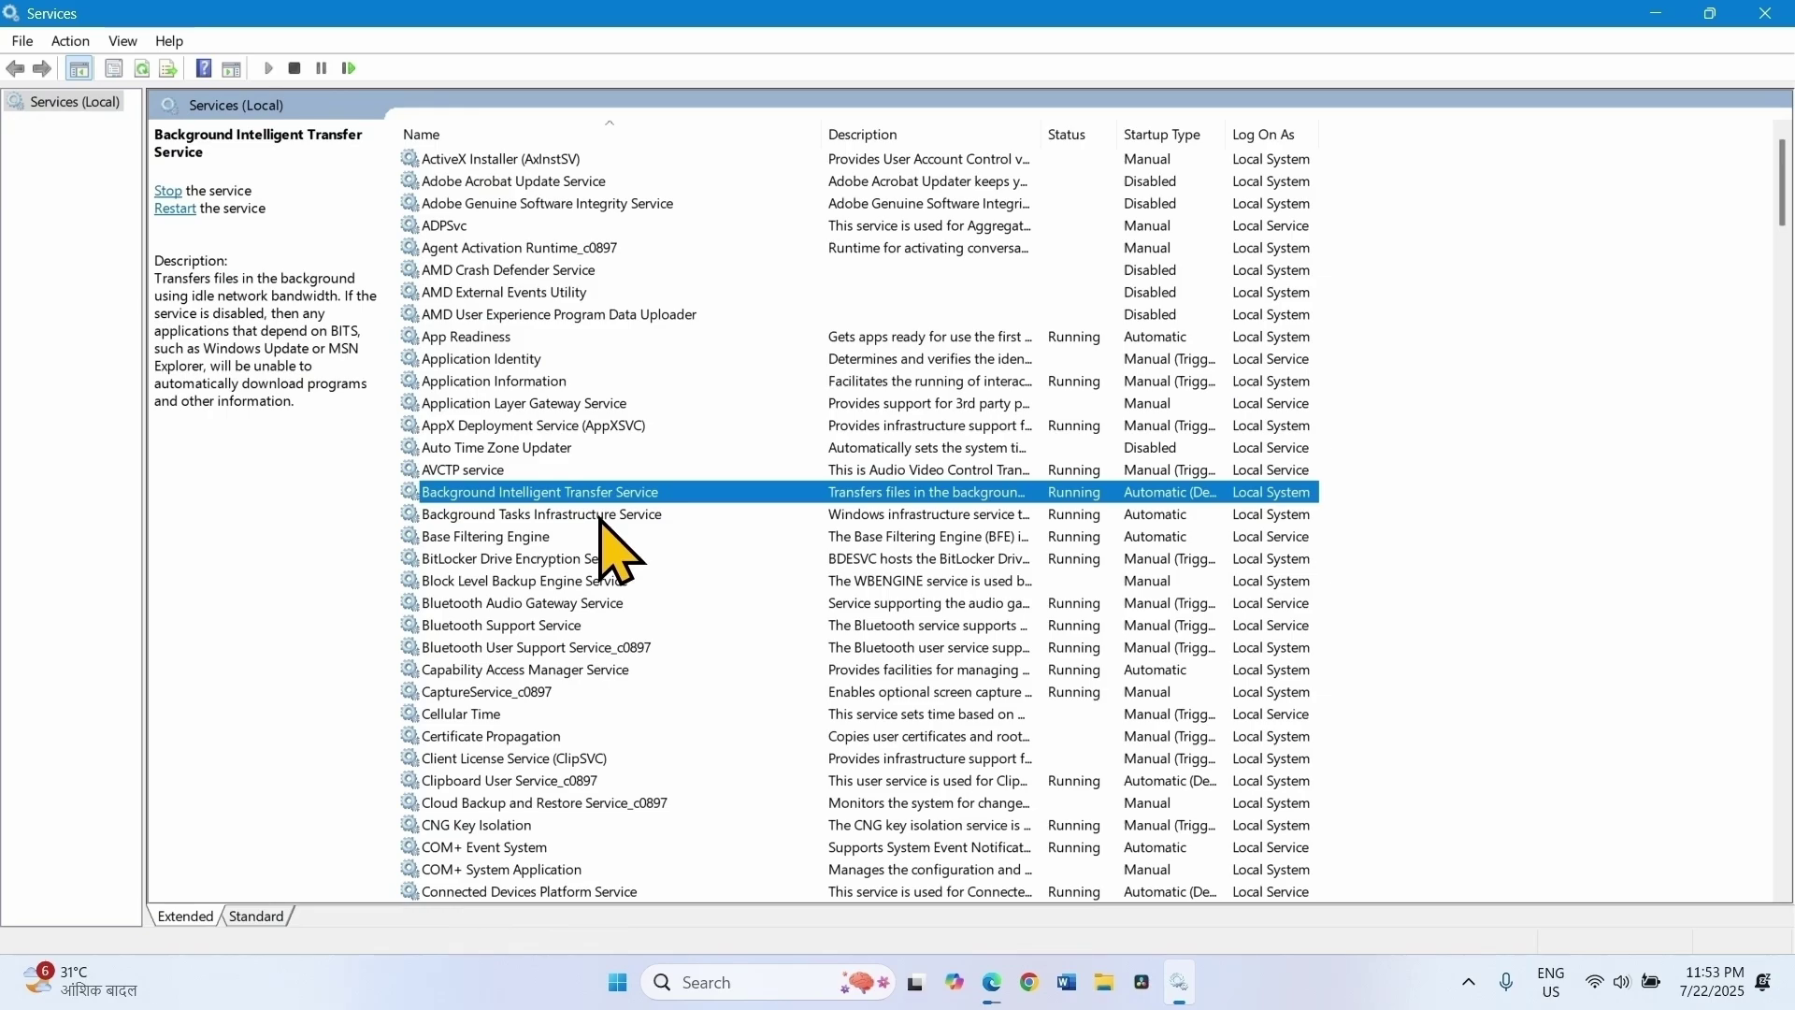
scroll(599, 521, "down", 5)
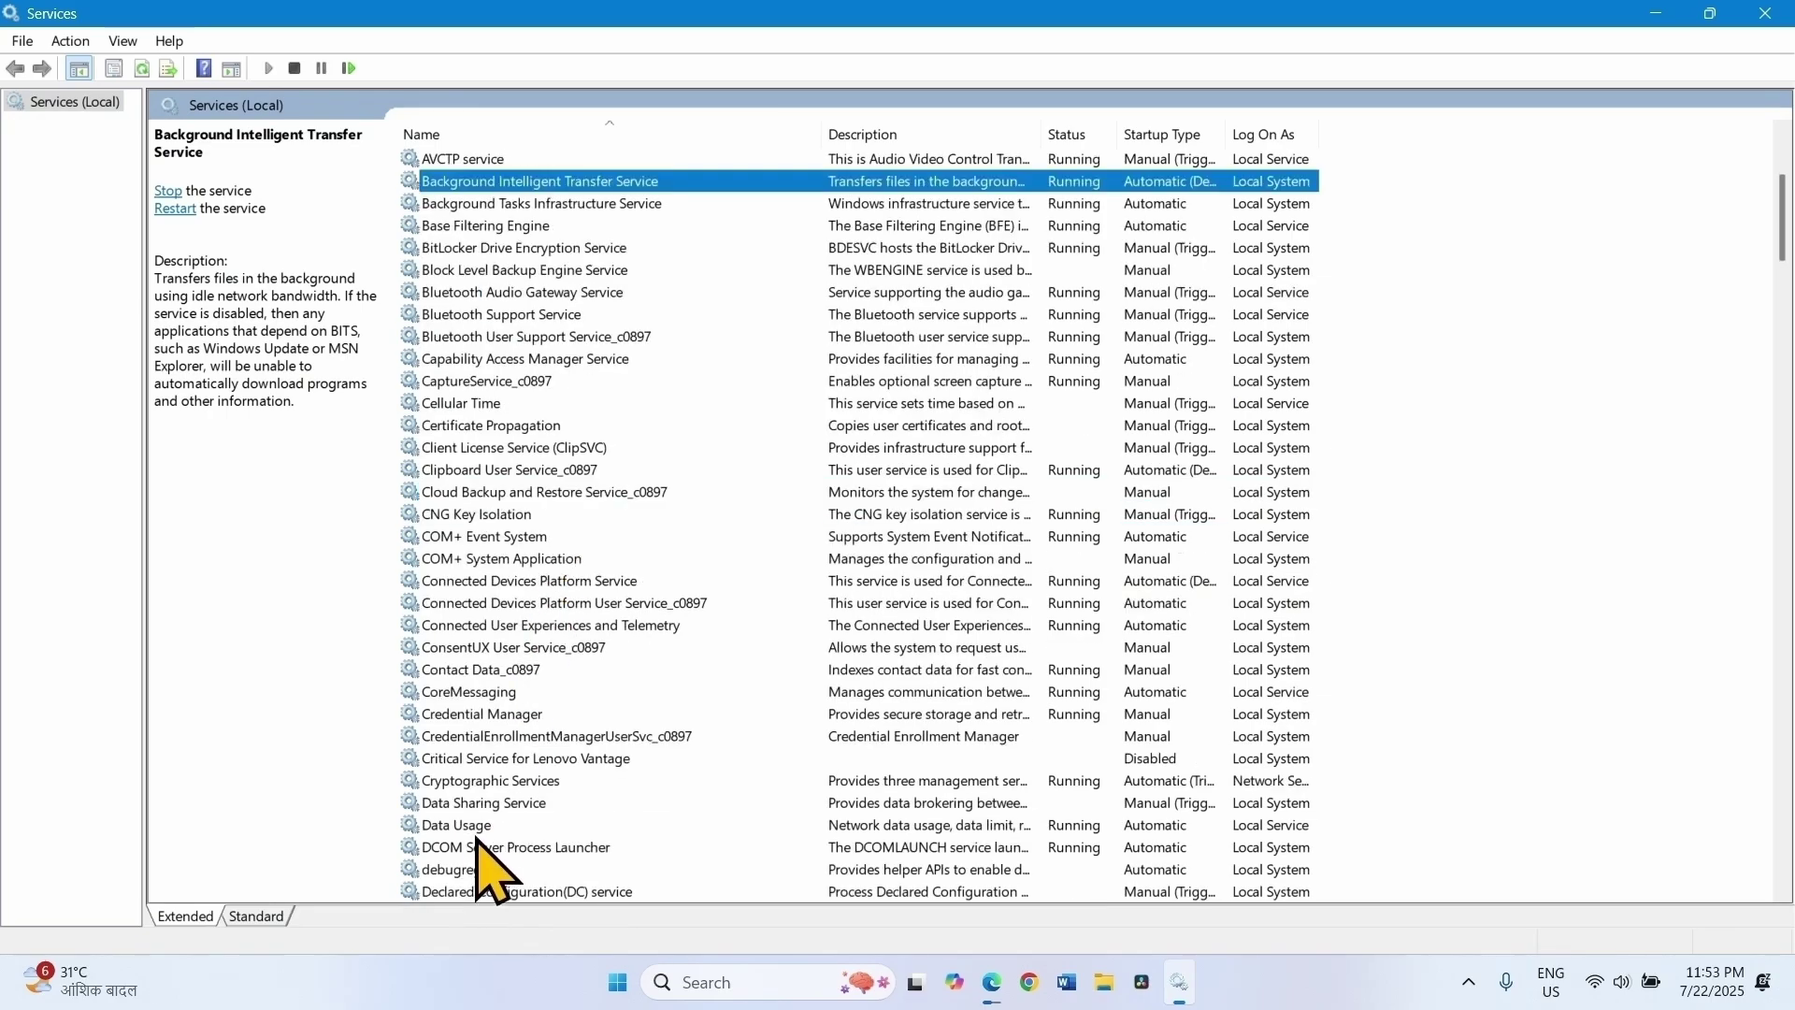
- Confirm Cryptographic Services shows Automatic and Running in its properties, then restart it
left_click(510, 781)
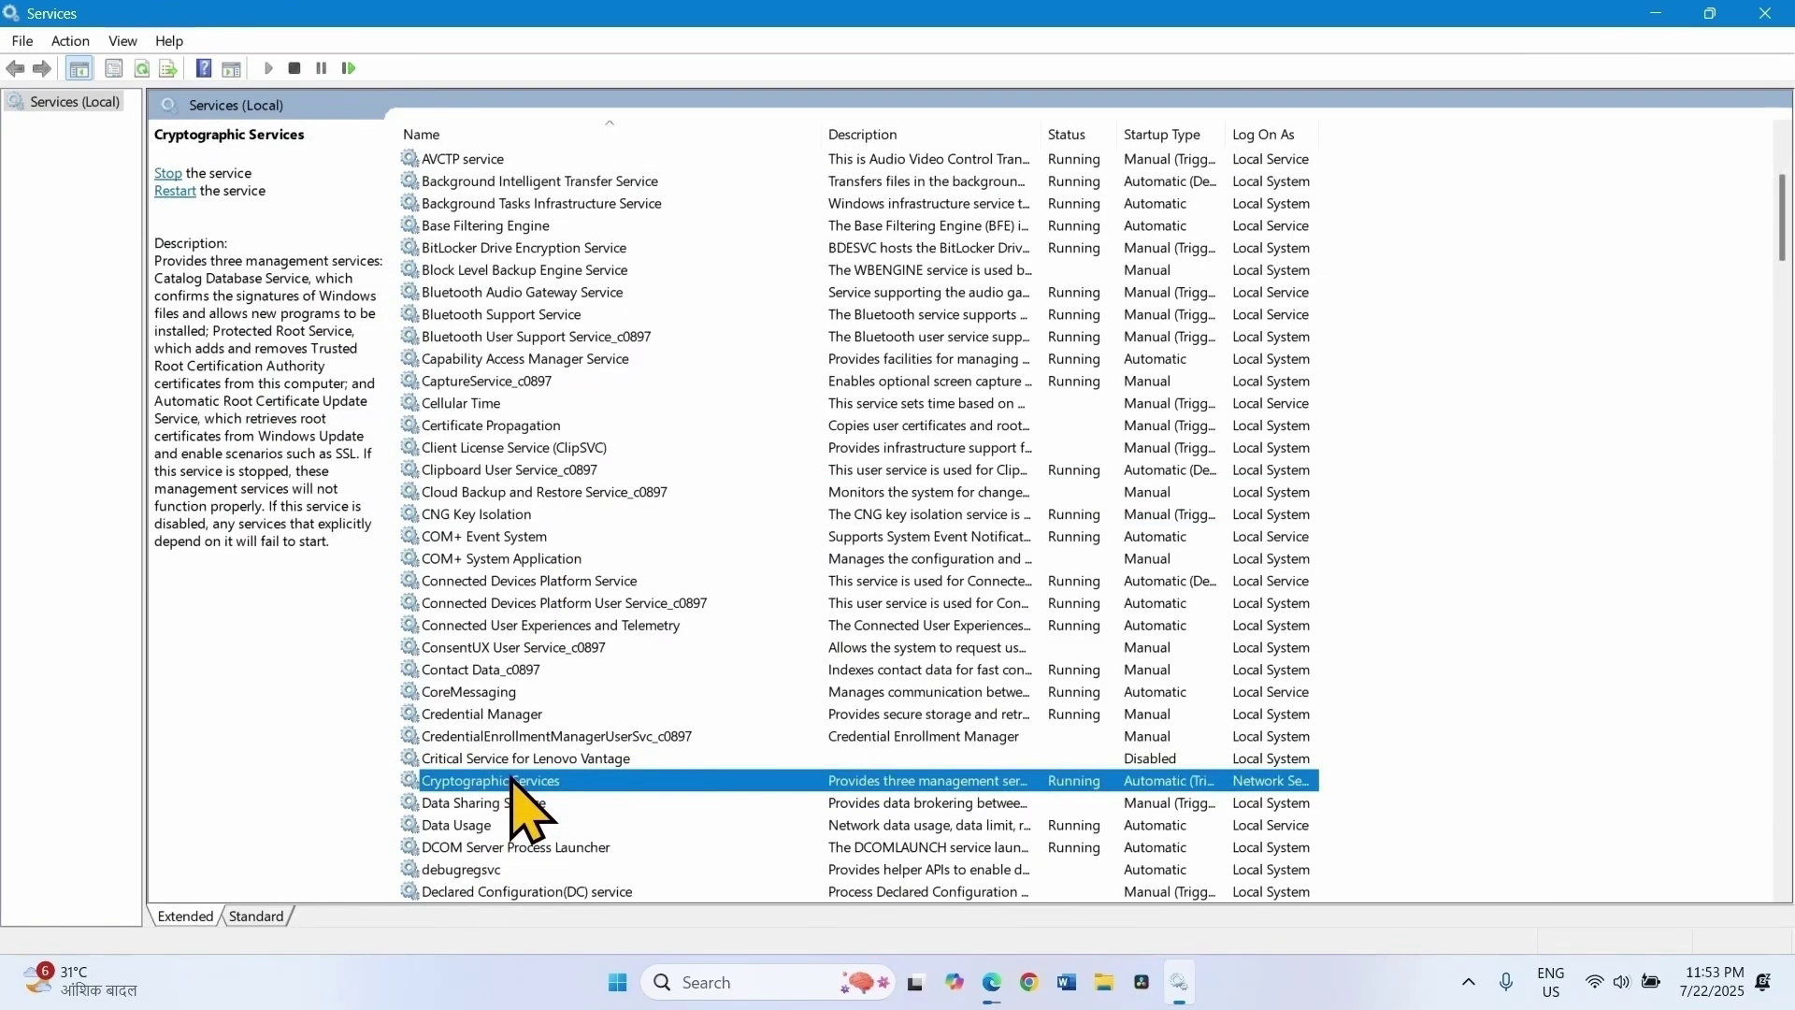
right_click(512, 782)
left_click(572, 722)
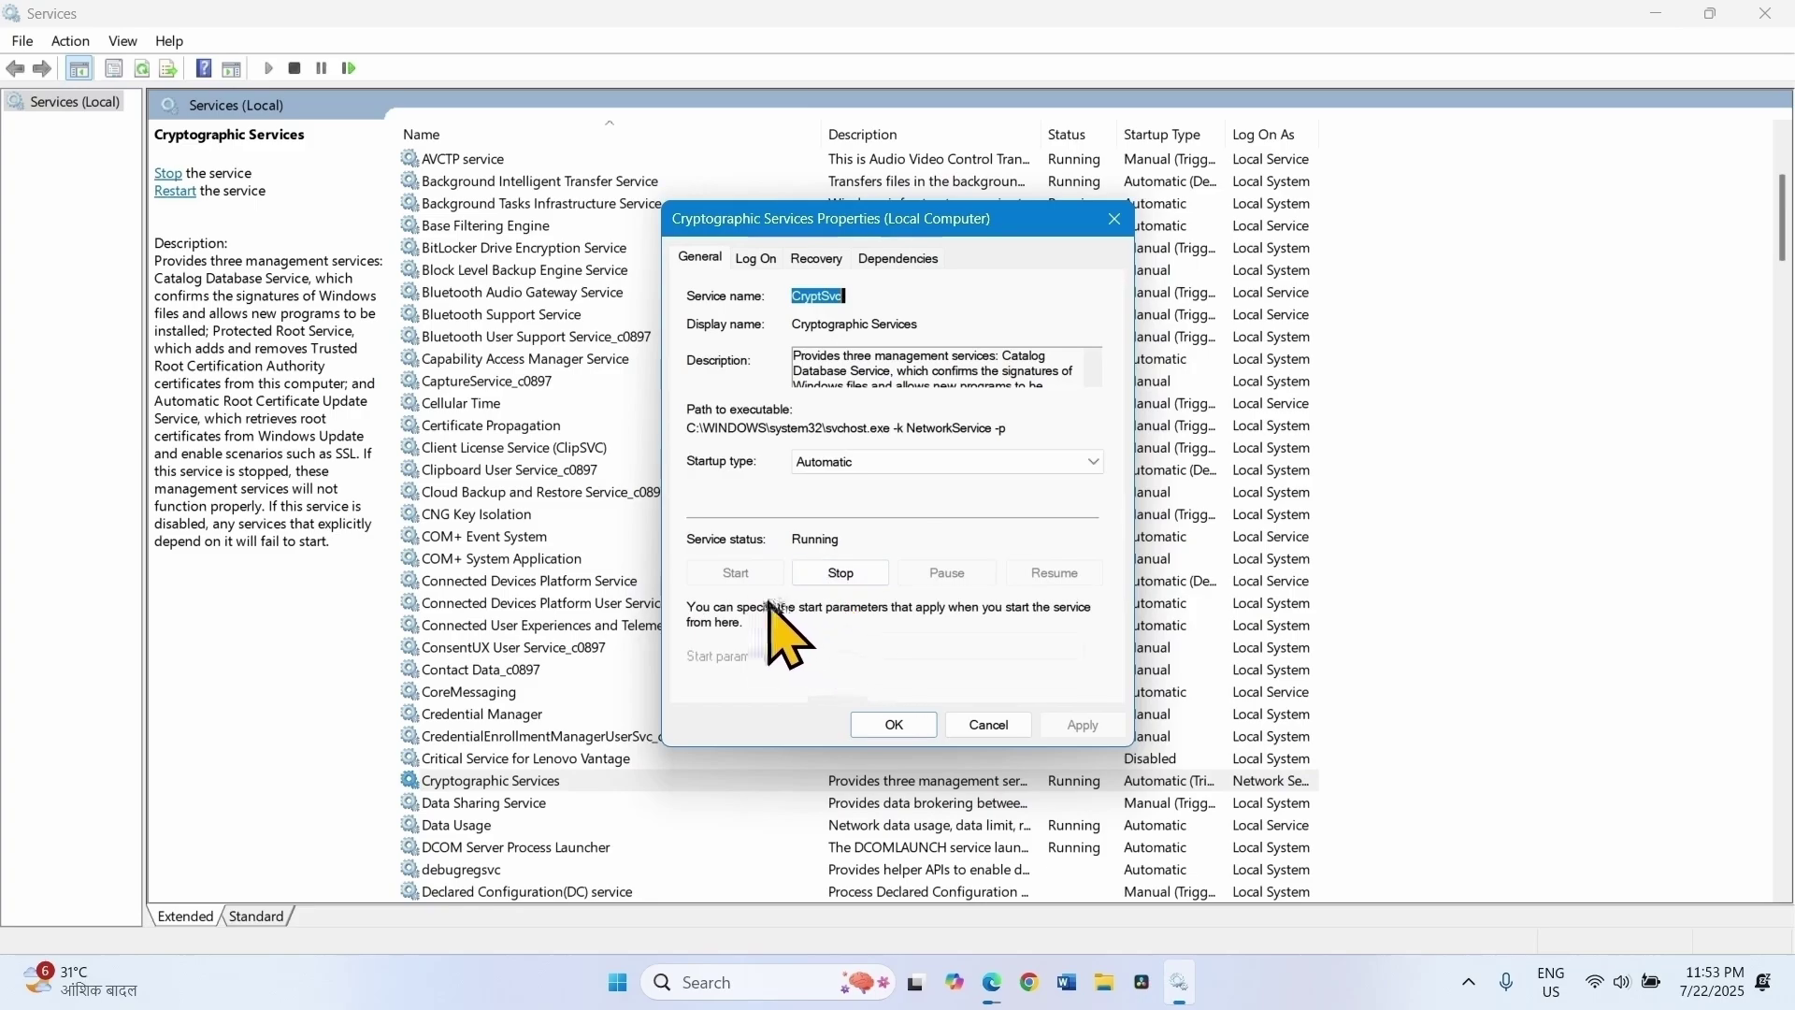
left_click(896, 726)
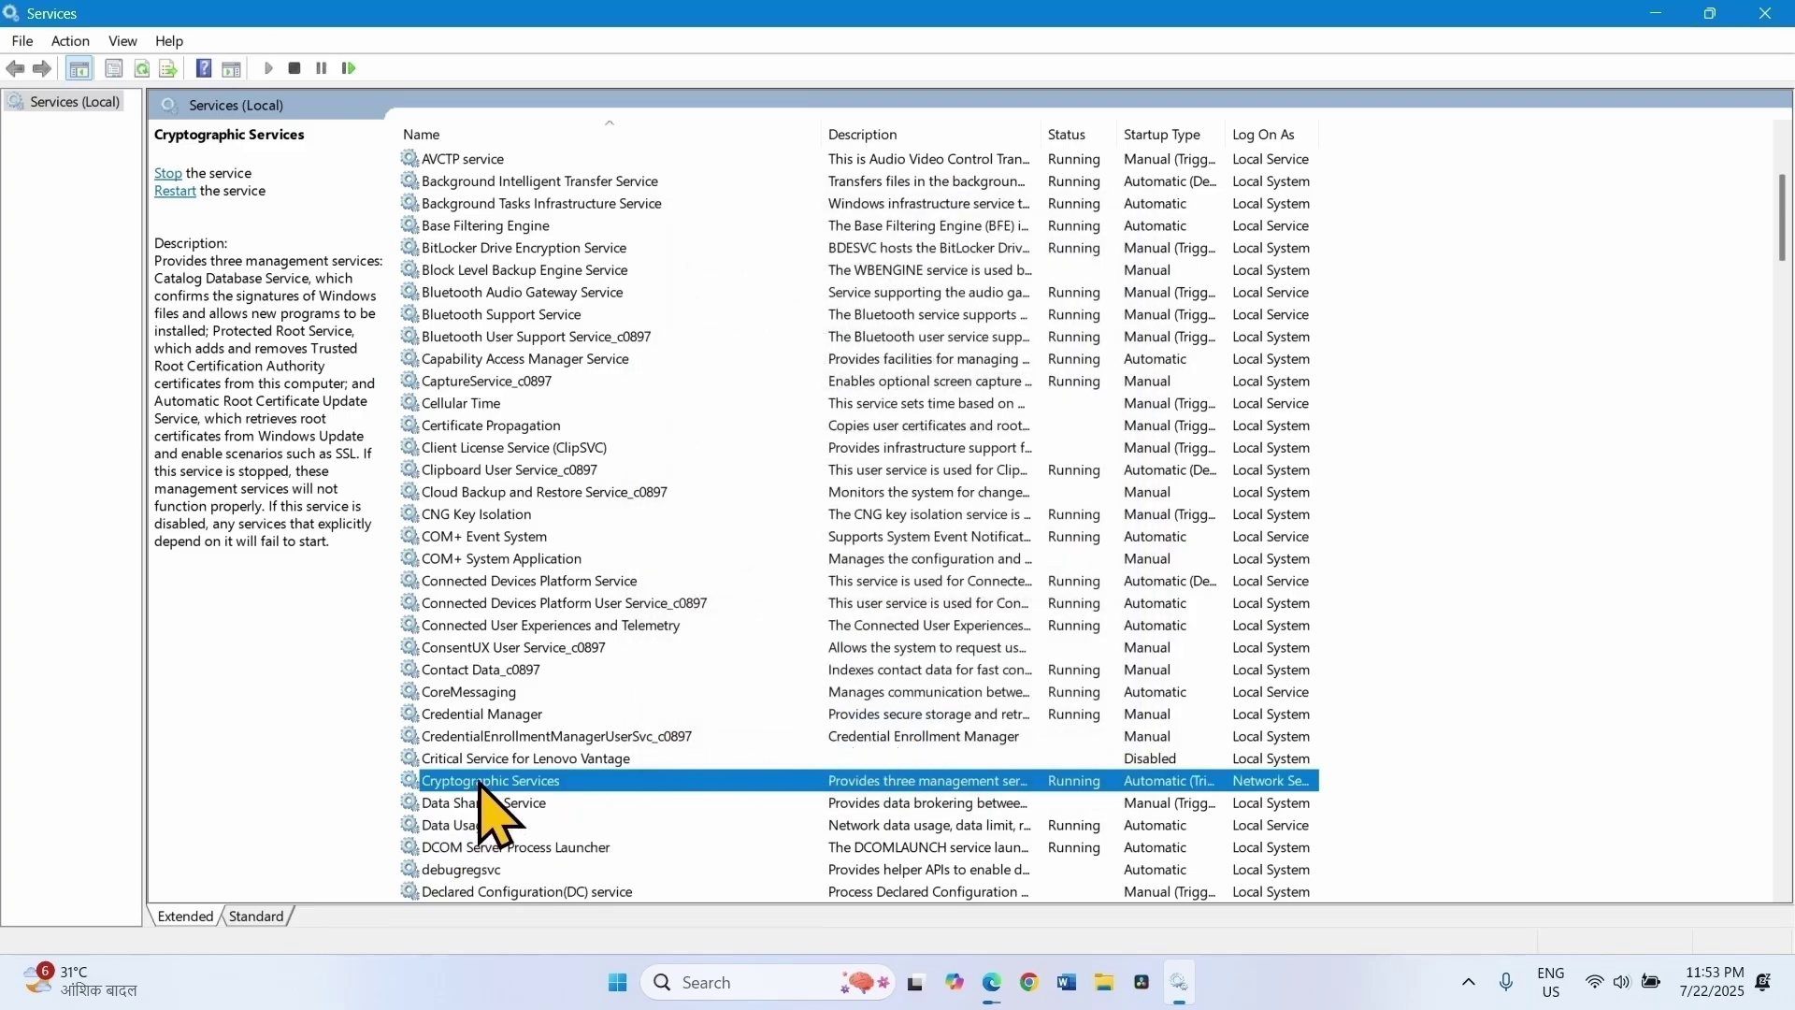
right_click(480, 783)
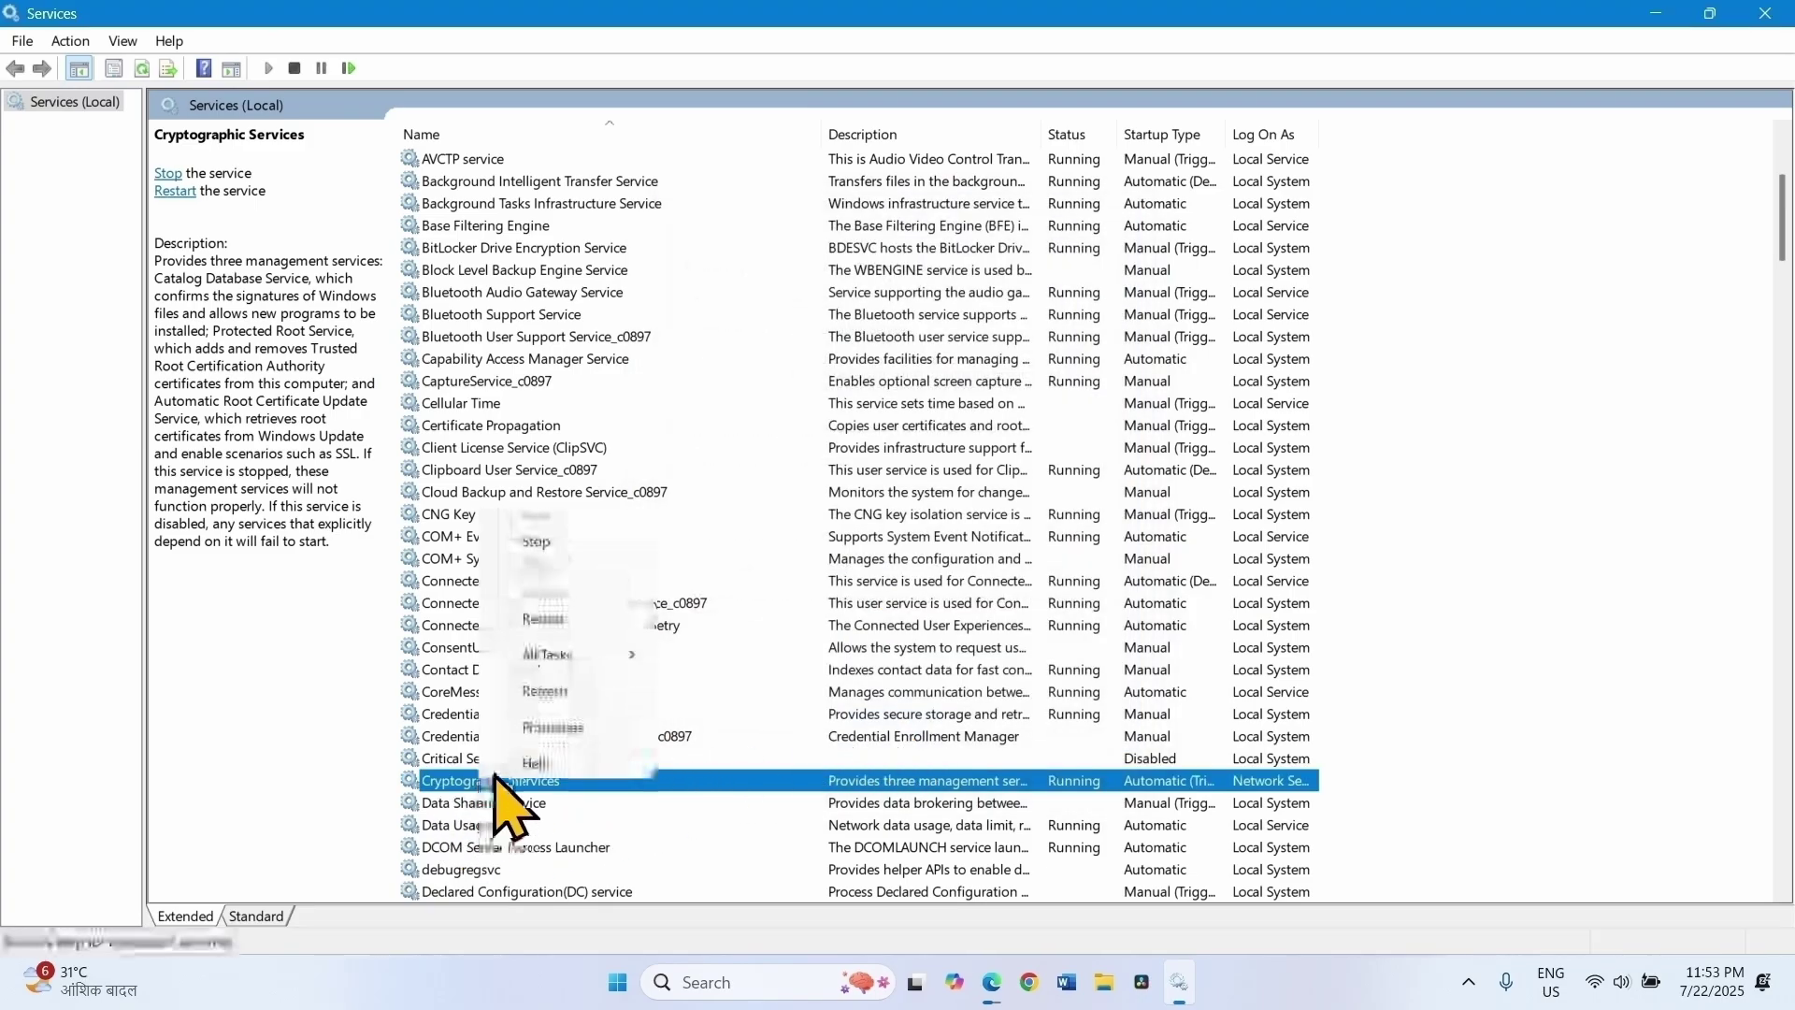
left_click(550, 620)
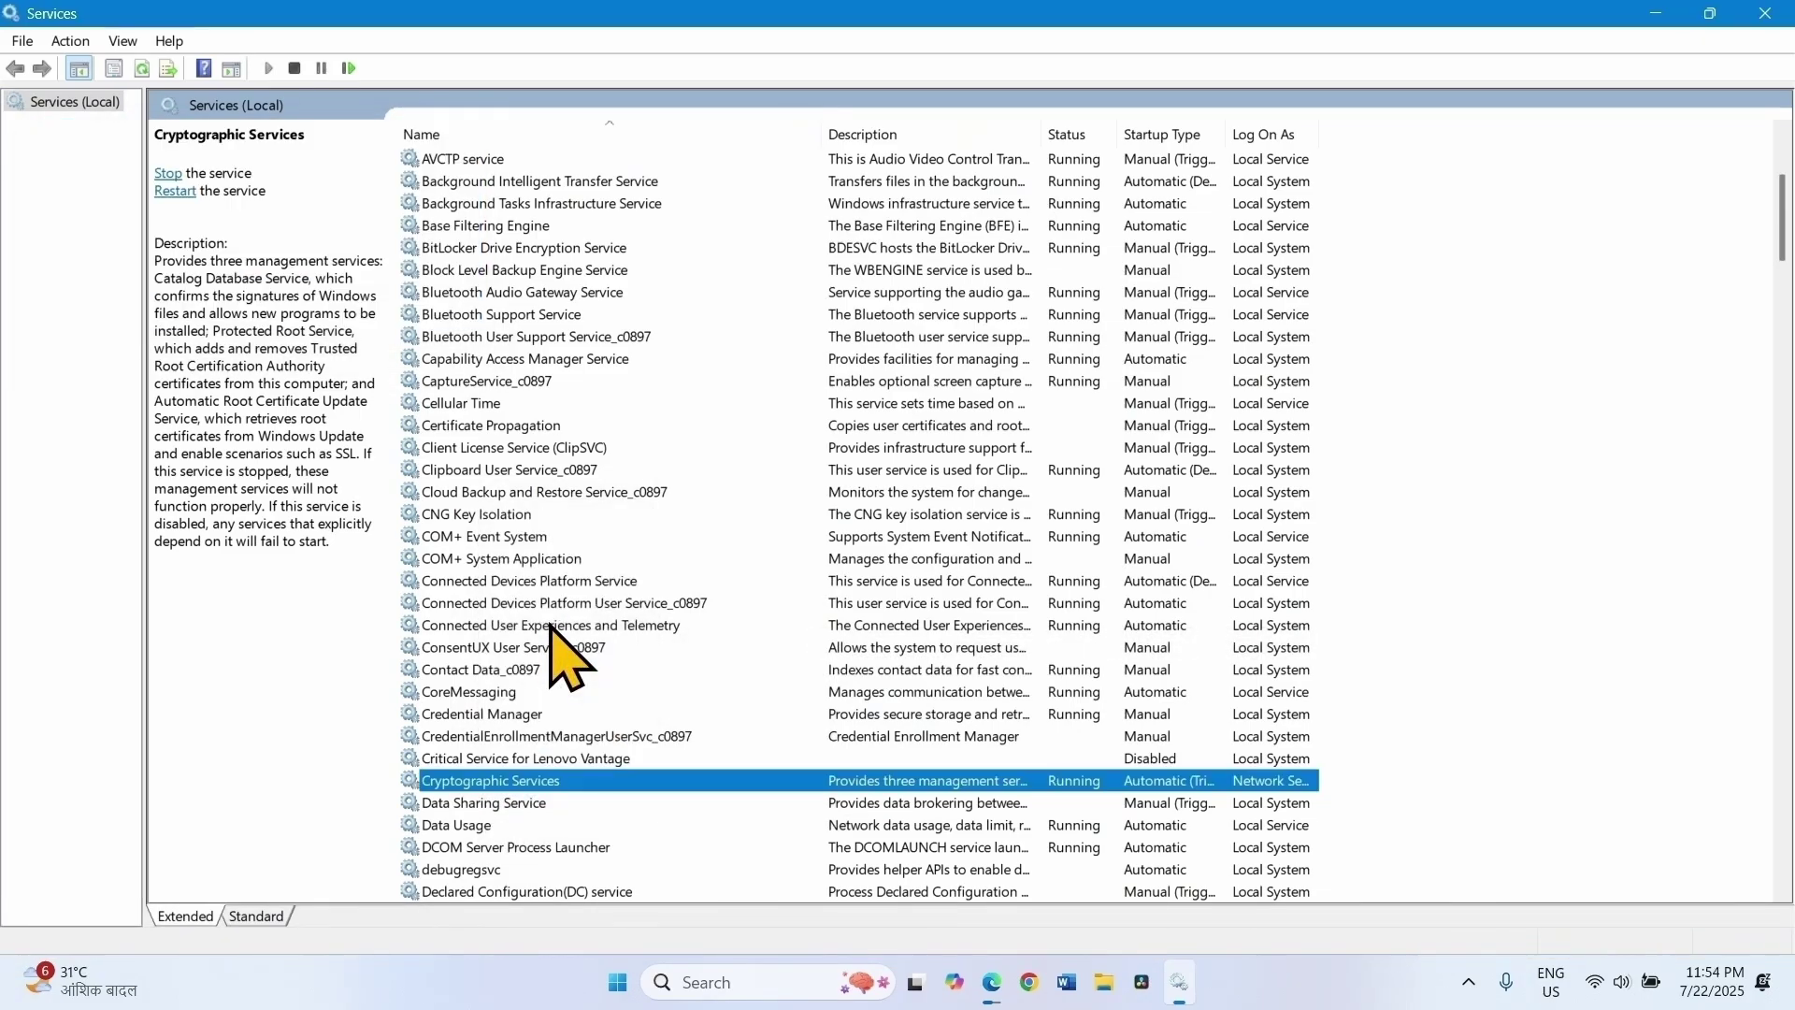
scroll(551, 626, "down", 20)
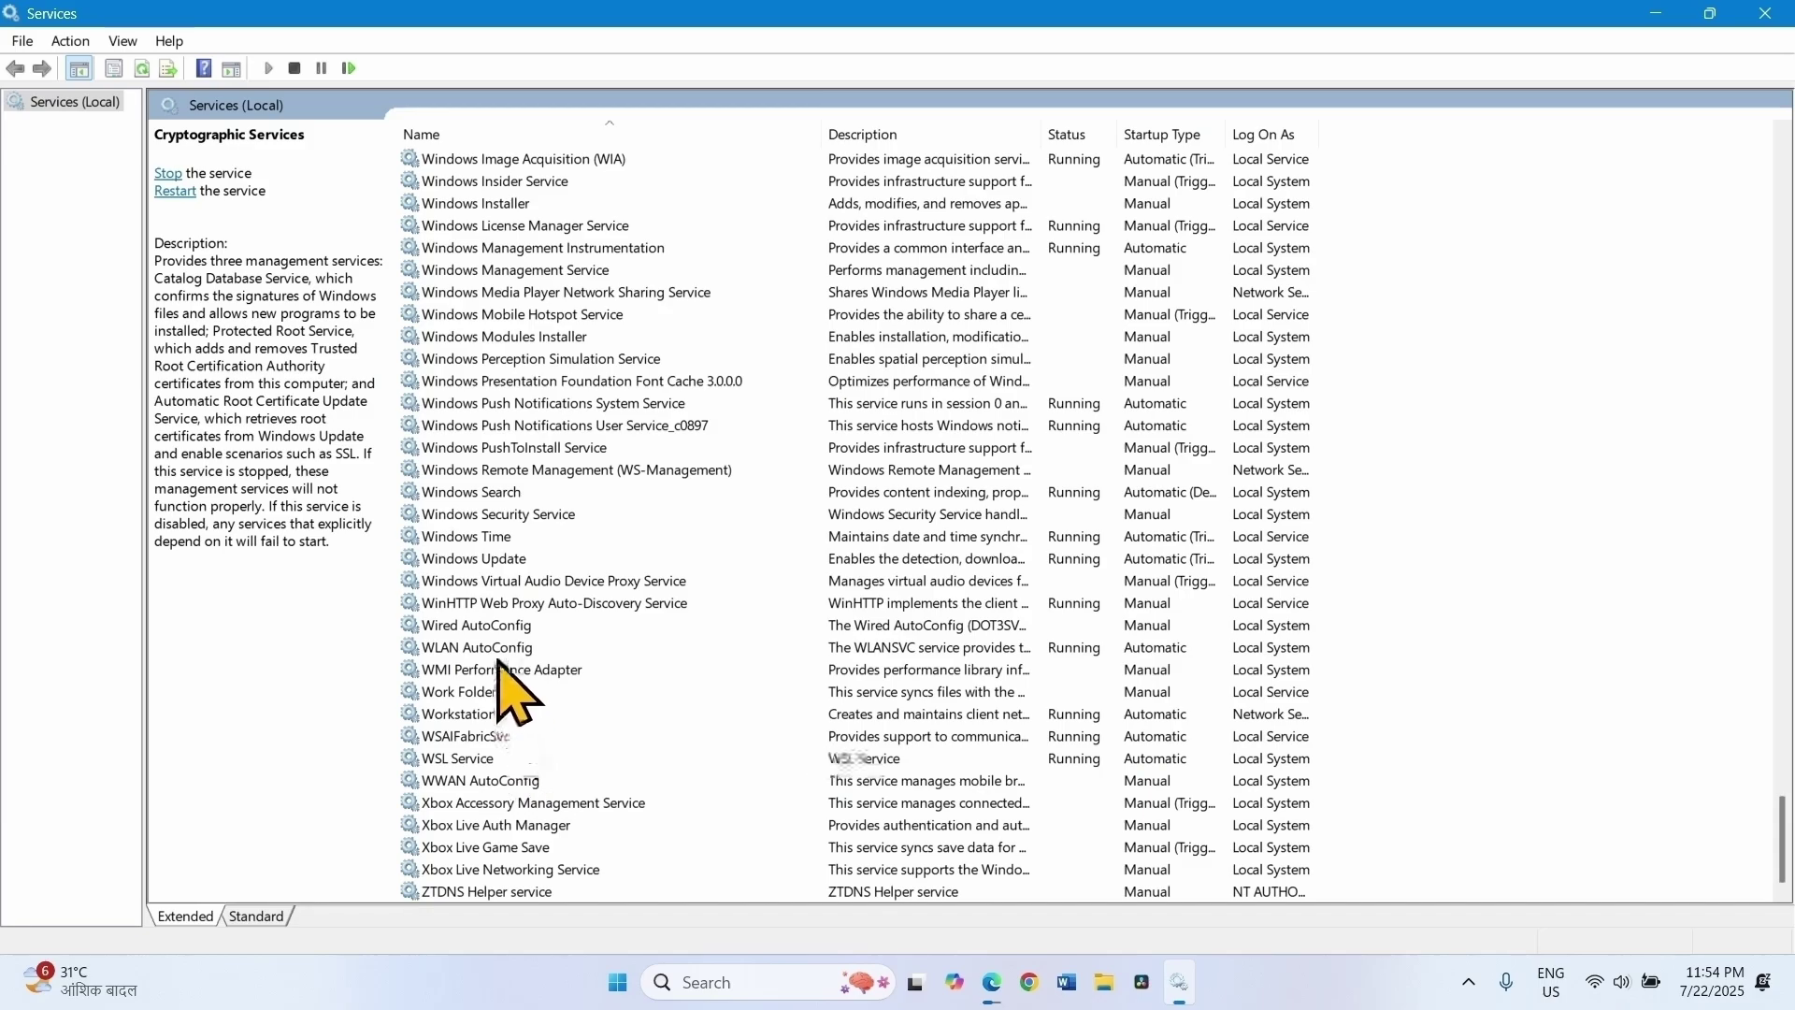
- Review the Windows Update service properties, restart the service, and close the Services window
left_click(486, 564)
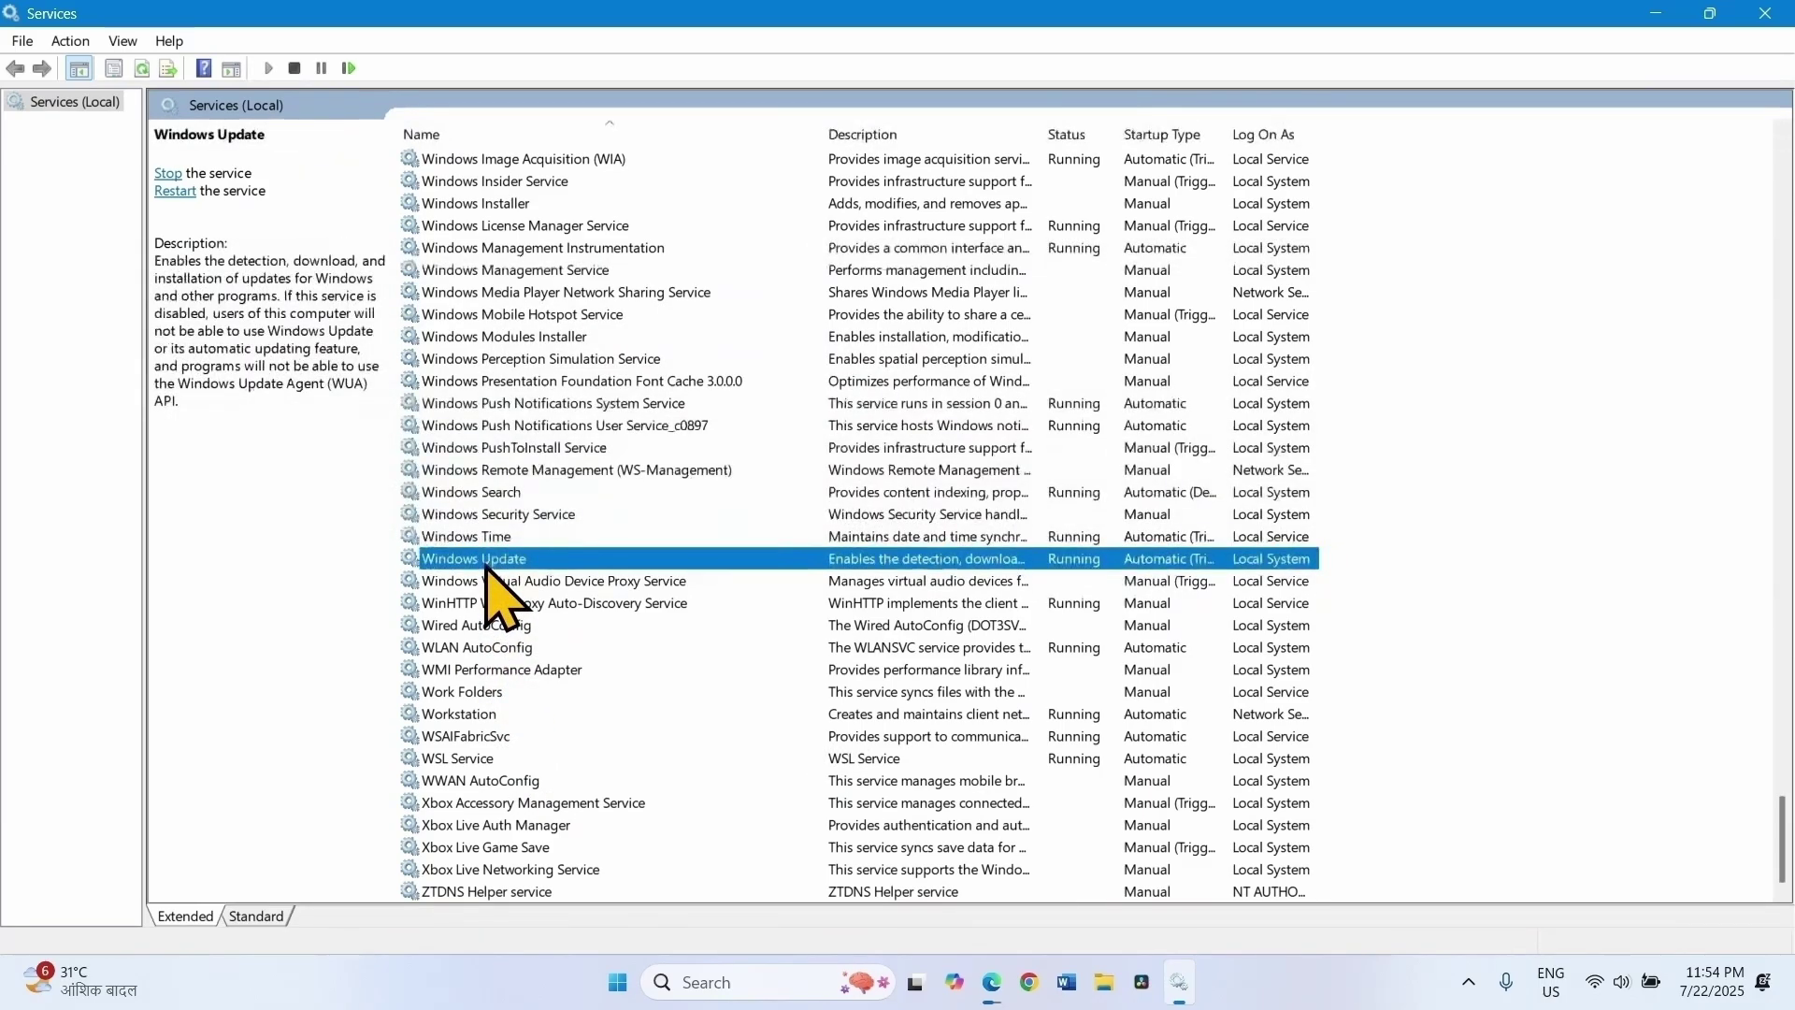
right_click(487, 567)
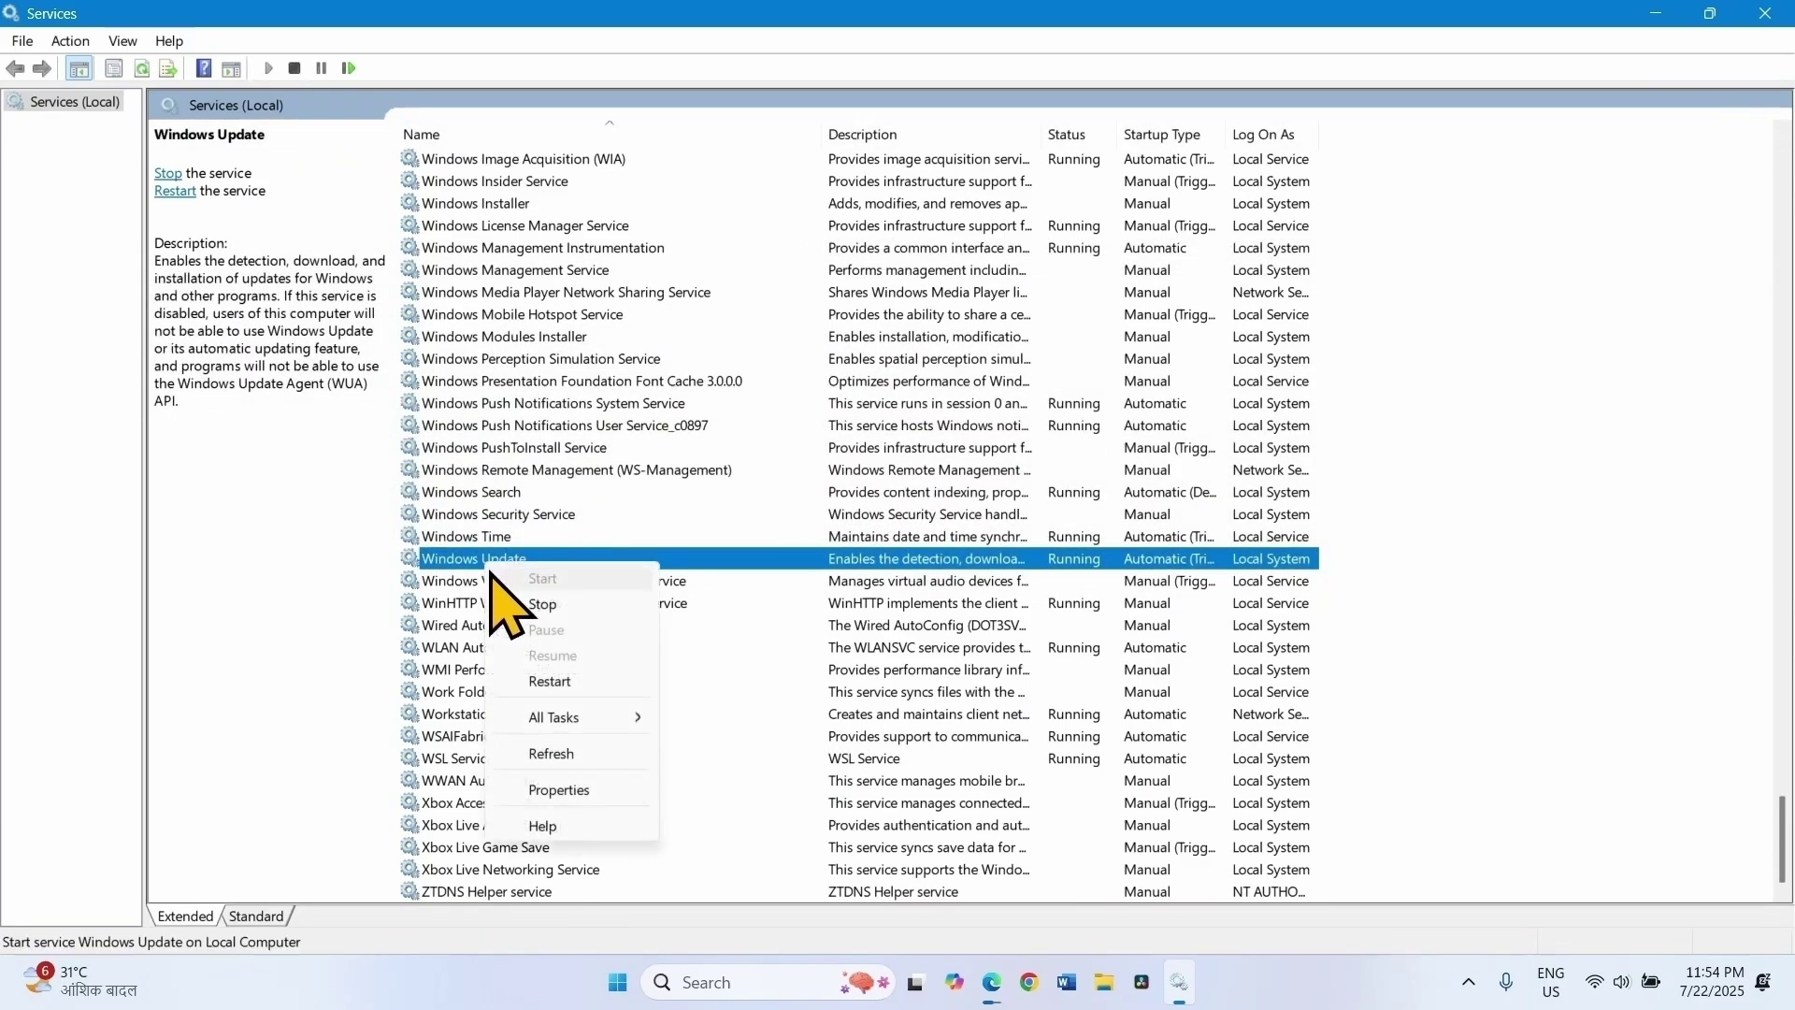
left_click(556, 790)
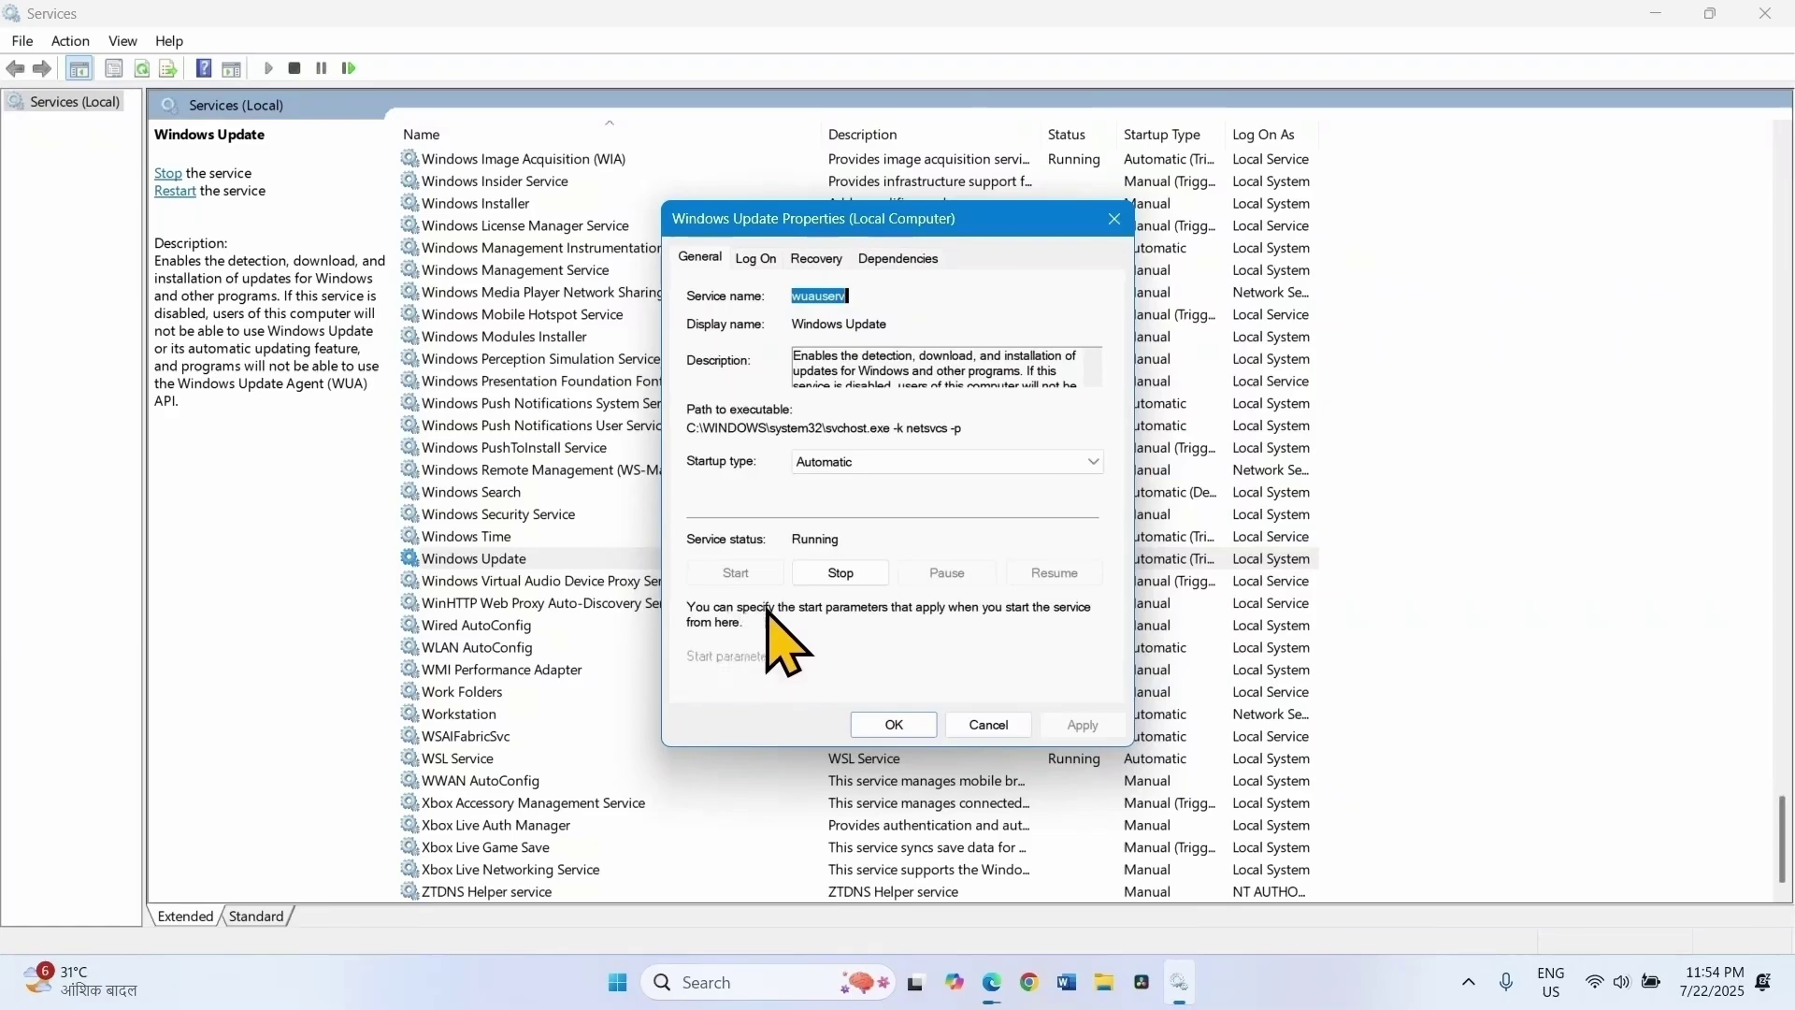
left_click(893, 725)
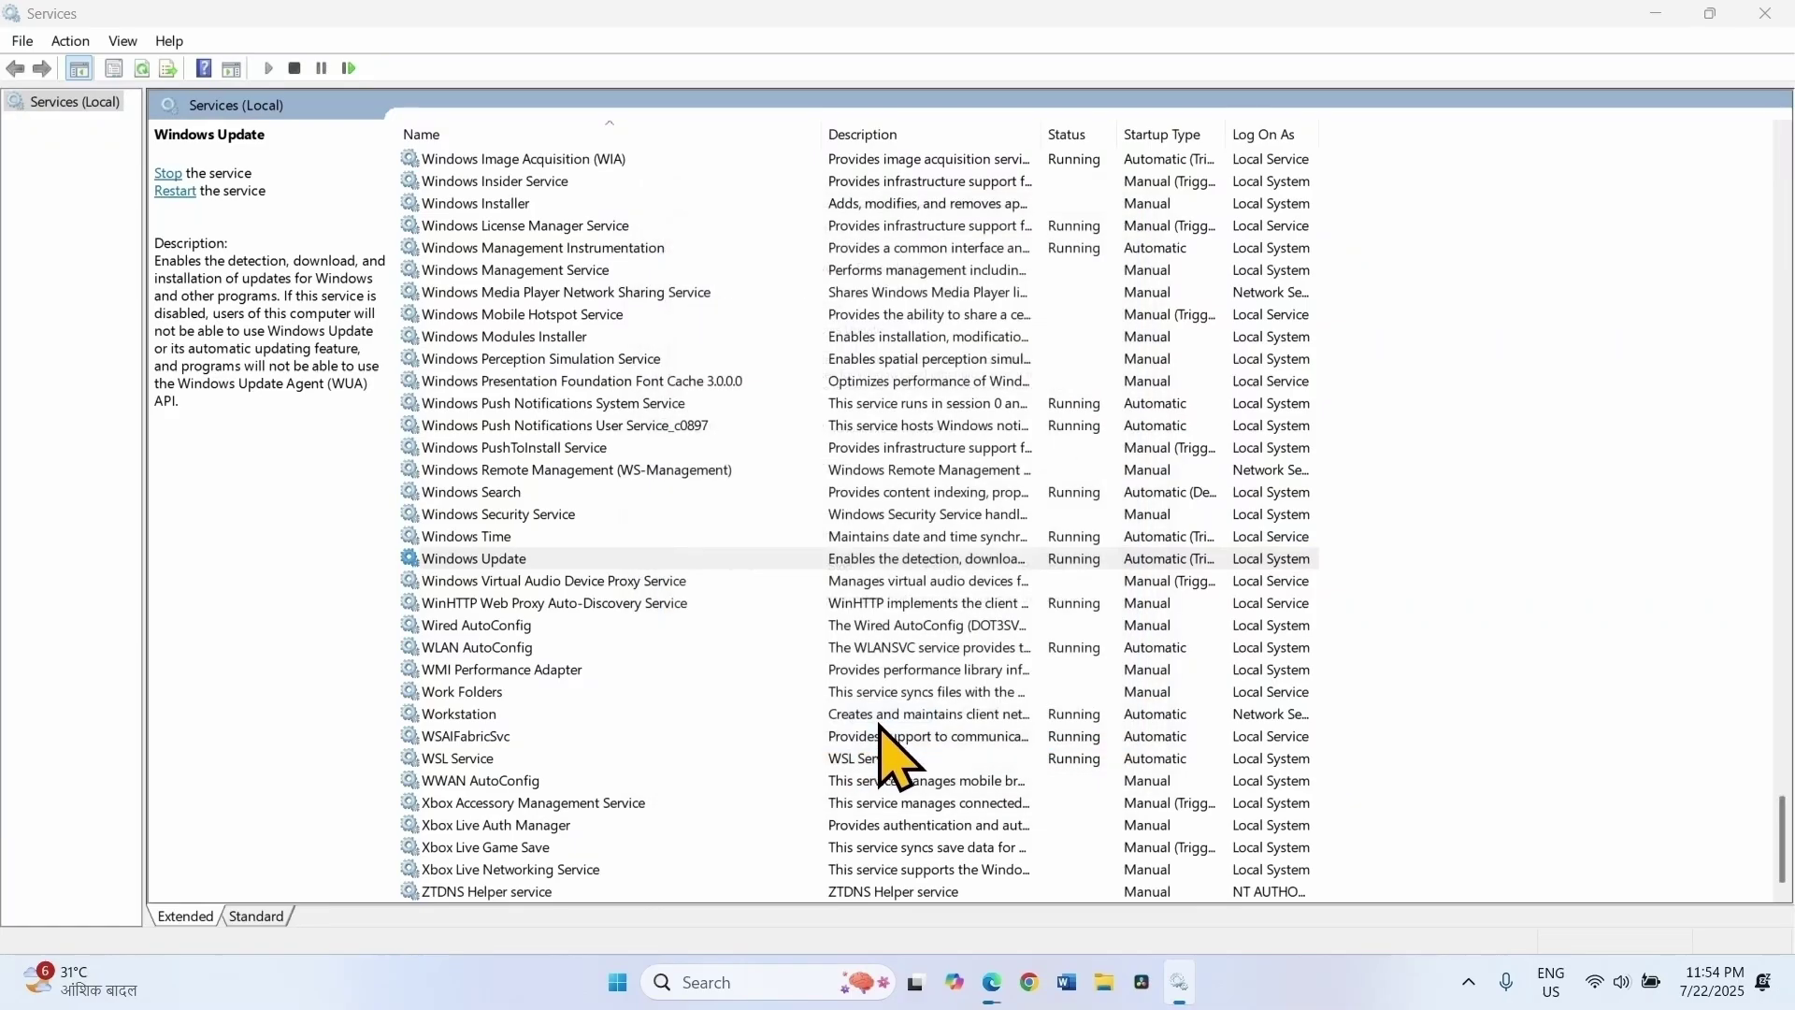
right_click(493, 563)
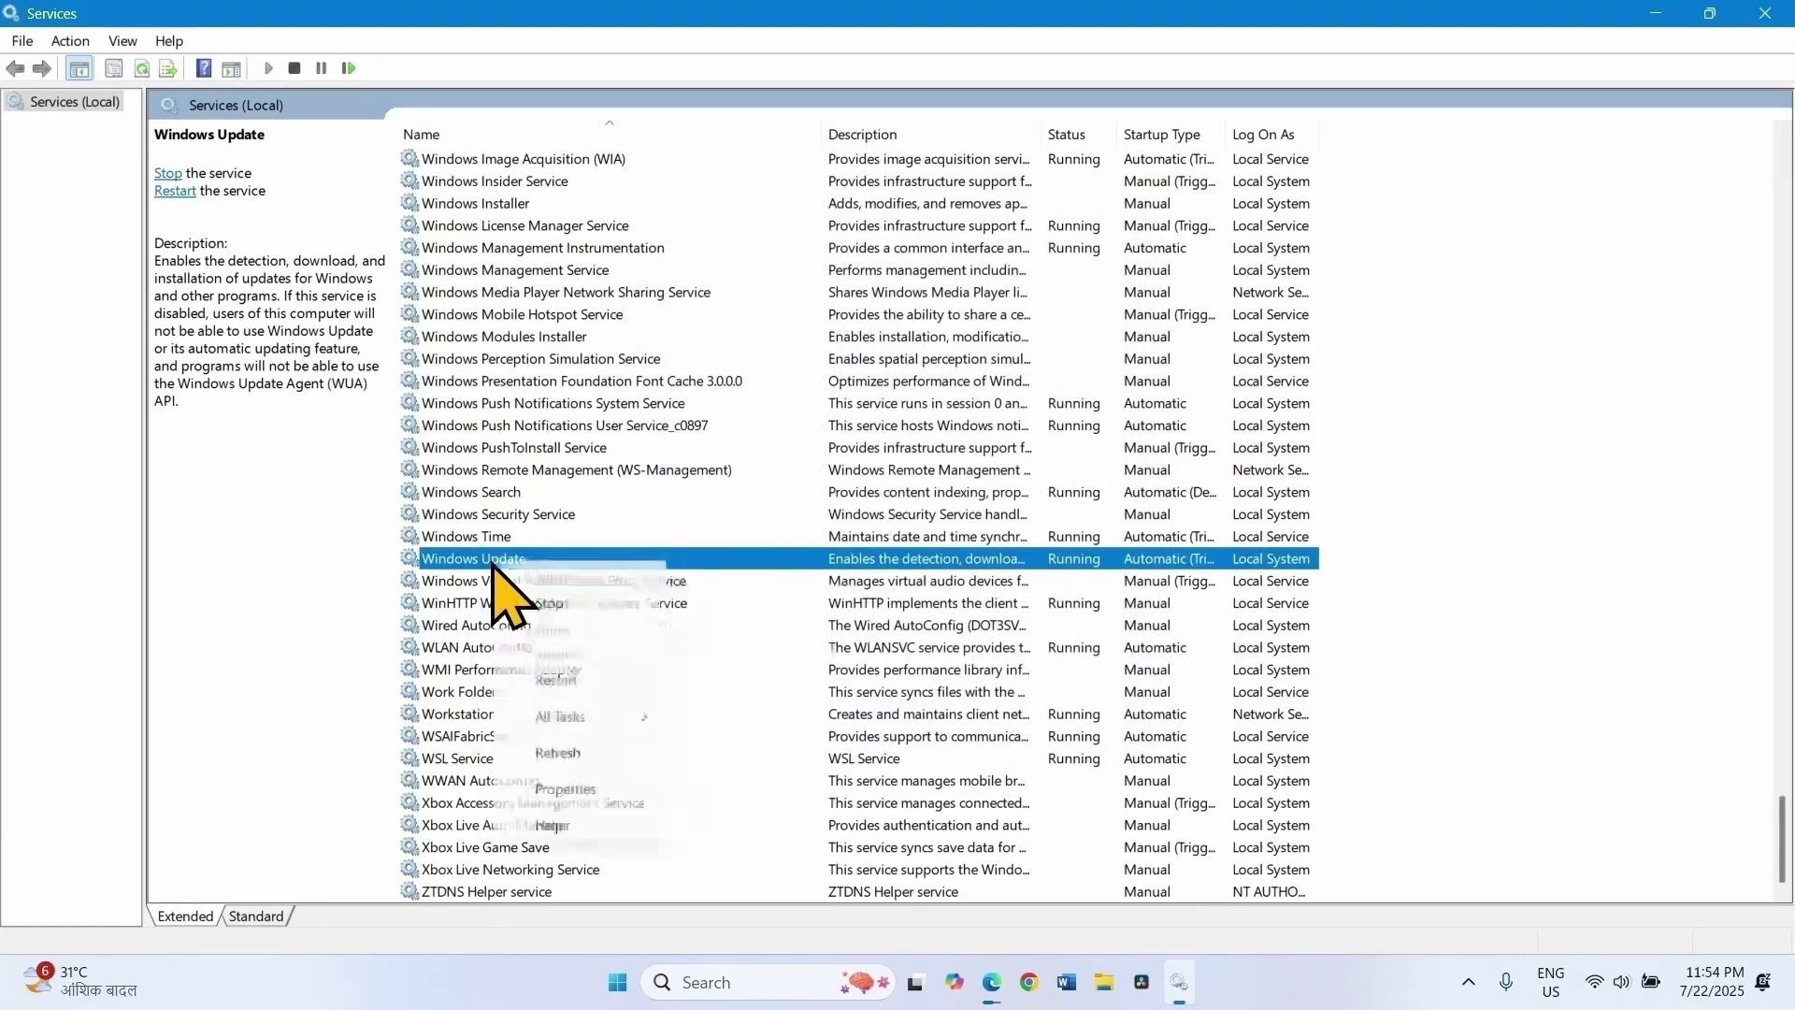
left_click(561, 680)
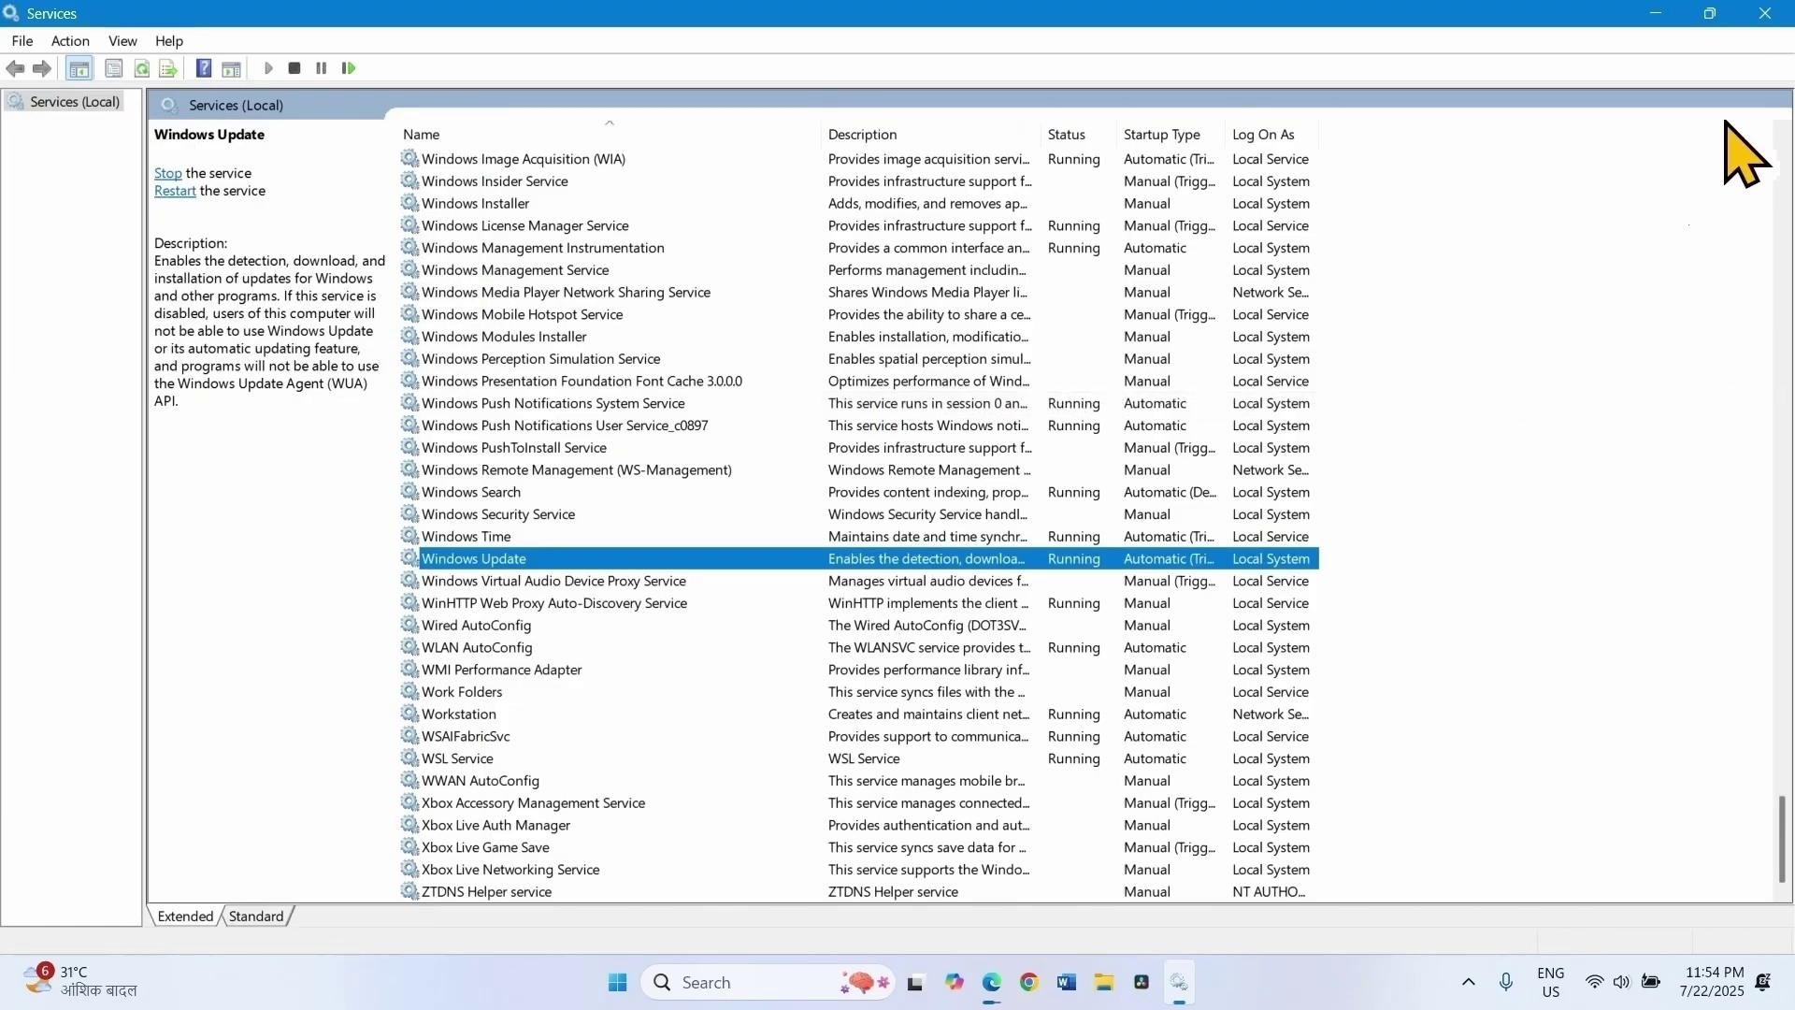
left_click(1782, 13)
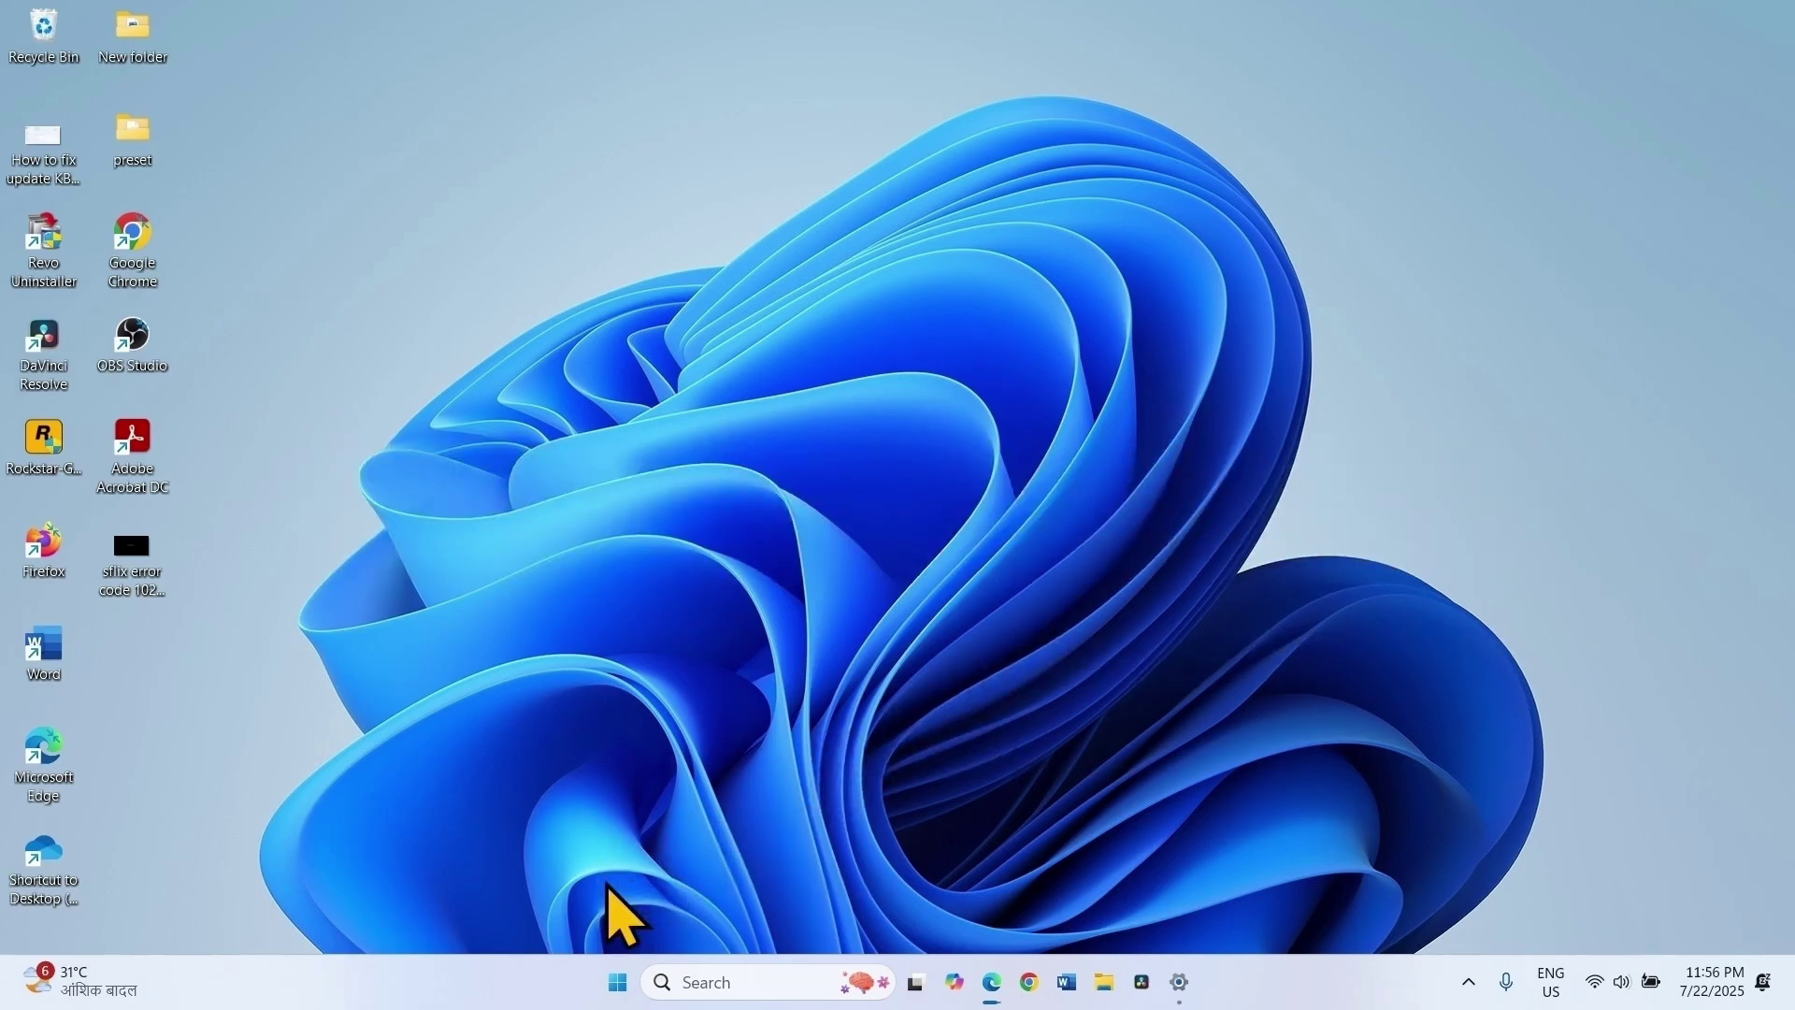
- Open Installed apps from the Start button's shortcut menu and scroll to Mozilla Firefox
right_click(614, 997)
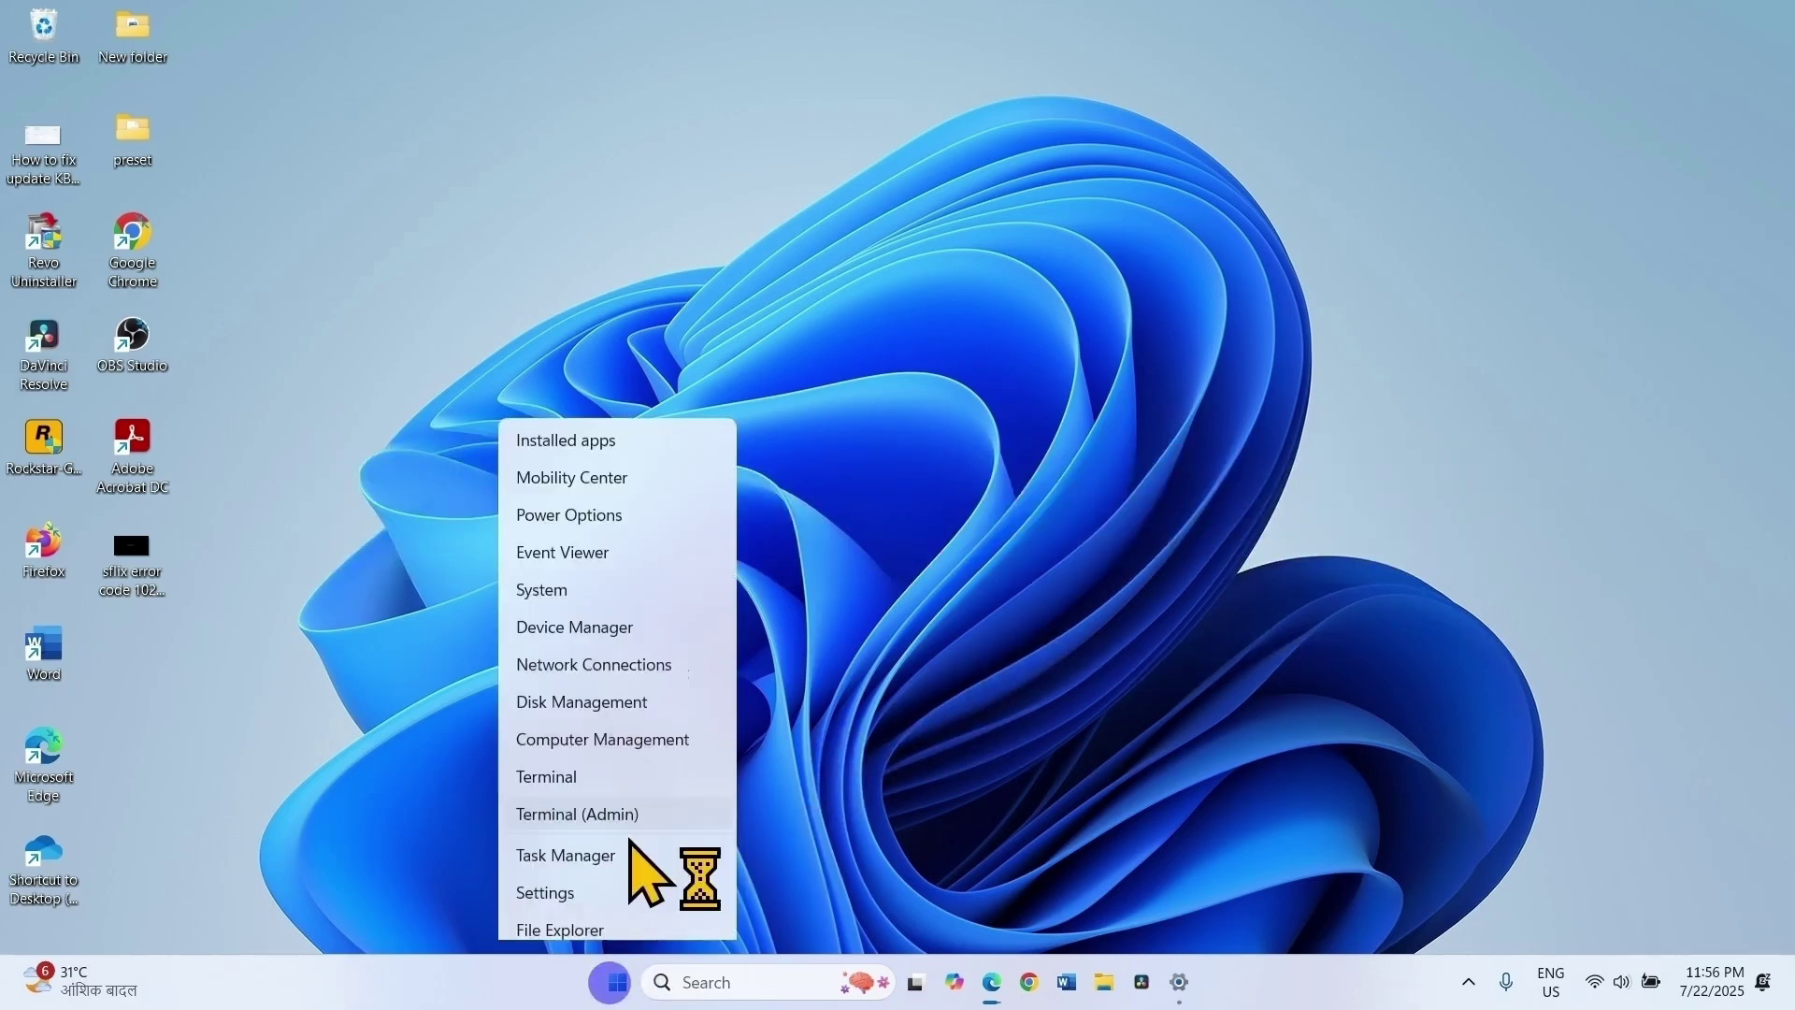
left_click(649, 276)
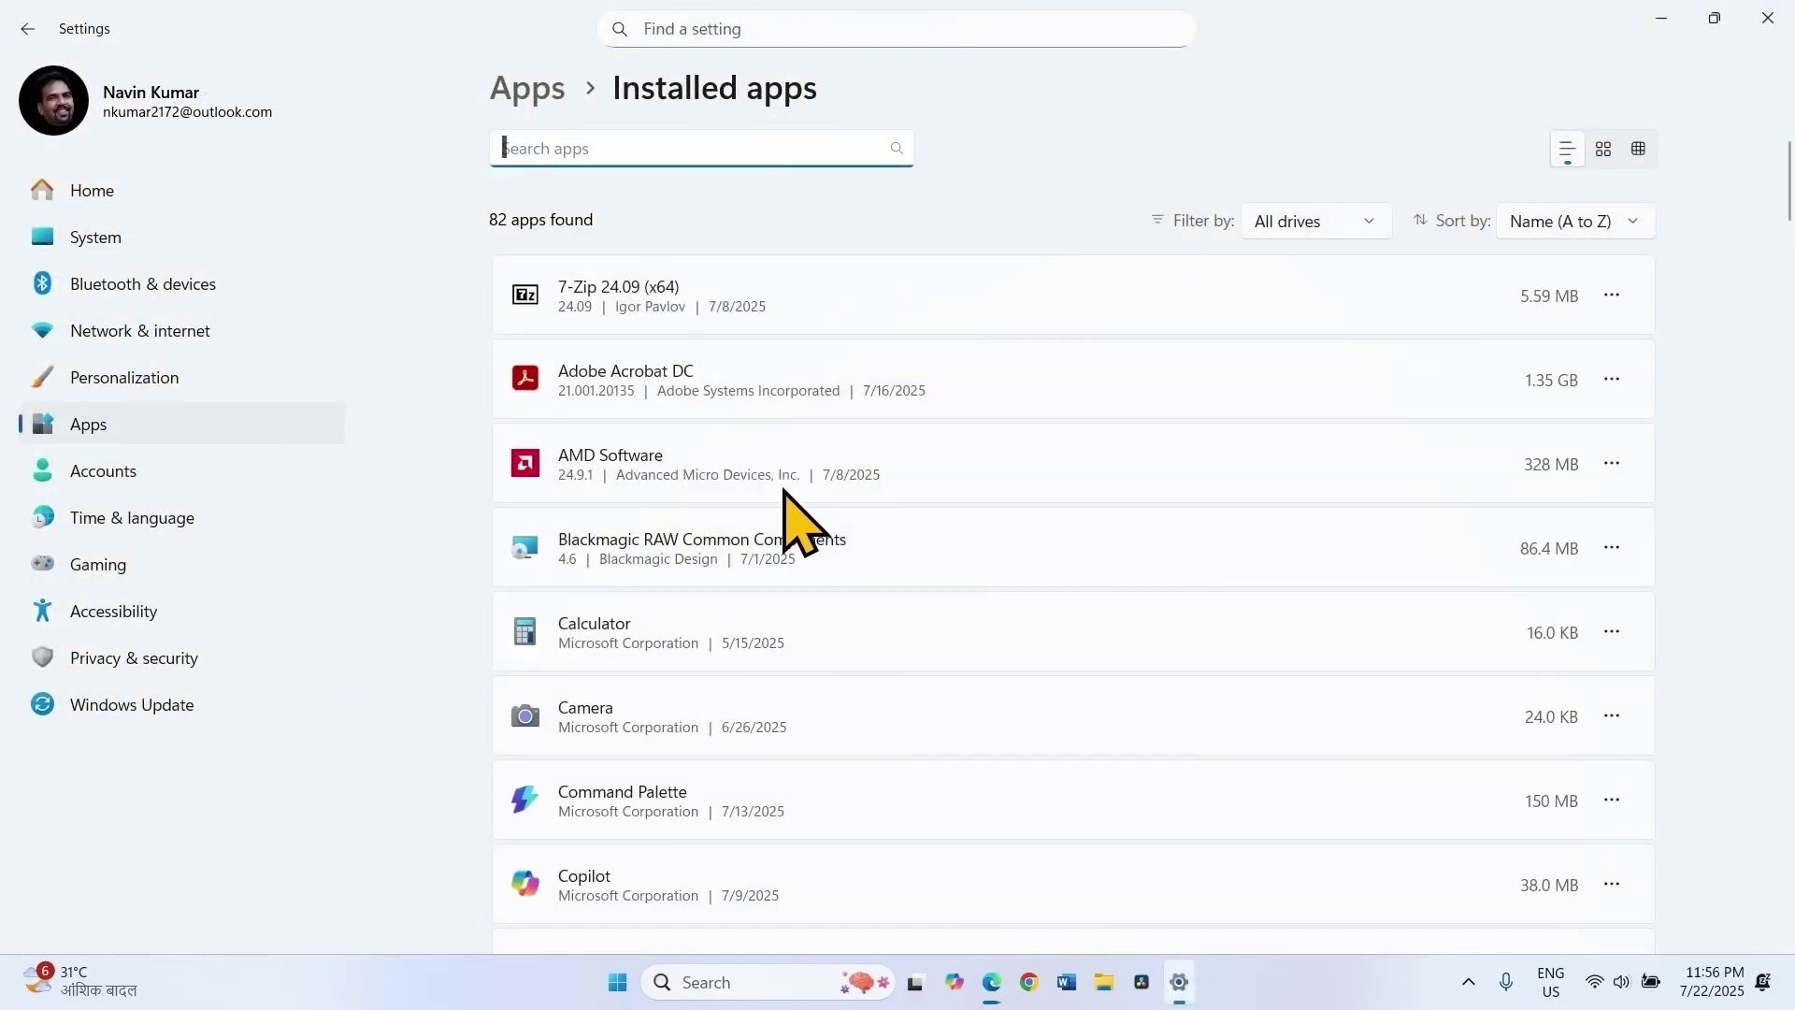
scroll(773, 556, "down", 10)
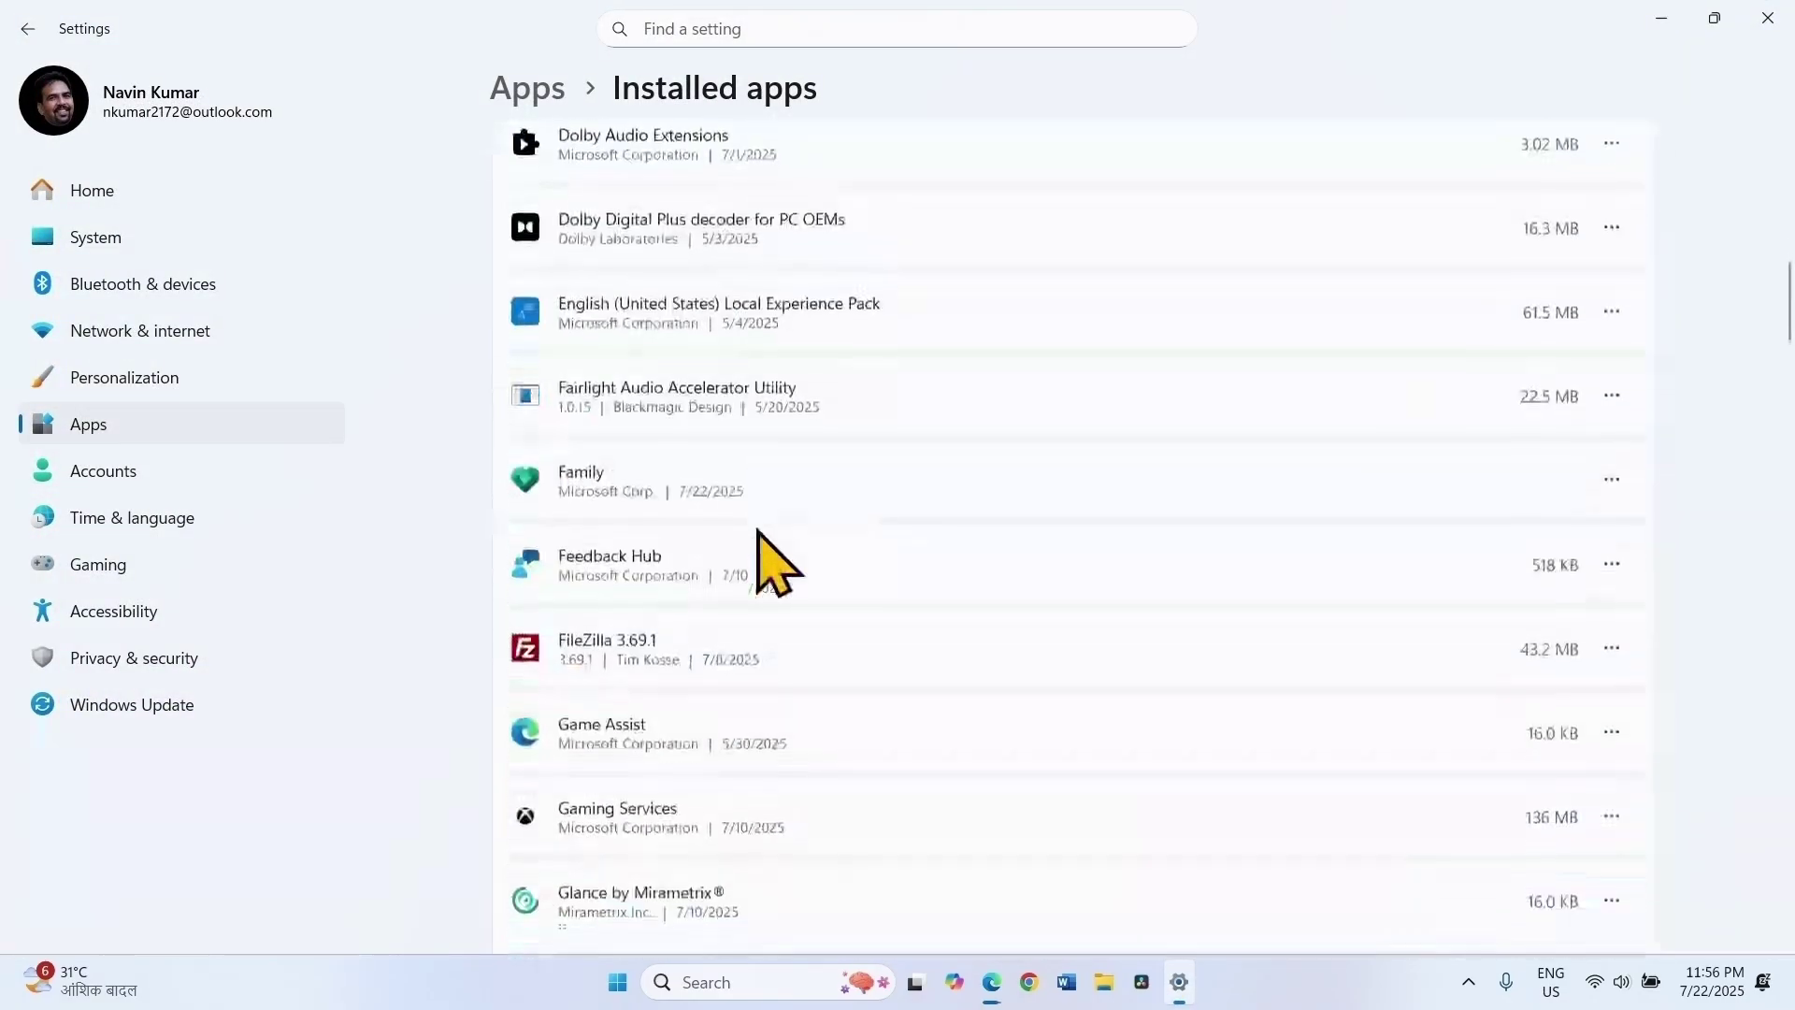
scroll(772, 556, "up", 10)
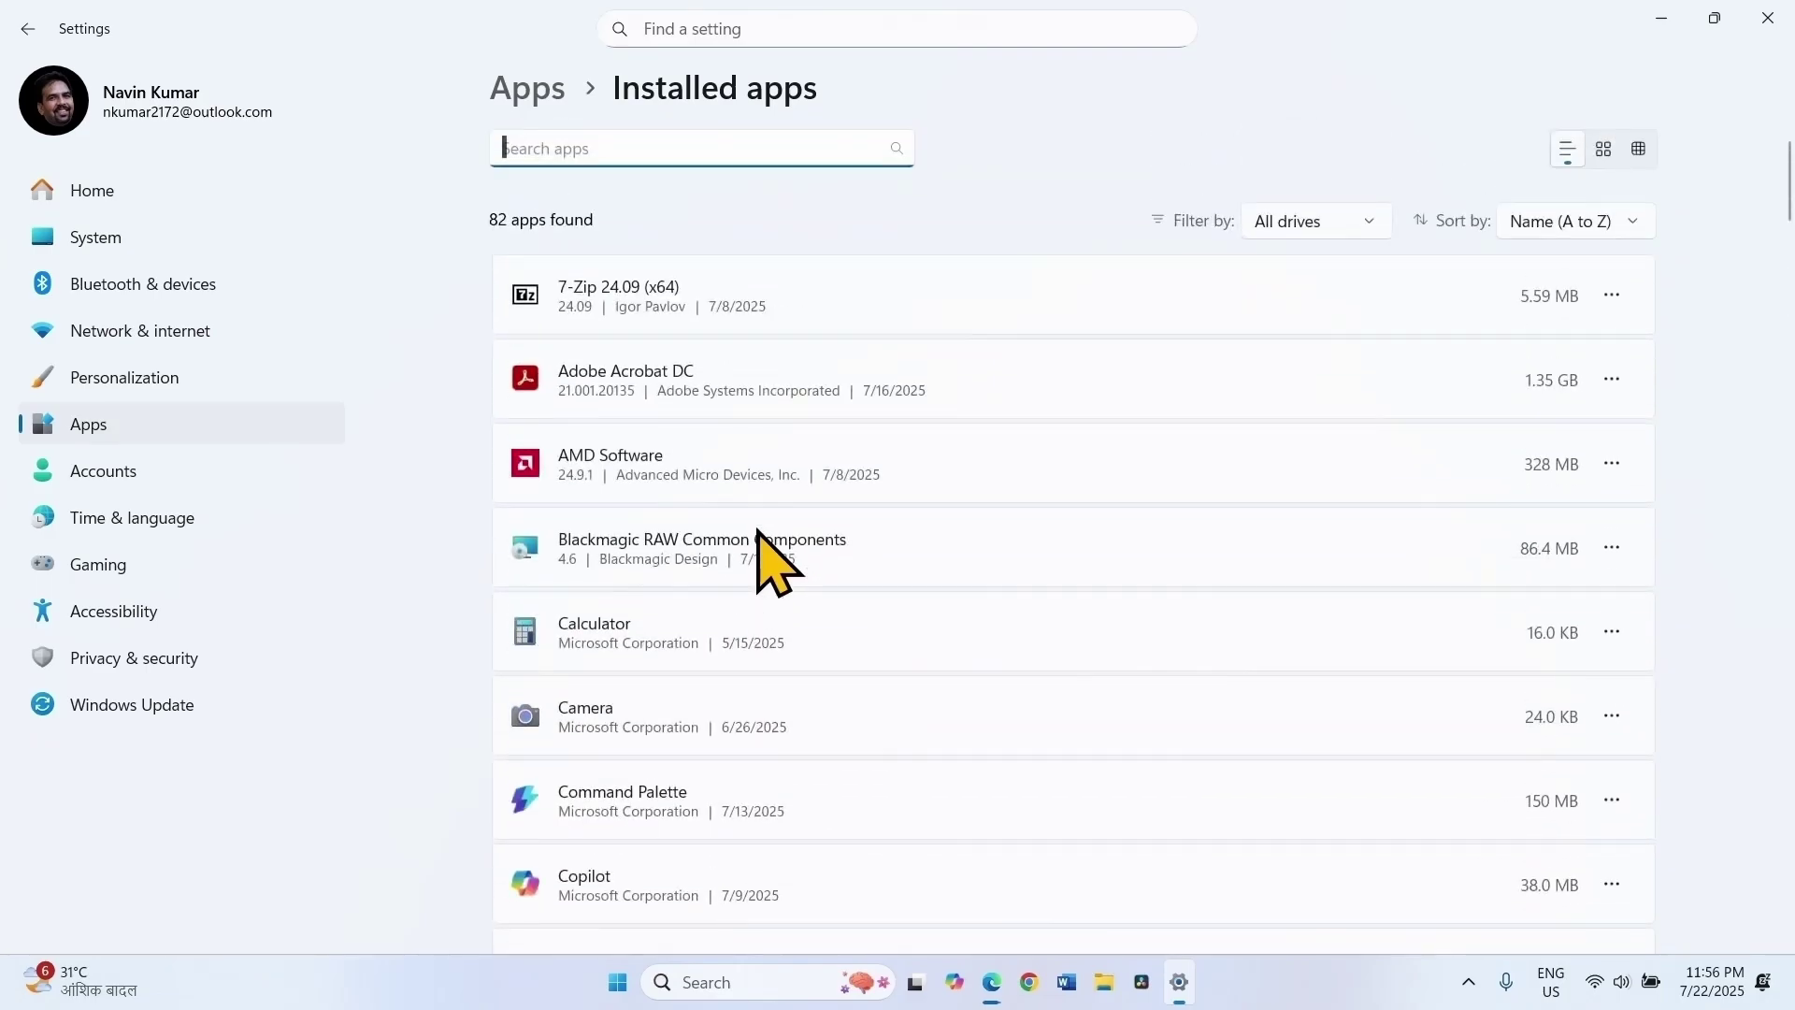
scroll(759, 531, "down", 5)
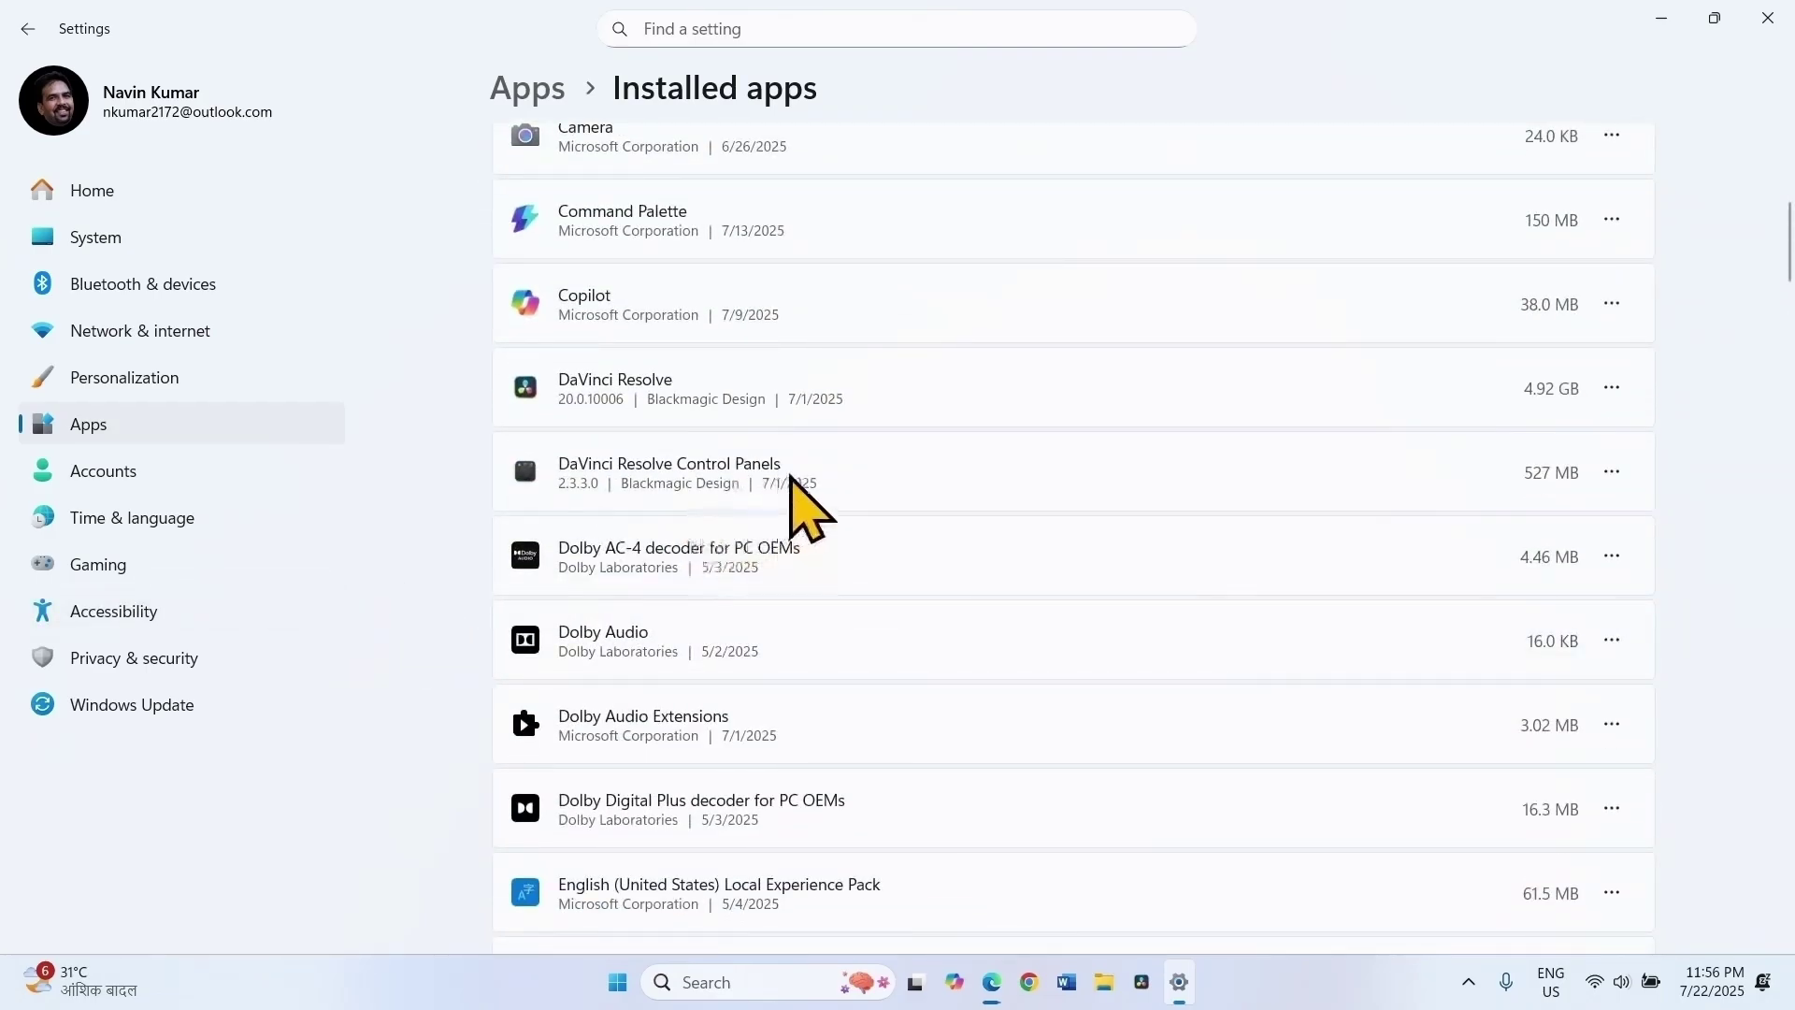
scroll(789, 473, "down", 15)
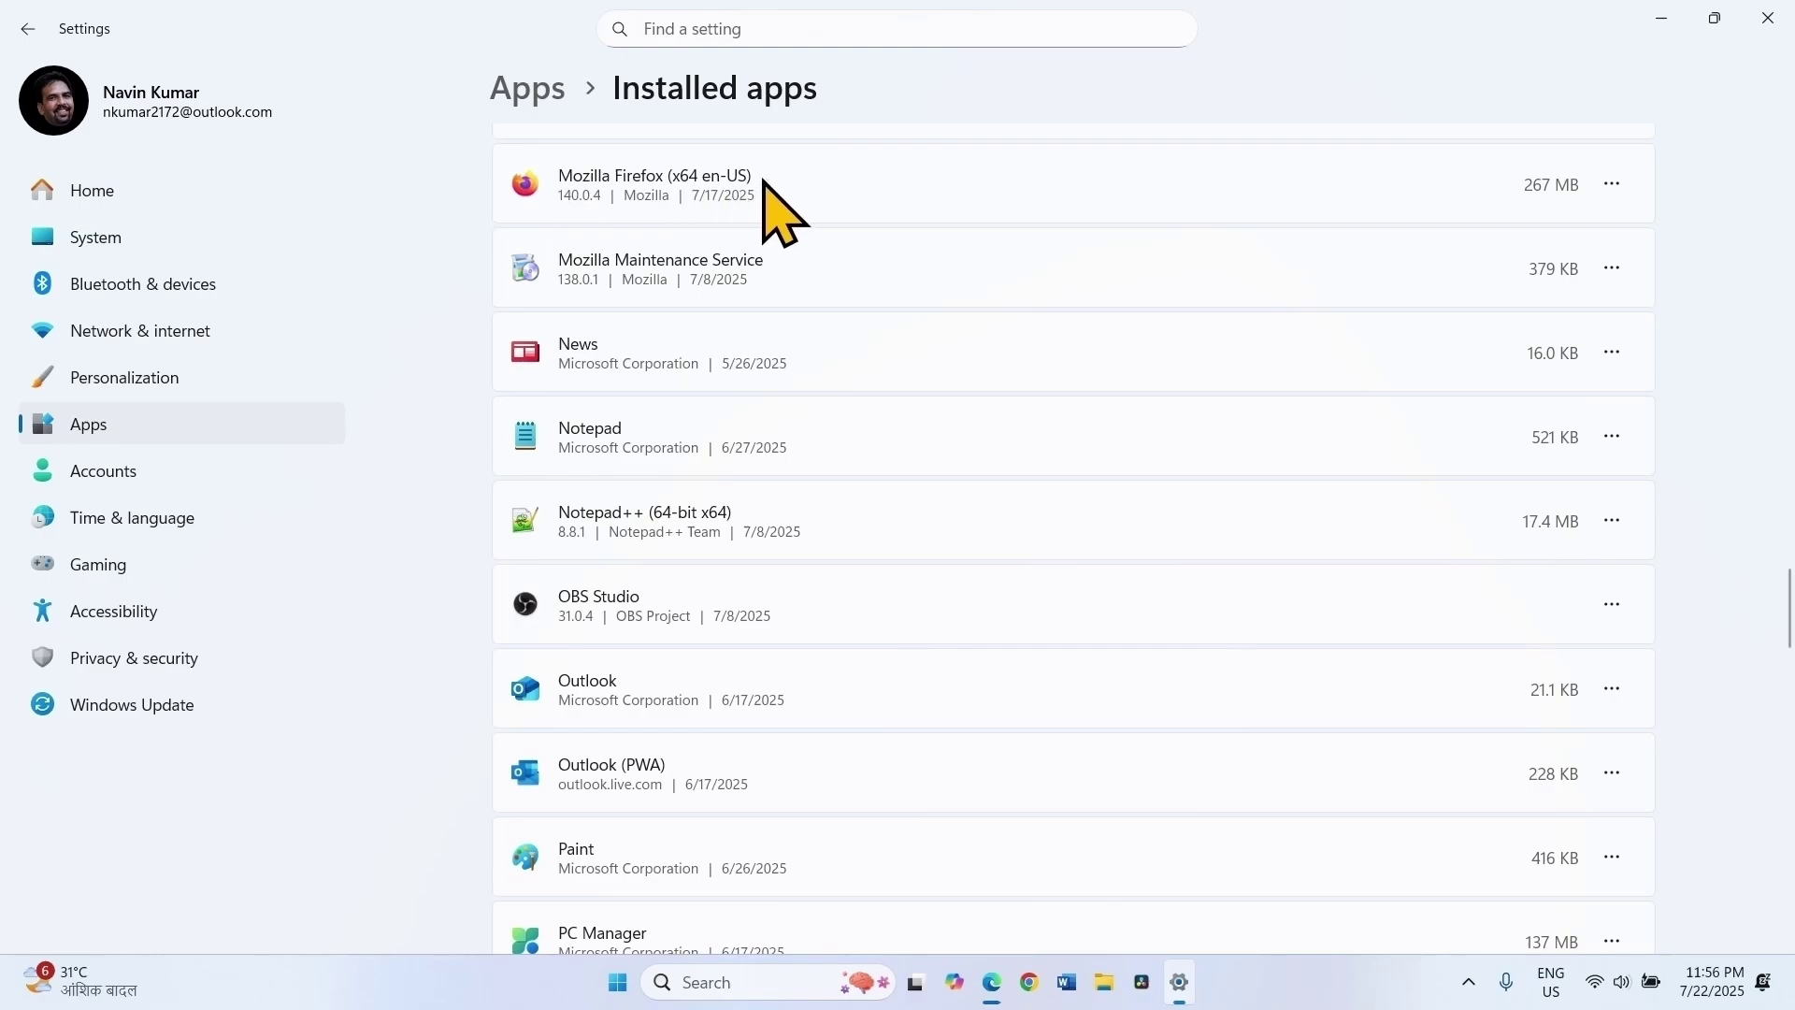
- Start uninstalling Mozilla Firefox and approve UAC, then quit the wizard and close Settings
left_click(1612, 185)
left_click(1375, 267)
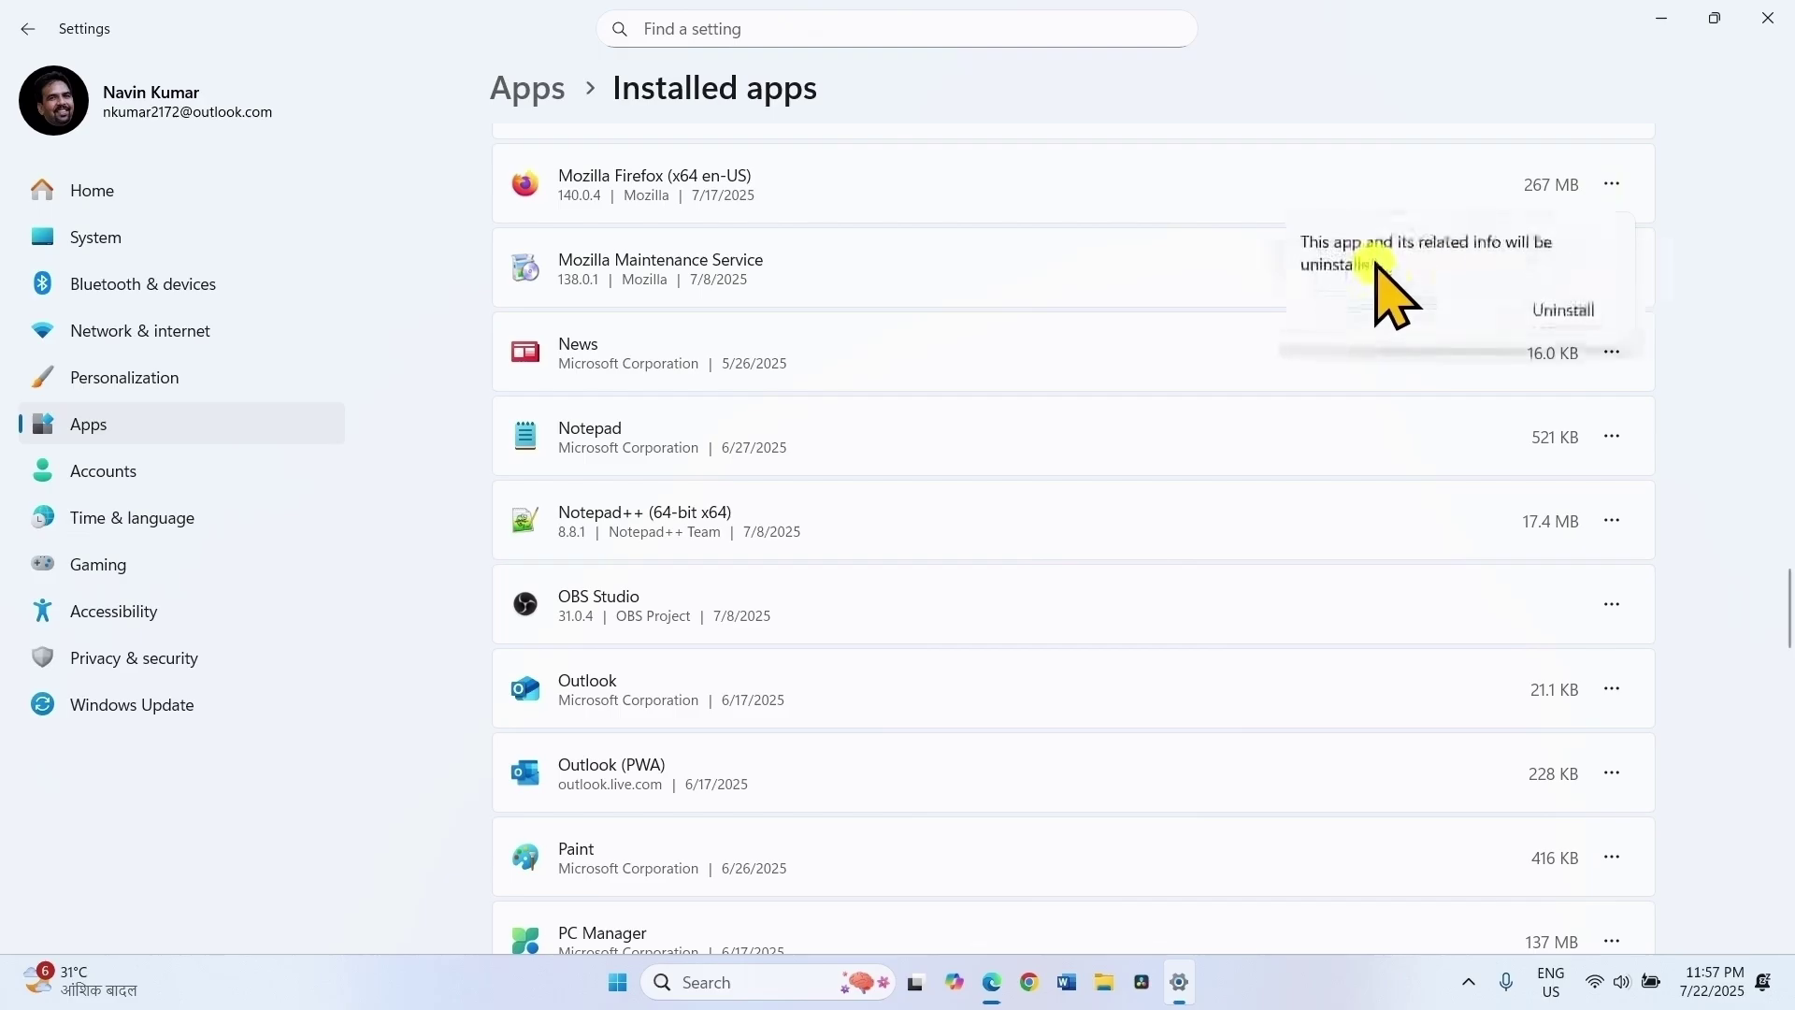
left_click(1564, 310)
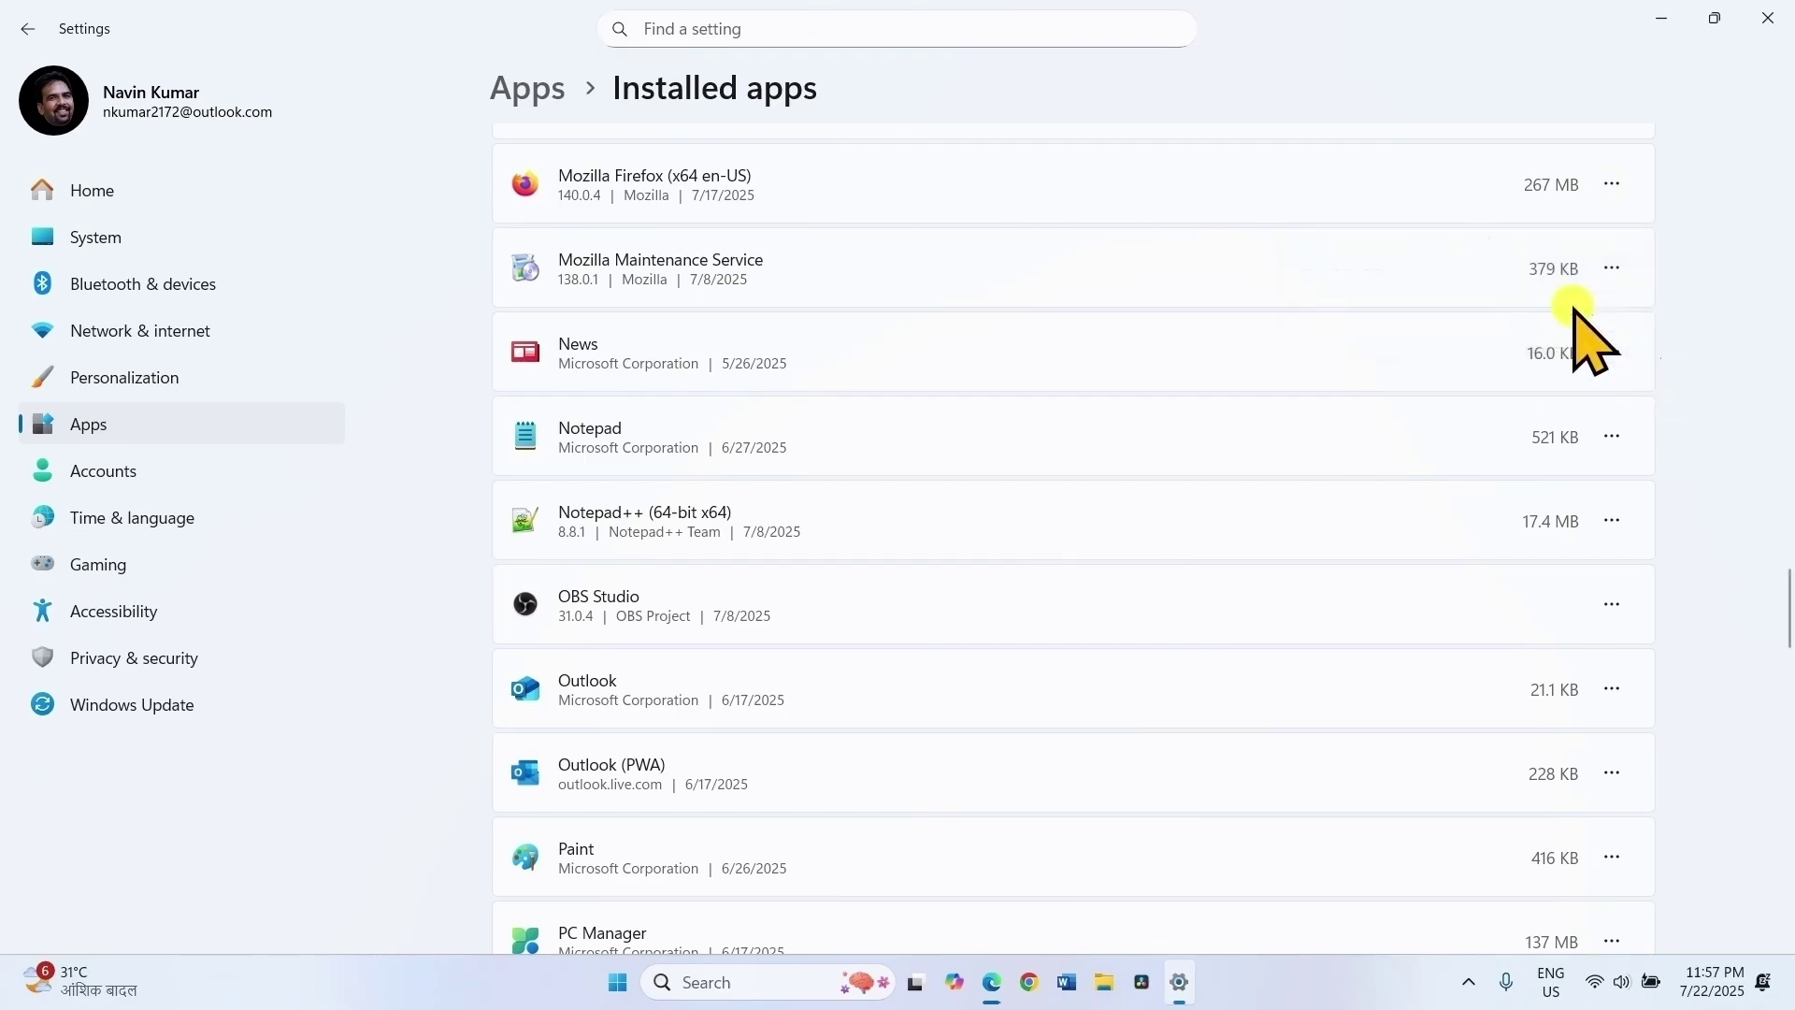
left_click(734, 689)
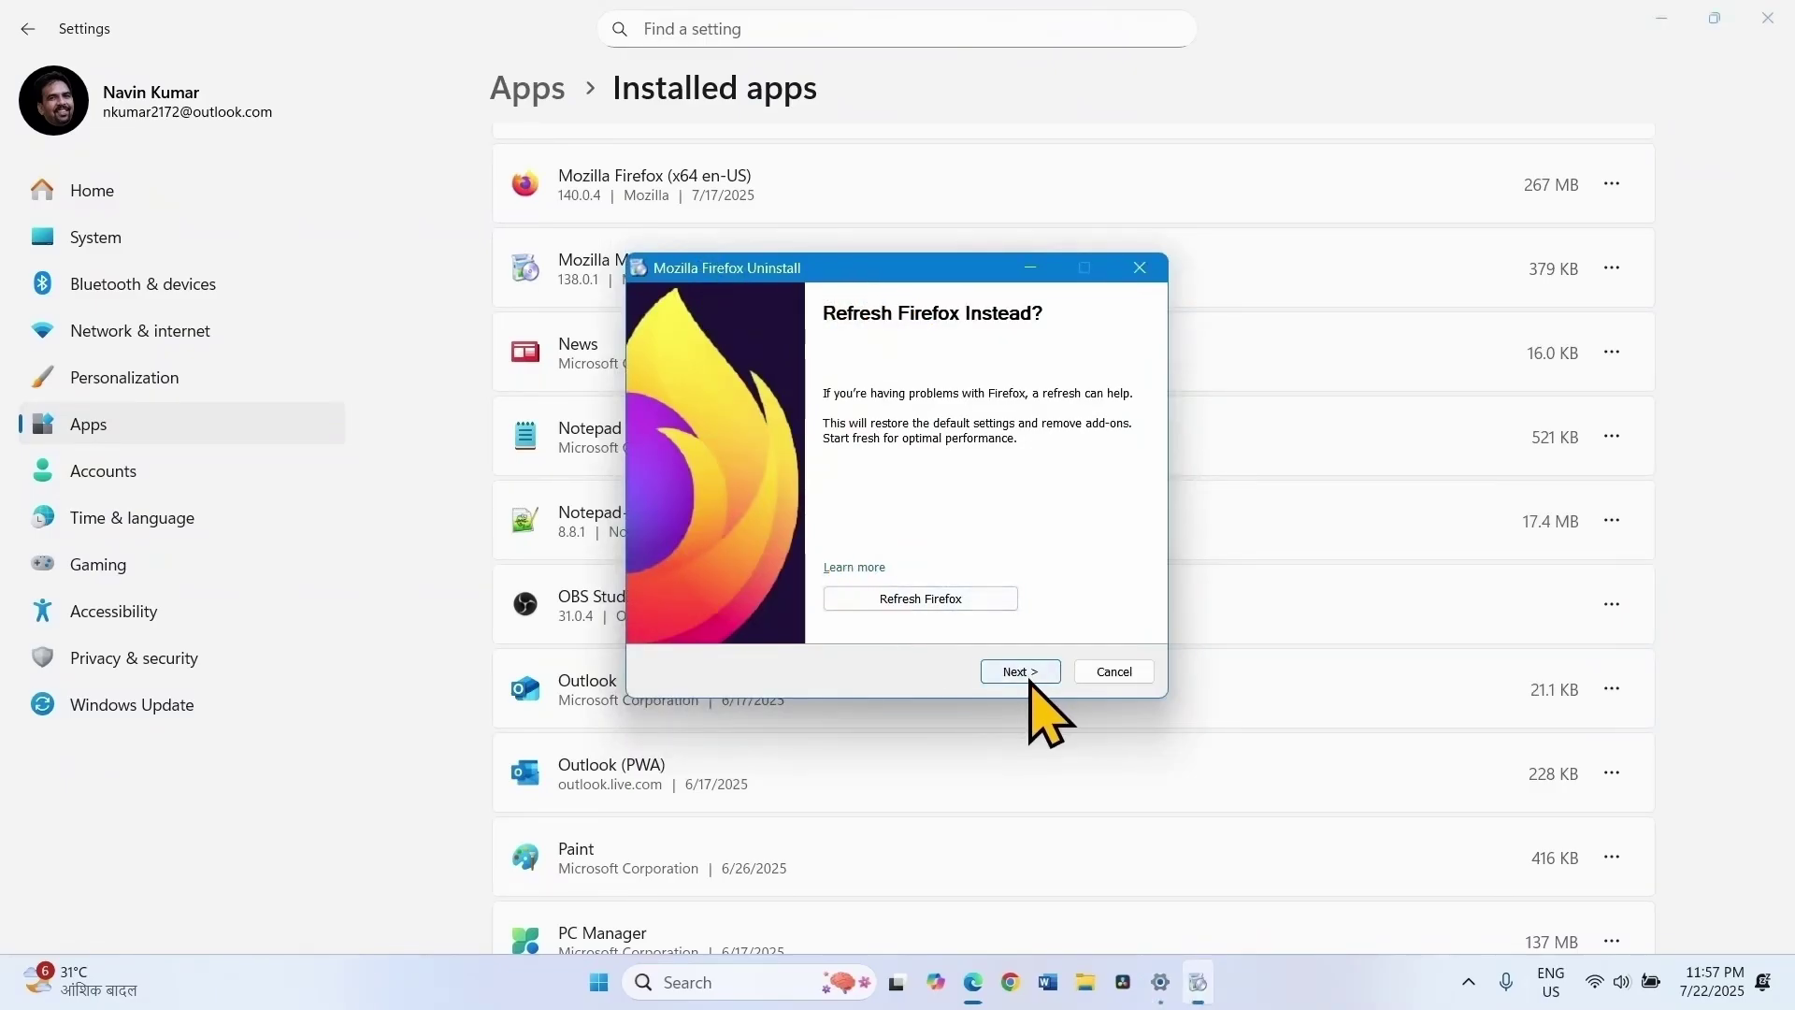
left_click(1140, 269)
left_click(1768, 18)
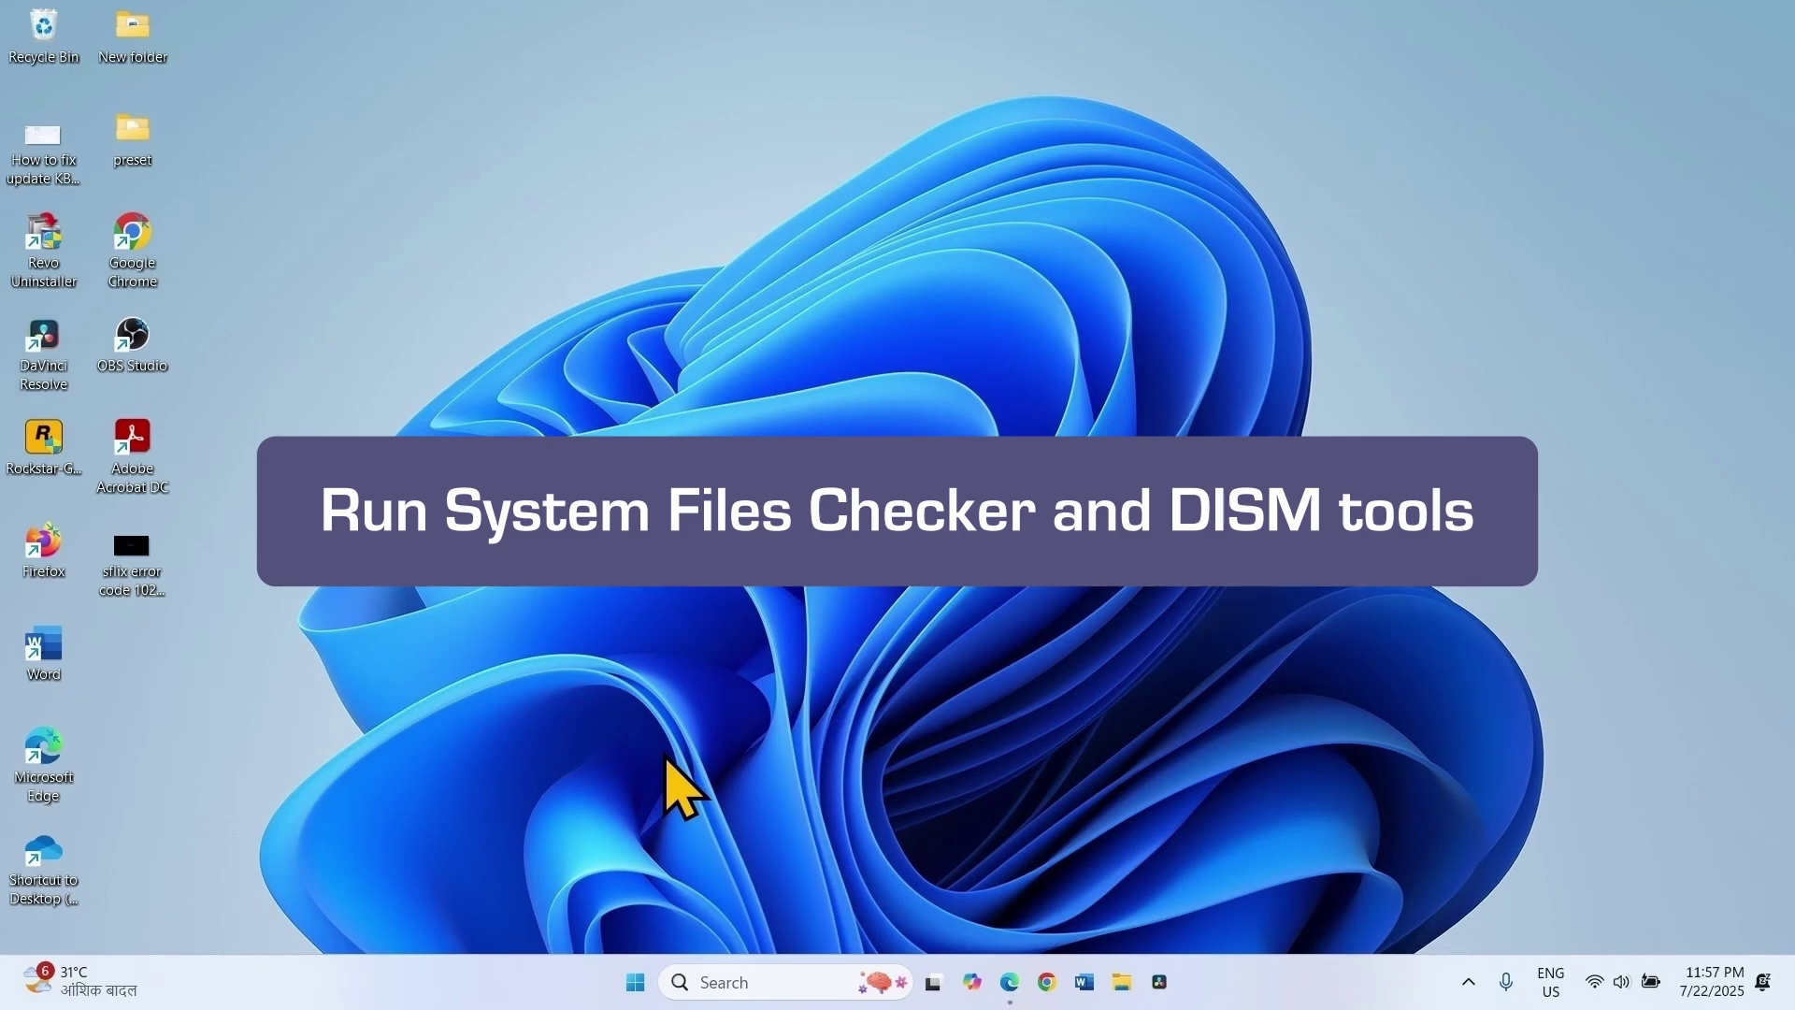
- Search 'cmd', launch Command Prompt as administrator, and place it beside the repair-command notes
left_click(739, 983)
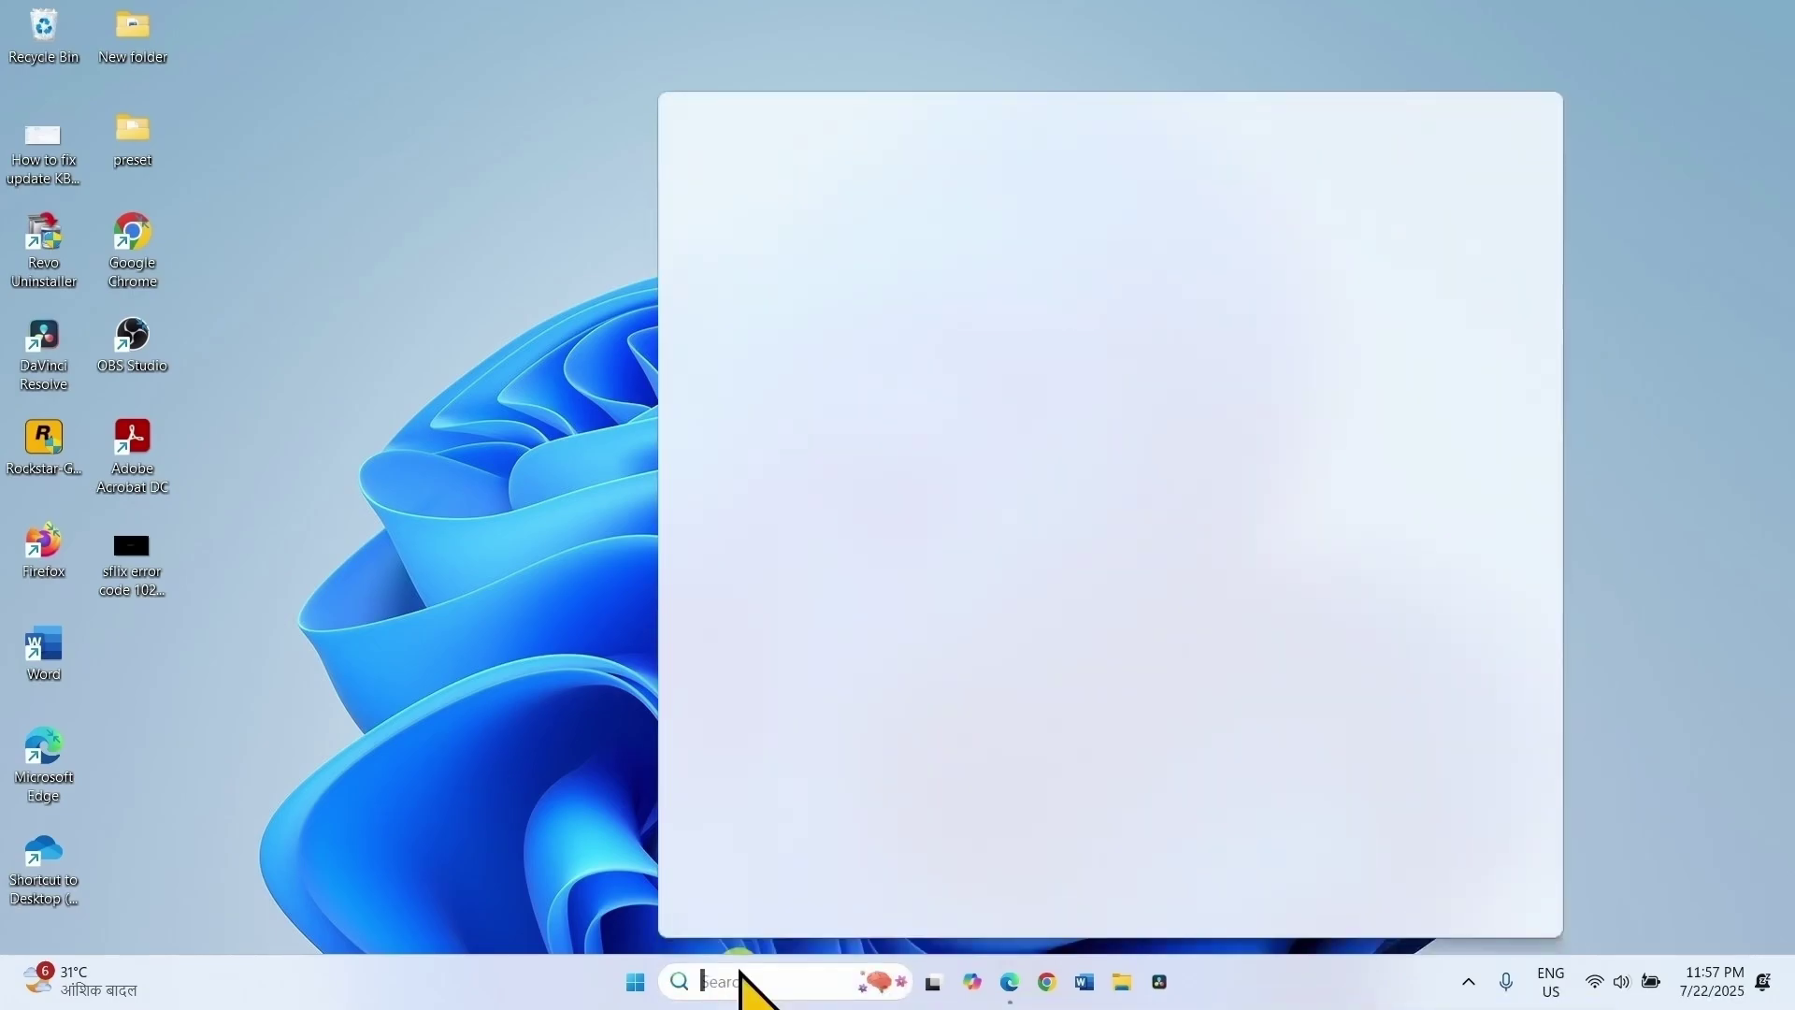
type("cmd")
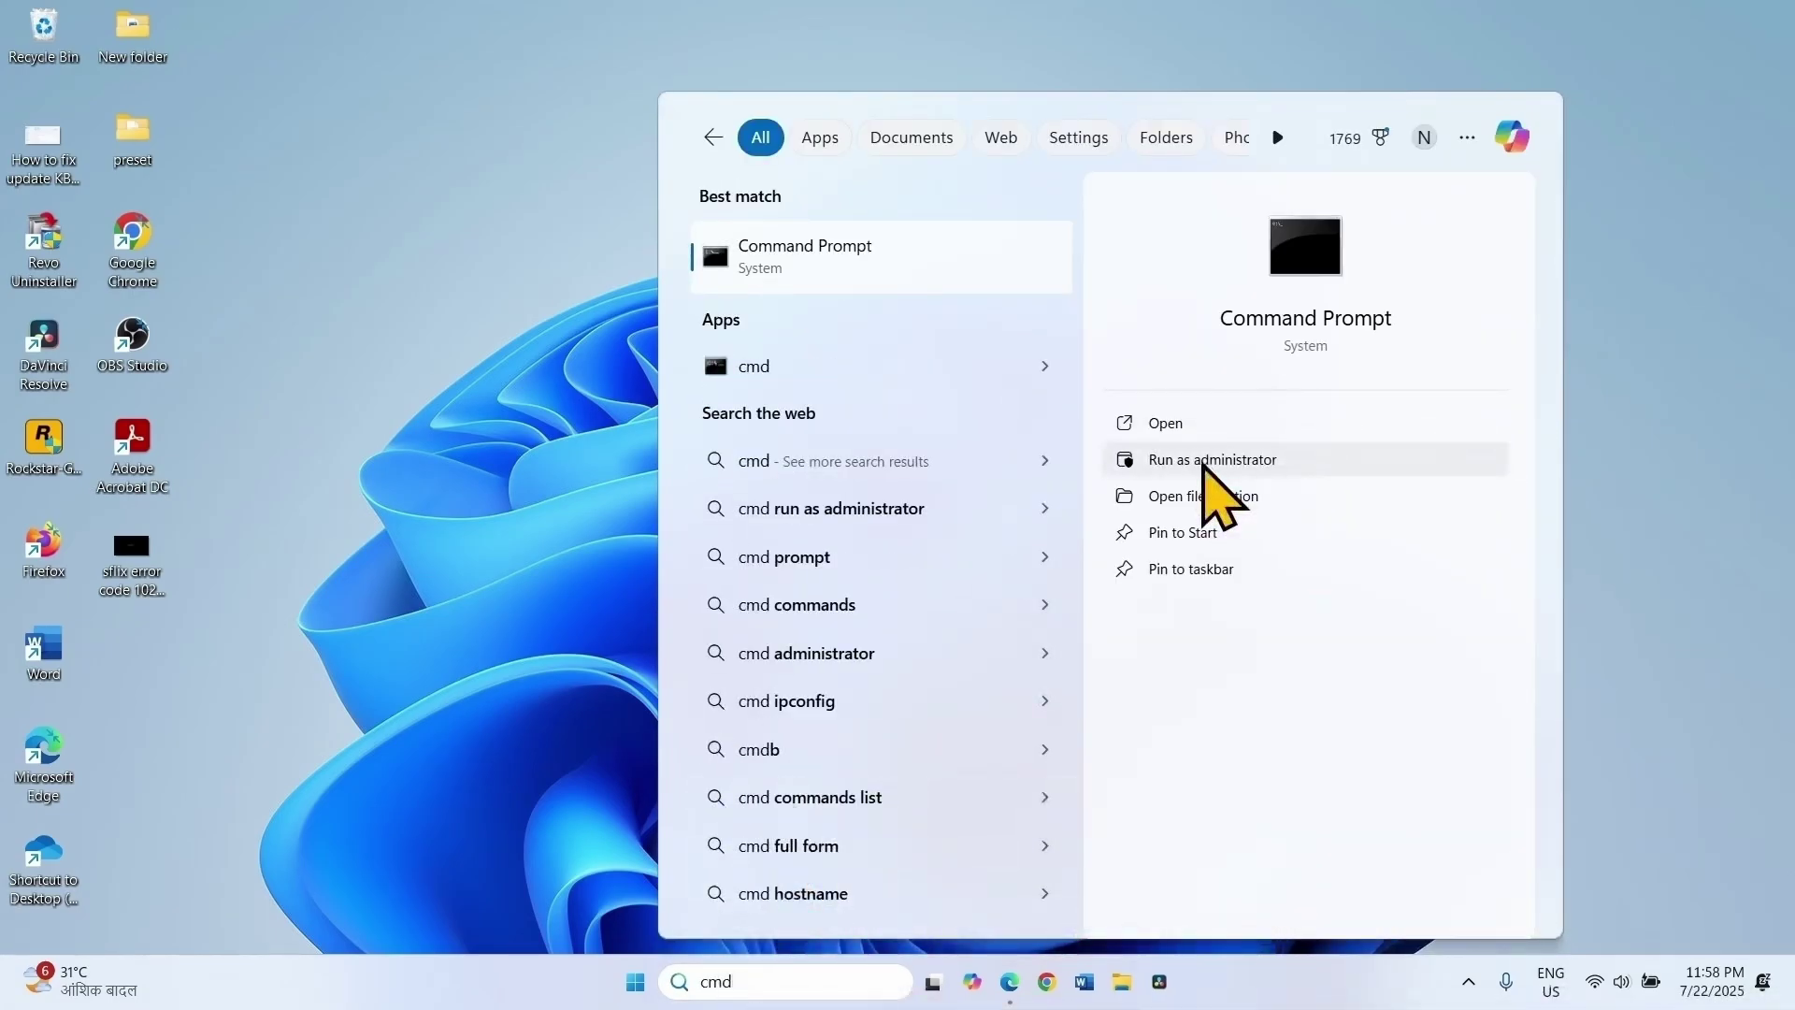
left_click(1203, 464)
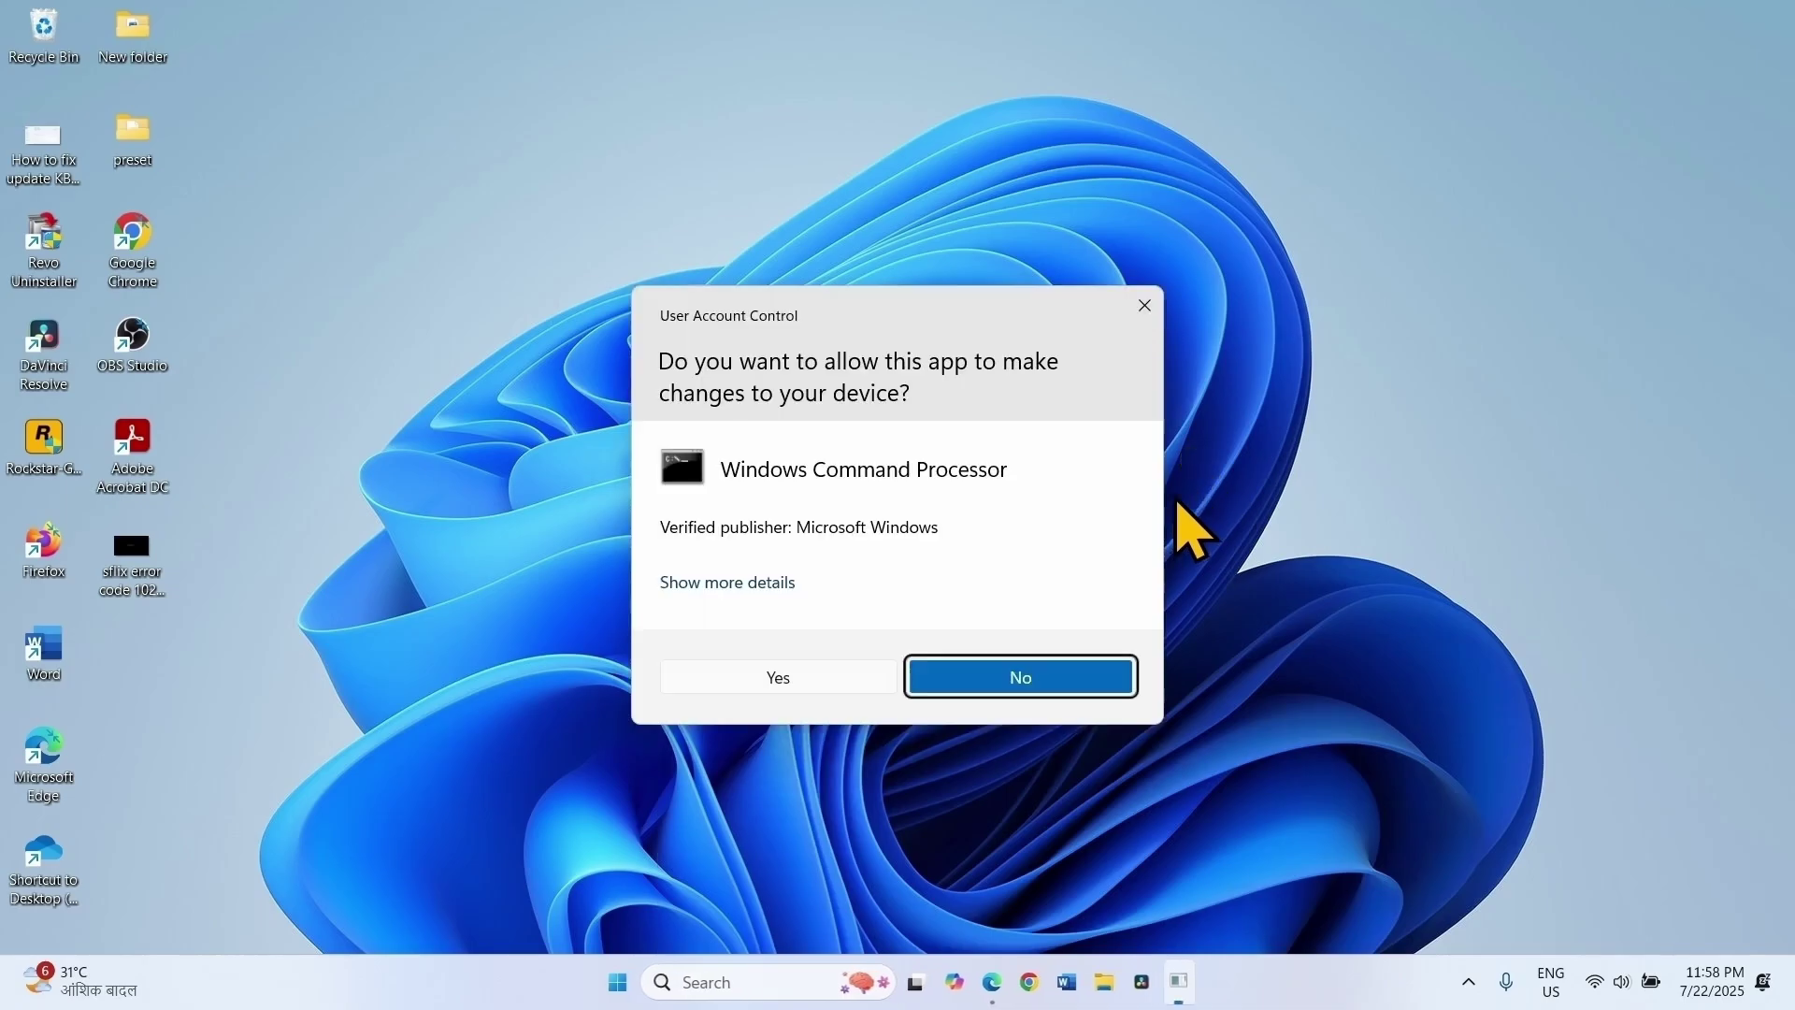
left_click(786, 675)
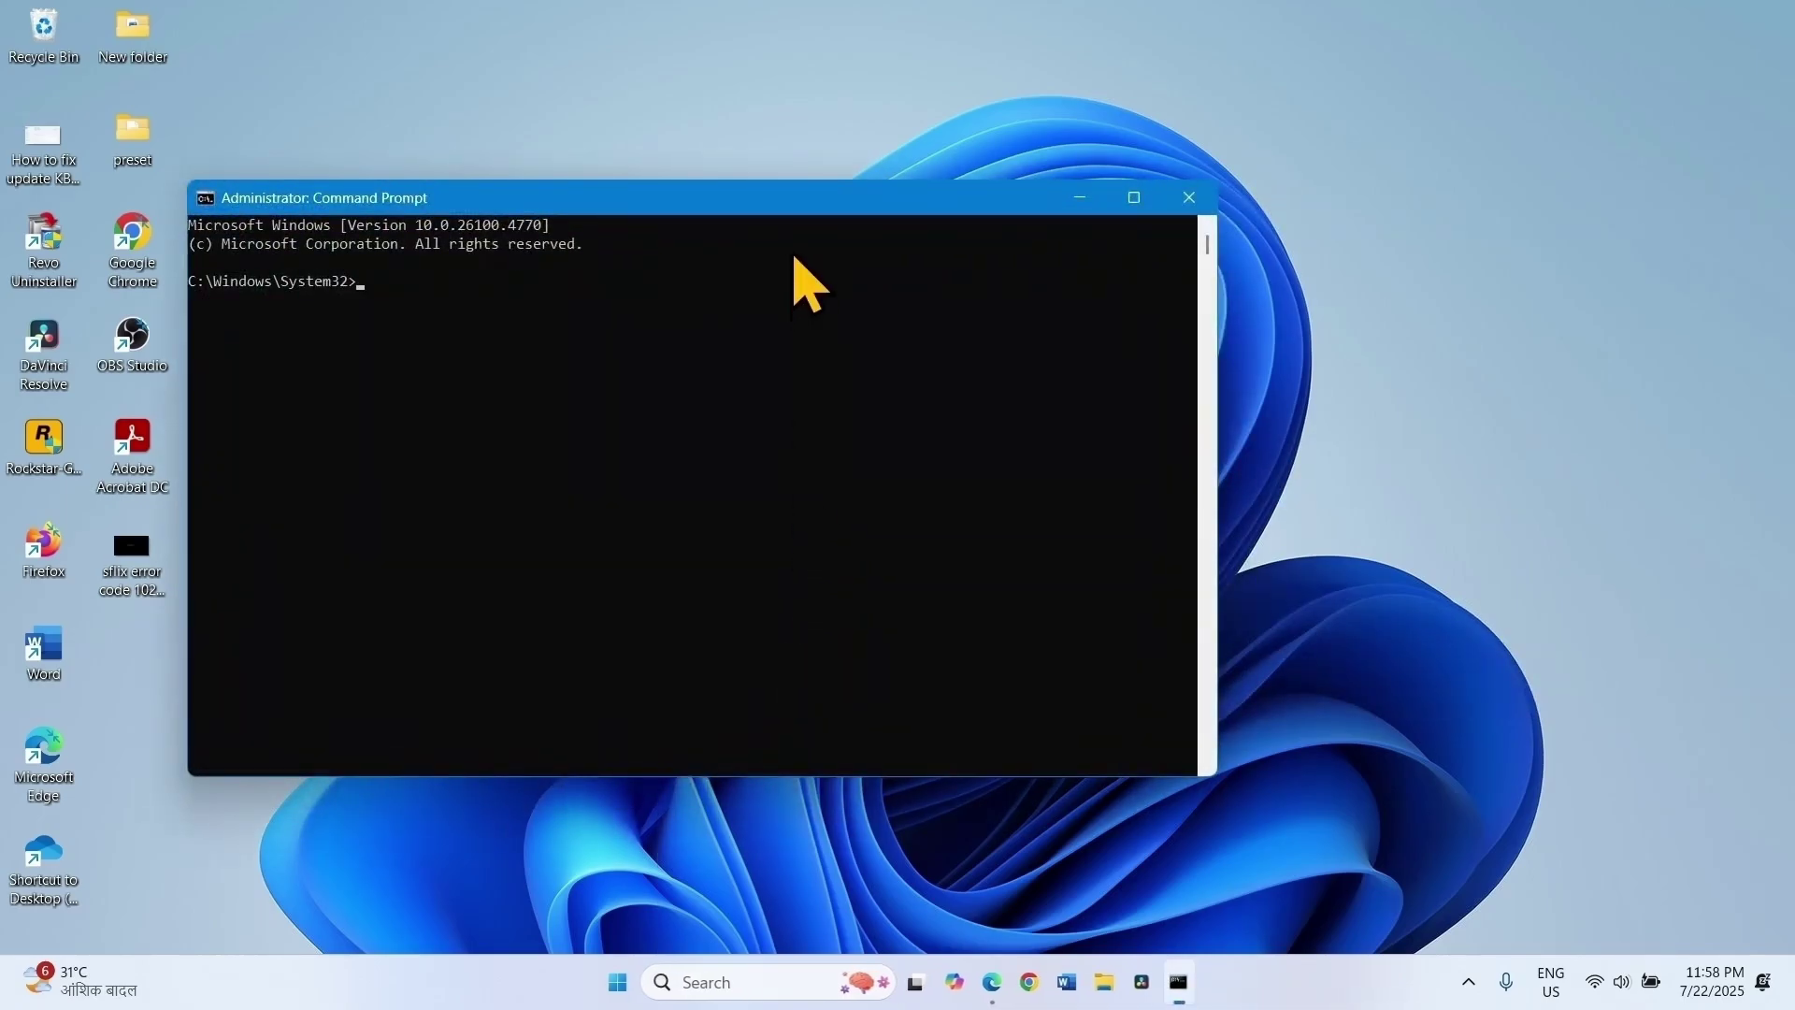
left_click_drag(799, 206, 696, 173)
left_click(615, 980)
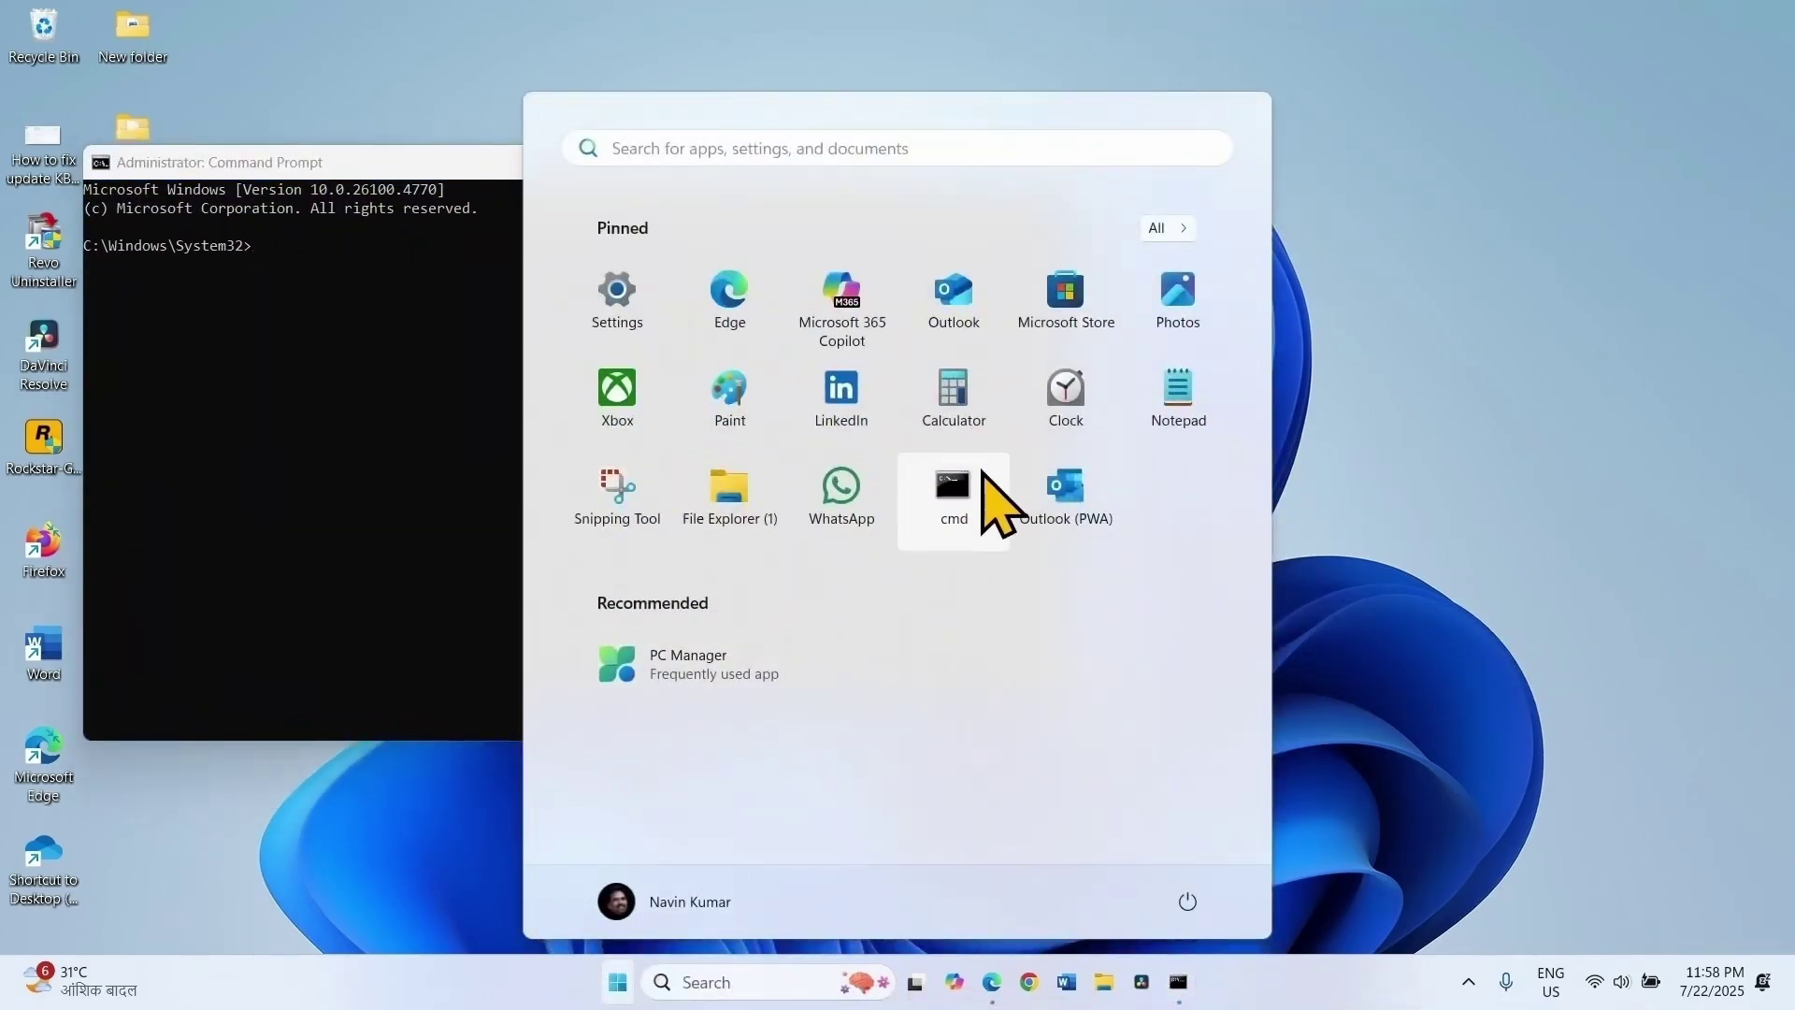
left_click(1178, 393)
left_click(1383, 394)
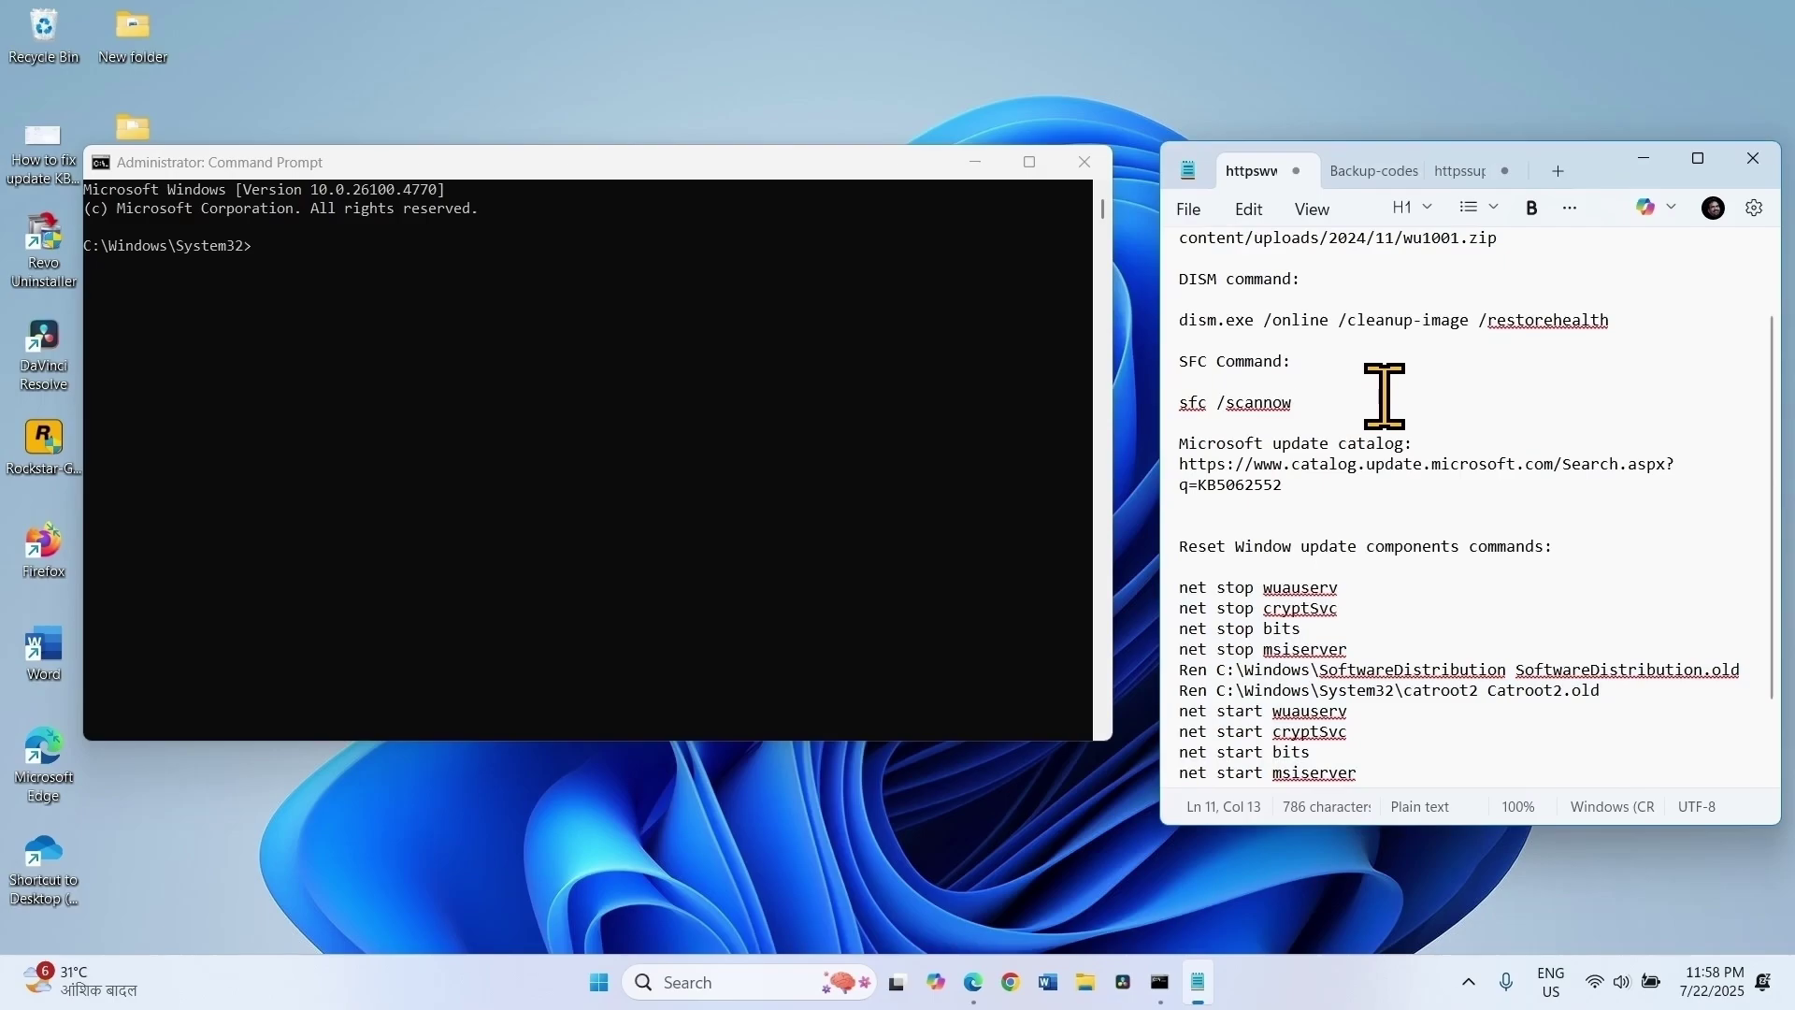
- Copy the DISM /restorehealth command from the notes and run it in Command Prompt
left_click_drag(1302, 401, 1175, 298)
left_click(1632, 330)
left_click_drag(1630, 325, 1452, 315)
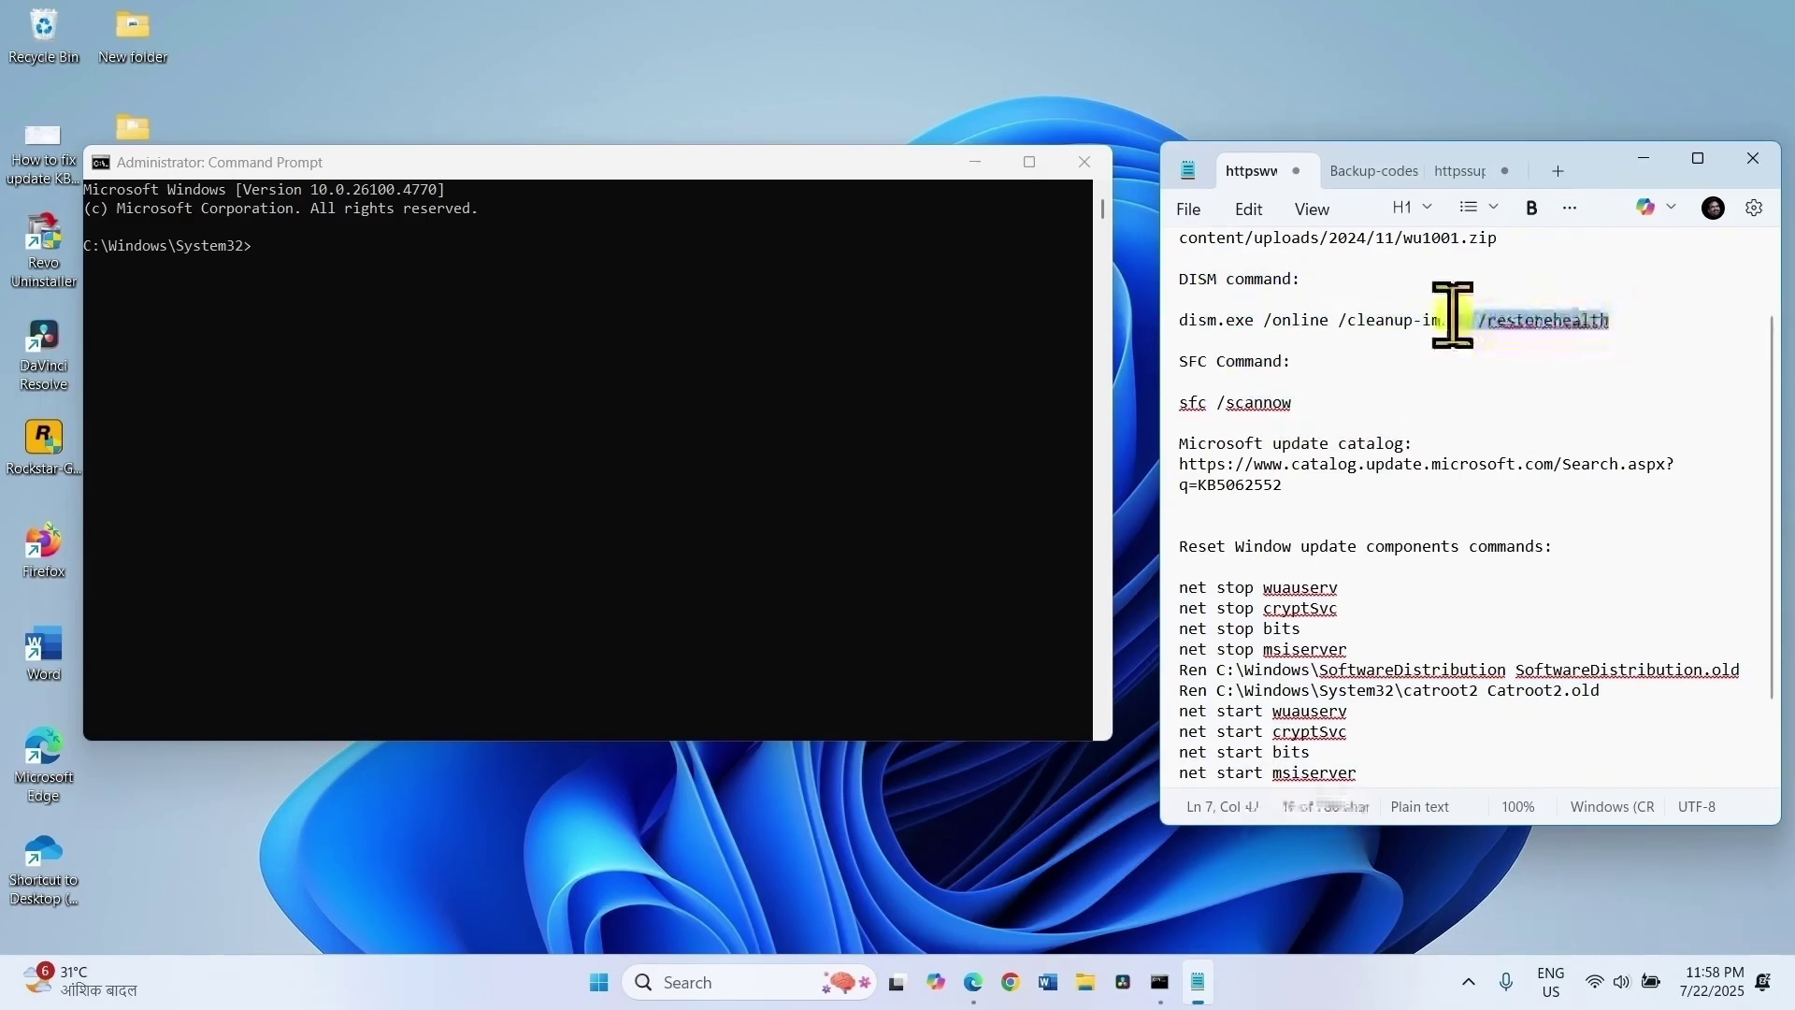
right_click(1220, 323)
left_click(1318, 123)
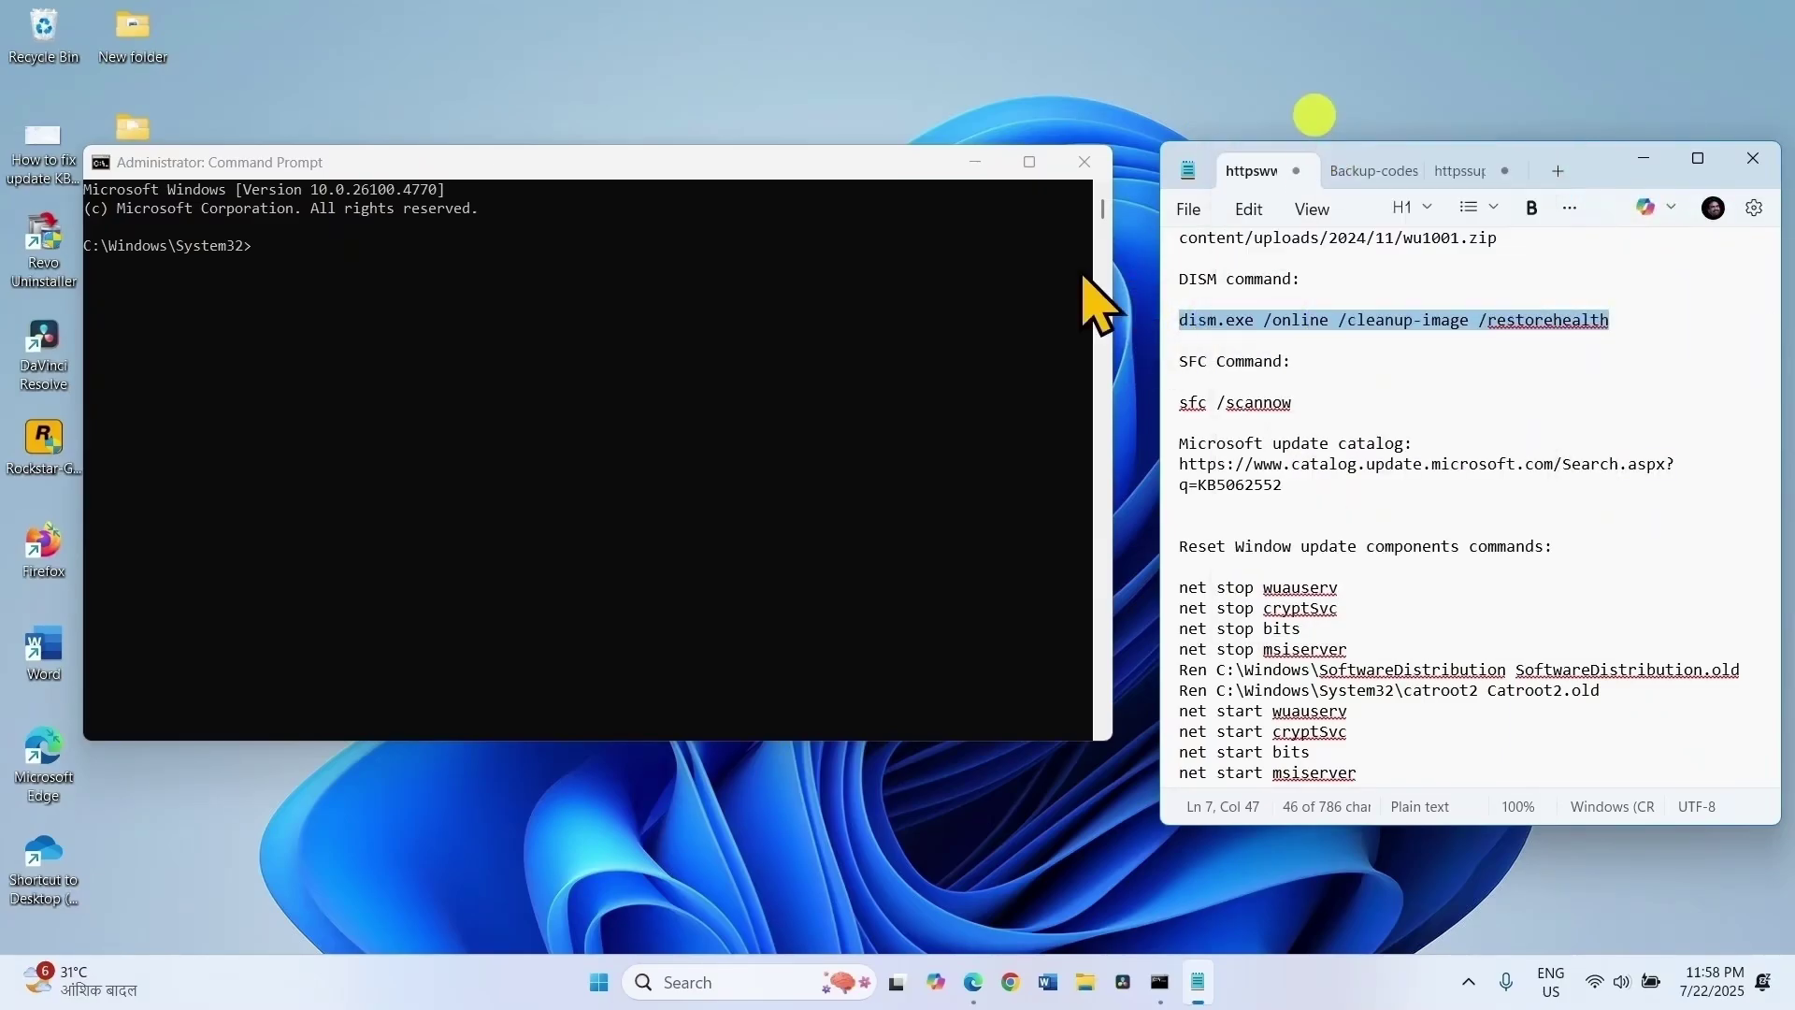
left_click(300, 271)
right_click(300, 272)
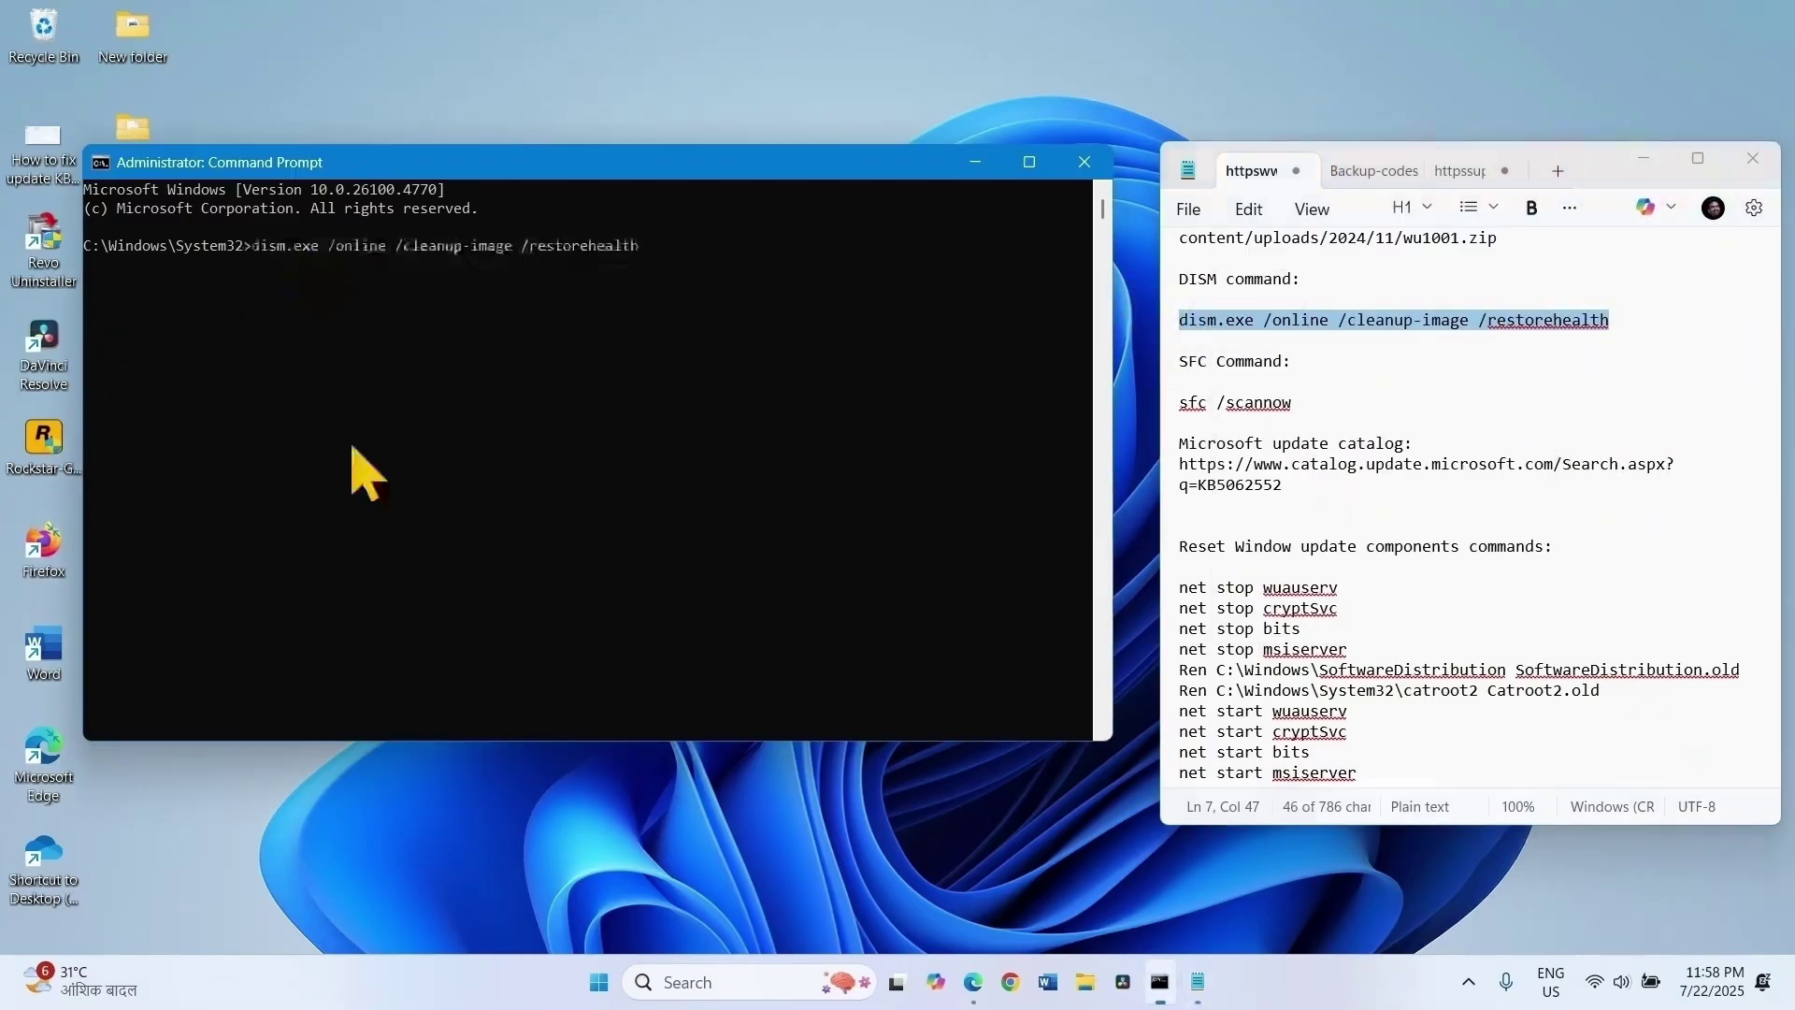
key("Return")
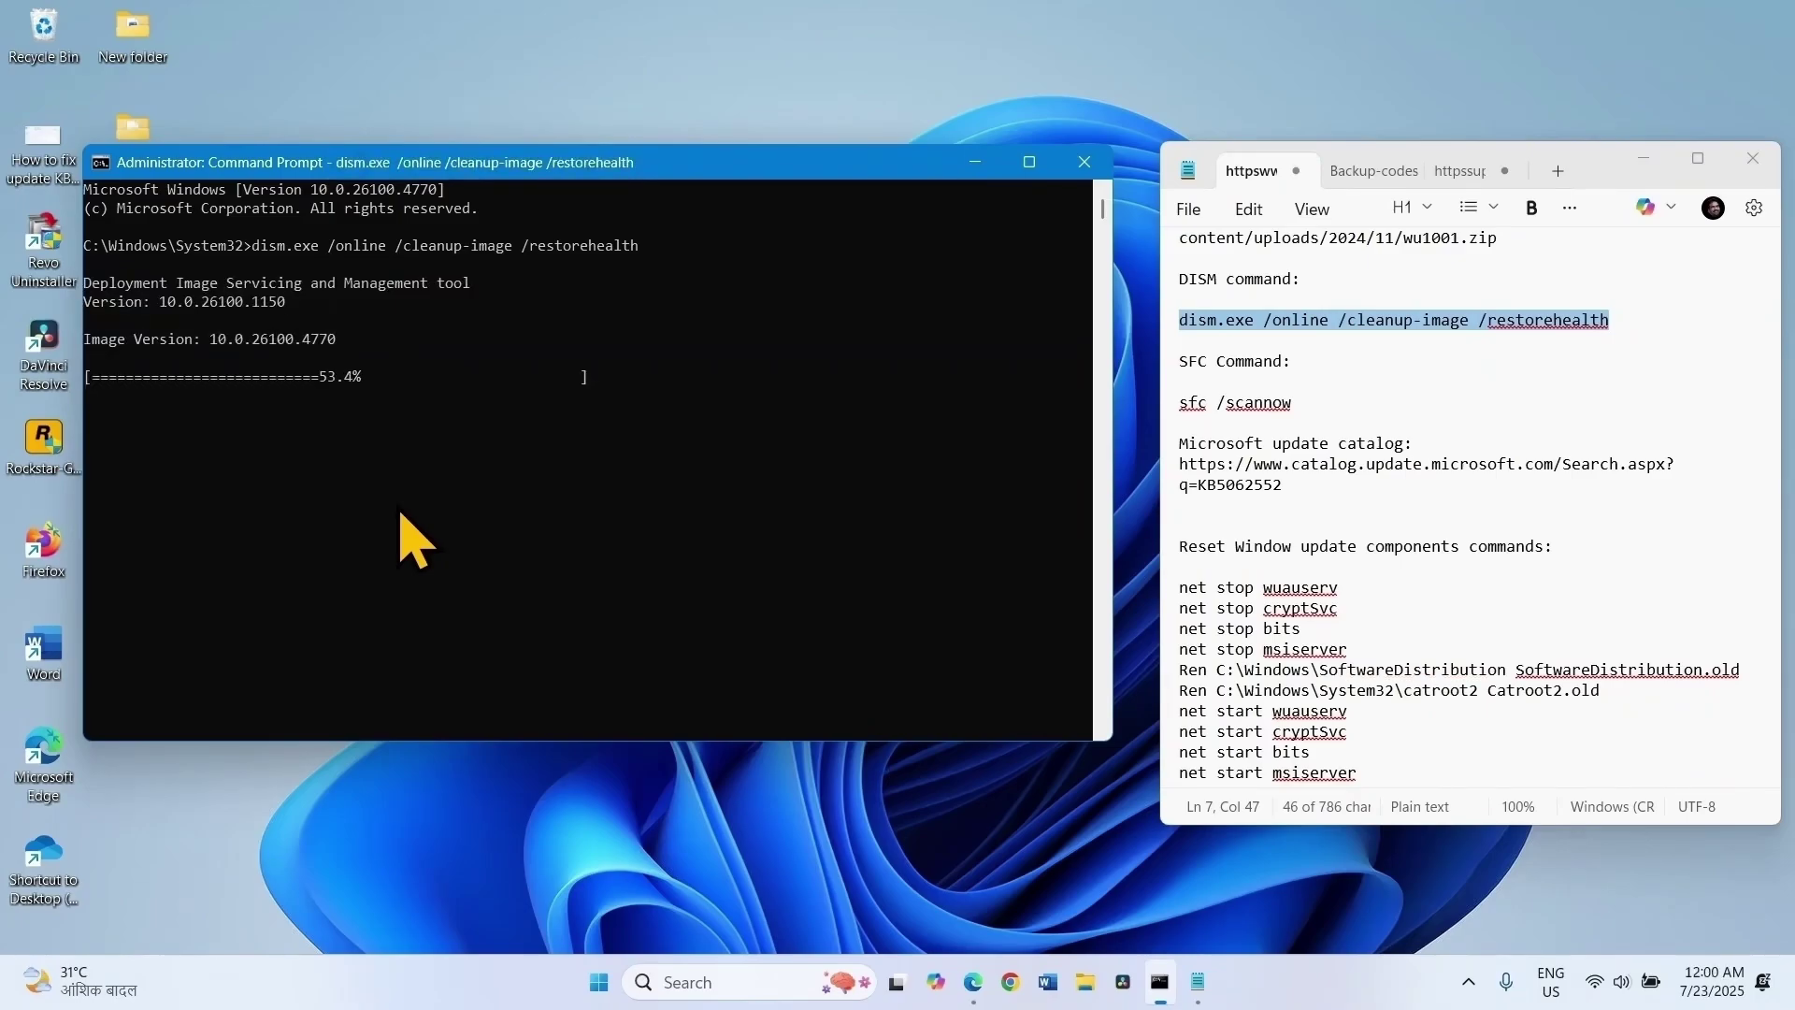
- Run sfc /scannow from the notes, then close Command Prompt after no integrity violations are found
left_click_drag(1293, 402, 1164, 402)
right_click(1213, 407)
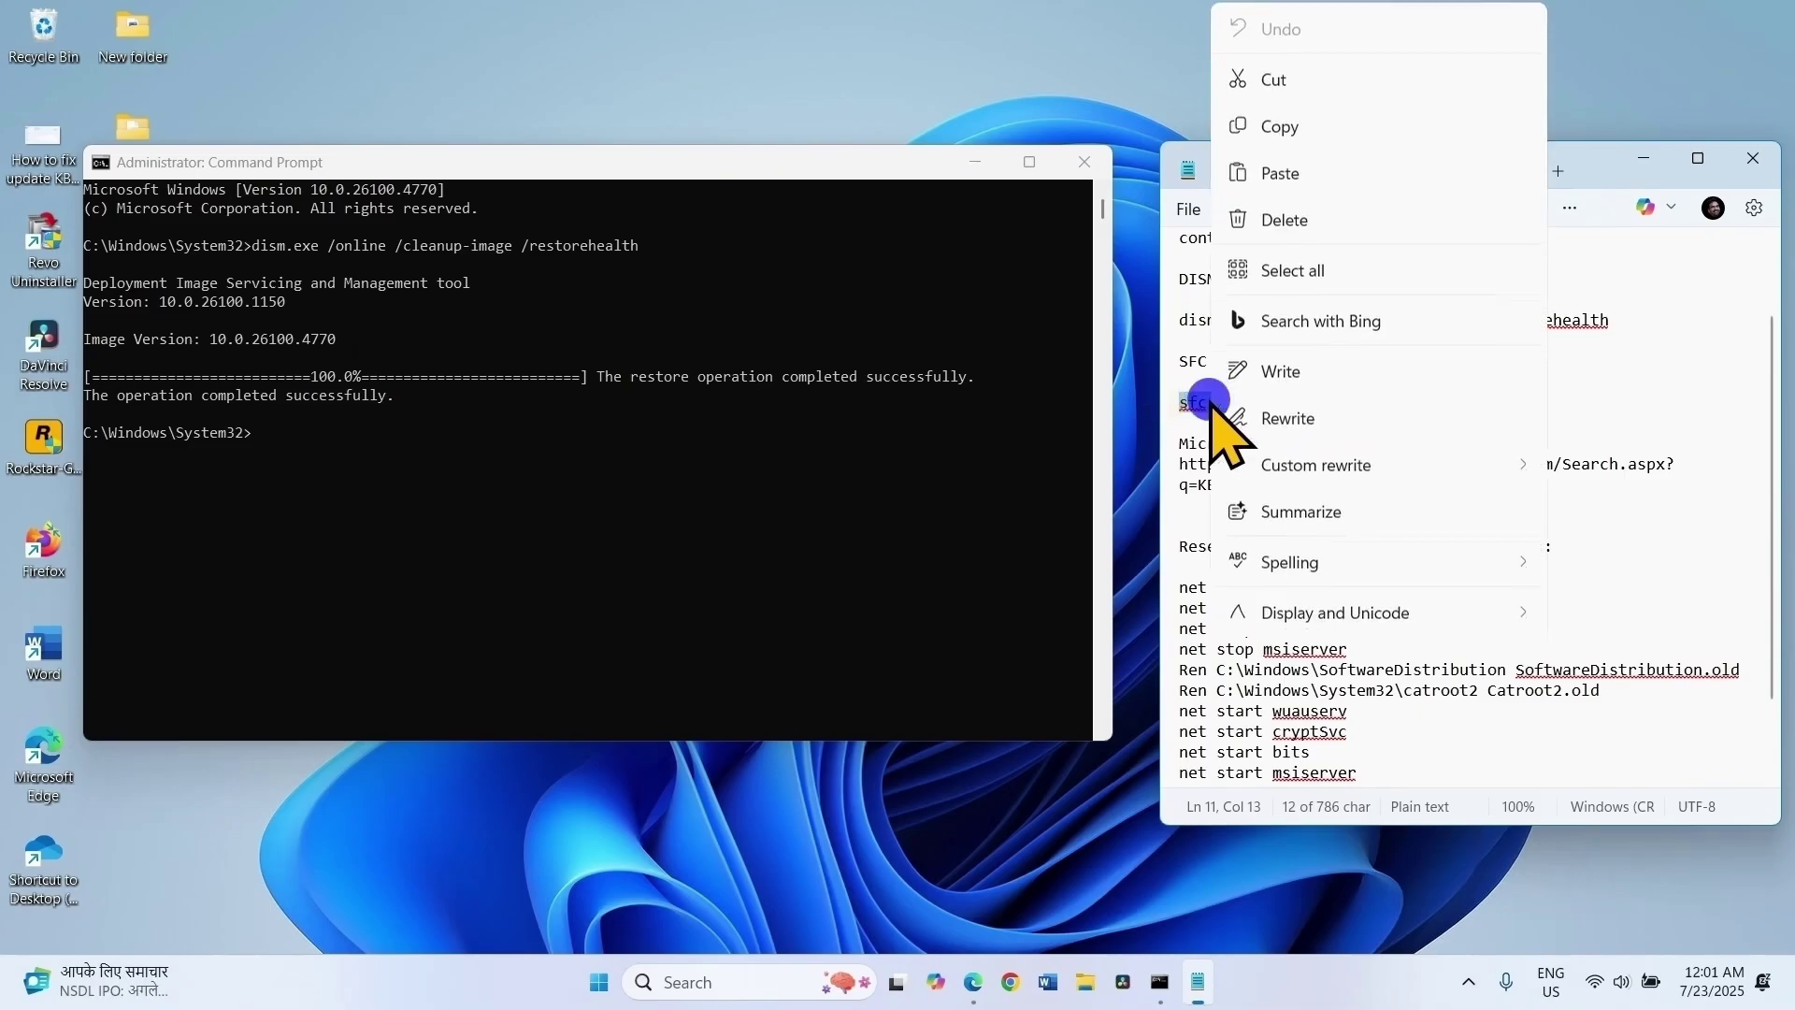
left_click(1302, 141)
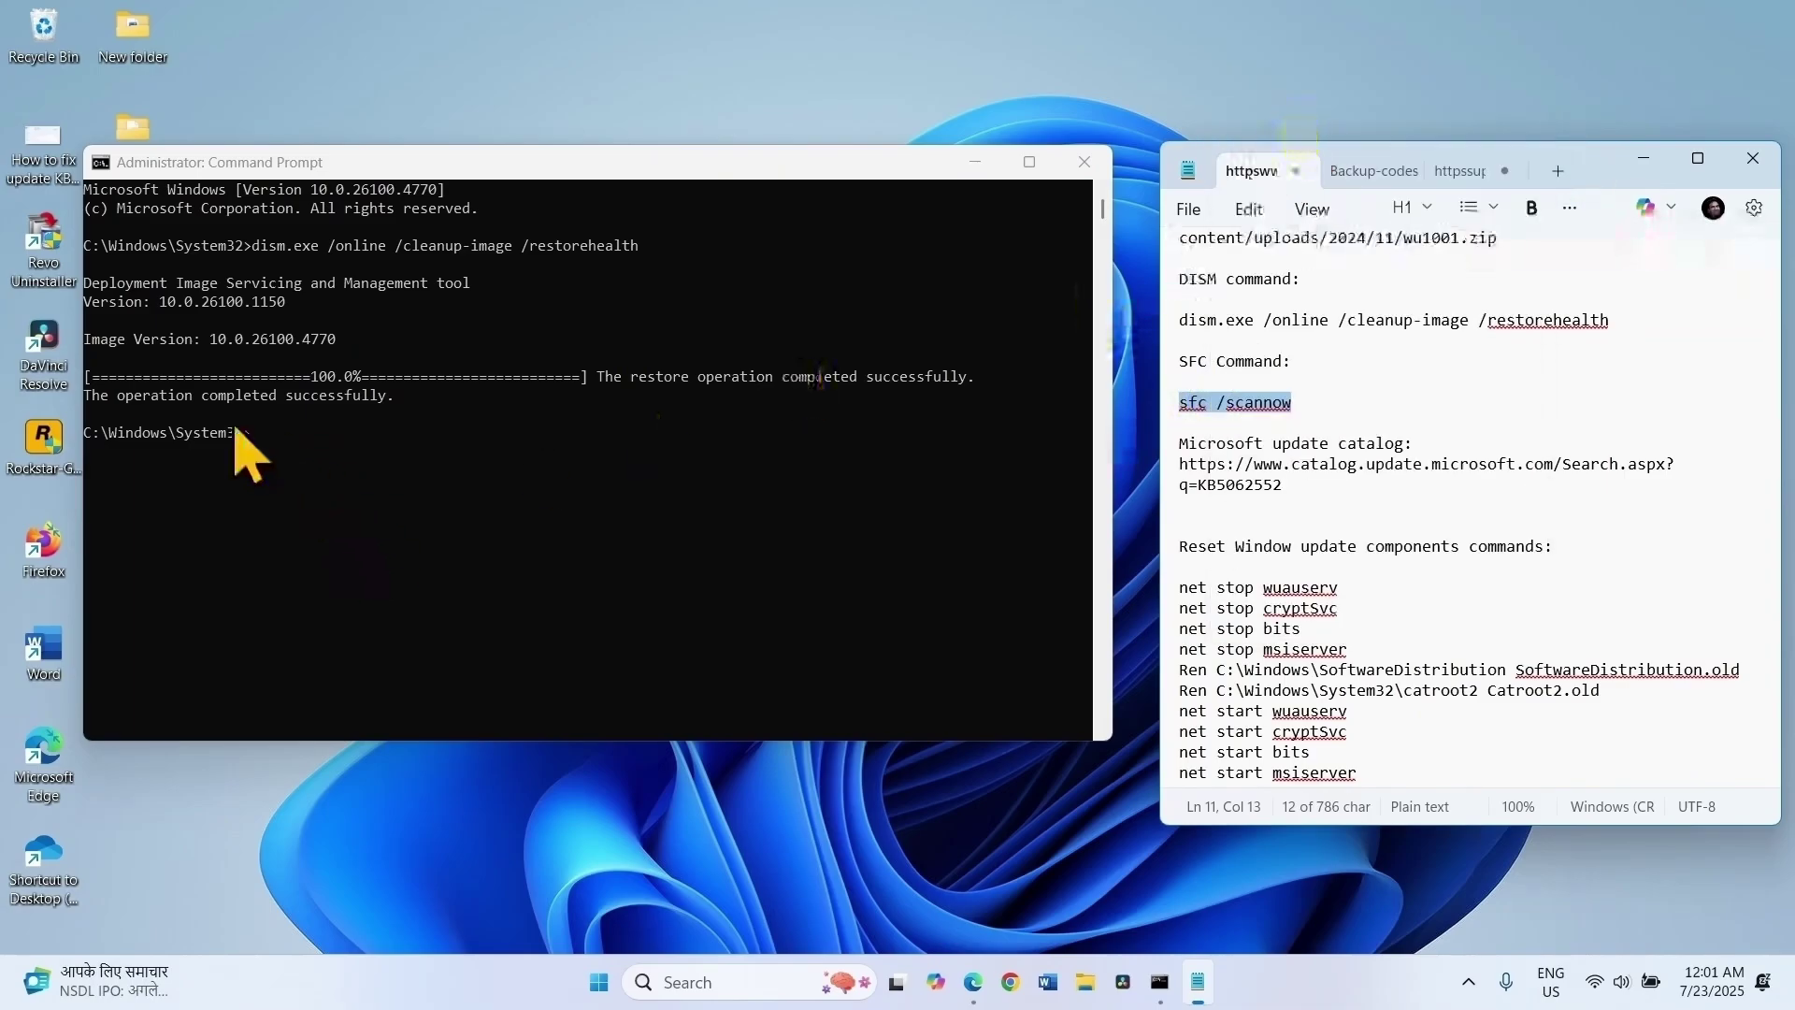
left_click(265, 439)
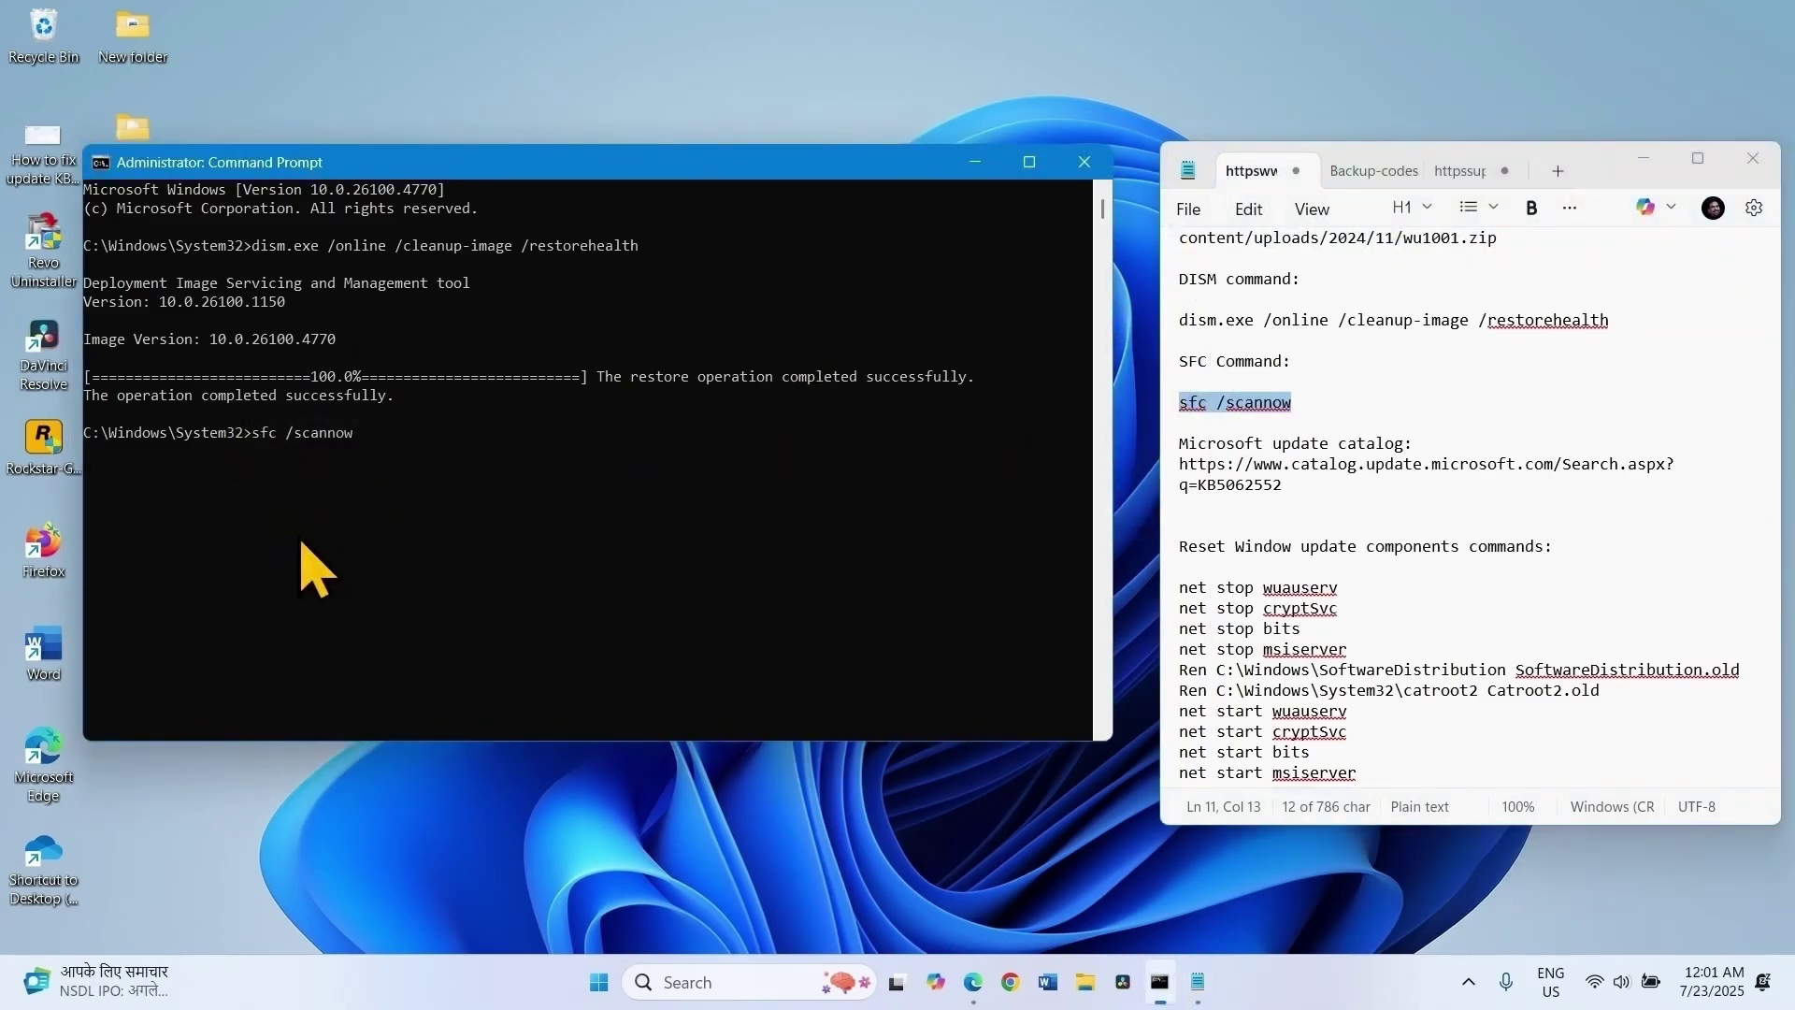
key("Return")
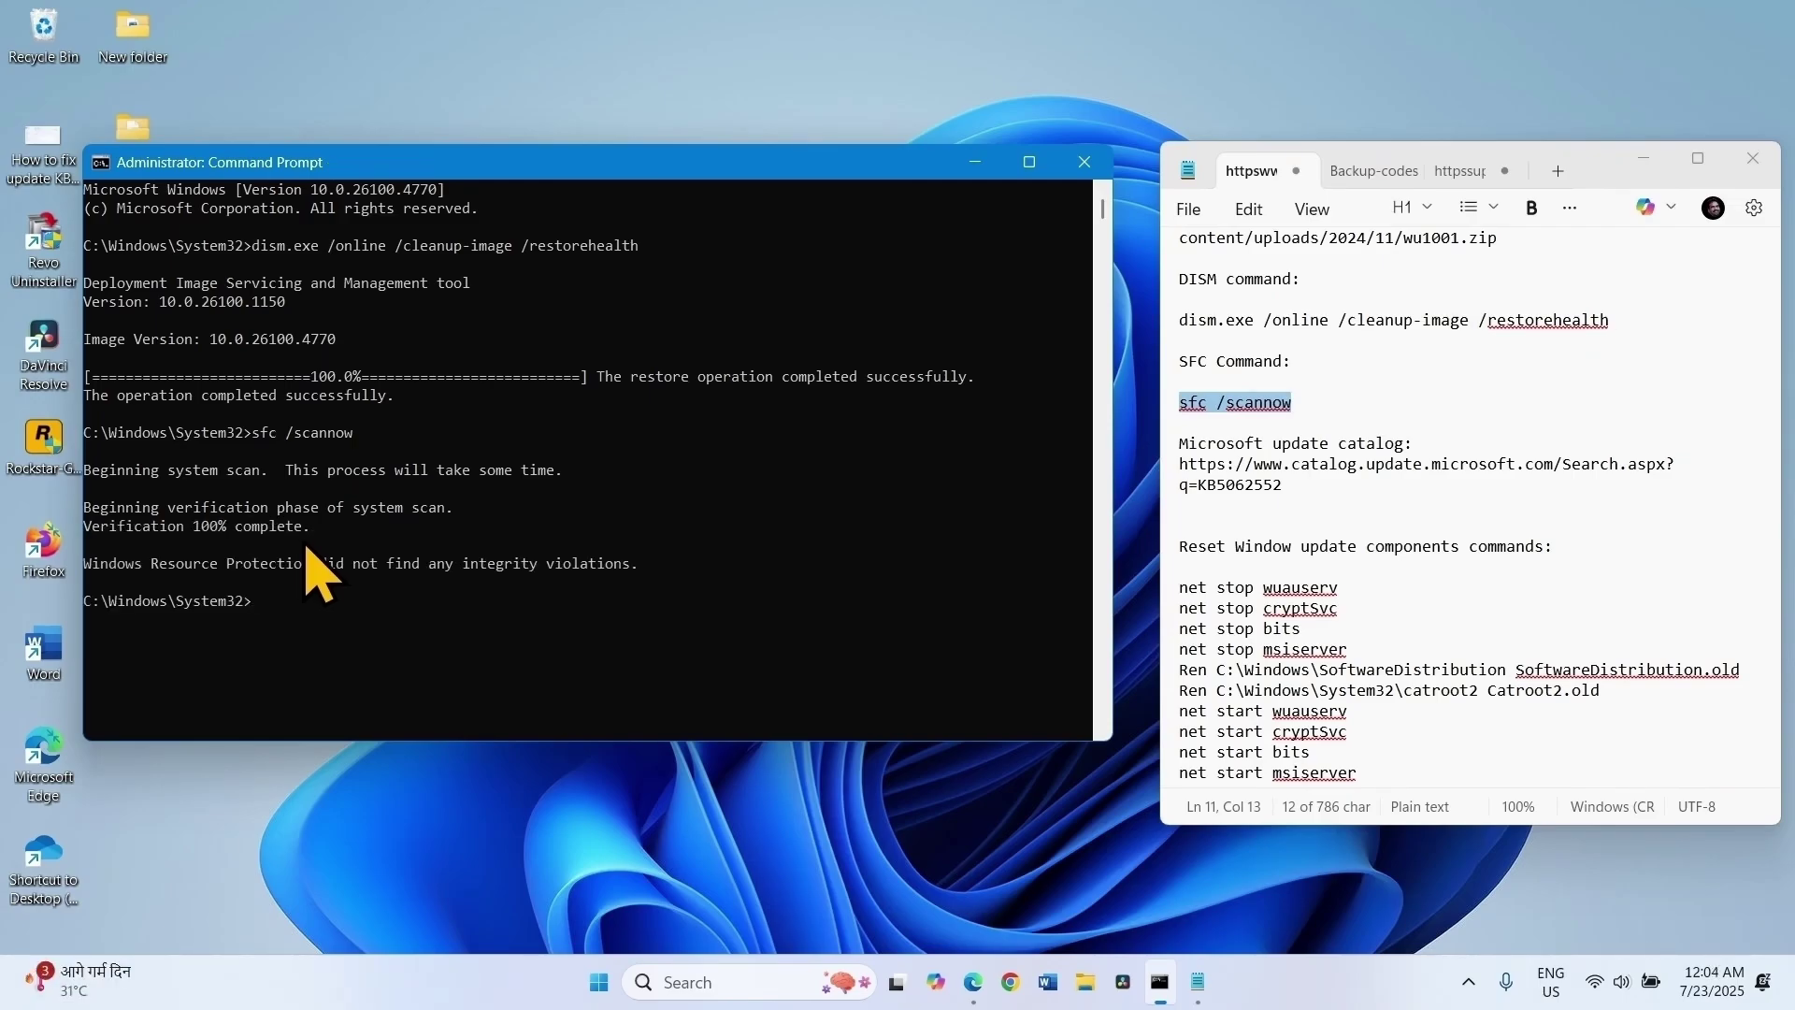
left_click(1084, 163)
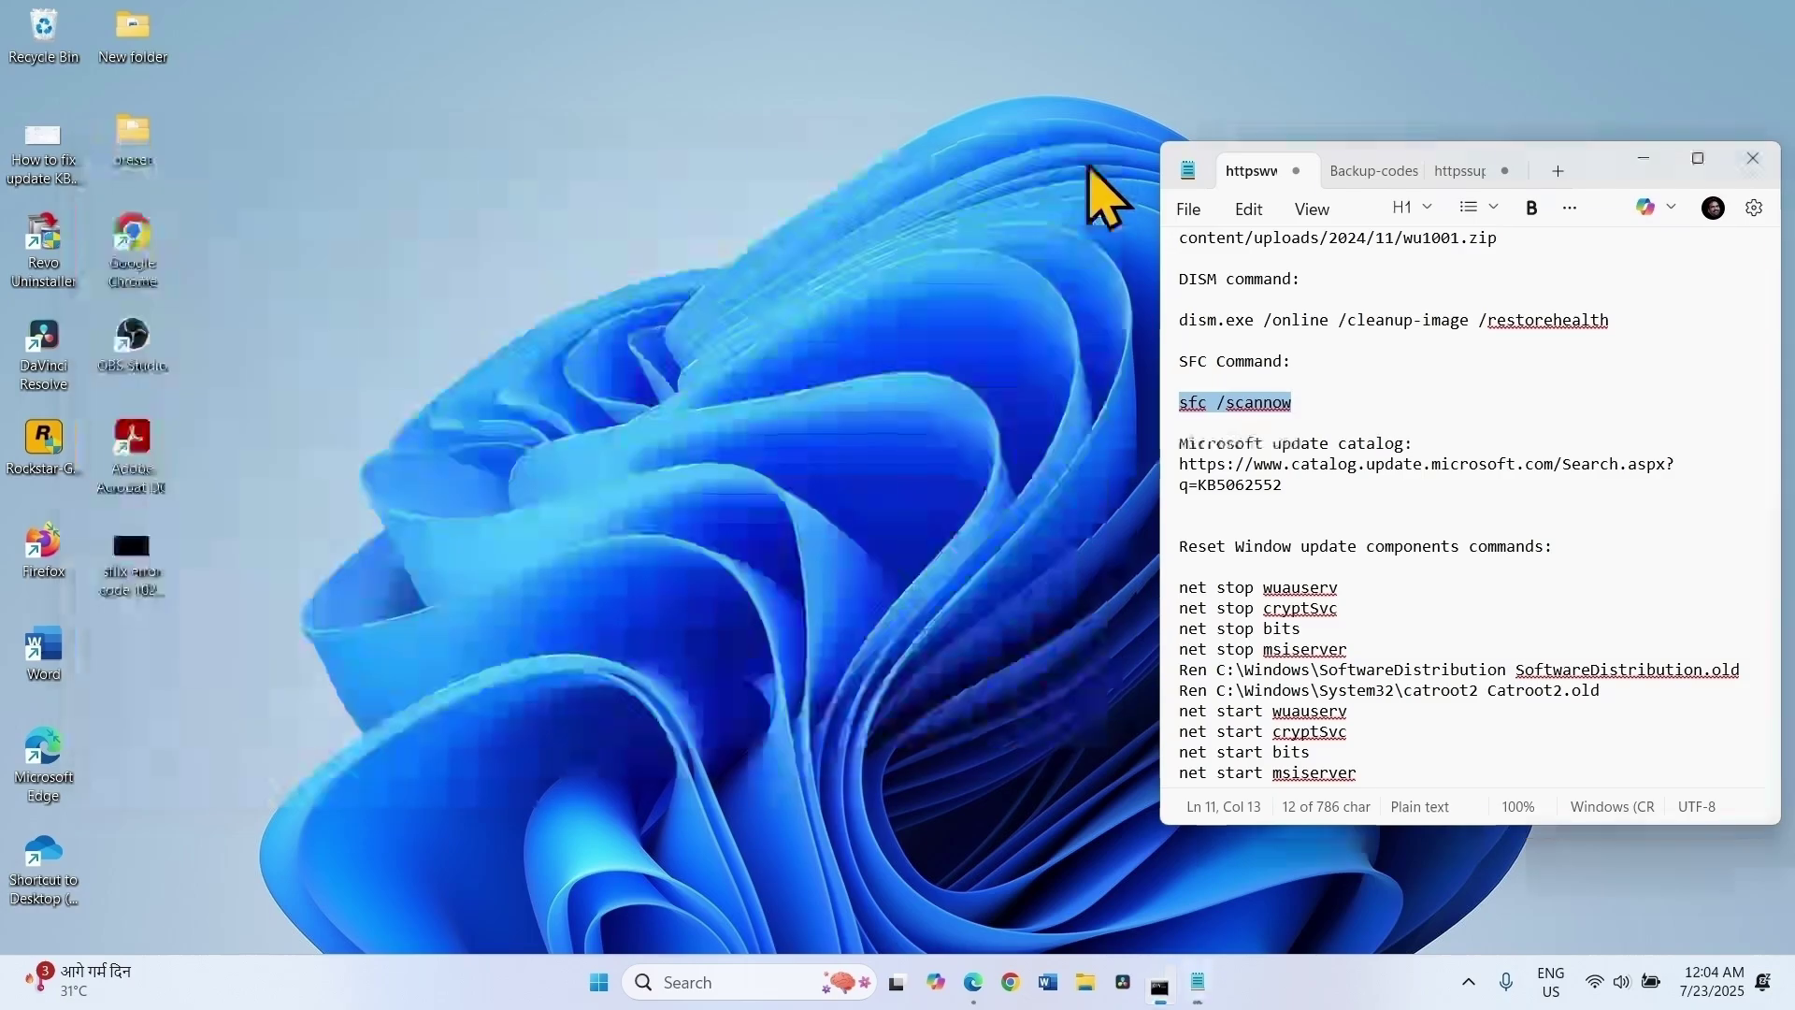
- Close the notes, search 'windows 11 download' in Chrome, and open Microsoft's Download Windows 11 page
left_click(1748, 159)
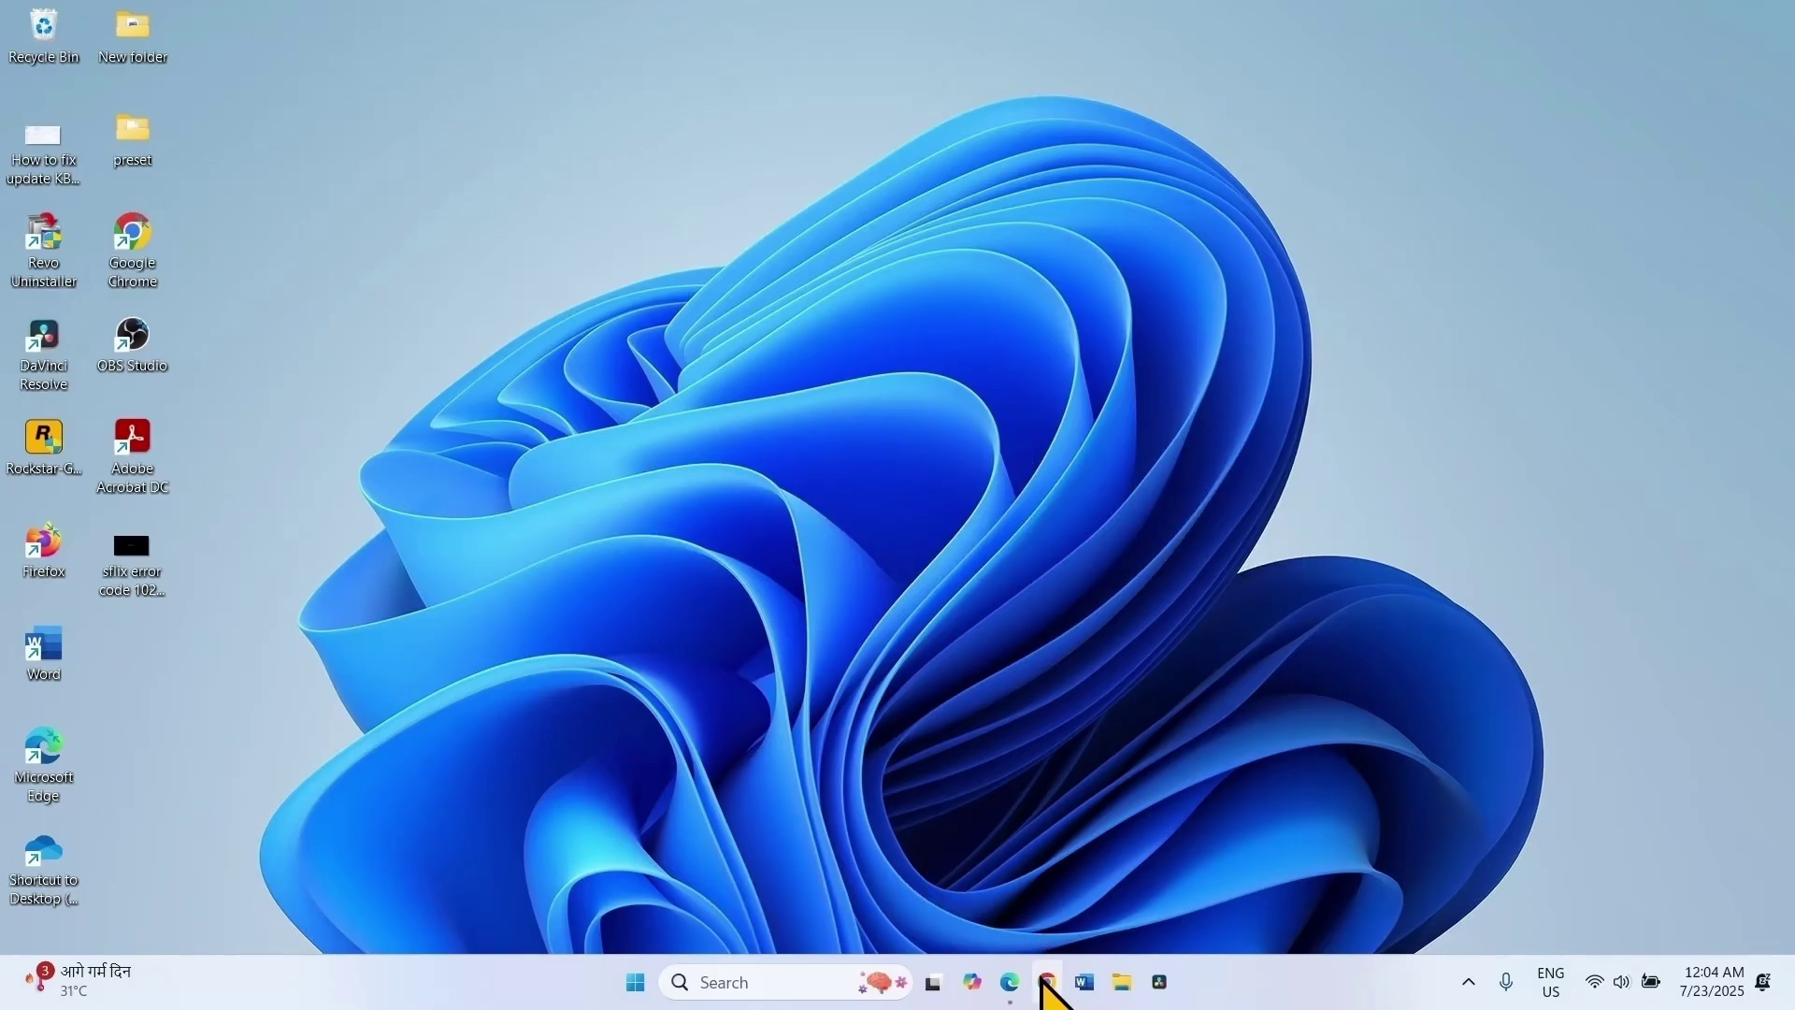
left_click(1046, 983)
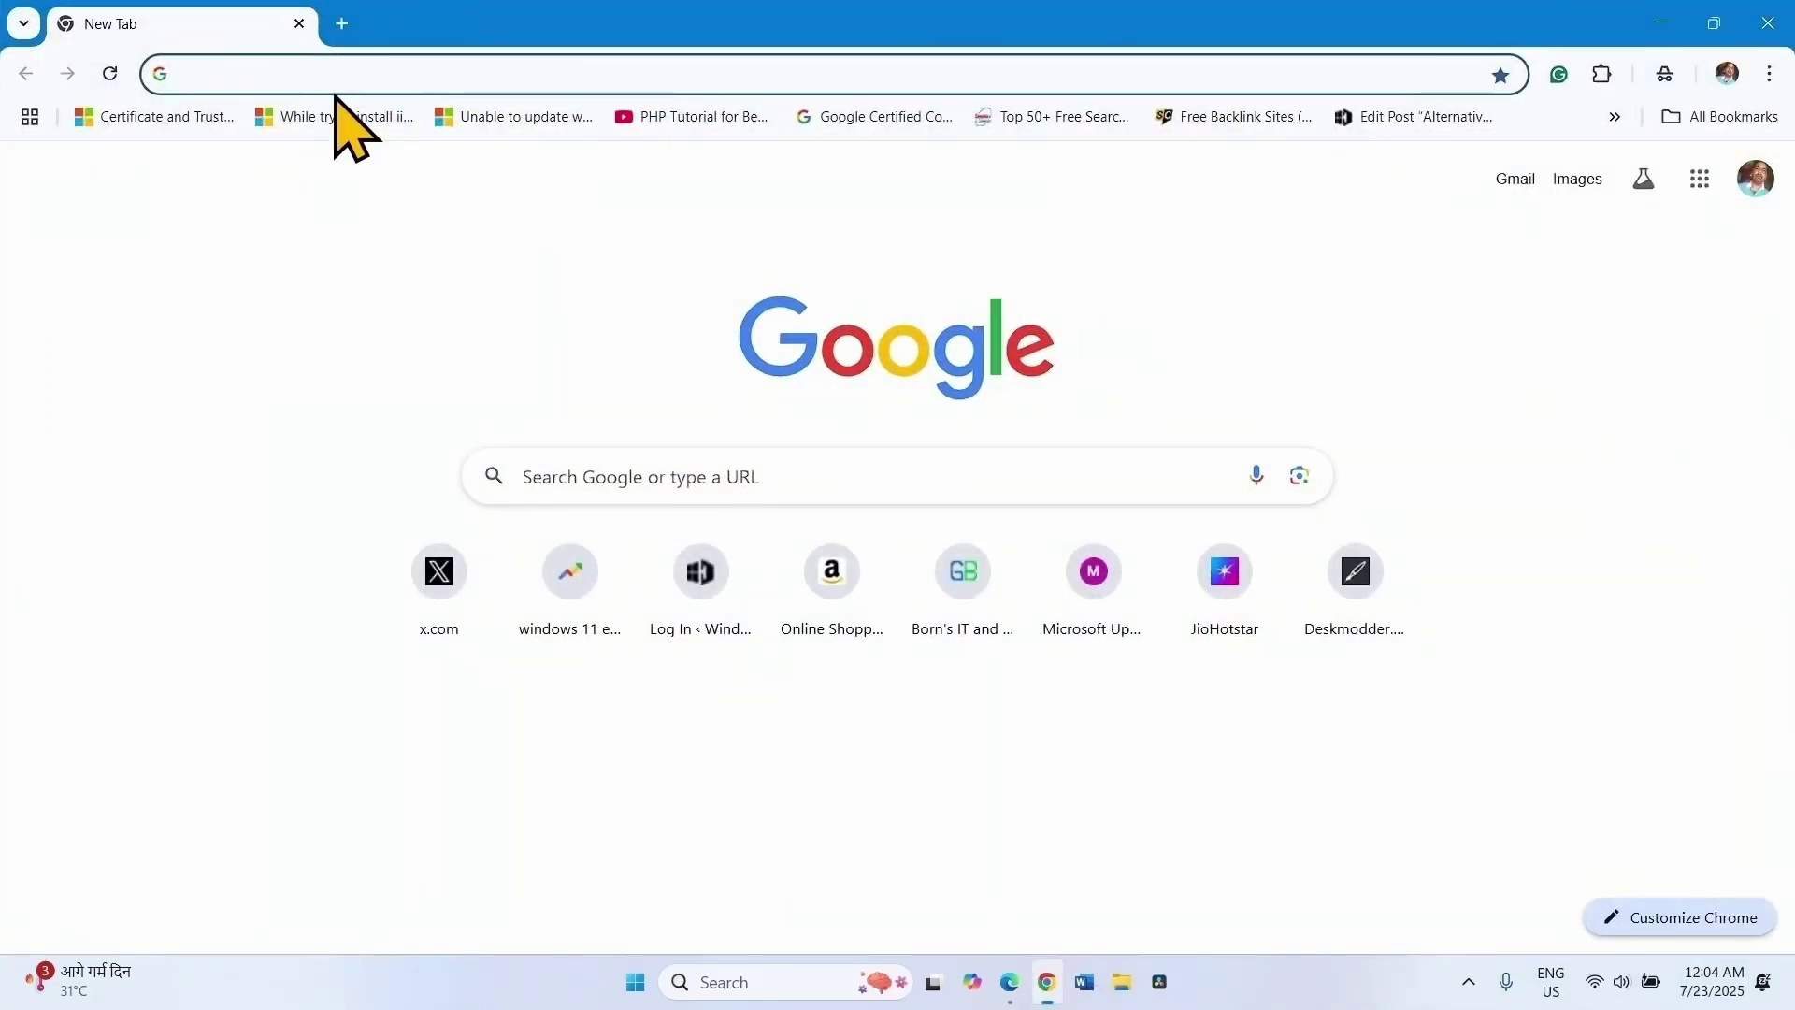
type("windows 11 do")
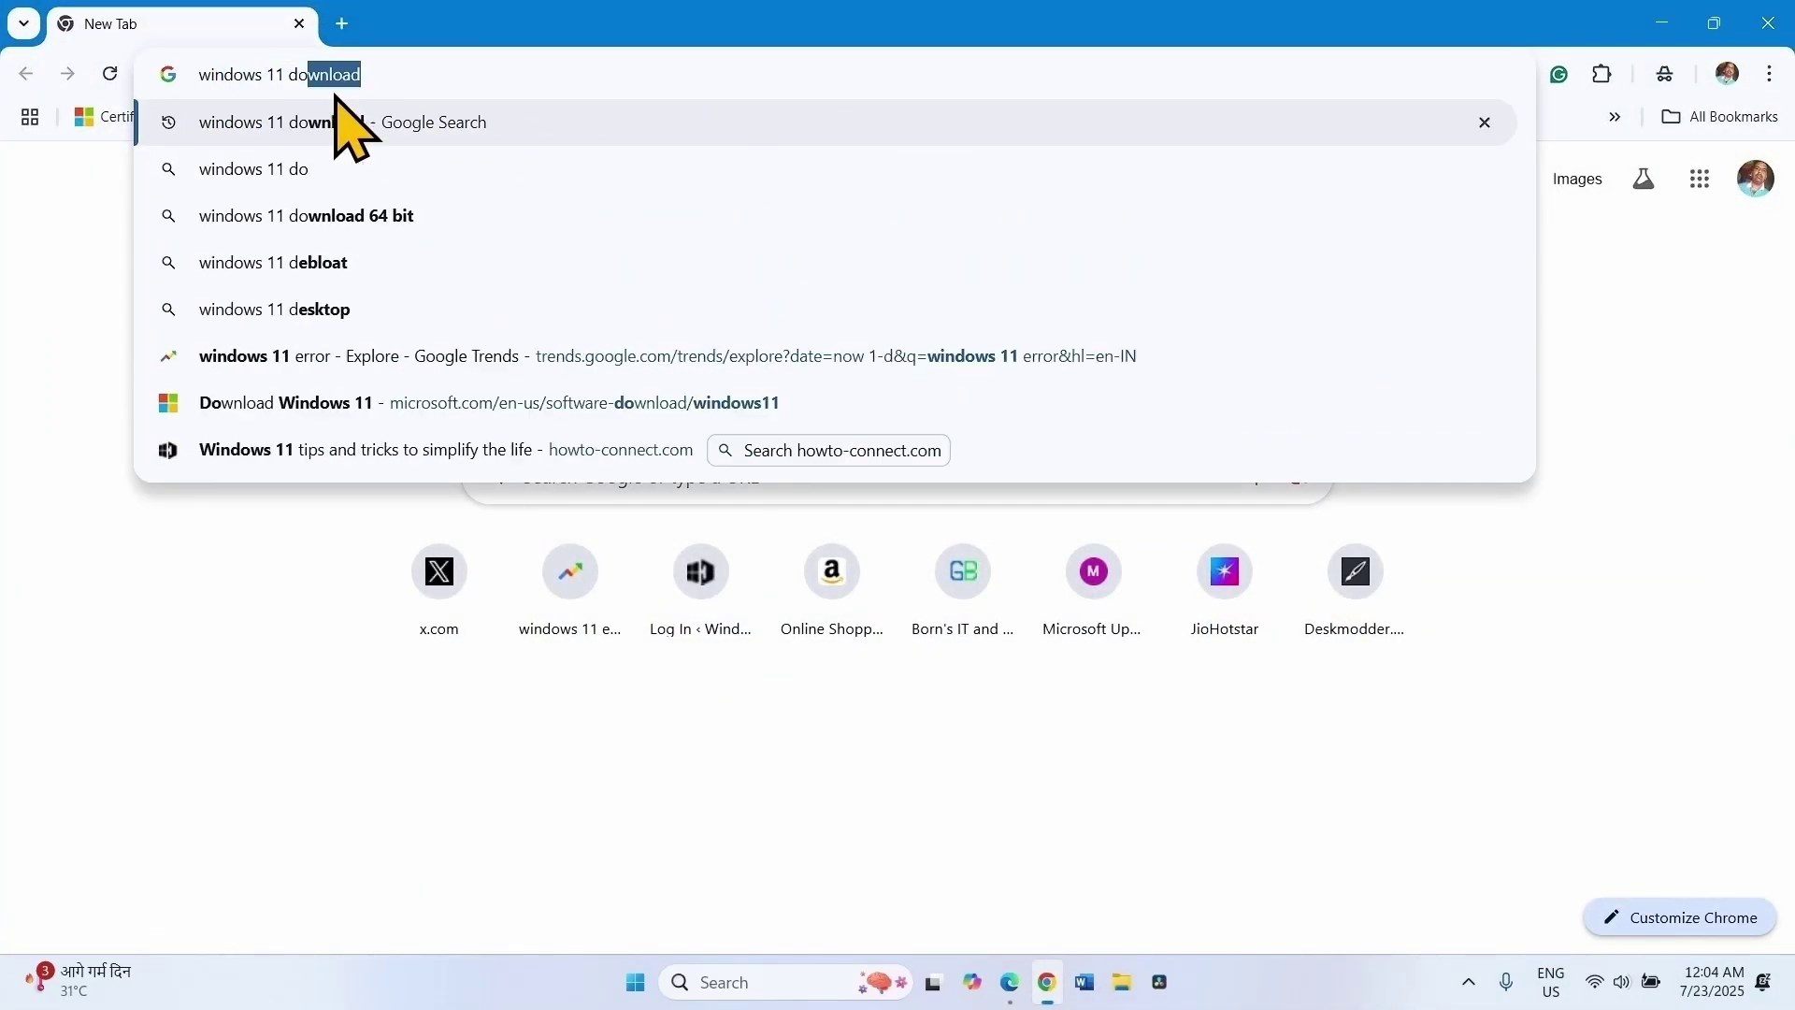
type("wnload")
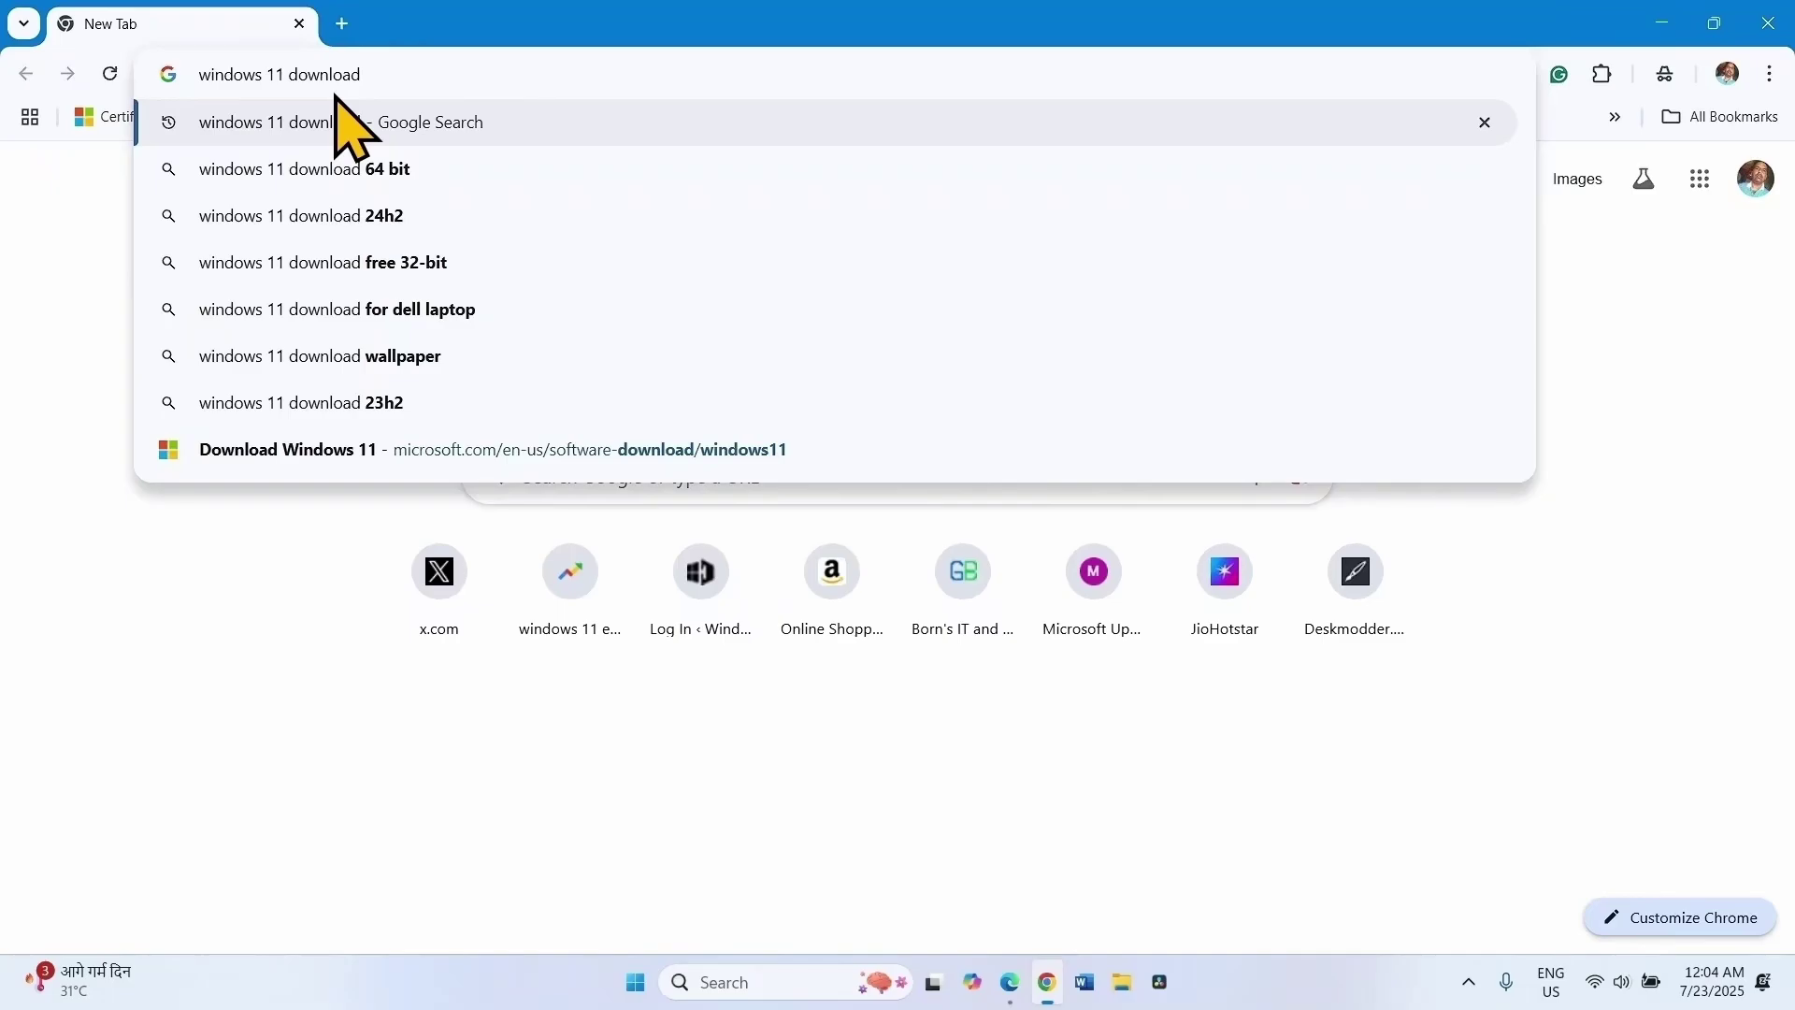
key("Return")
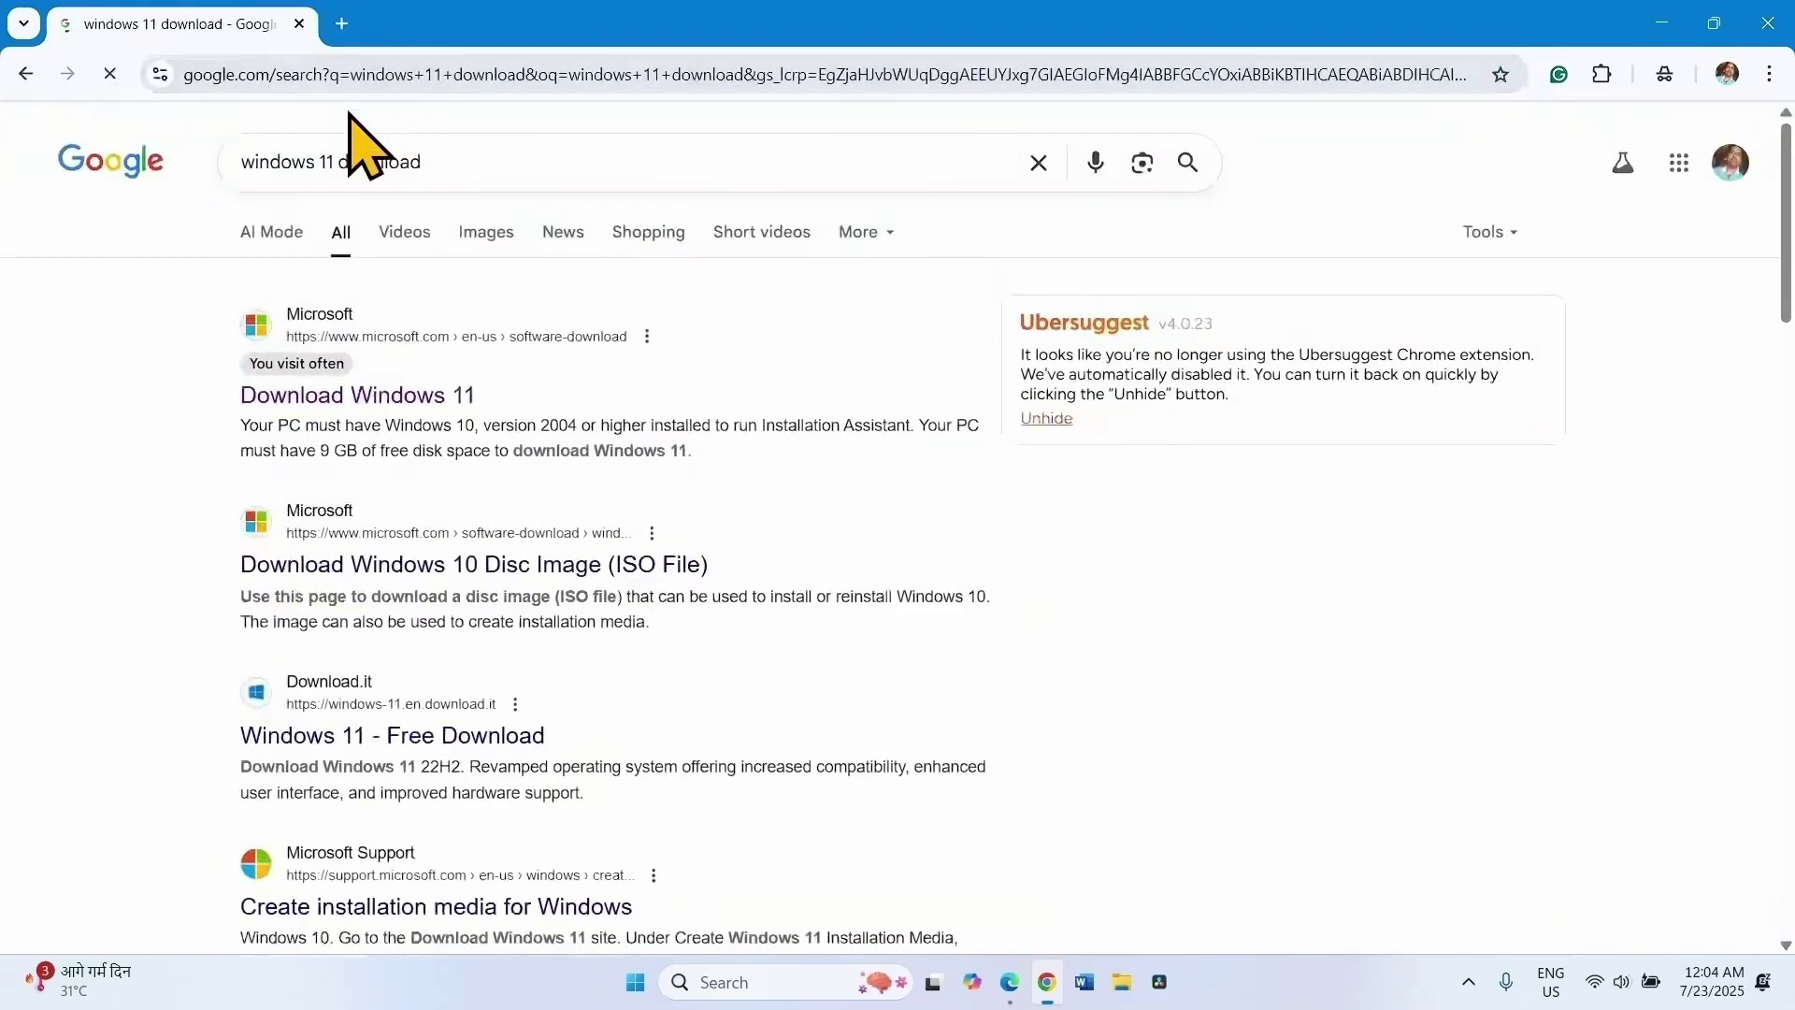
left_click(355, 403)
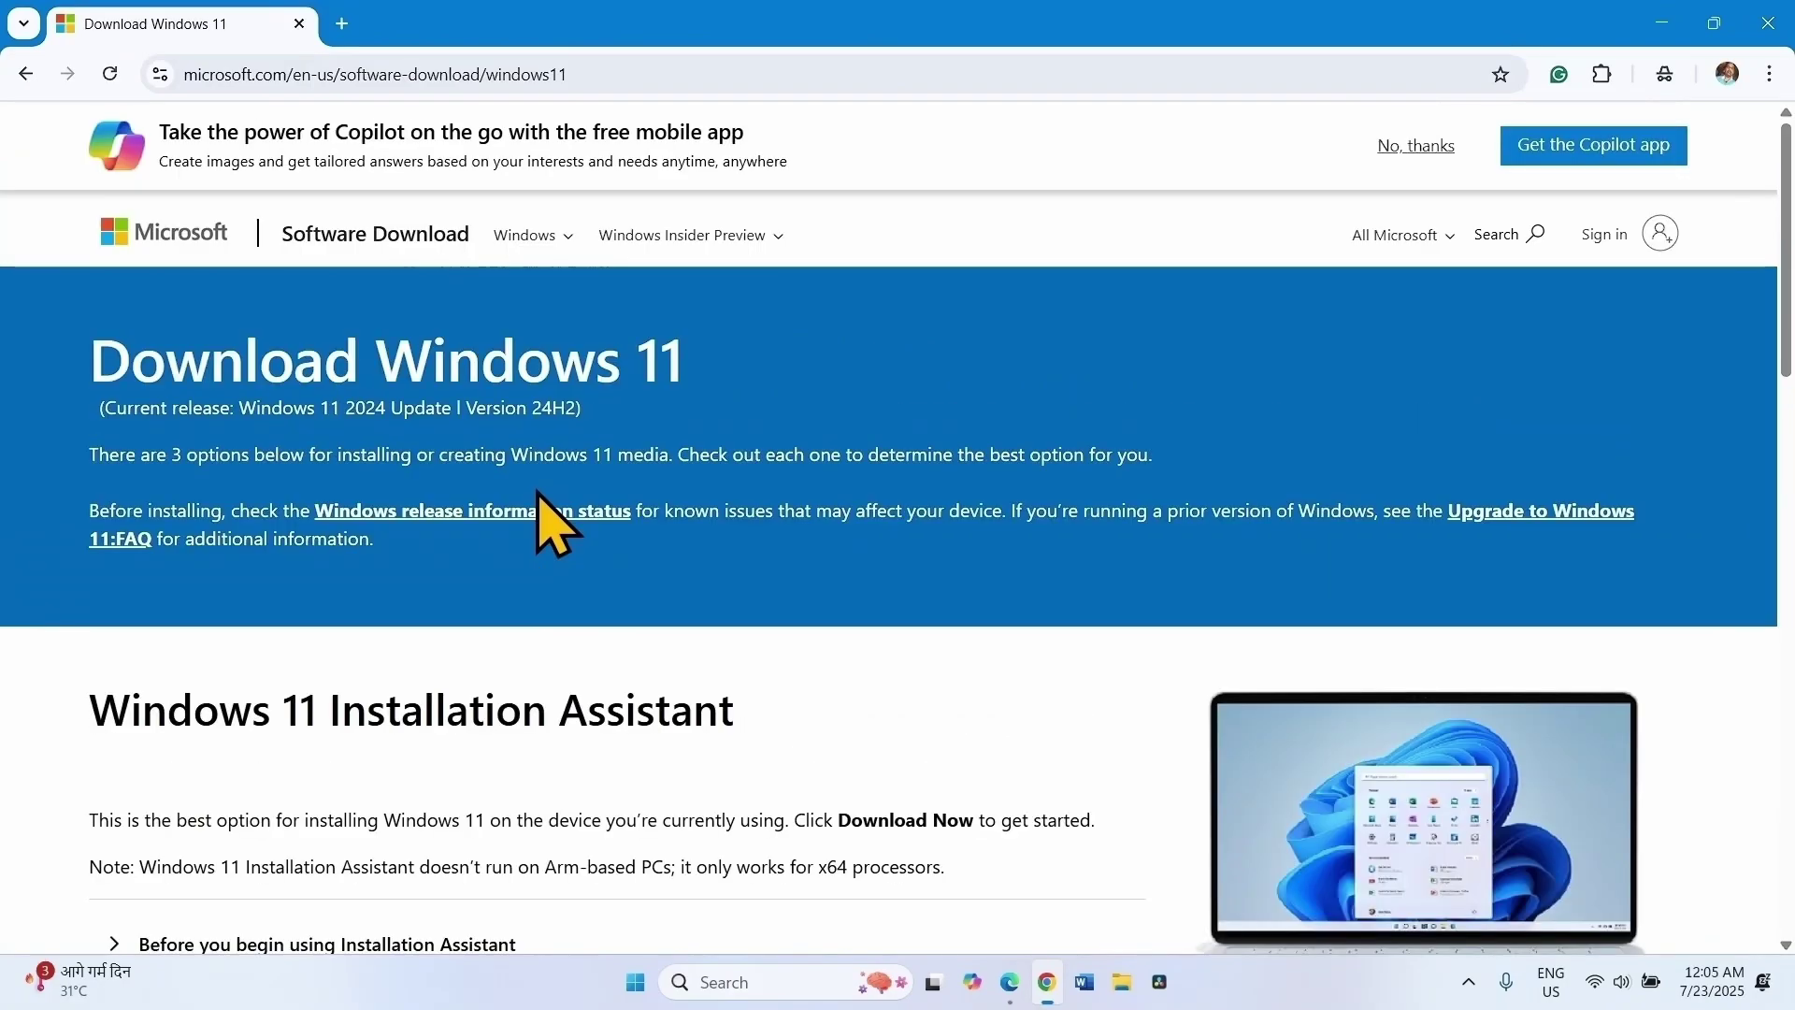
- Select 'Windows 11 (multi-edition ISO for x64 devices)' from the download list and confirm it
scroll(542, 509, "down", 1)
scroll(552, 523, "down", 15)
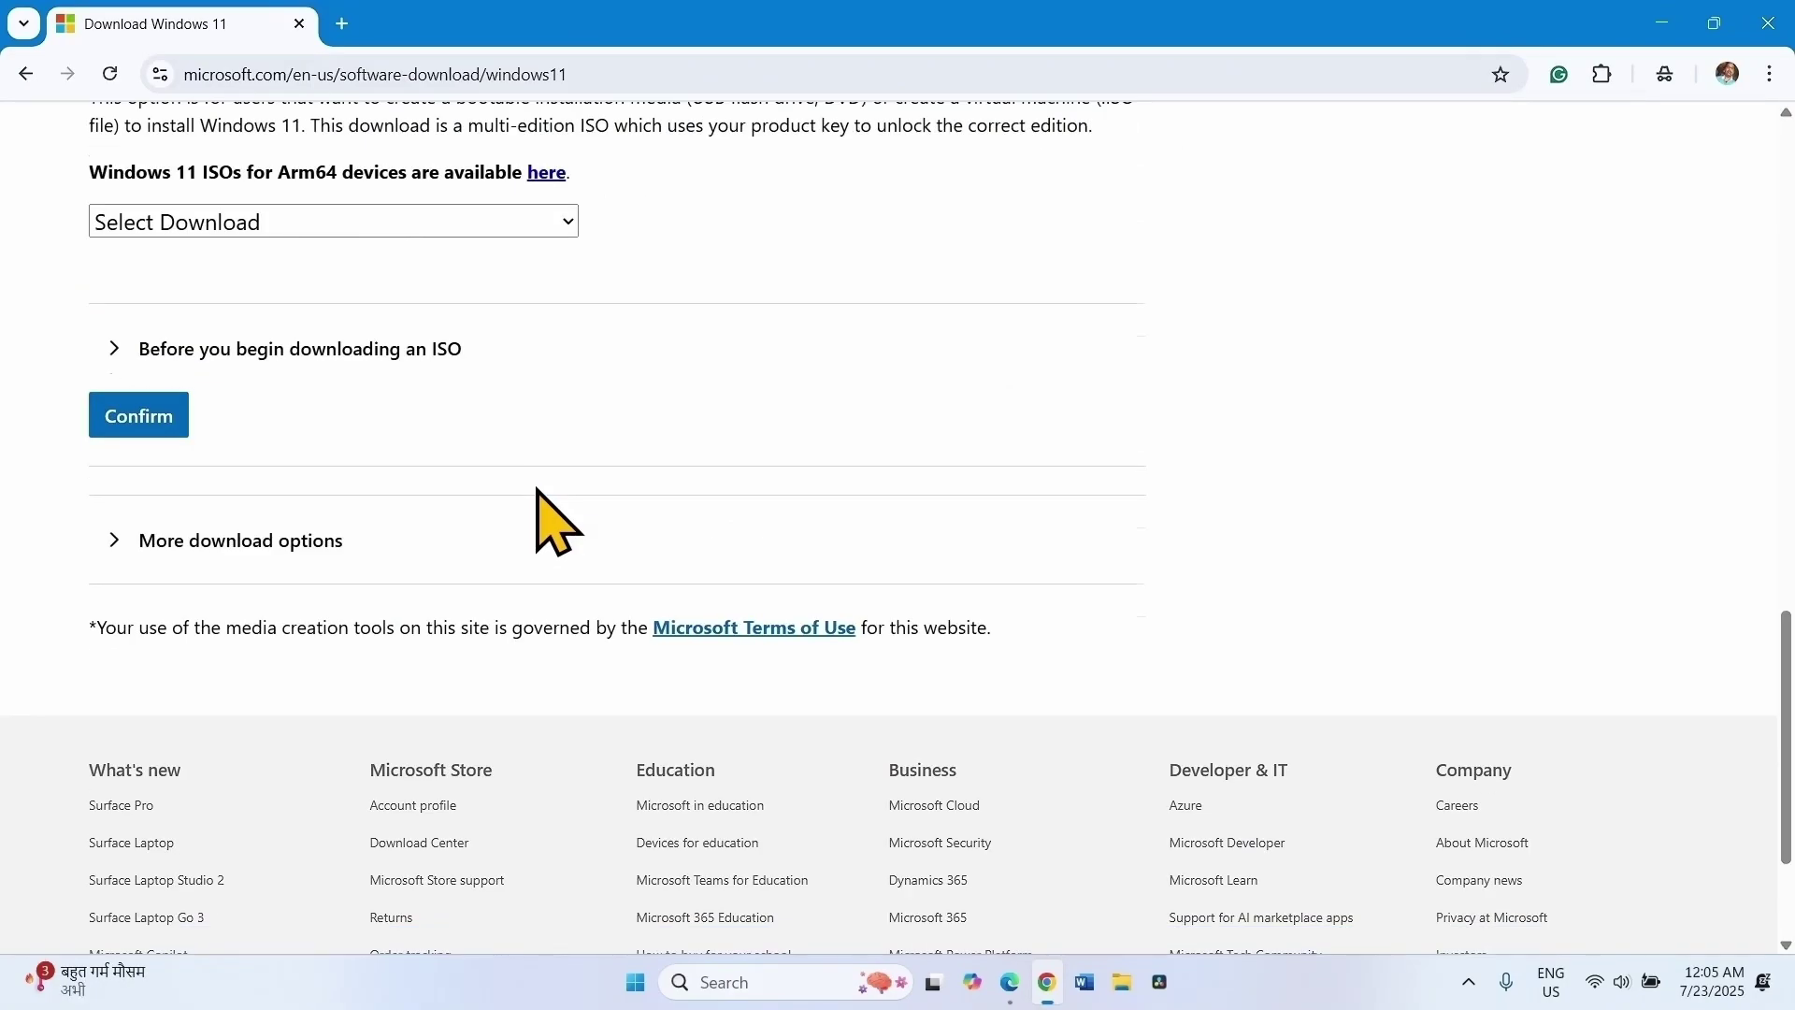
scroll(552, 524, "up", 2)
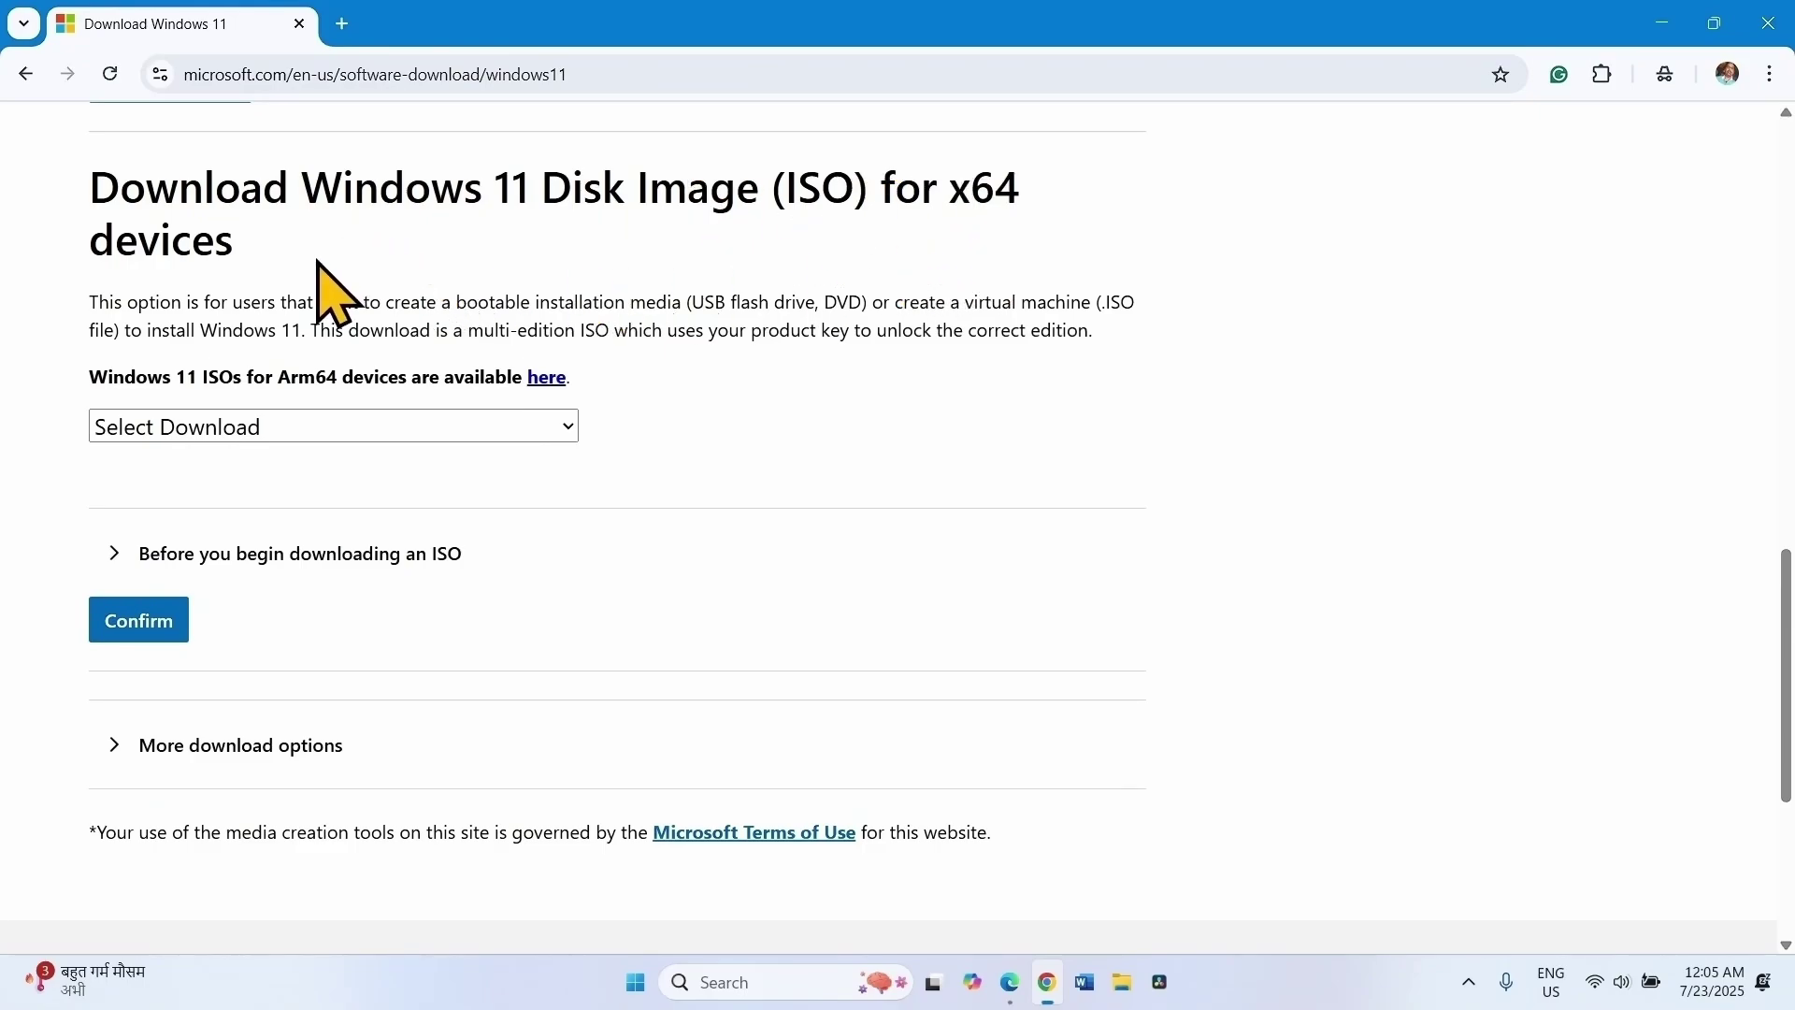
left_click(214, 428)
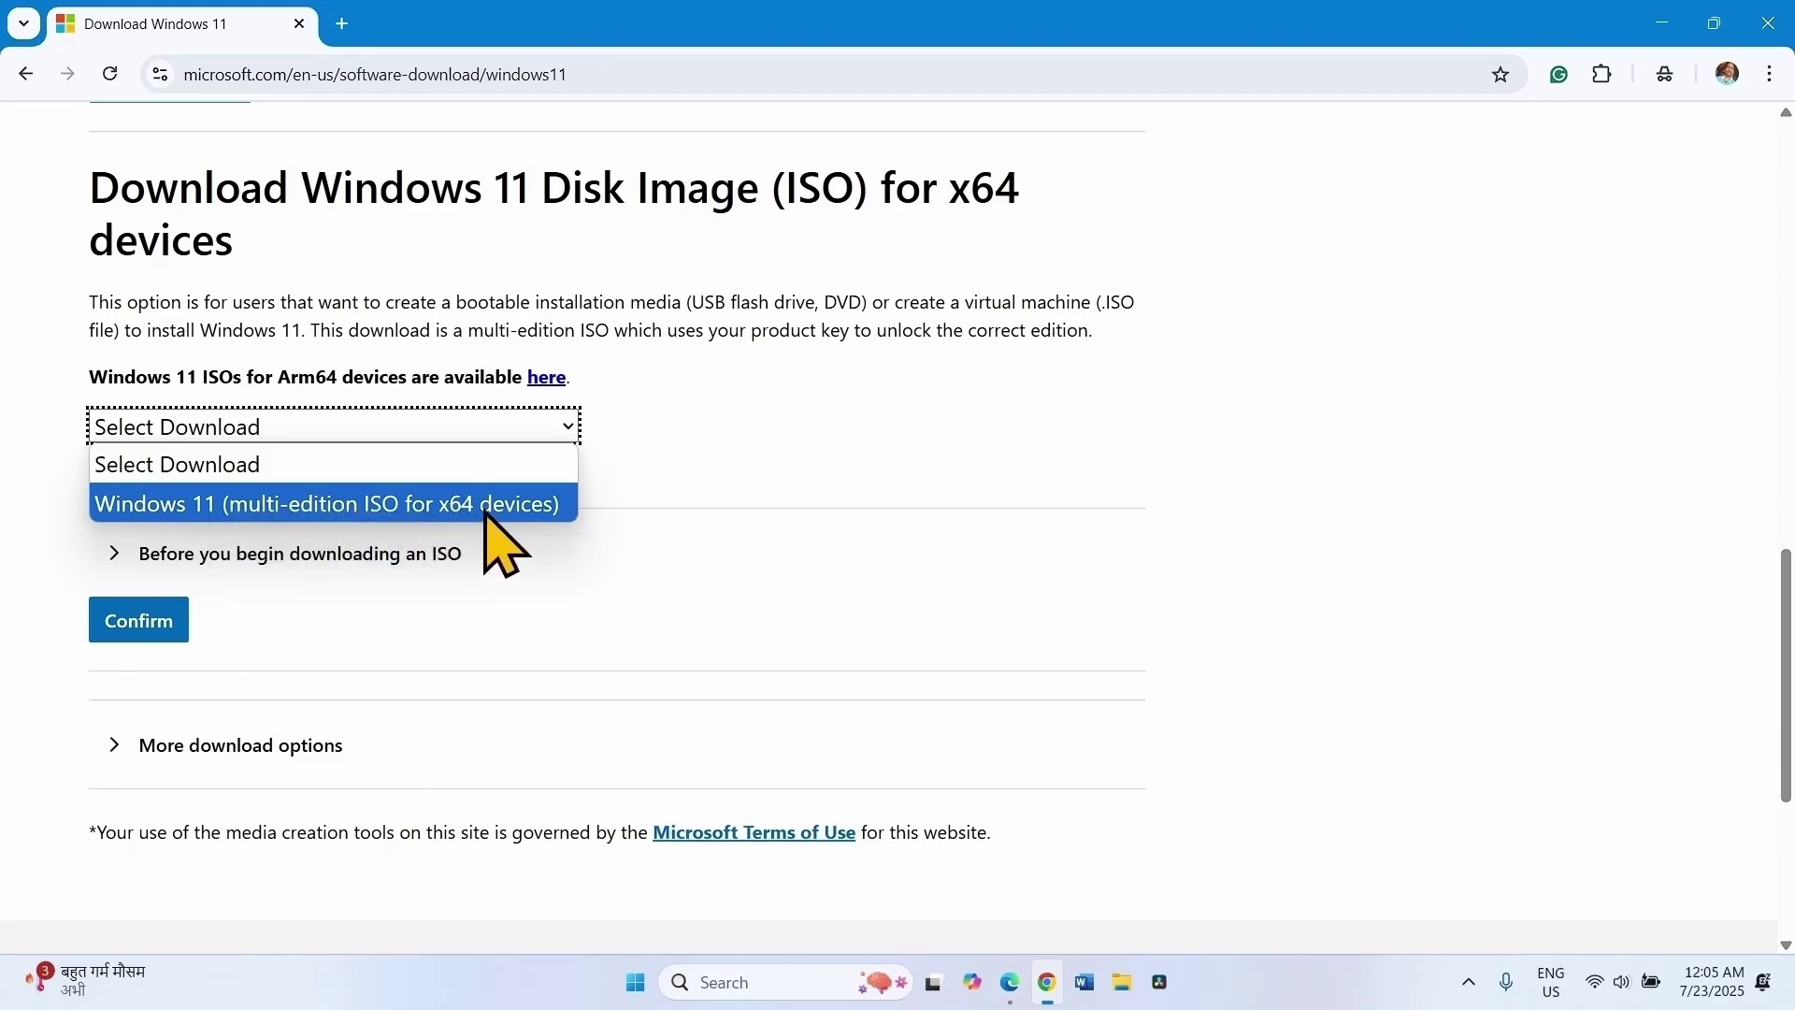
left_click(520, 510)
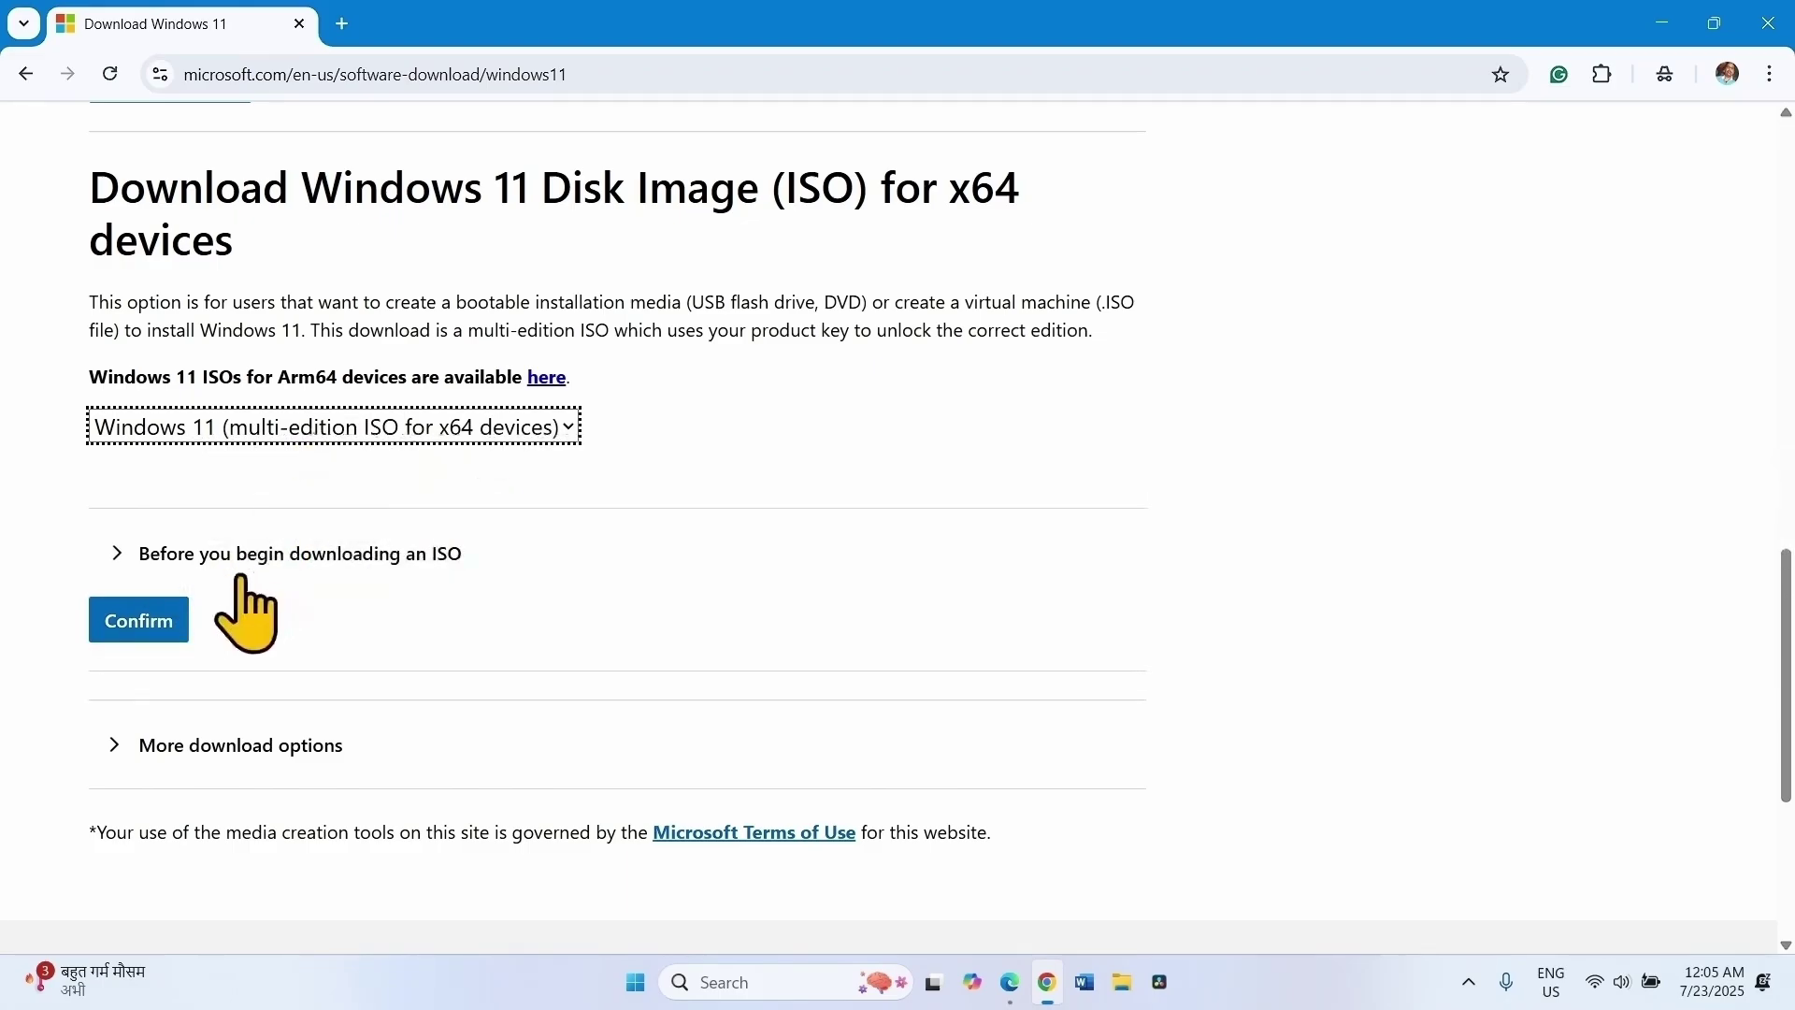
left_click(141, 620)
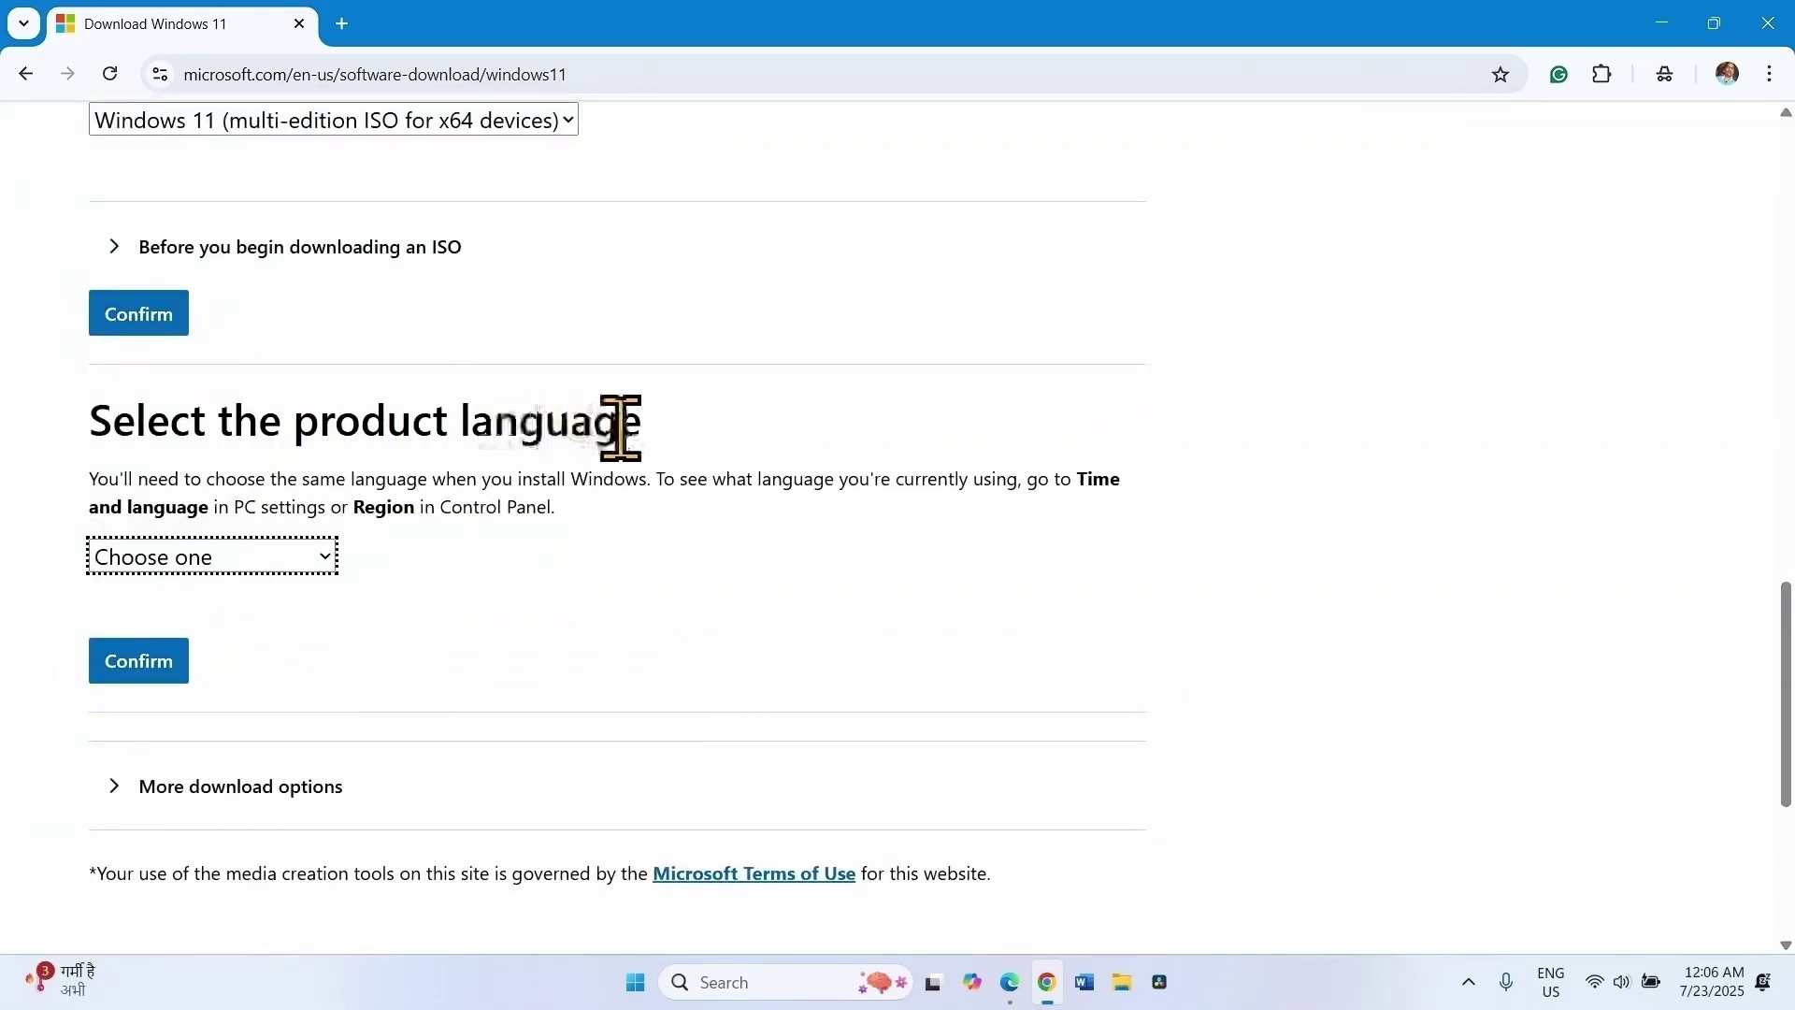
left_click(643, 993)
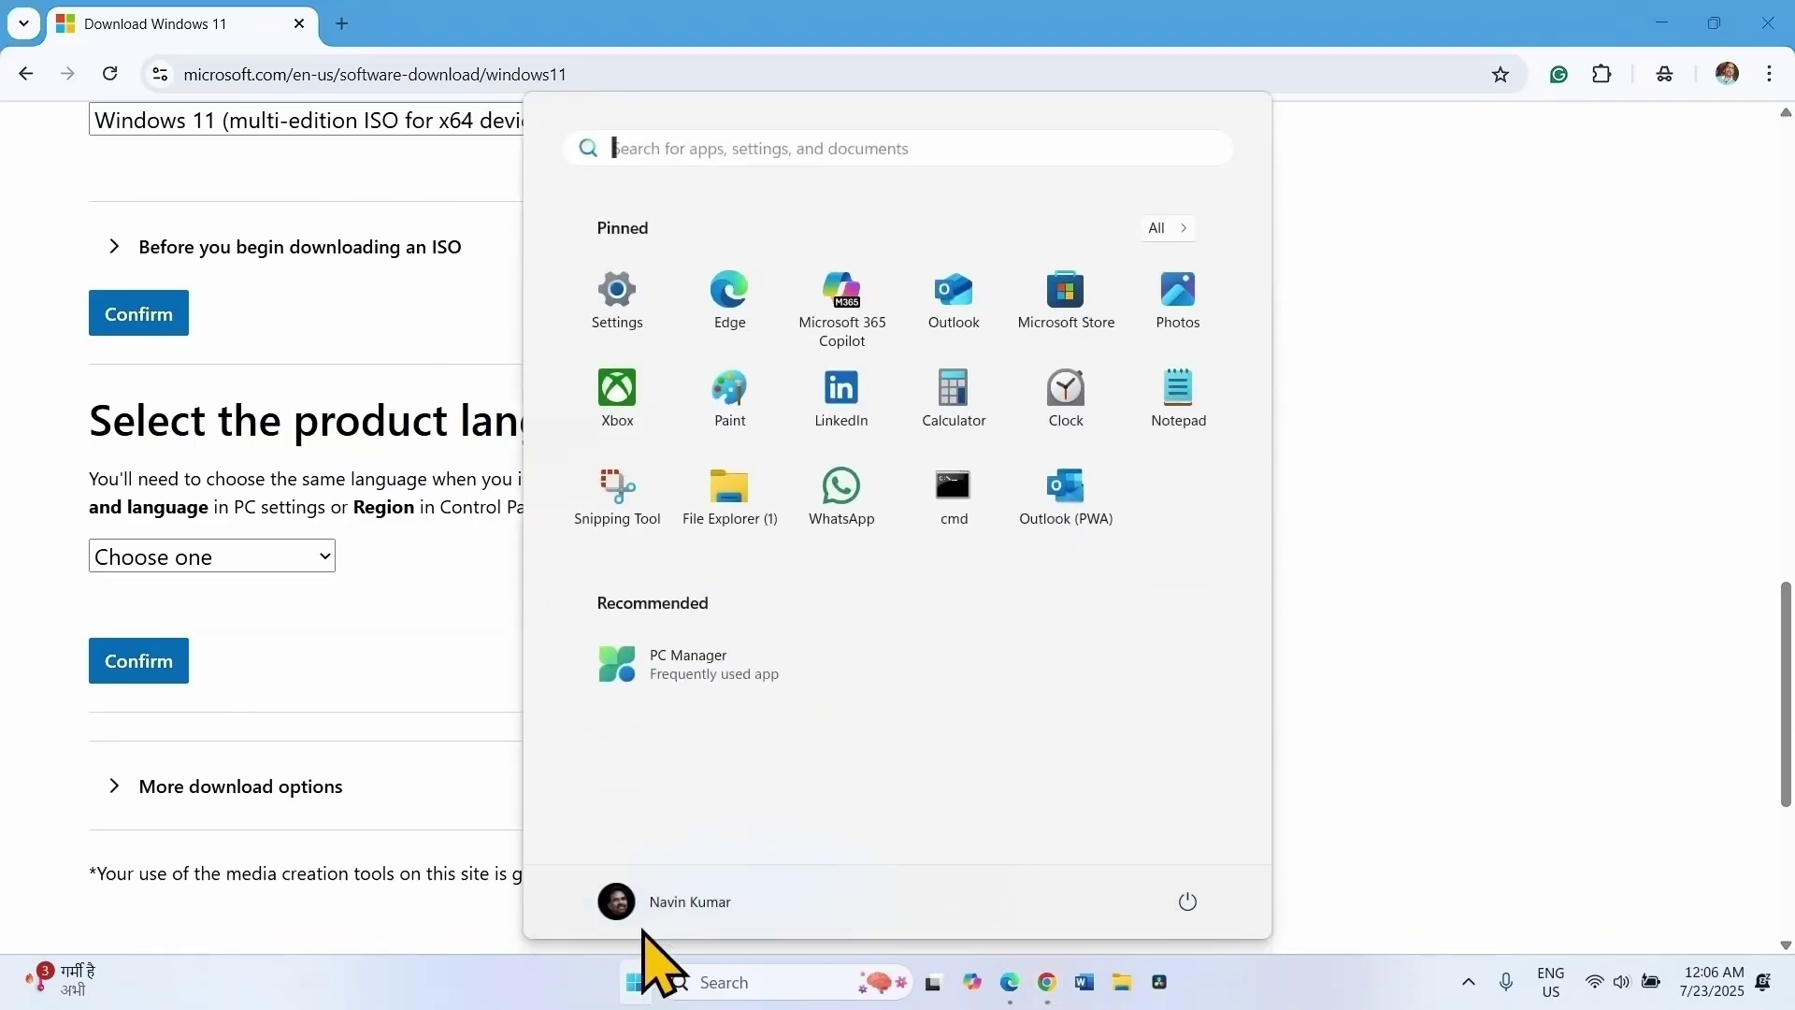
left_click(625, 292)
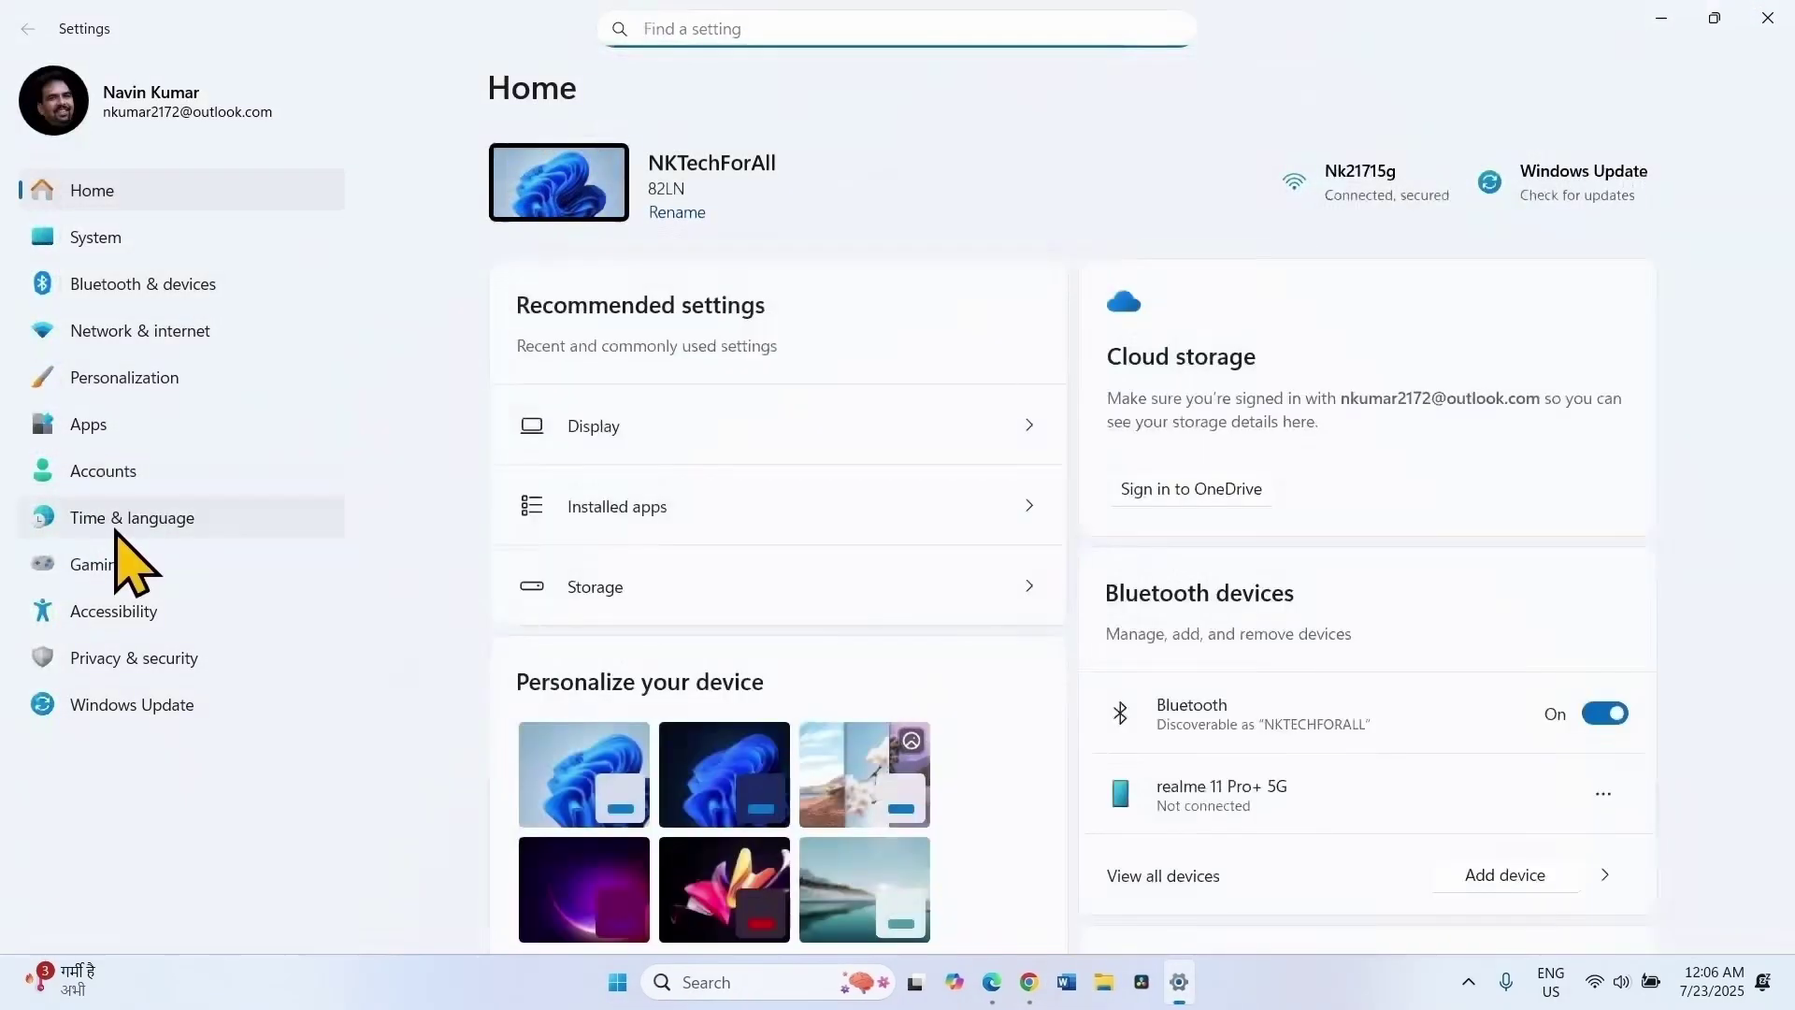
left_click(131, 520)
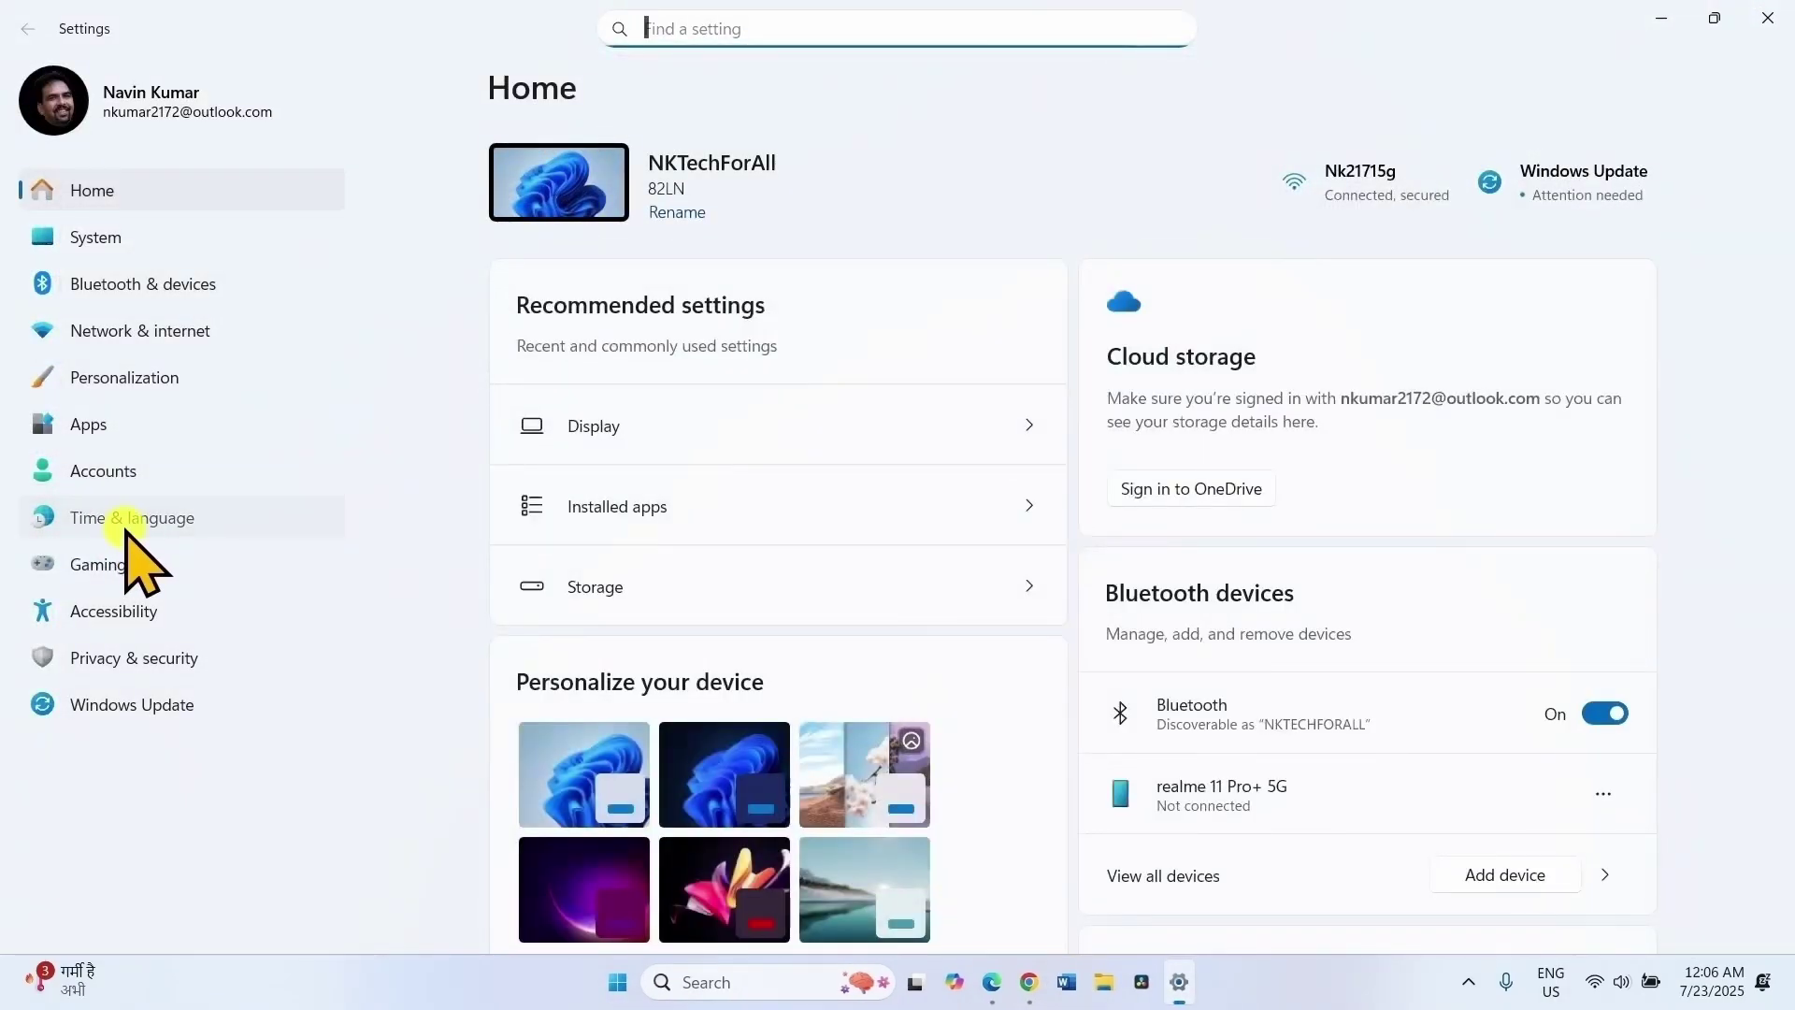
left_click(726, 373)
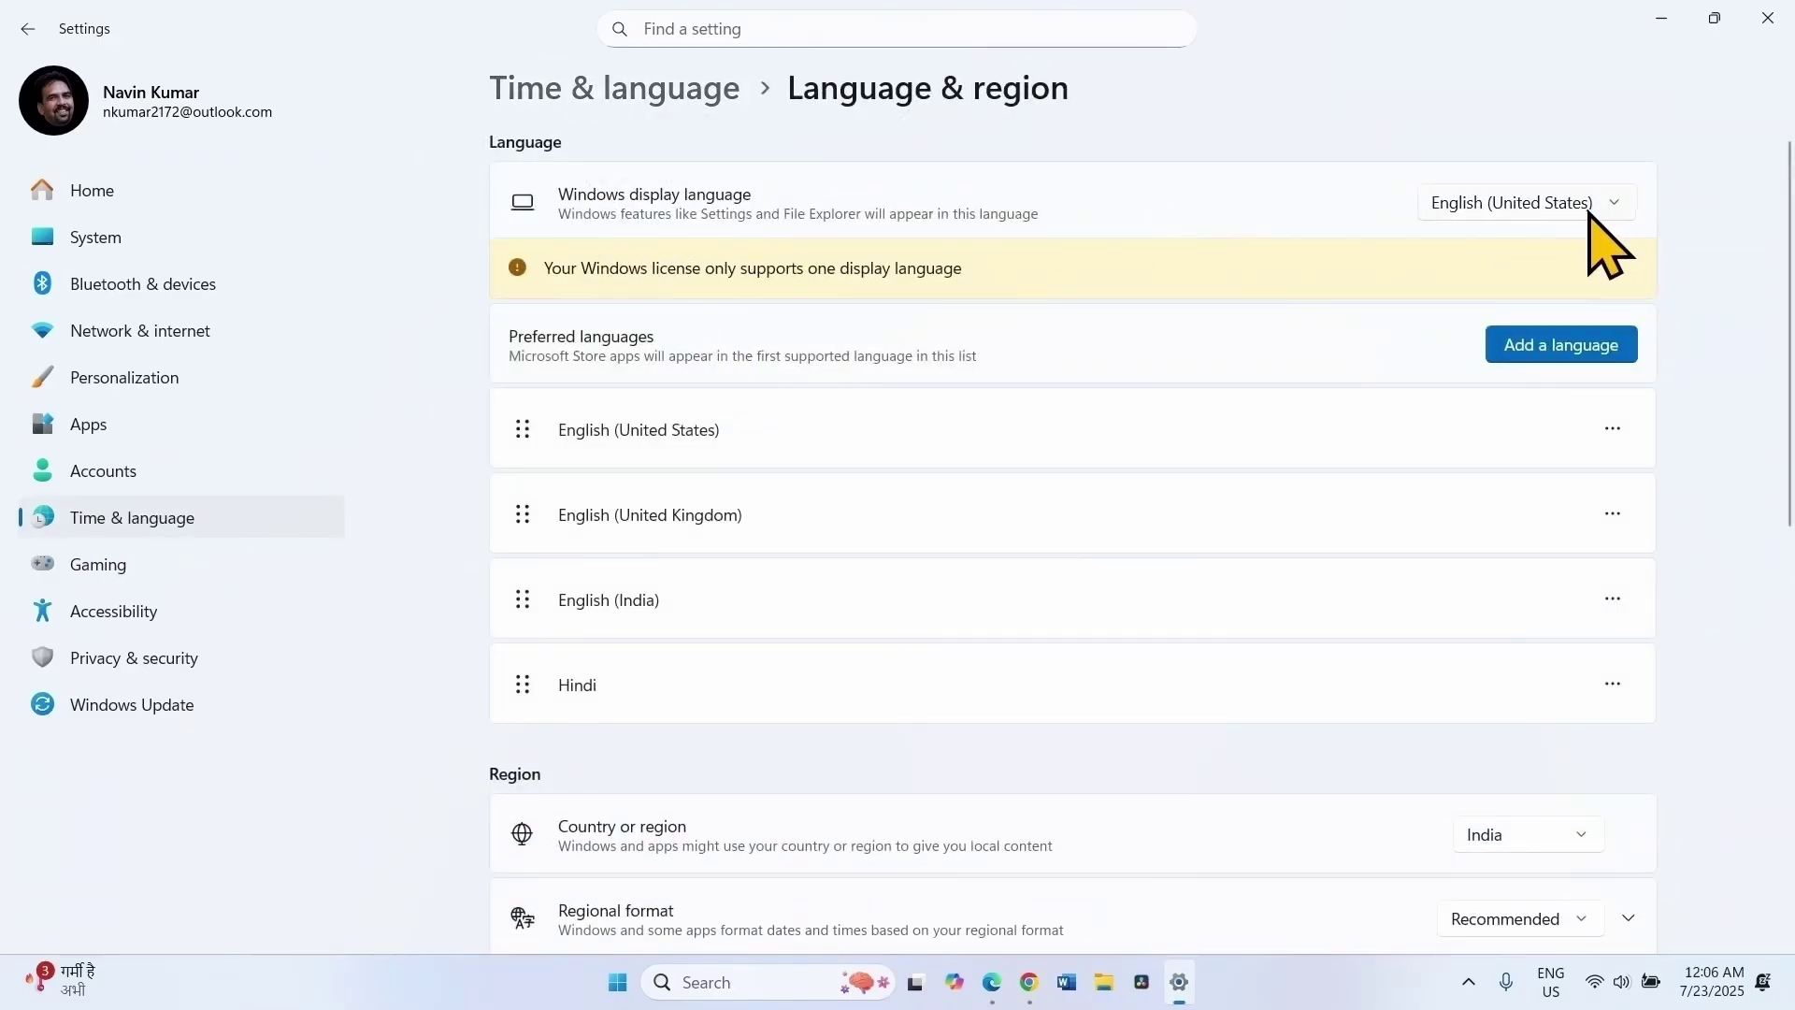
left_click(1768, 18)
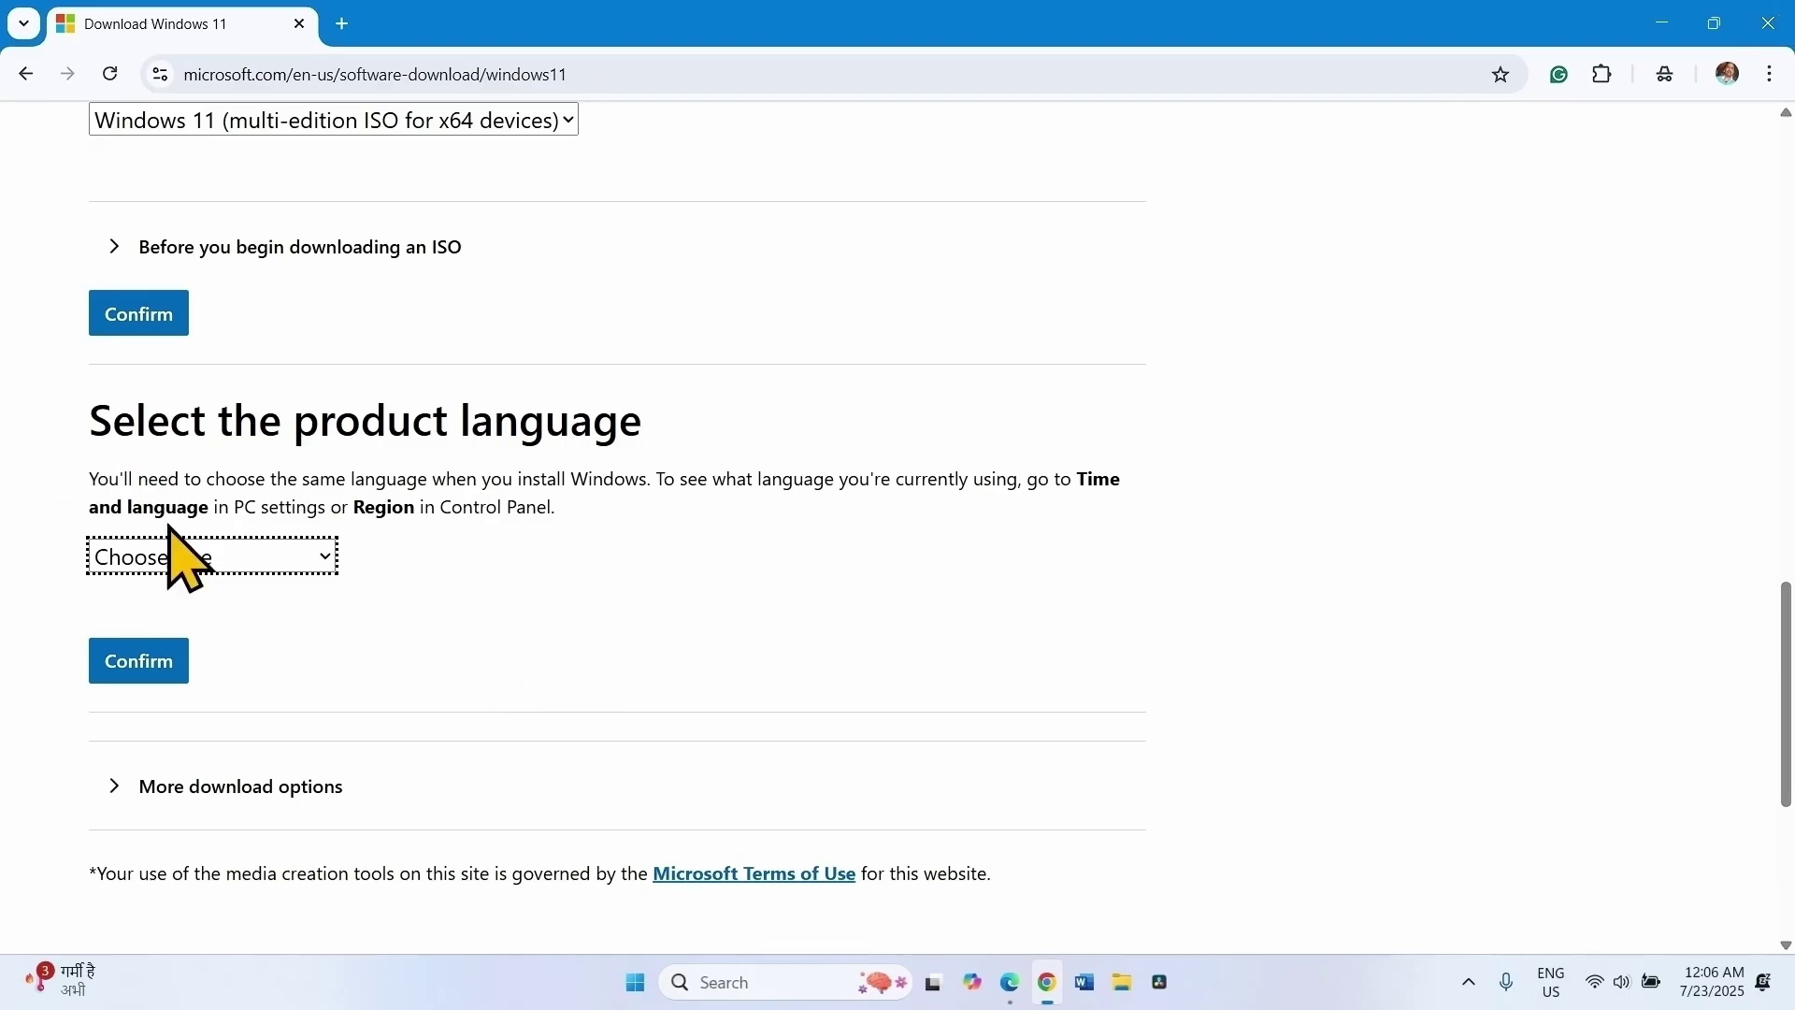
- Confirm English (United States) as the product language and start the 64-bit Windows 11 ISO download
left_click(192, 559)
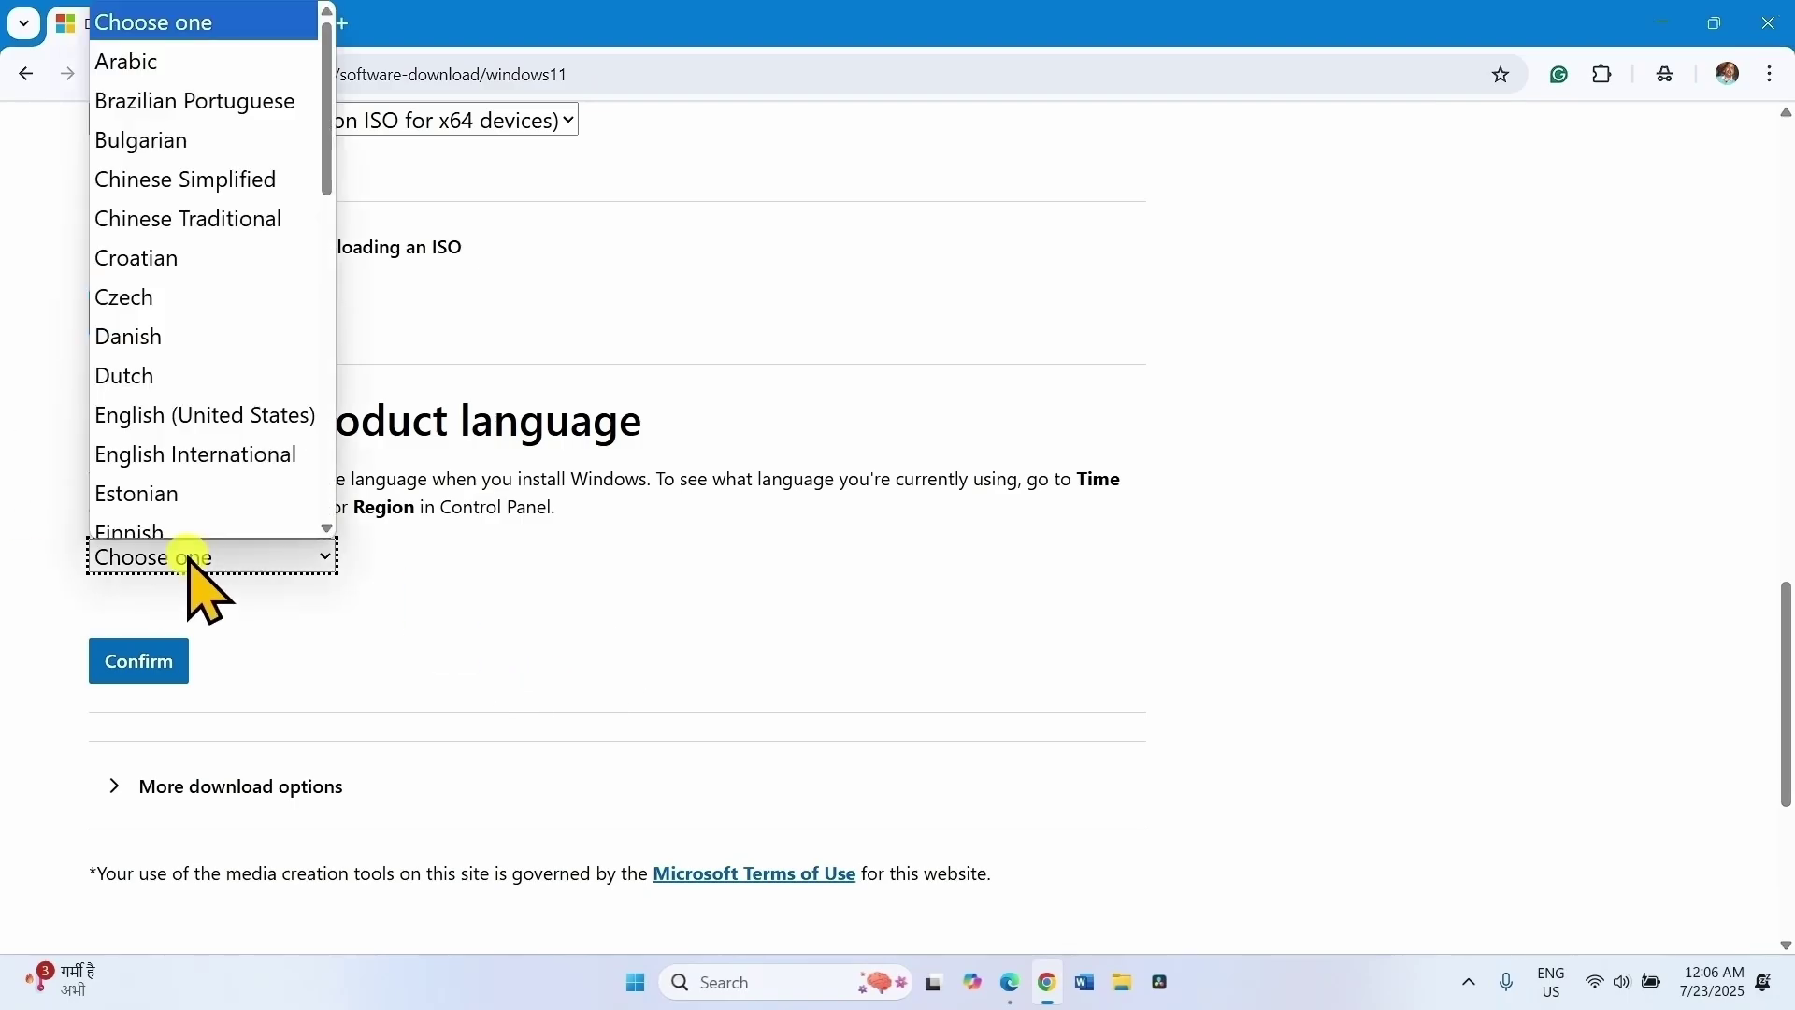
left_click(211, 404)
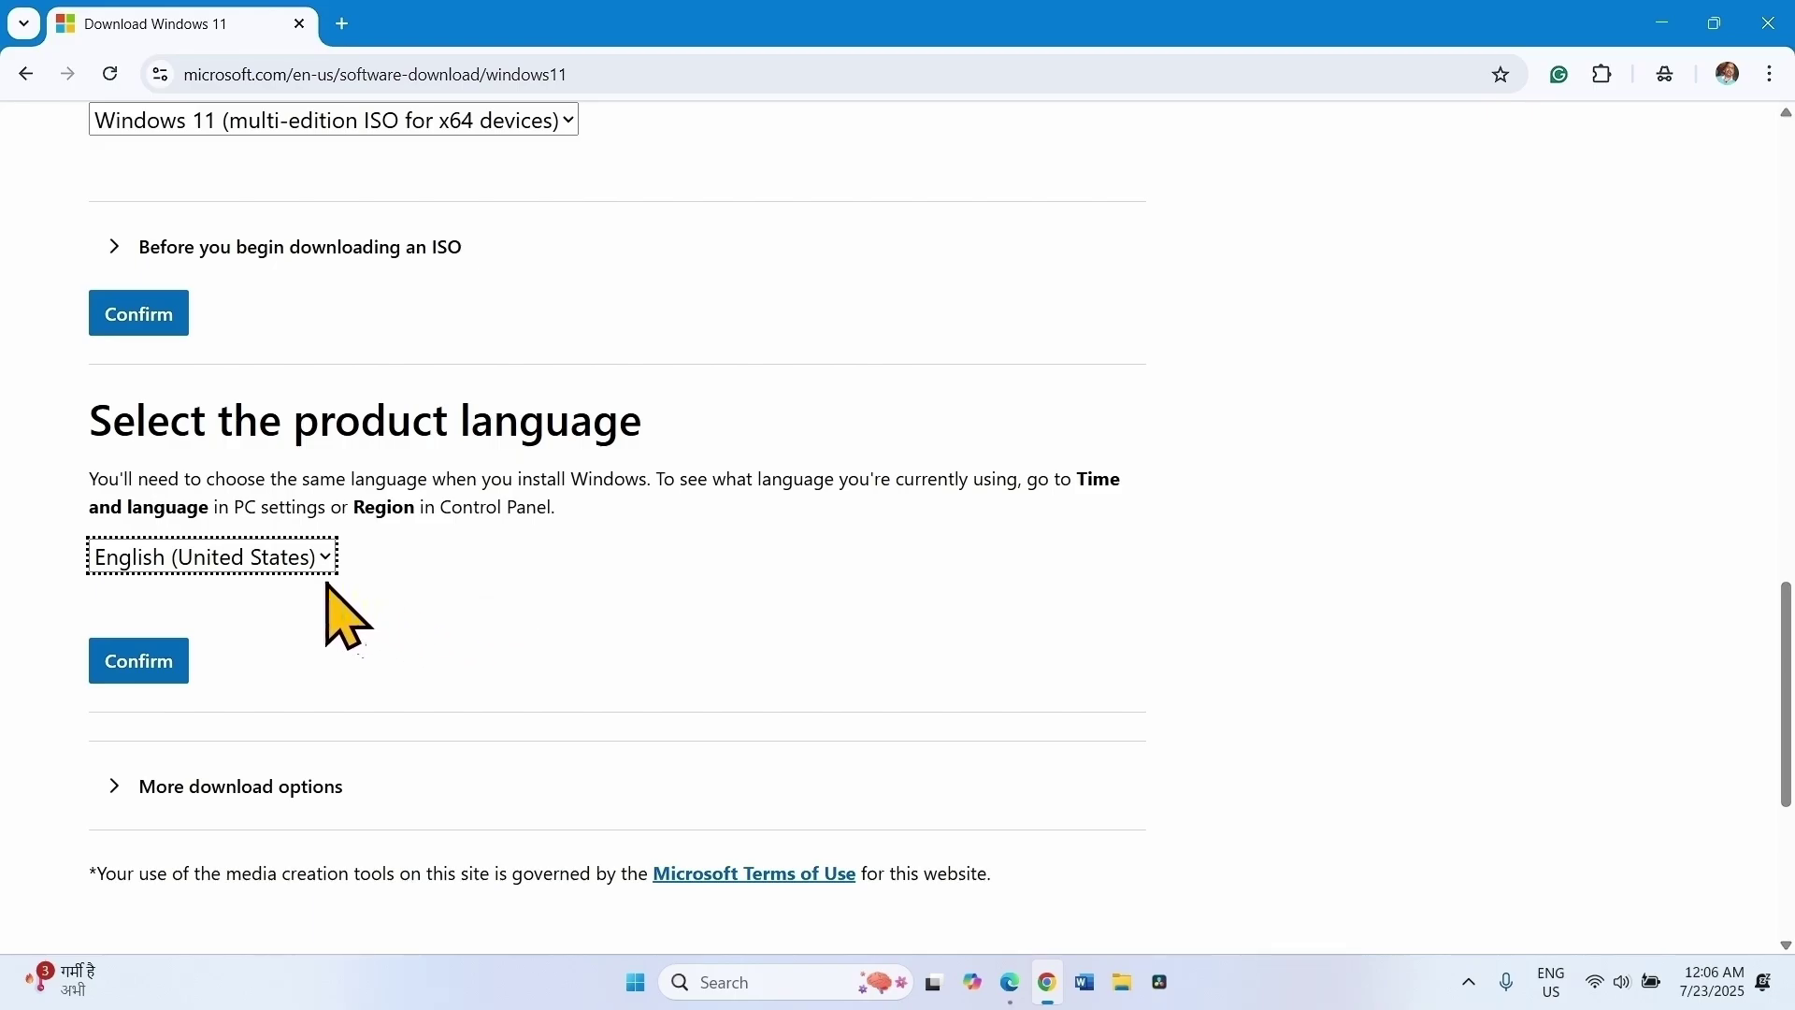
left_click(145, 669)
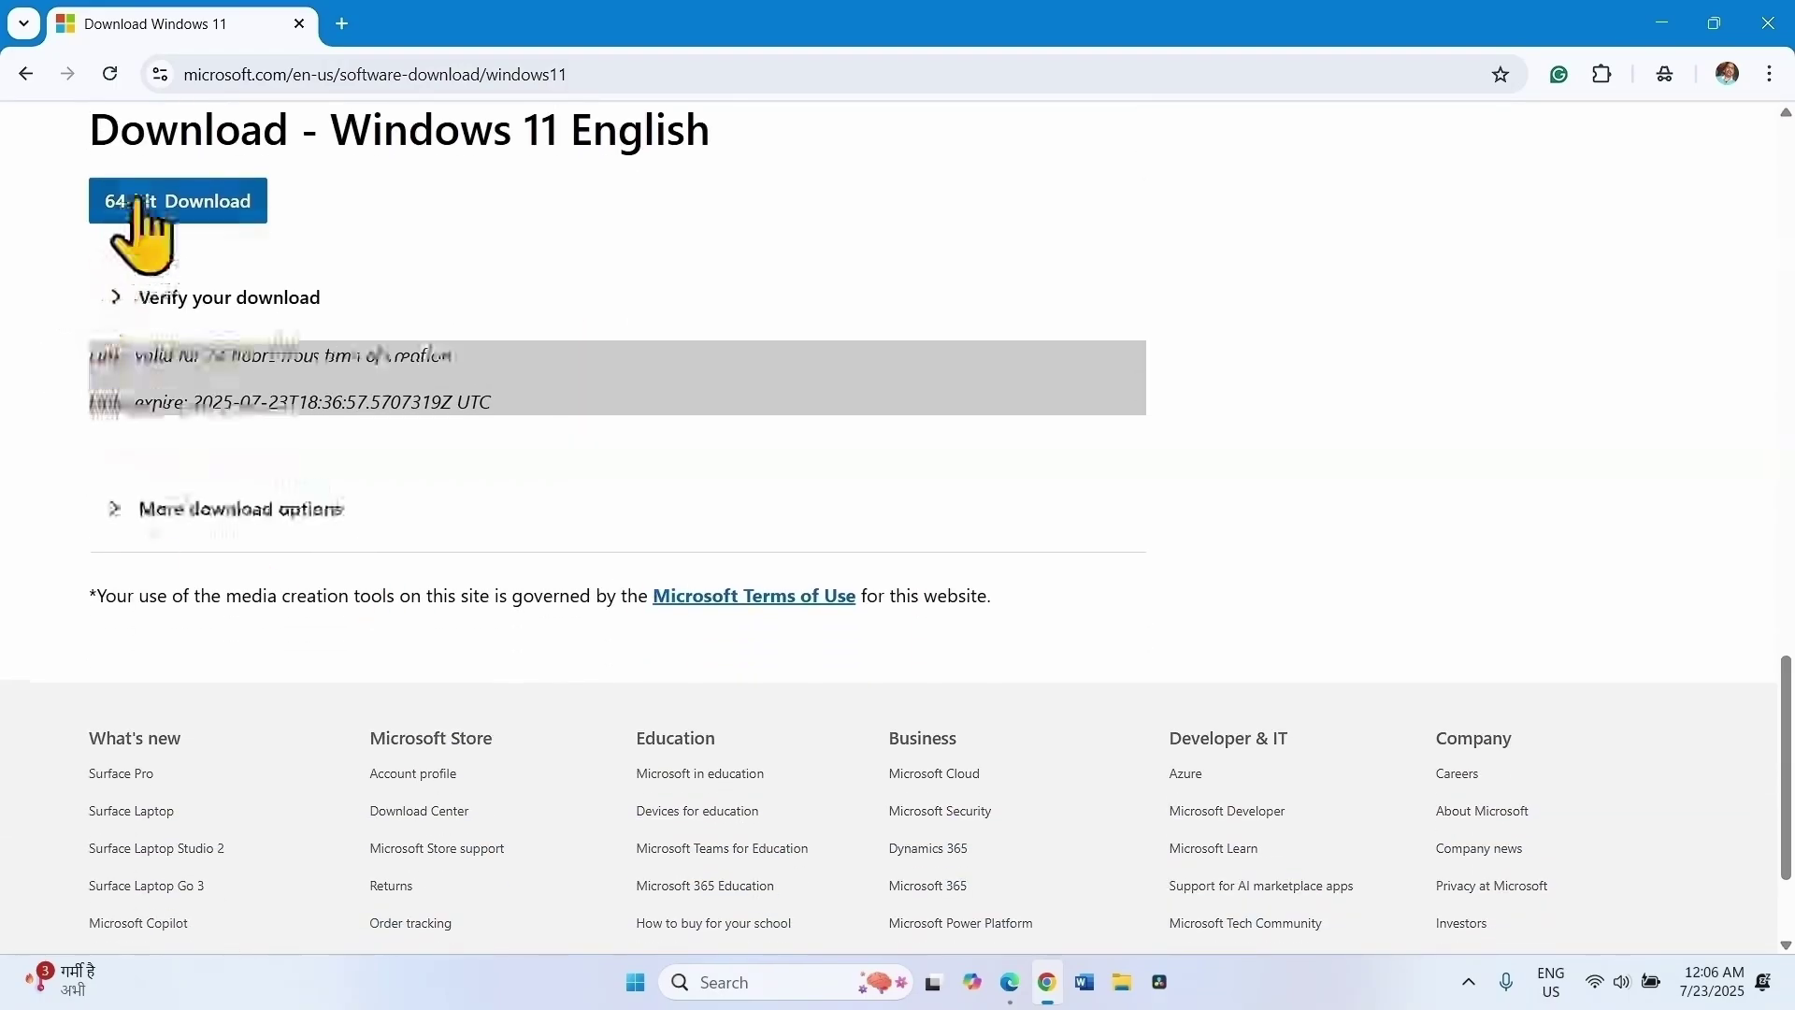
left_click(194, 201)
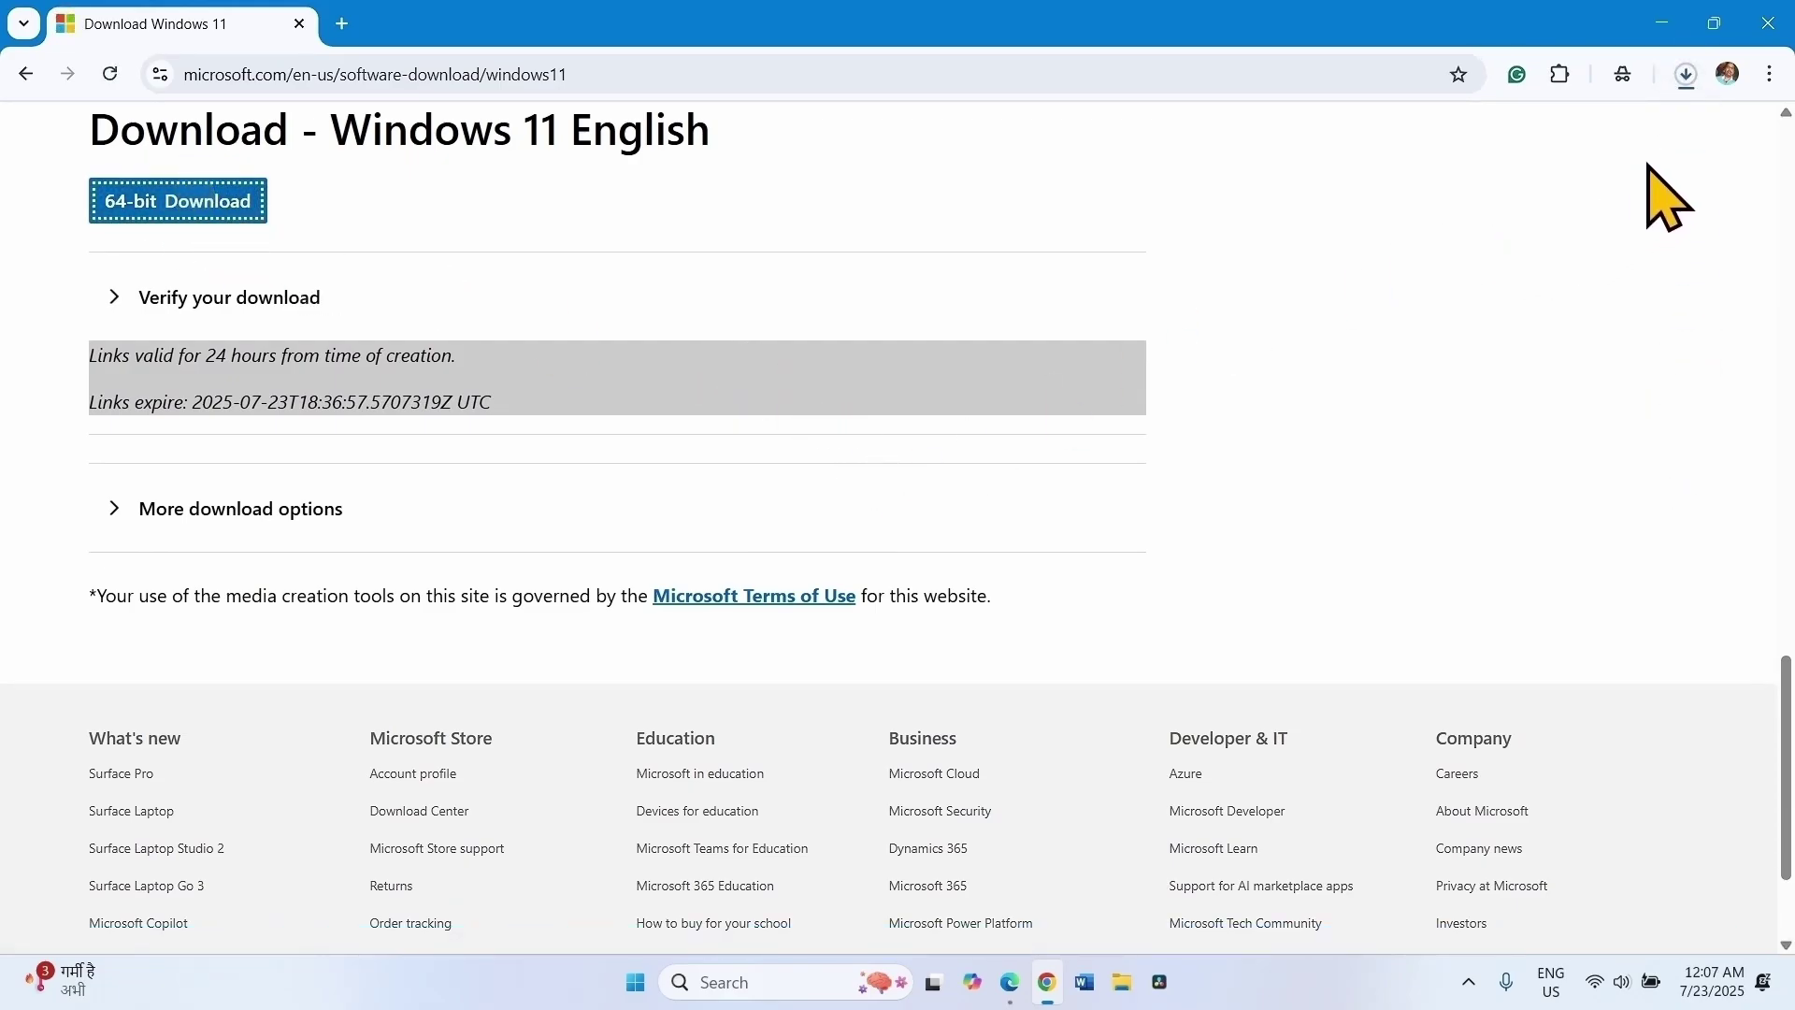
left_click(1687, 75)
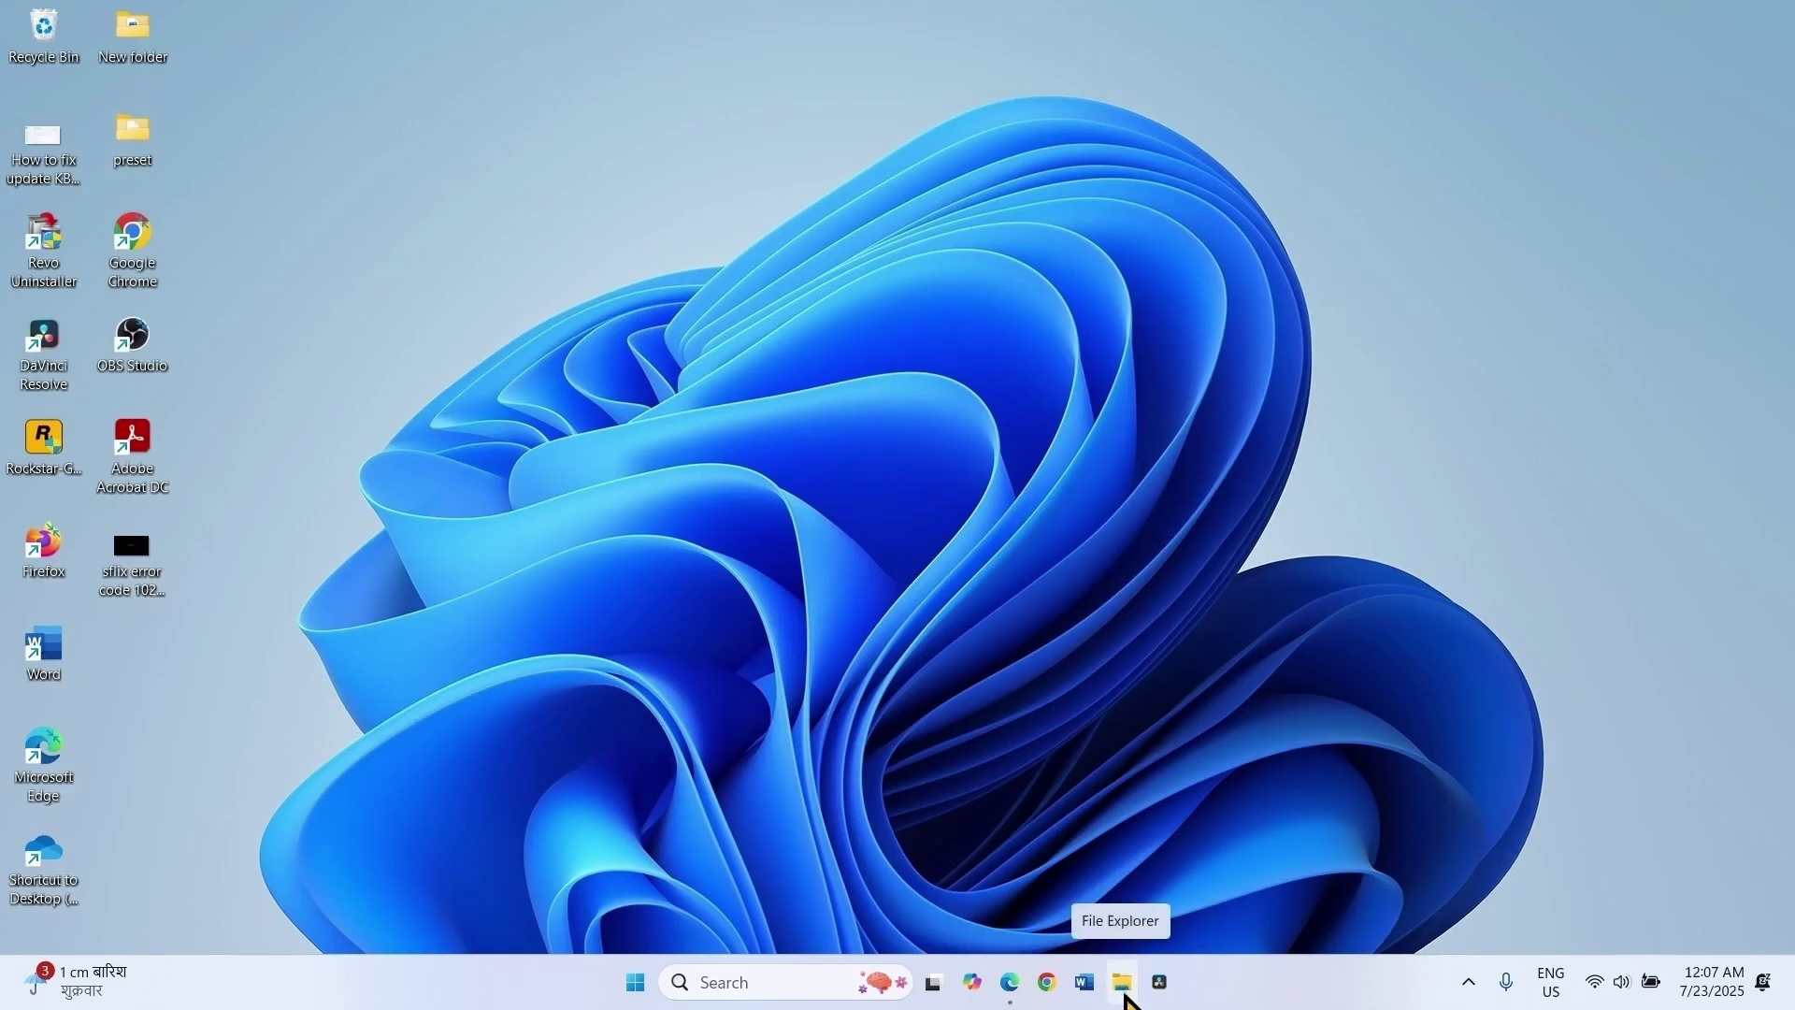
- Mount the downloaded Win11_24H2_English_x64.iso from the Downloads folder as a virtual drive
left_click(1123, 983)
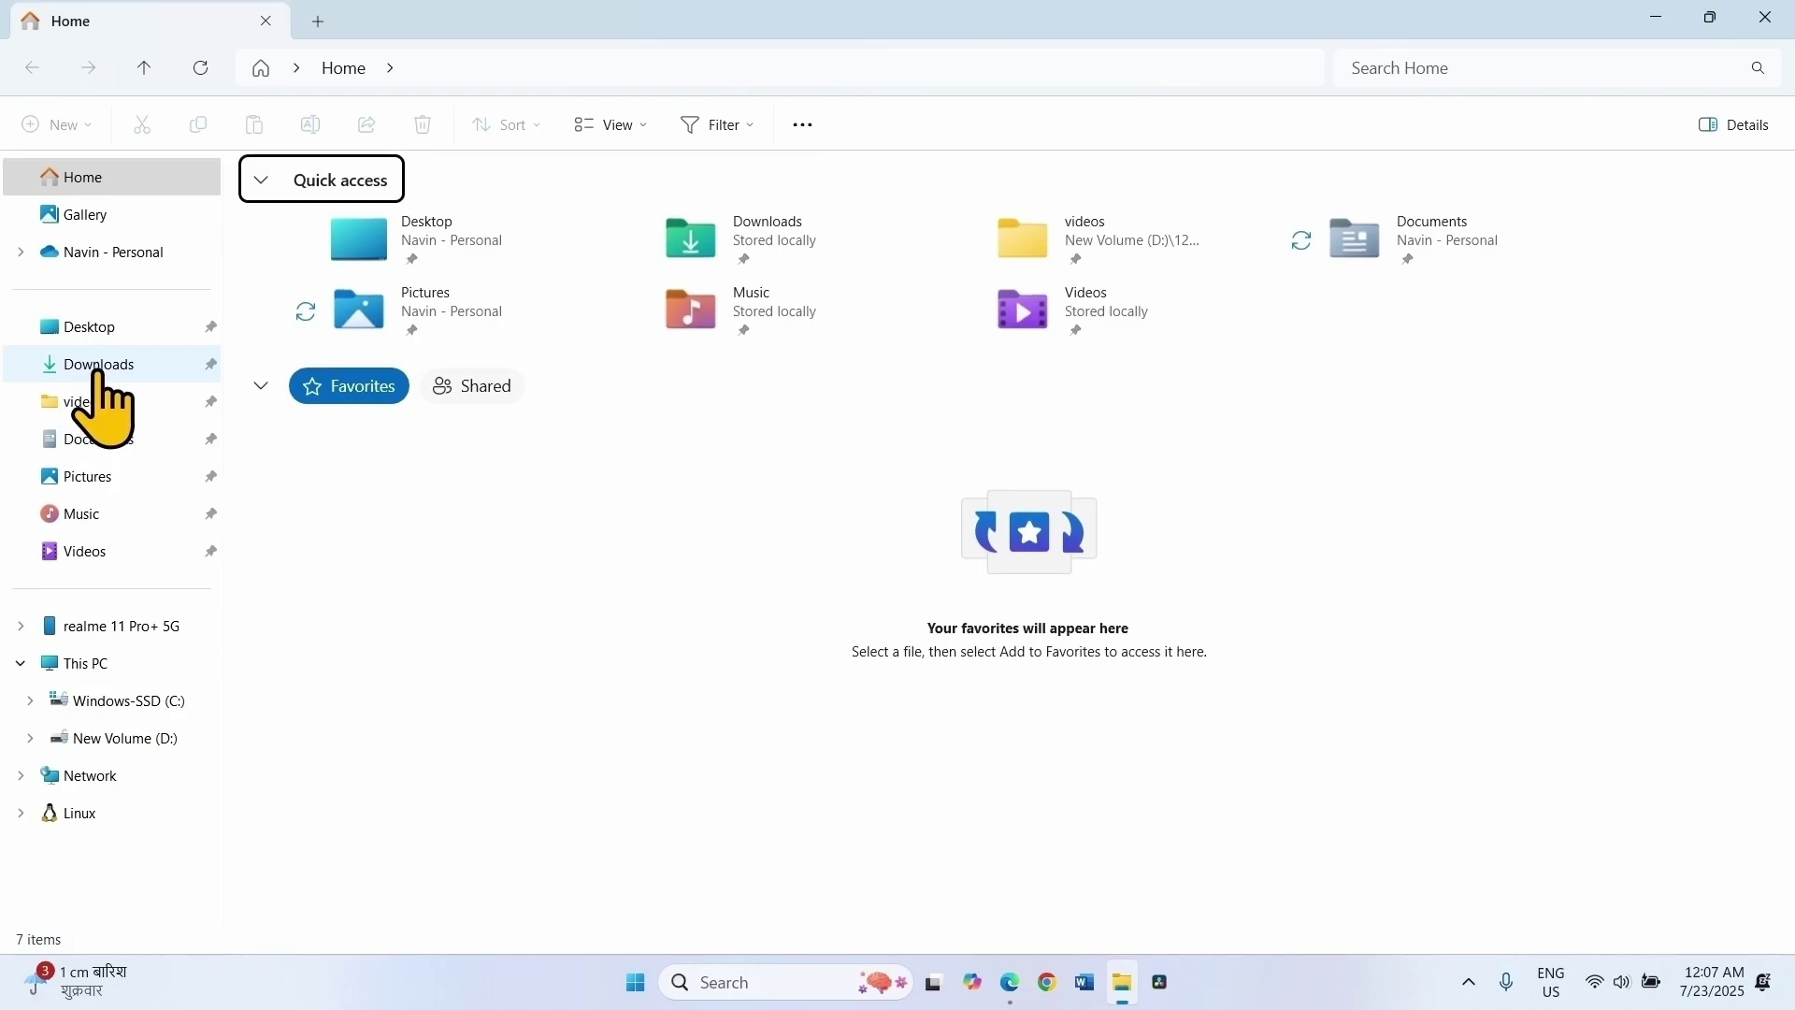
left_click(97, 367)
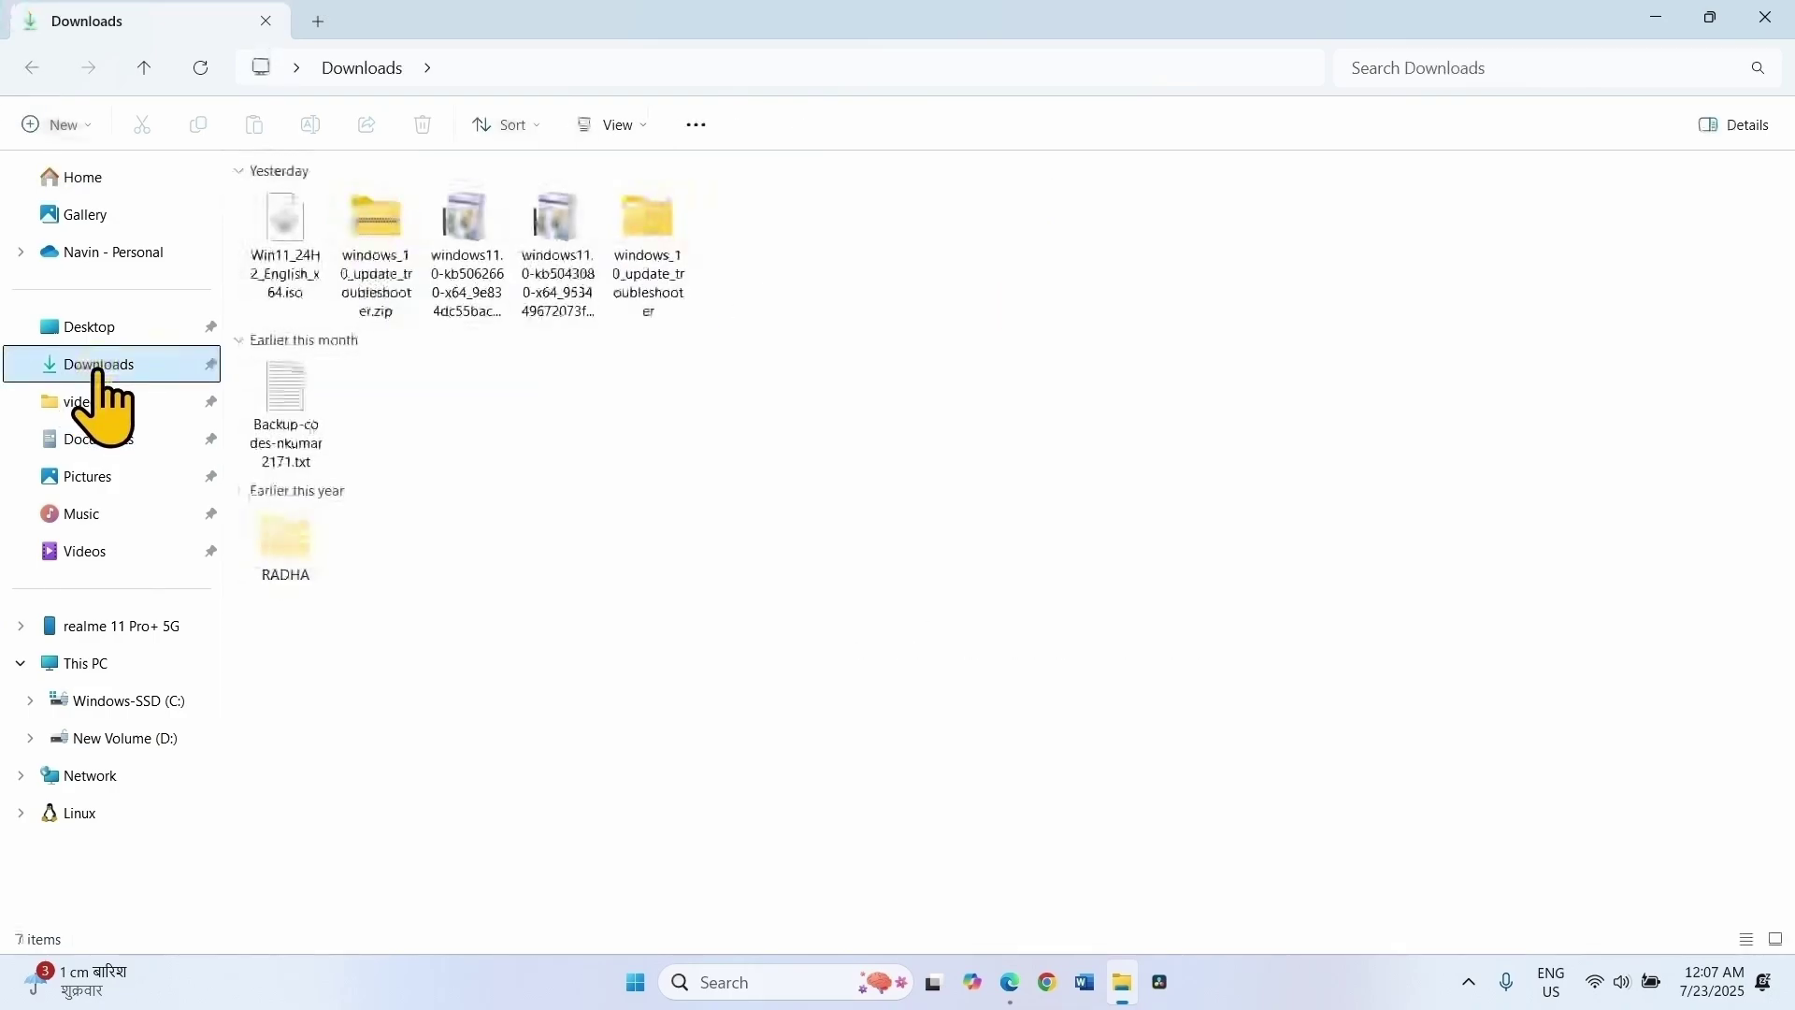
right_click(287, 228)
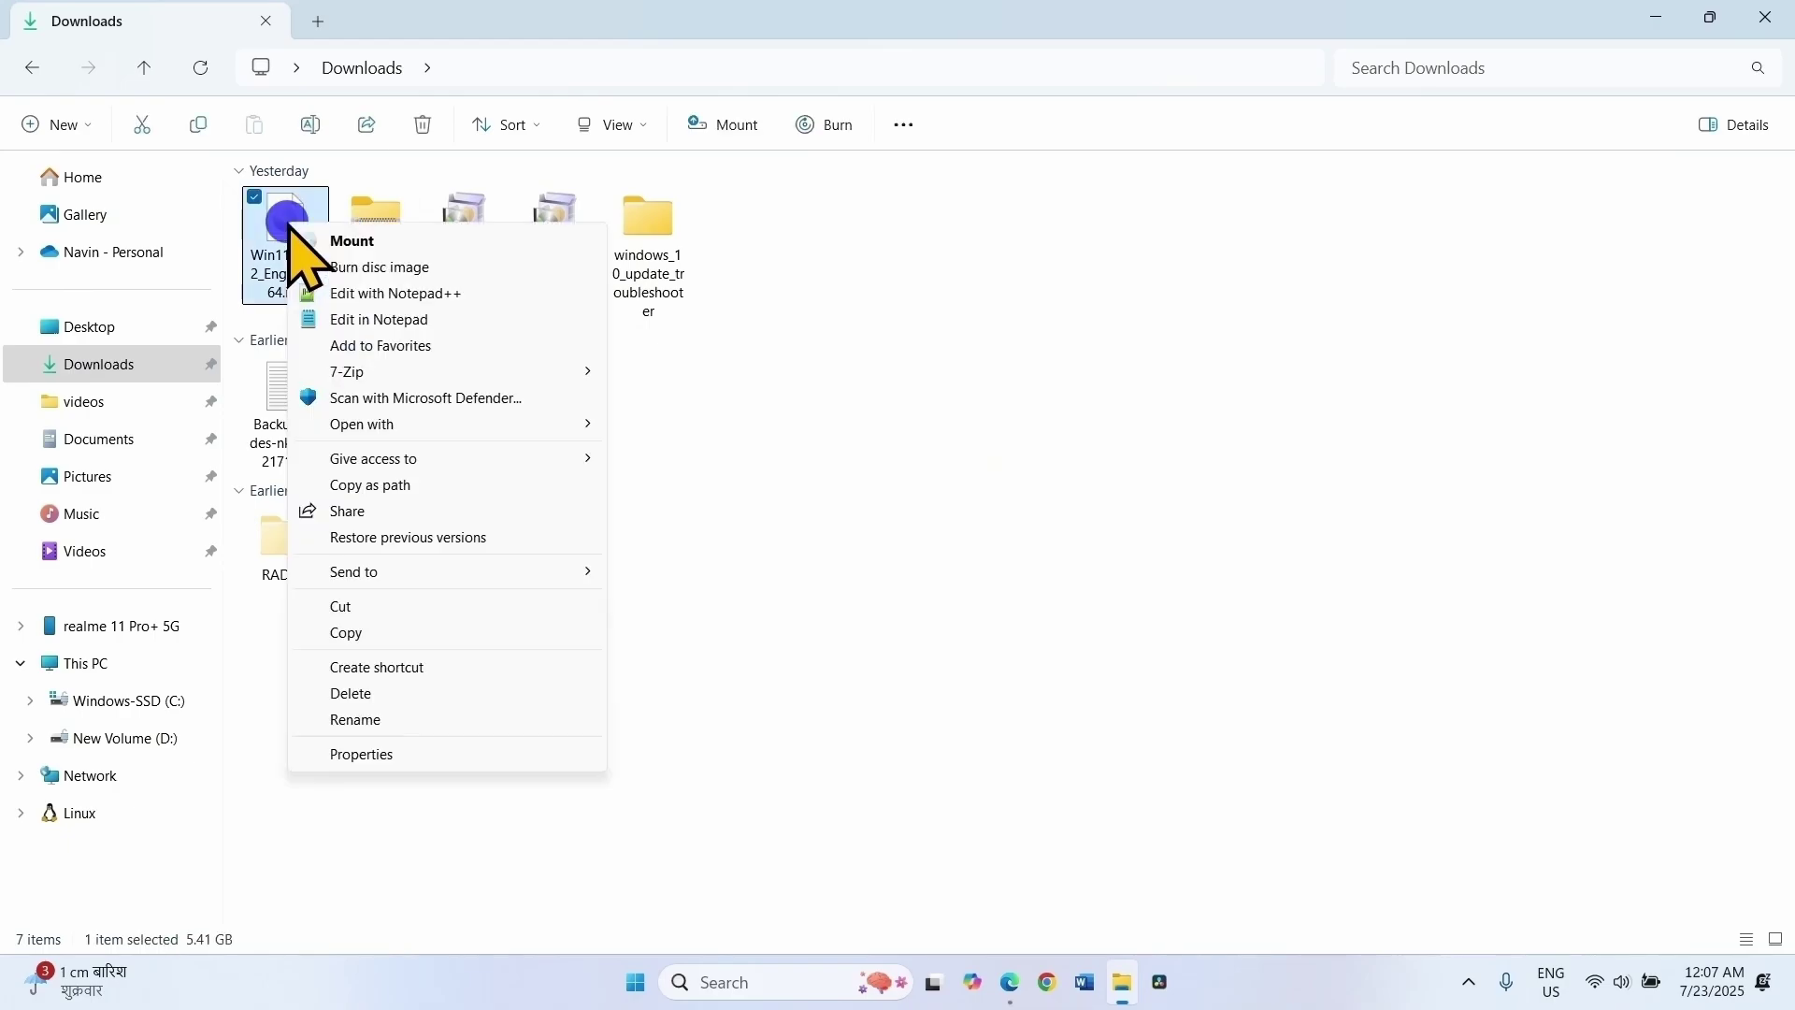
left_click(363, 245)
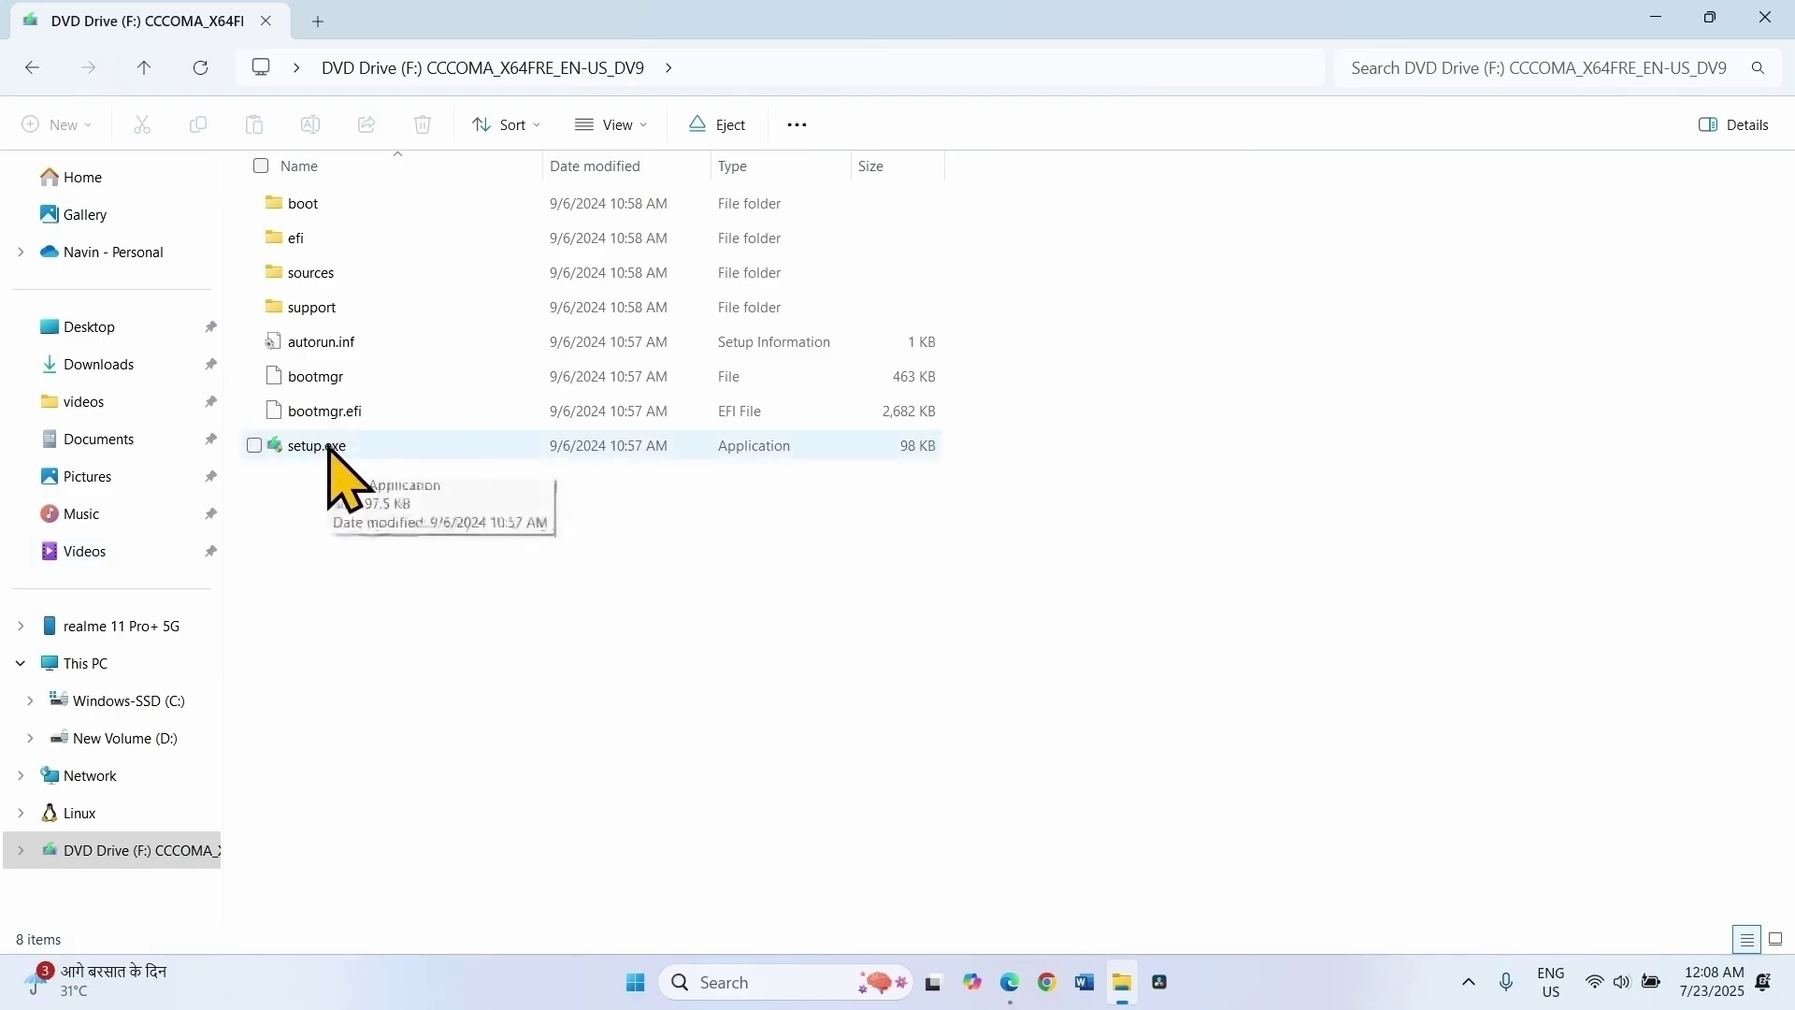
- Run setup.exe from the mounted drive, approving the administrator prompt, and close File Explorer
right_click(329, 446)
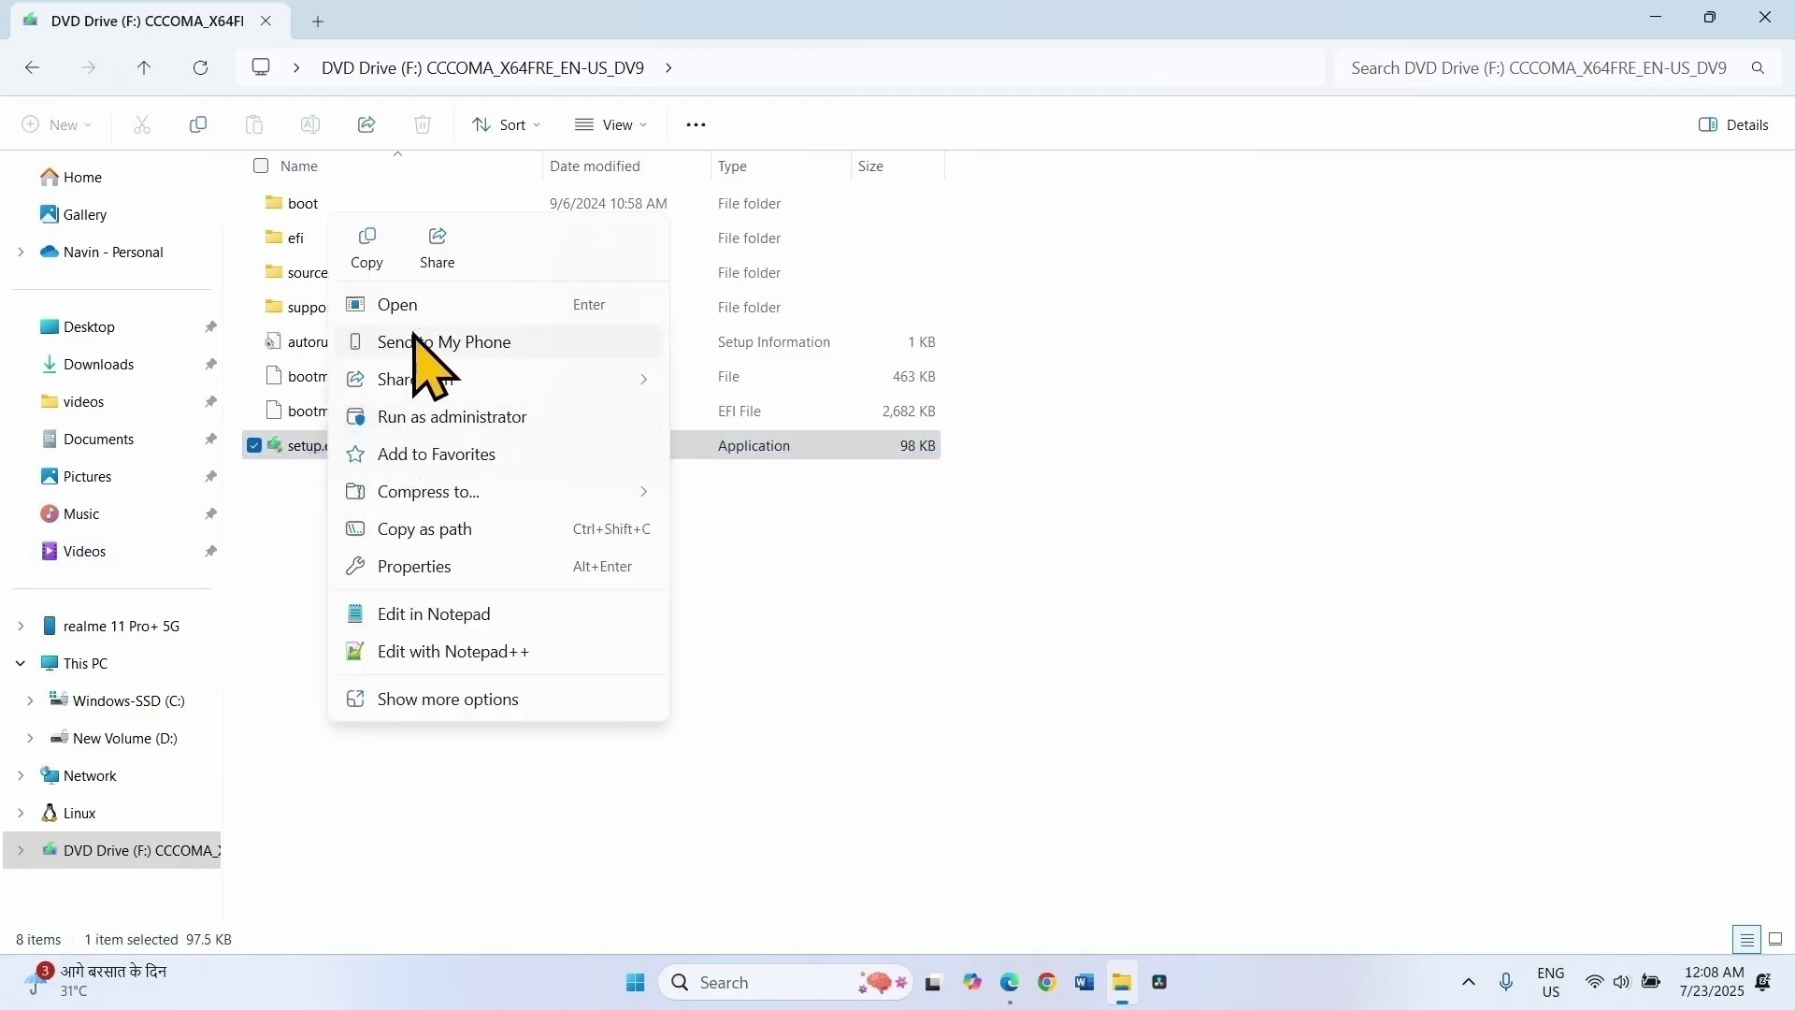
left_click(421, 312)
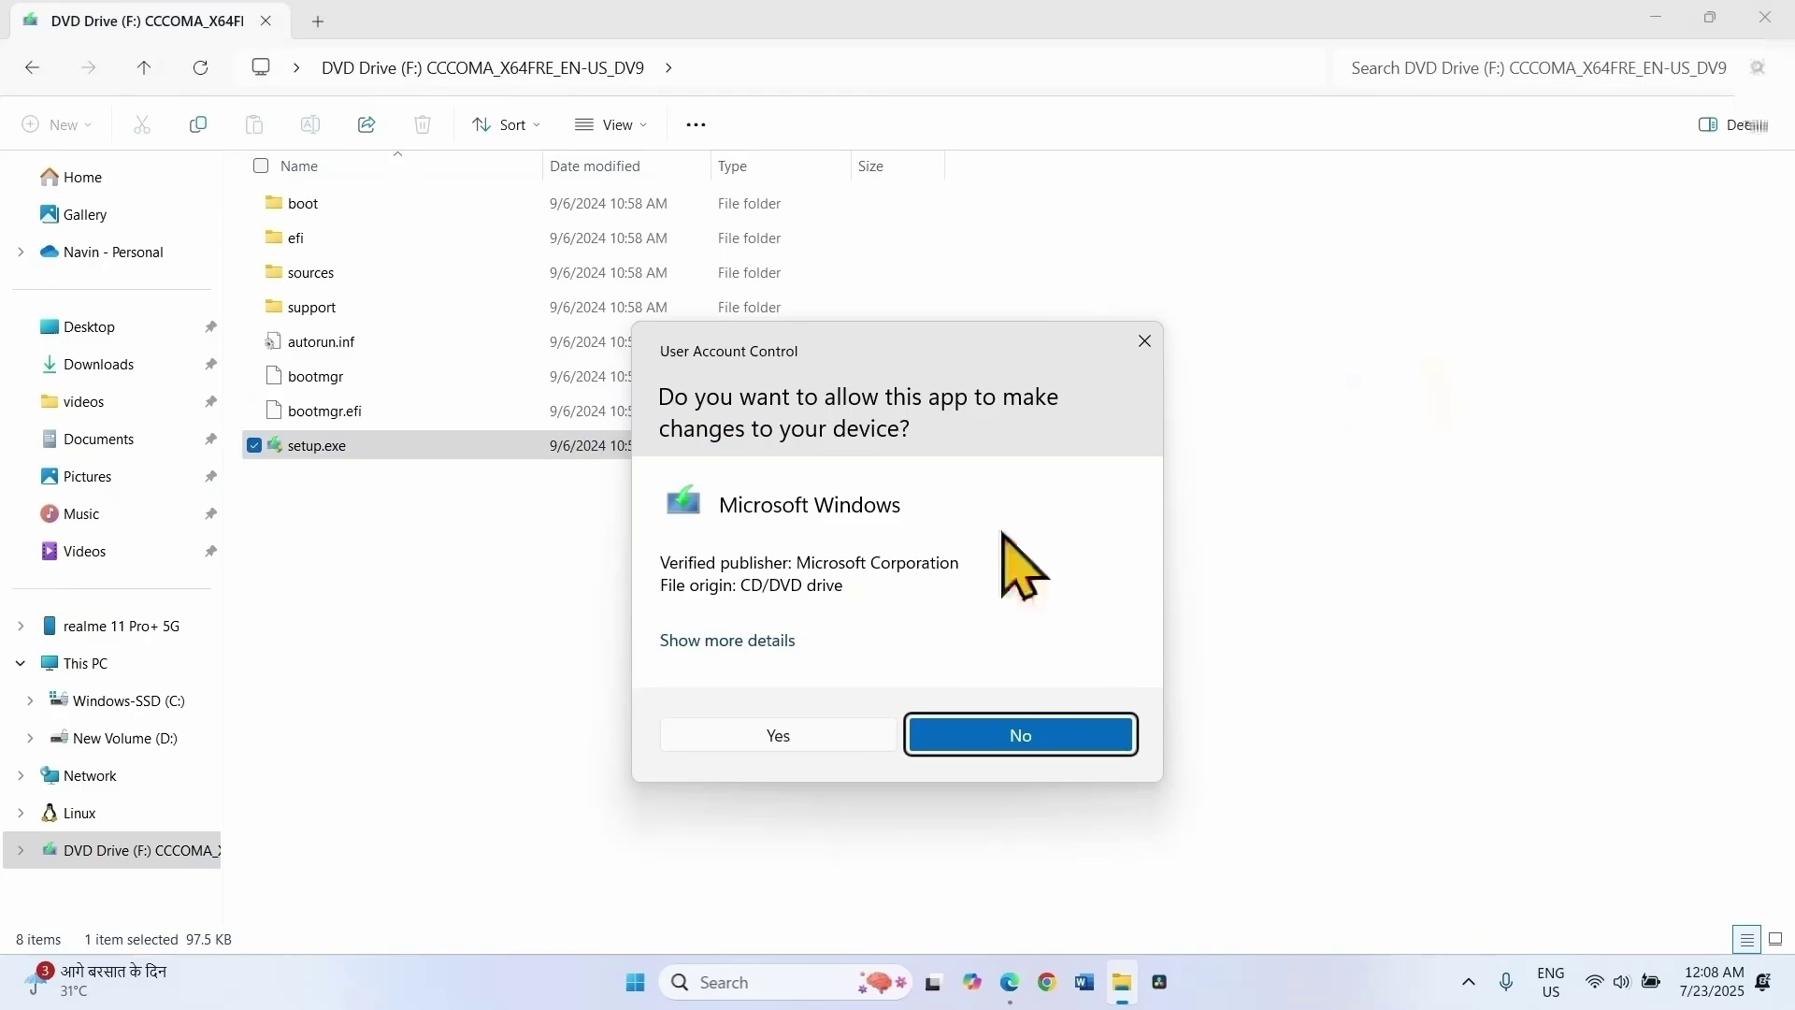
left_click(752, 736)
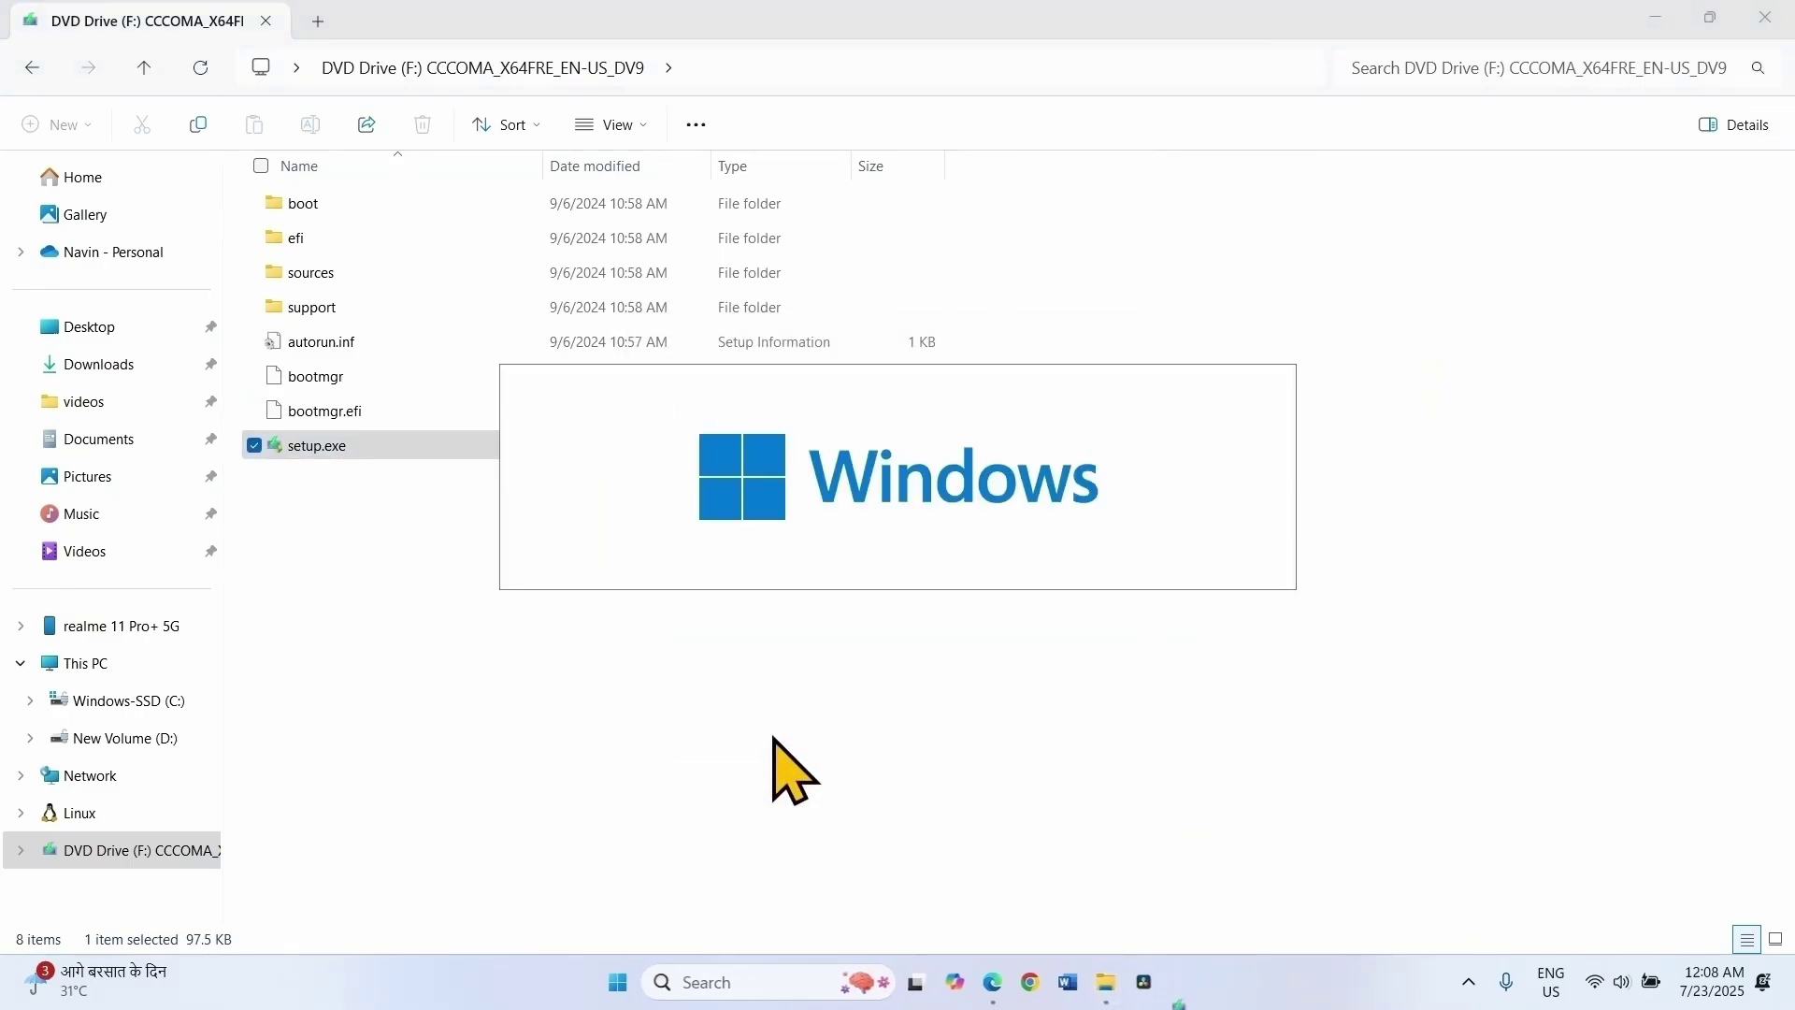
left_click(1765, 17)
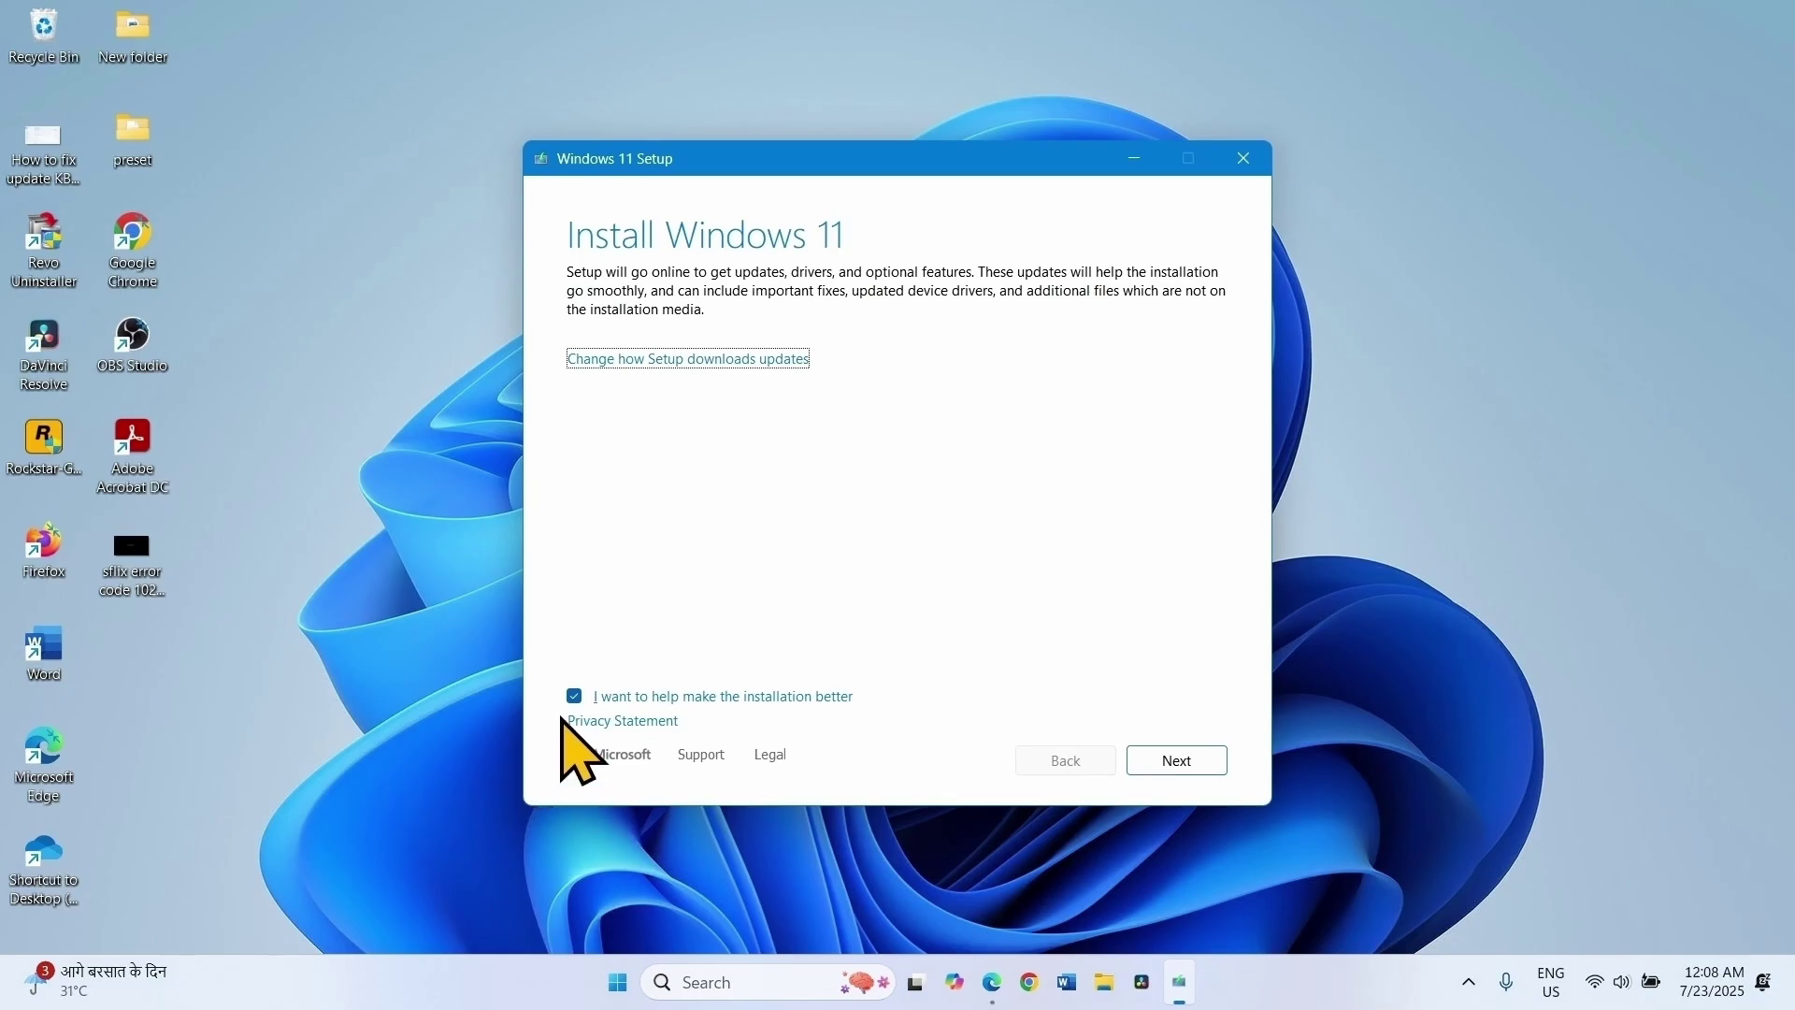
- Decline installation feedback, accept the license terms, and install Windows 11 keeping personal files and apps
left_click(575, 697)
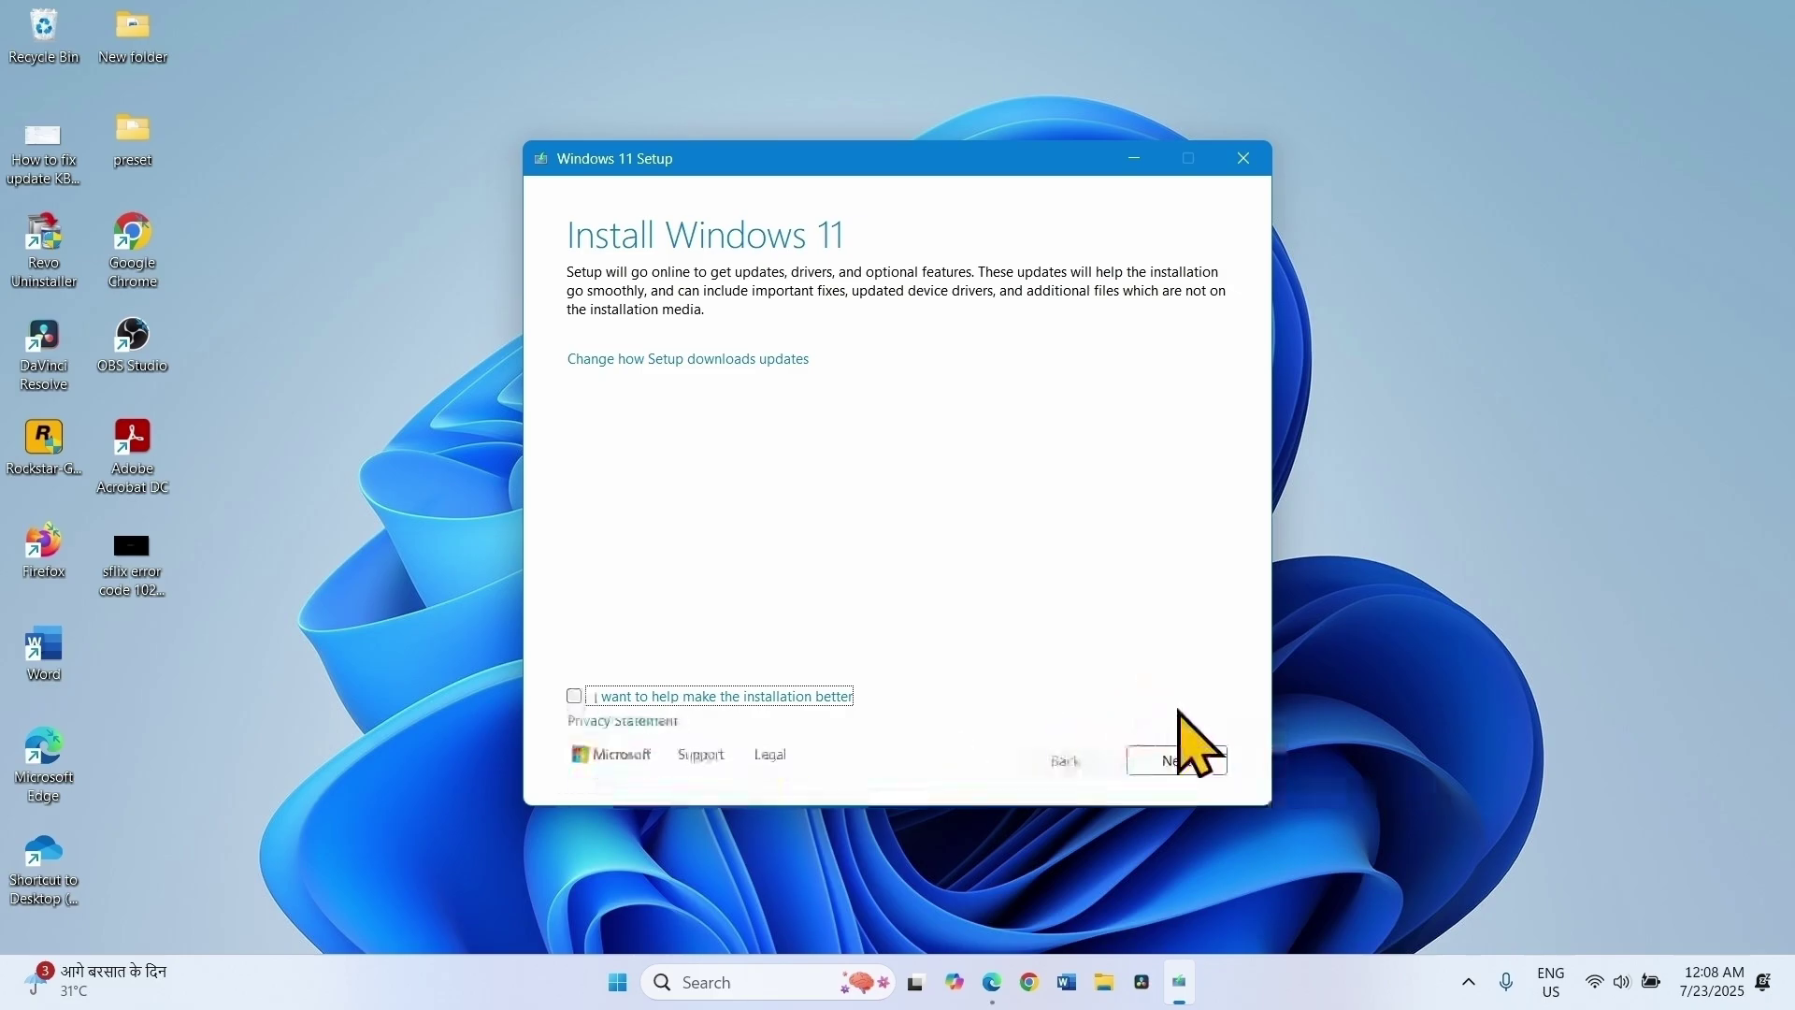
left_click(1206, 762)
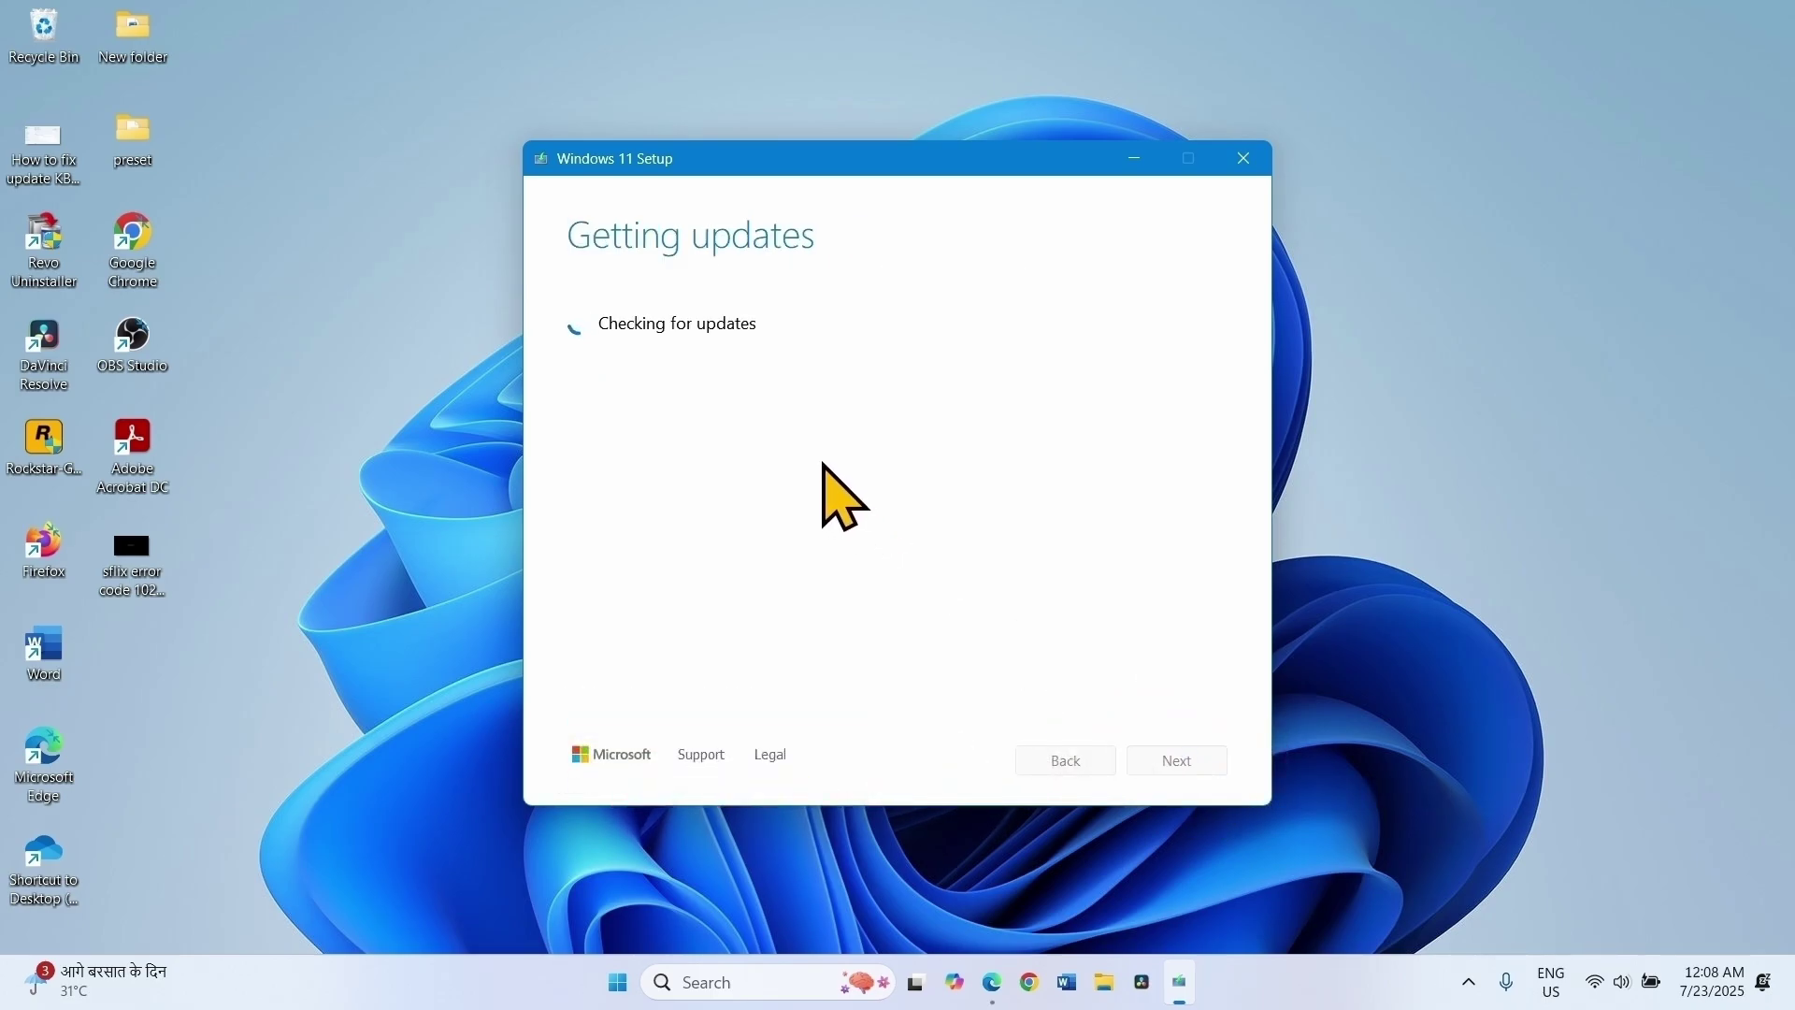
left_click(432, 786)
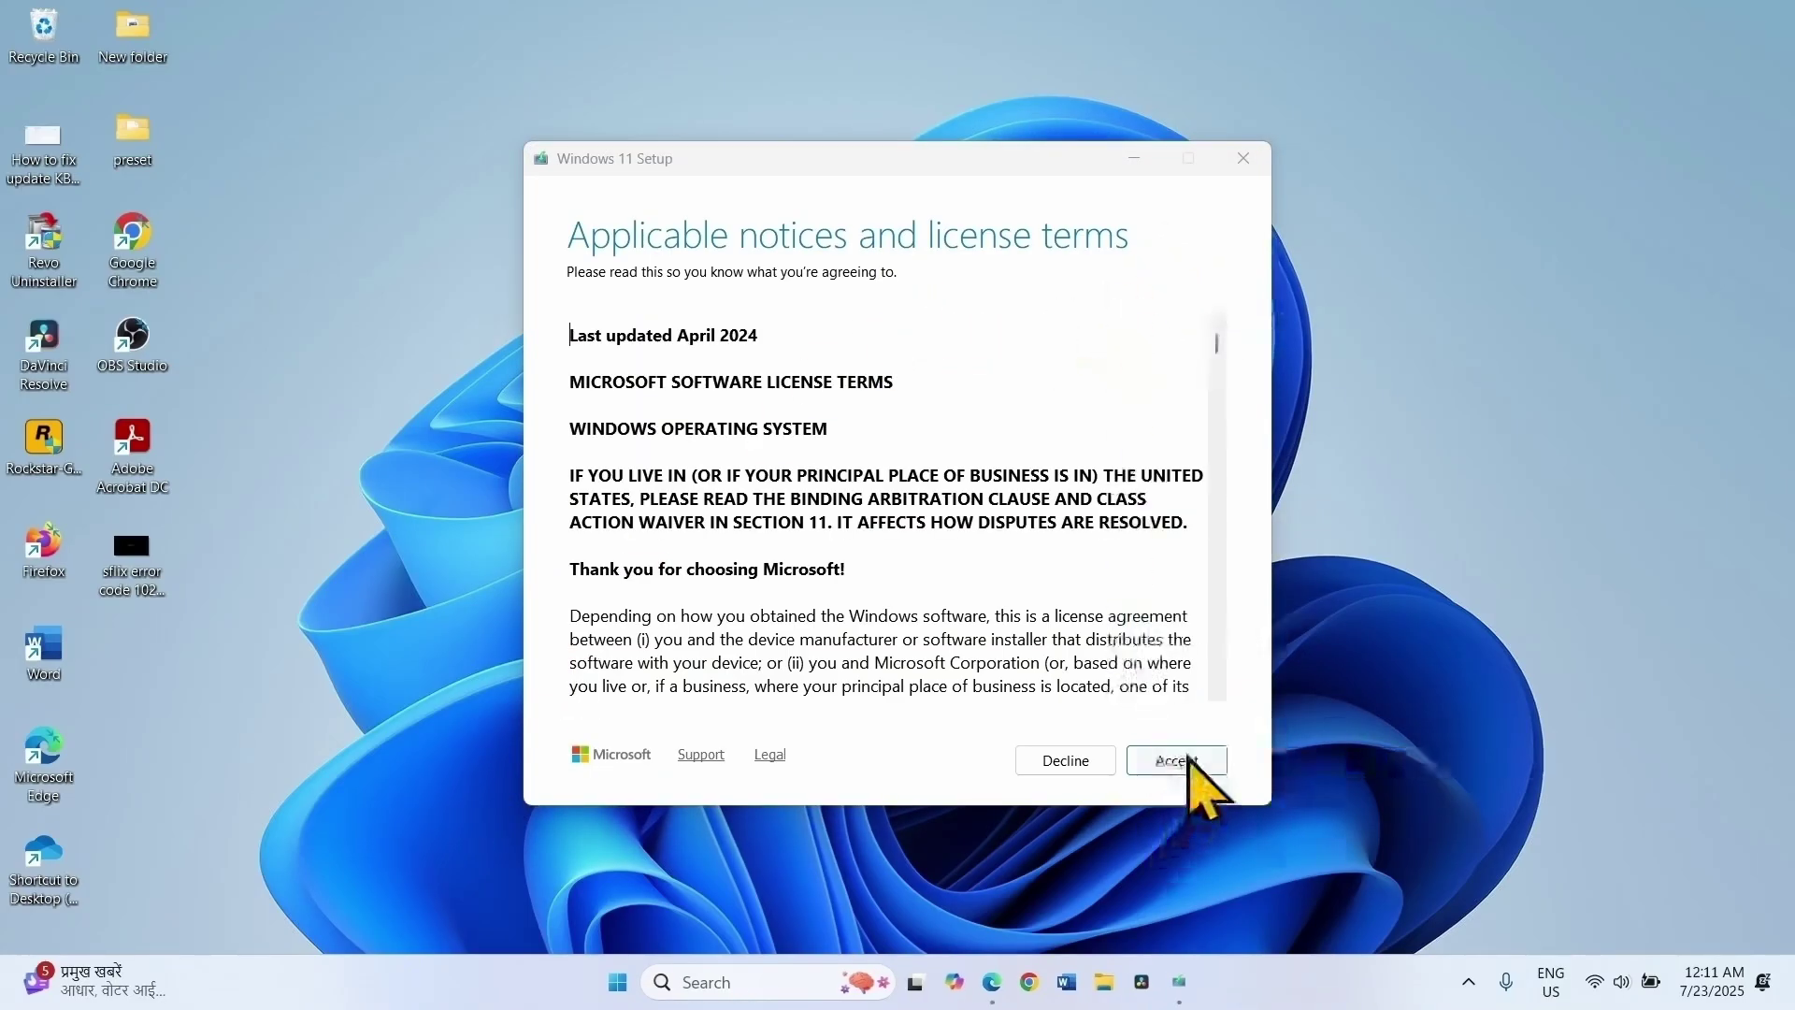
left_click(1176, 760)
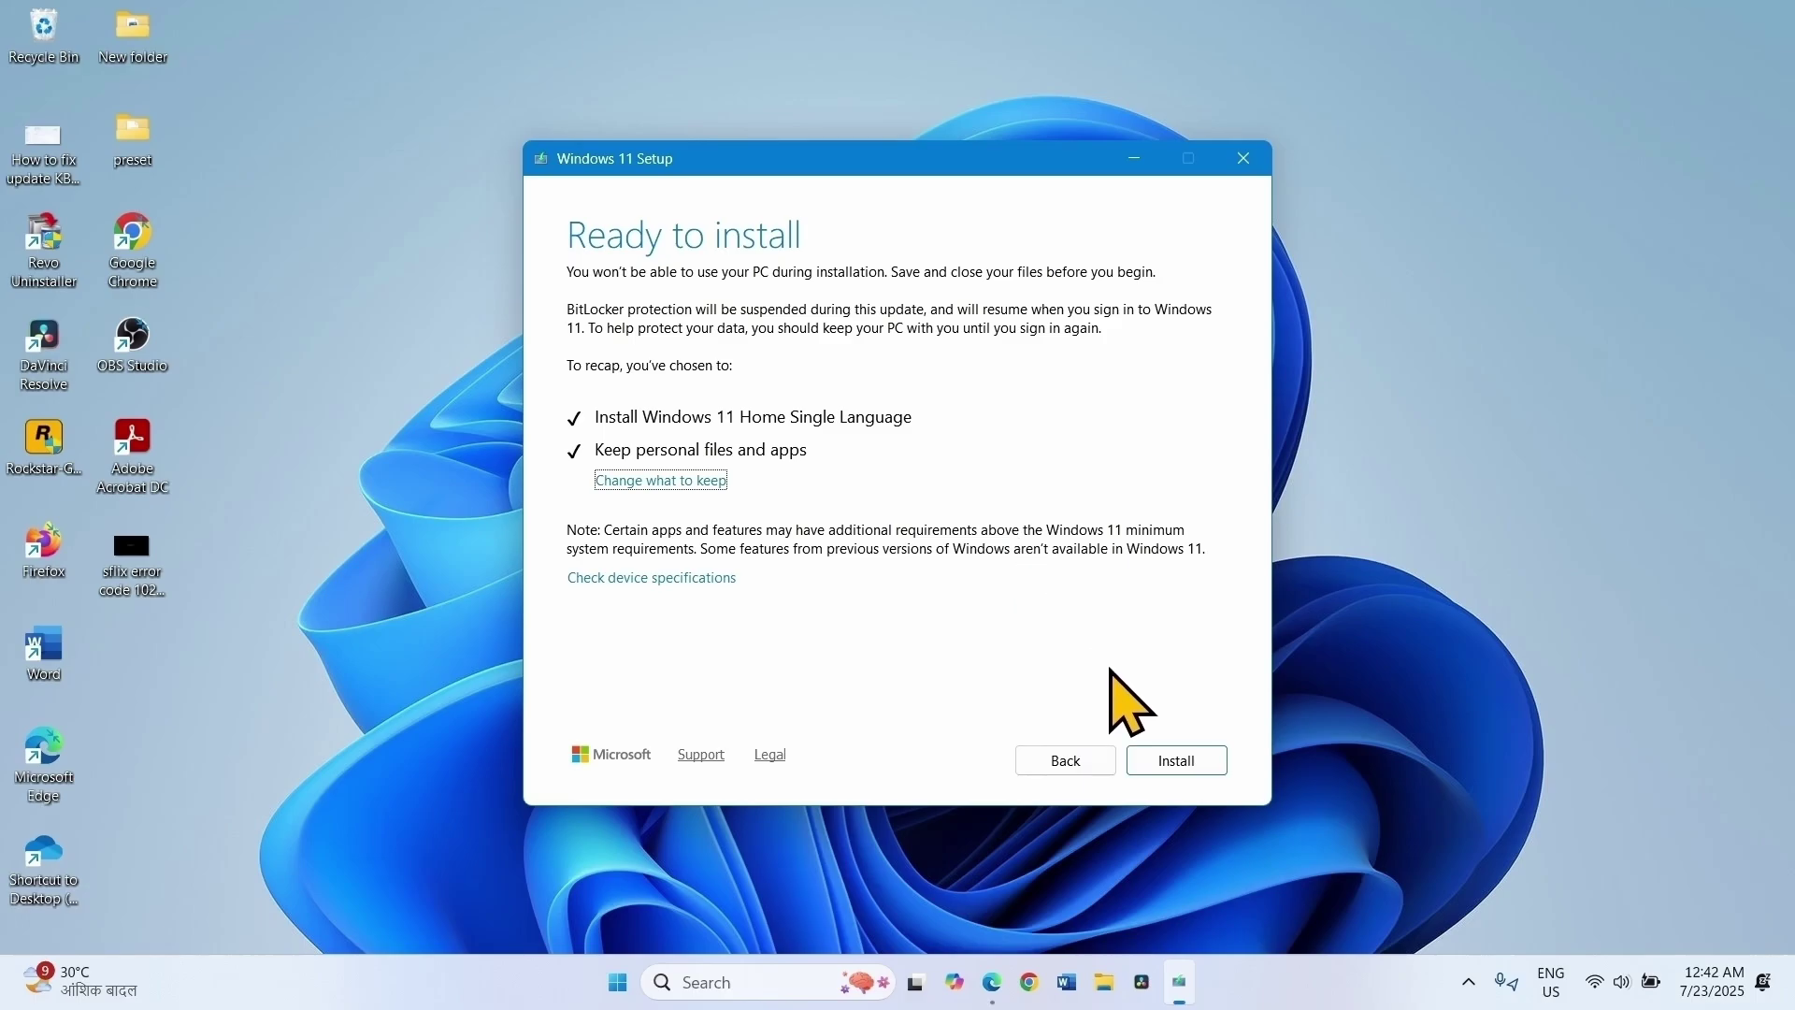
left_click(1184, 763)
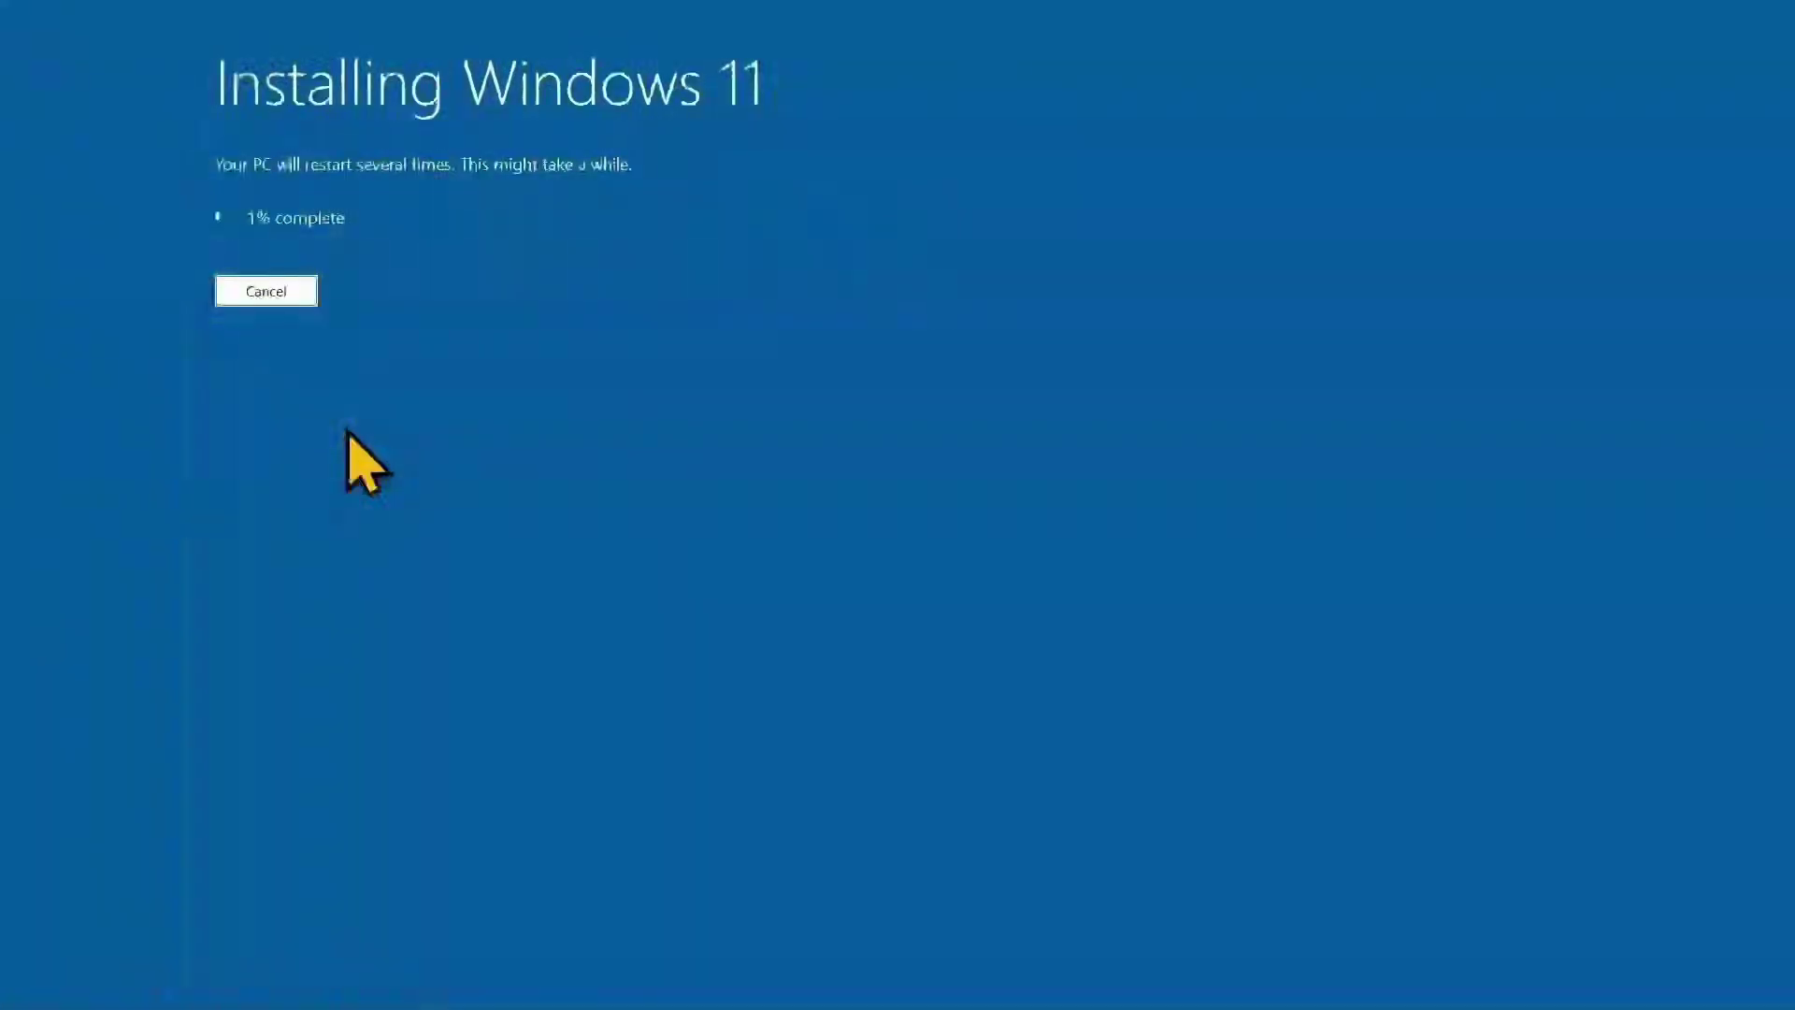